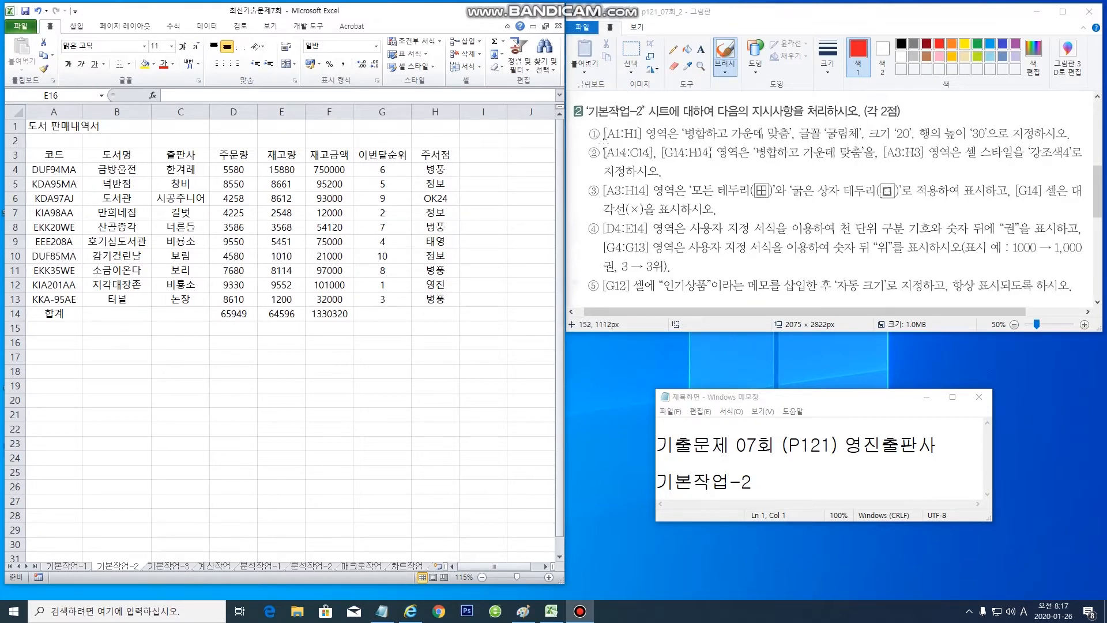
Underline the A1:H1 reference in the Paint instructions, and merge and centre cells A1:H1 in the Excel sheet
click(601, 136)
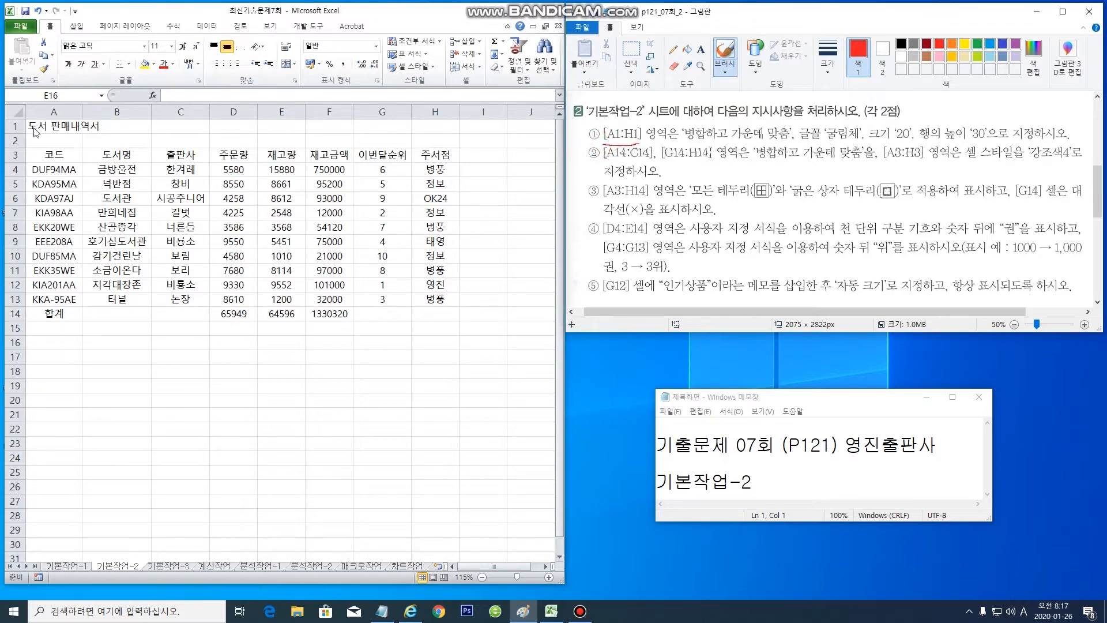
drag(35, 131, 450, 132)
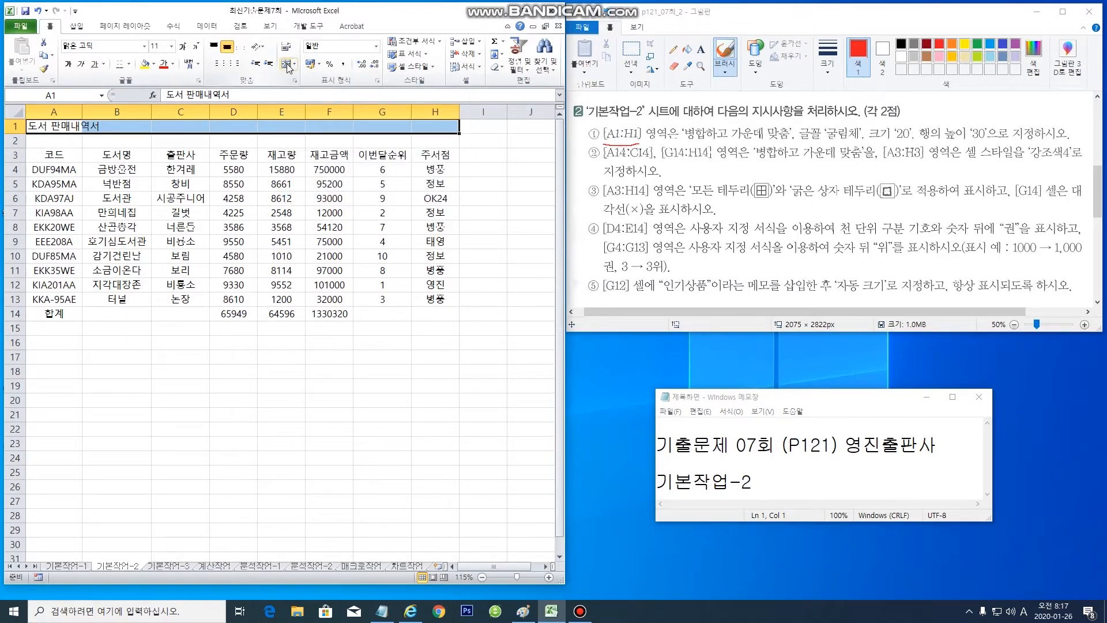
click(288, 66)
Set the merged title's font to 굴림체 and its font size to 20
click(144, 48)
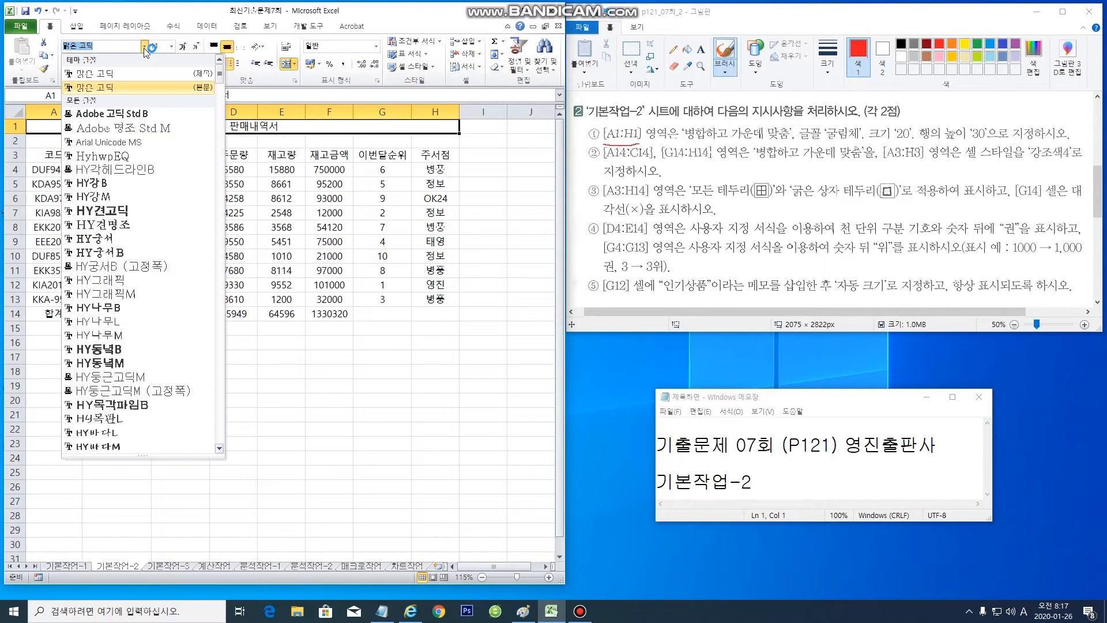
scroll(151, 262, down, 12)
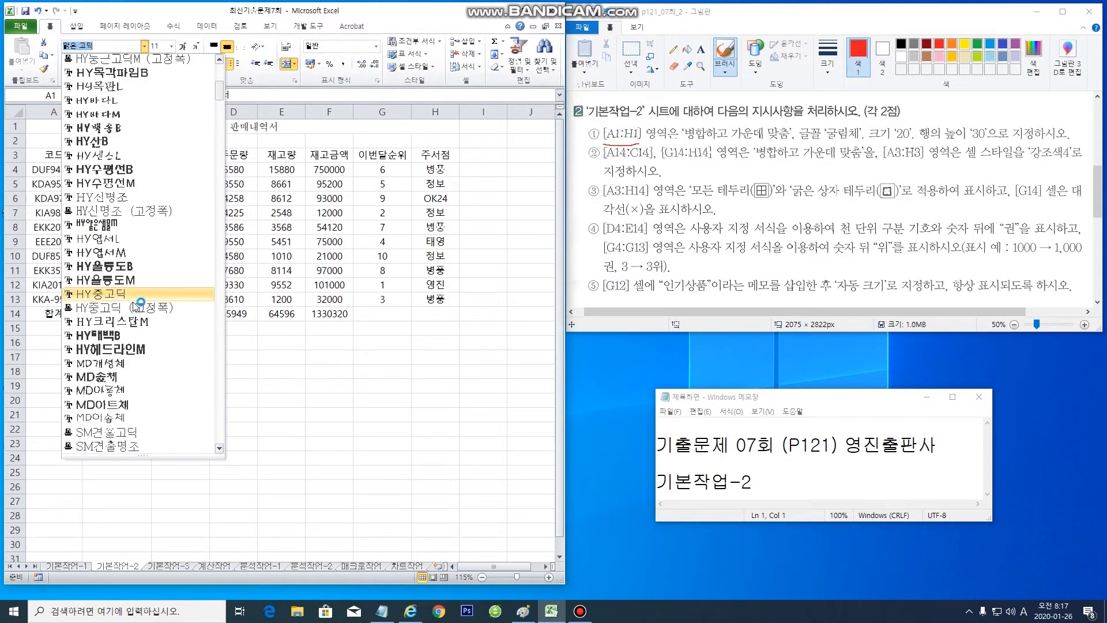
scroll(138, 304, down, 3)
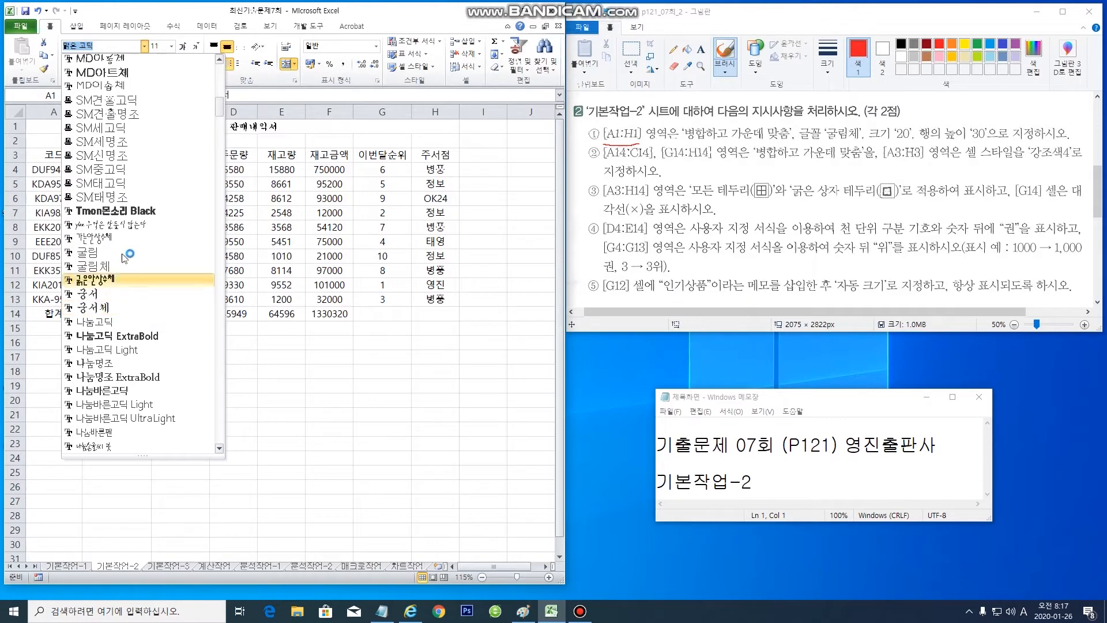
click(119, 266)
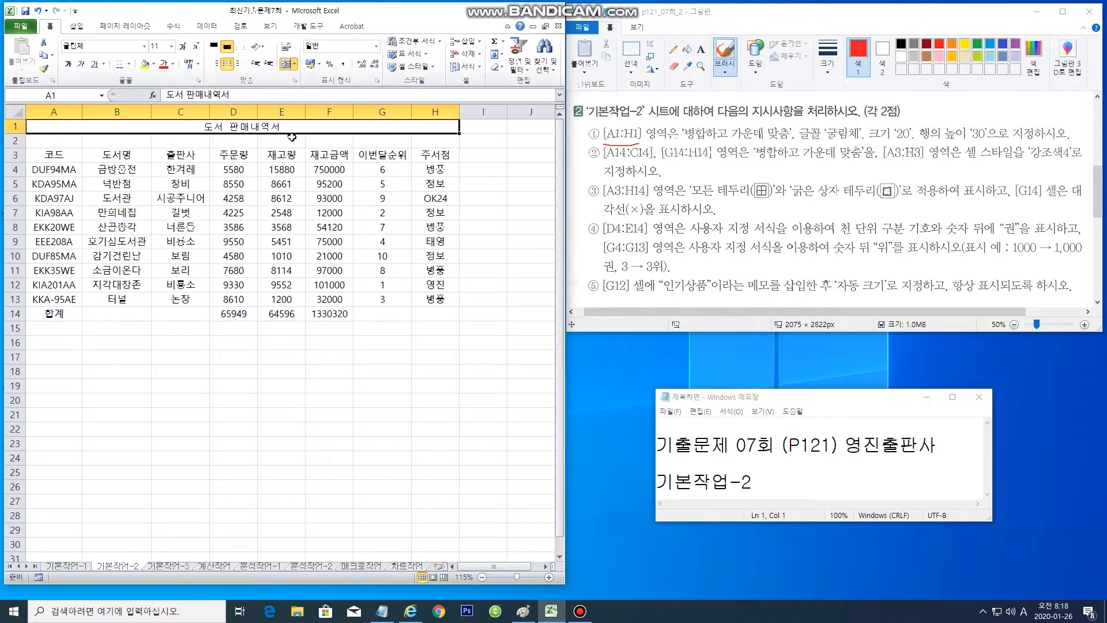
click(172, 46)
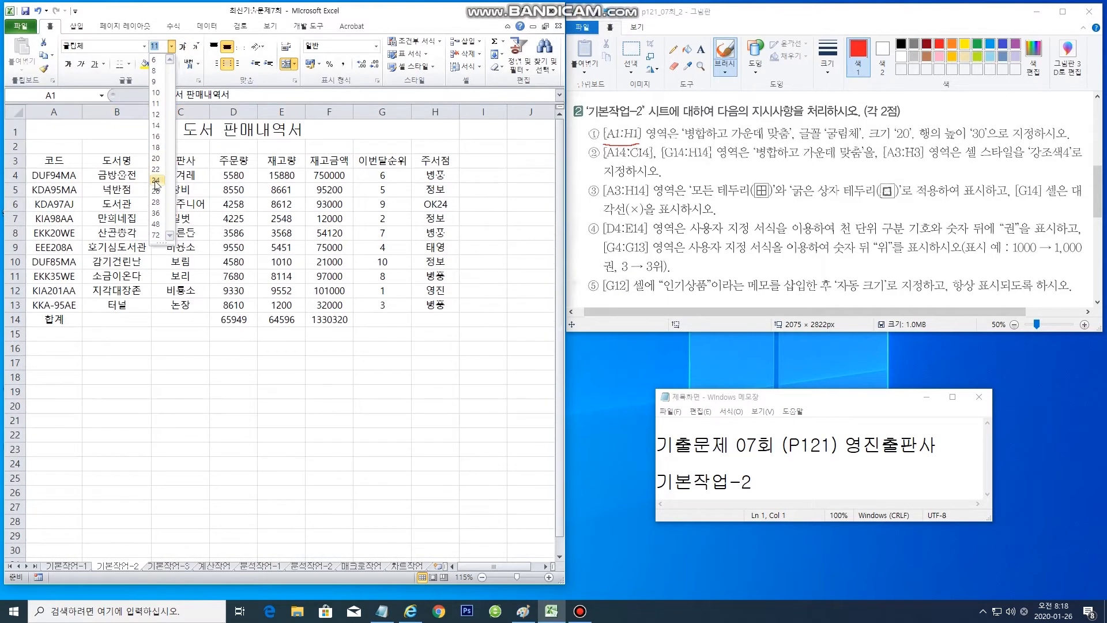
click(155, 158)
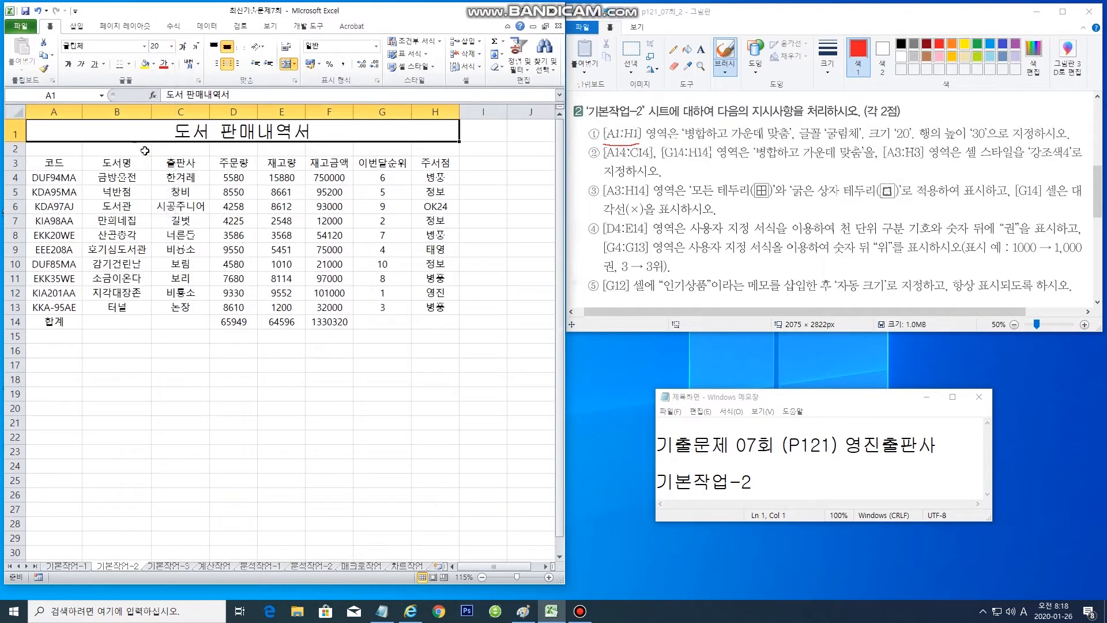
Set the height of row 1 to 30
click(15, 132)
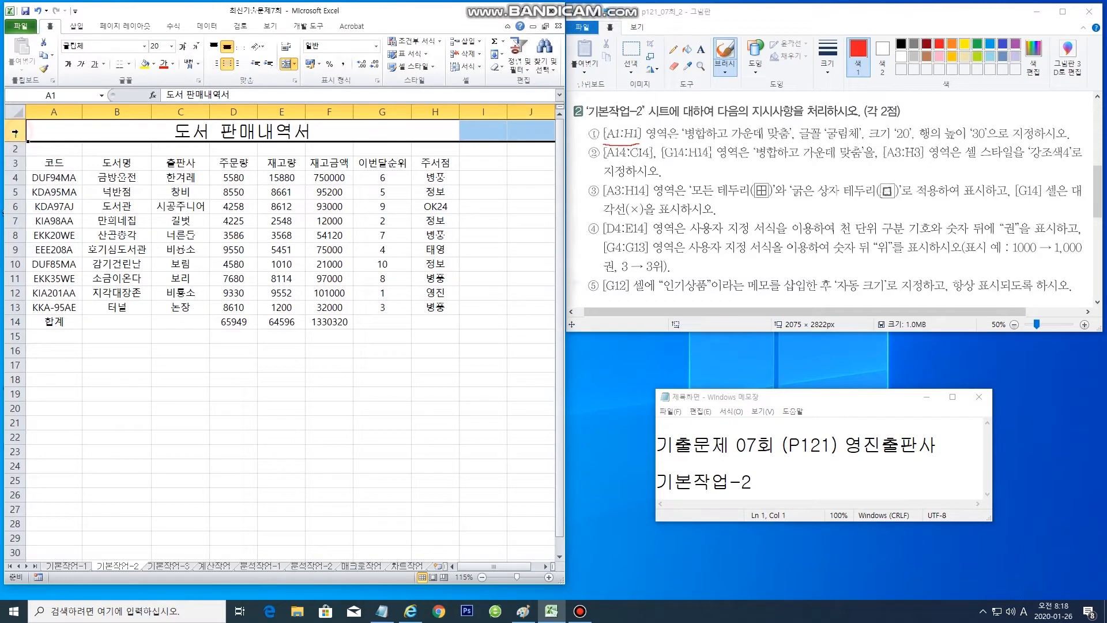
right_click(17, 132)
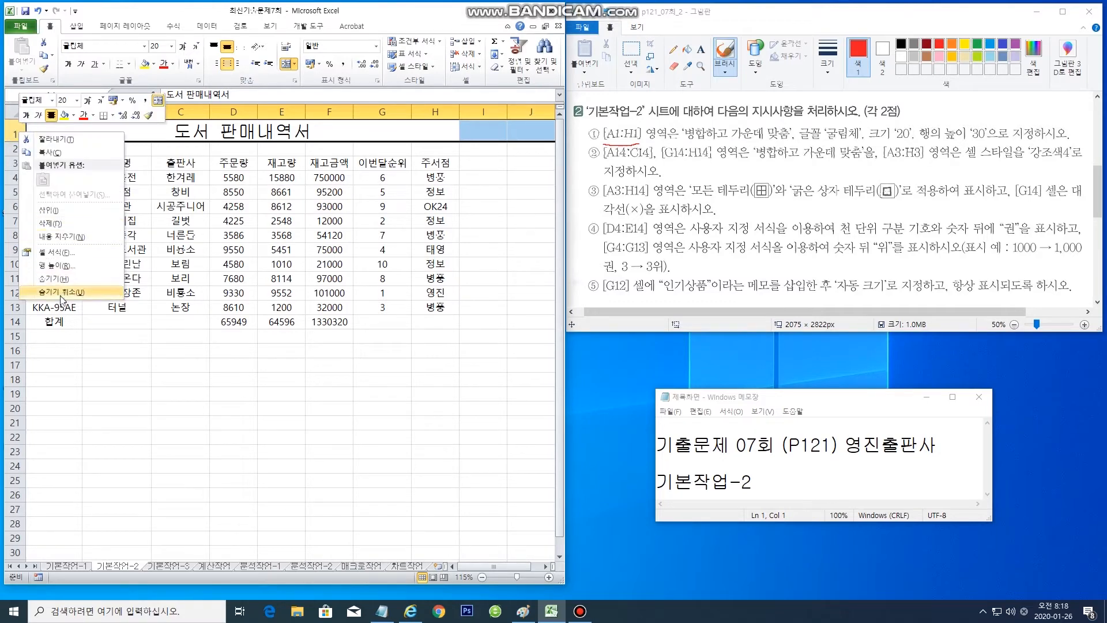
click(57, 265)
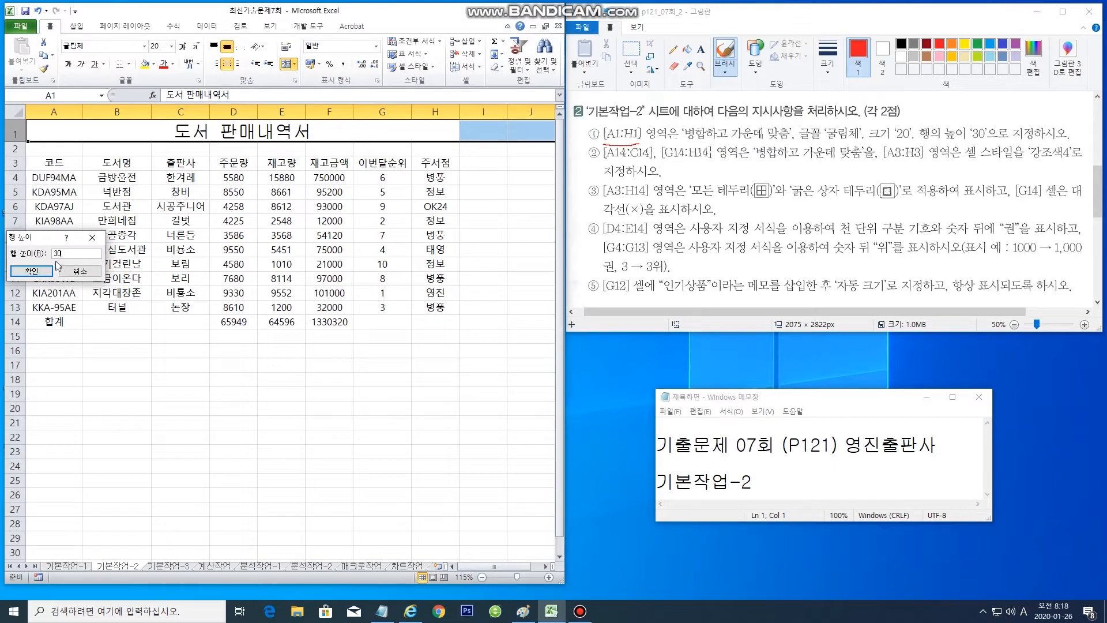
click(29, 270)
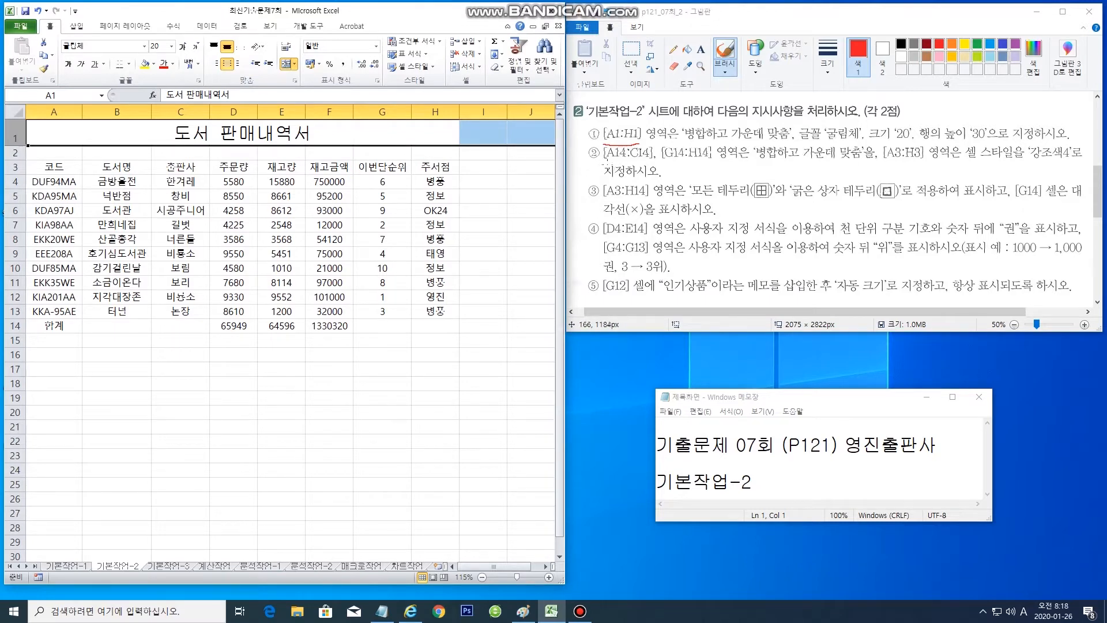
Underline the A14:C14 and G14:H14 references in the Paint instructions, and merge and centre both ranges in the Excel sheet
drag(600, 164, 699, 164)
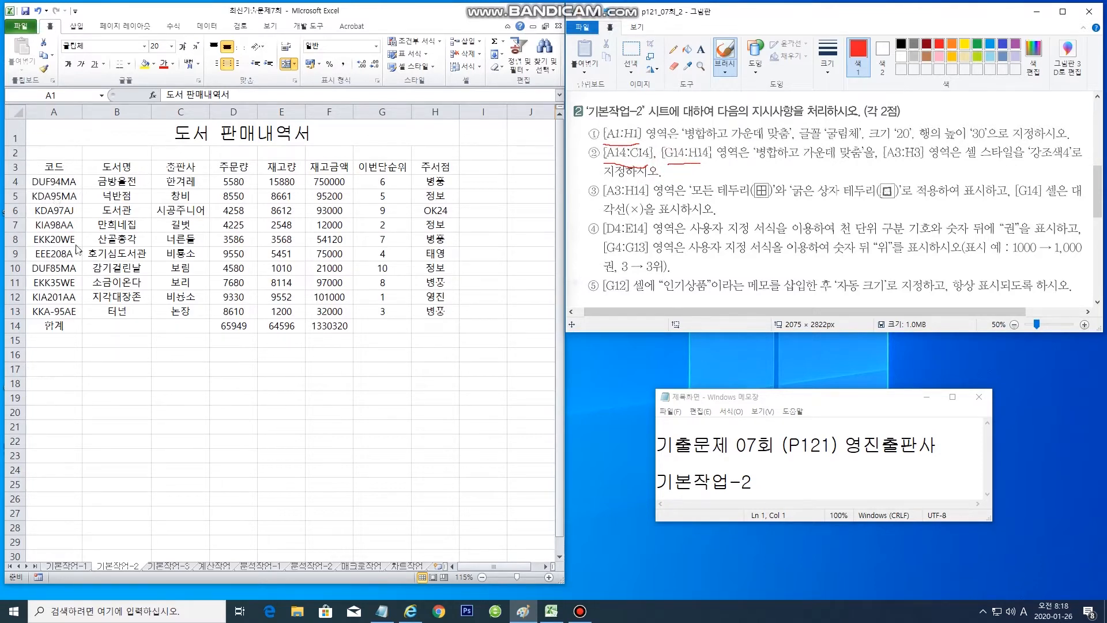
drag(53, 328, 180, 323)
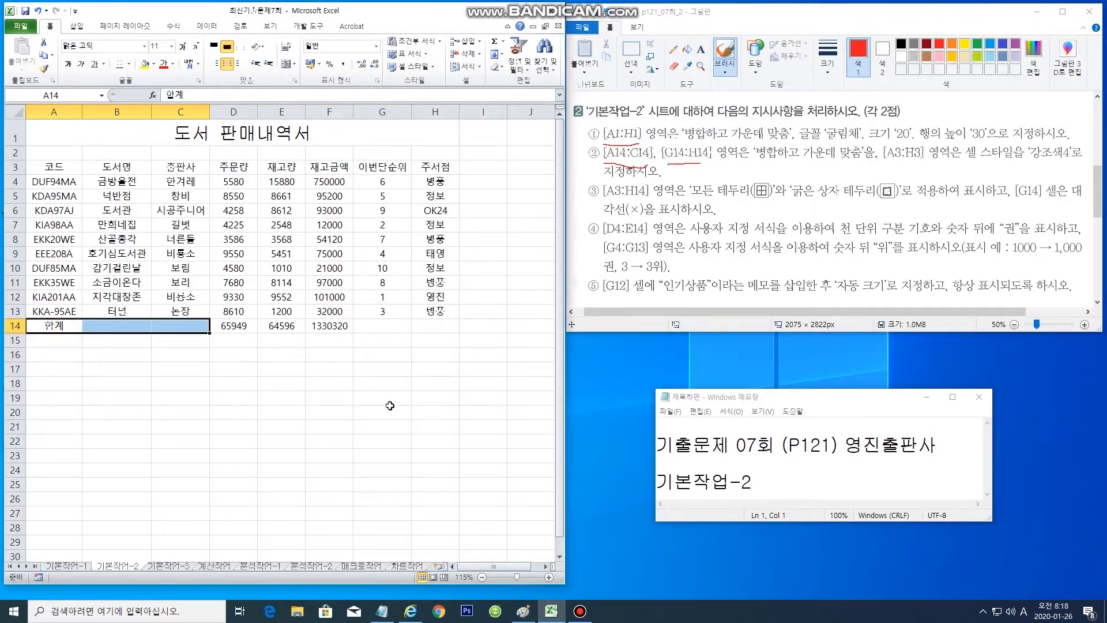
ctrl+click(381, 330)
drag(381, 330, 430, 330)
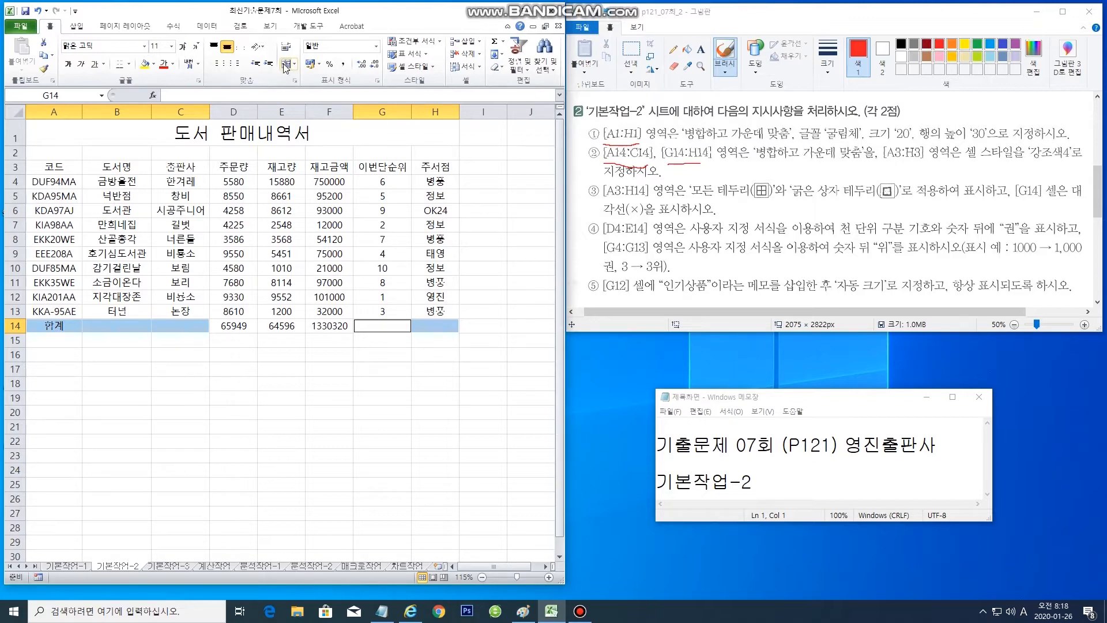
click(286, 65)
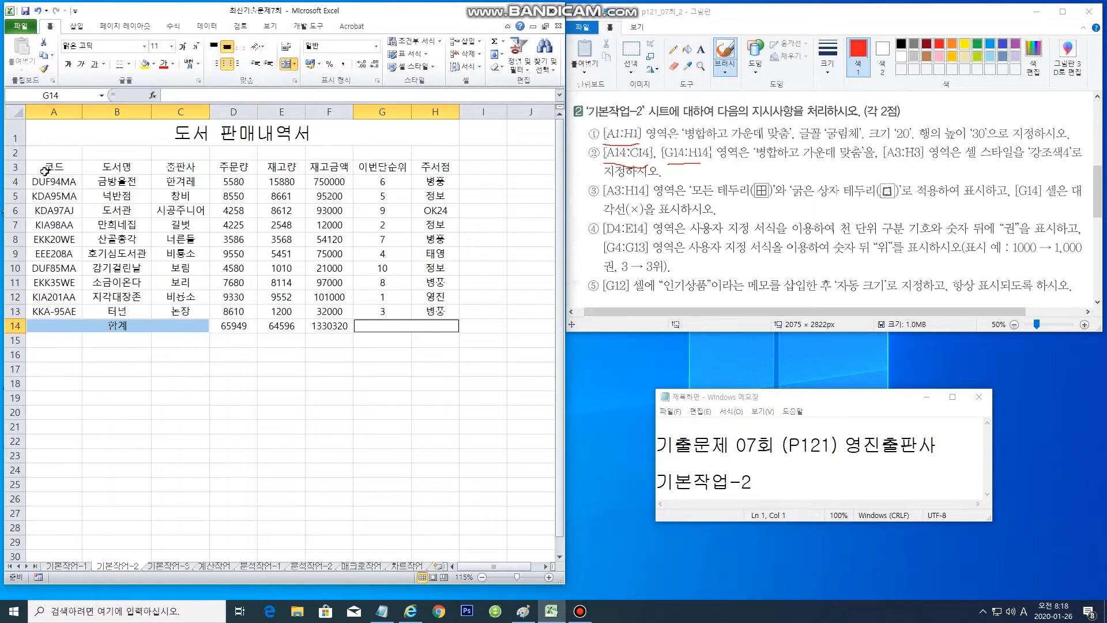
Apply the cell style 강조색4 to the header row A3:H3
drag(46, 168, 429, 169)
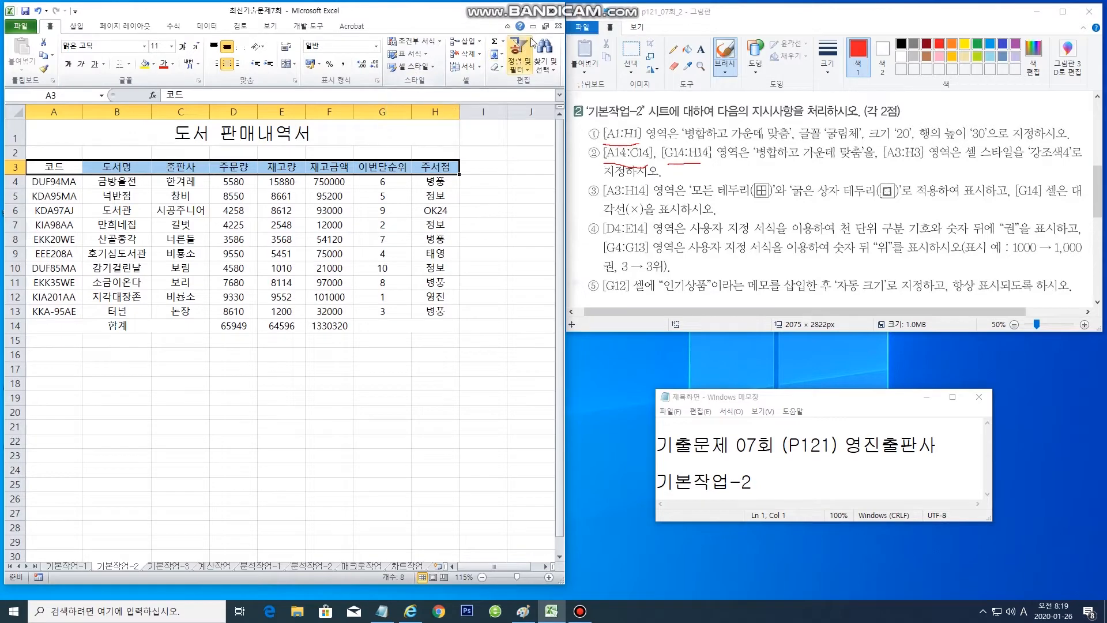
click(526, 14)
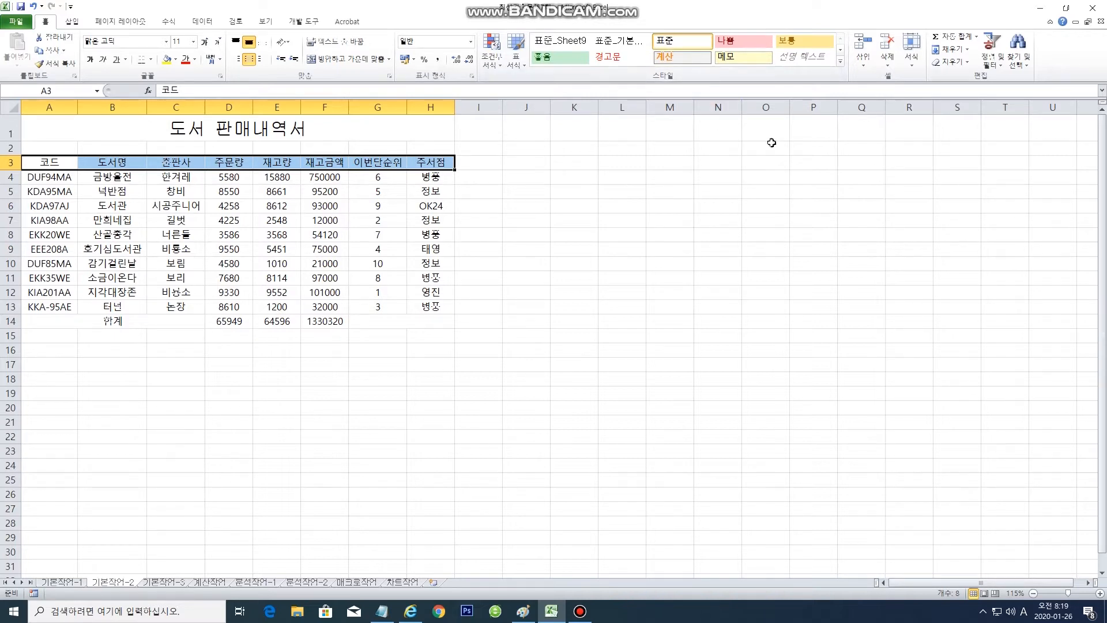
click(841, 63)
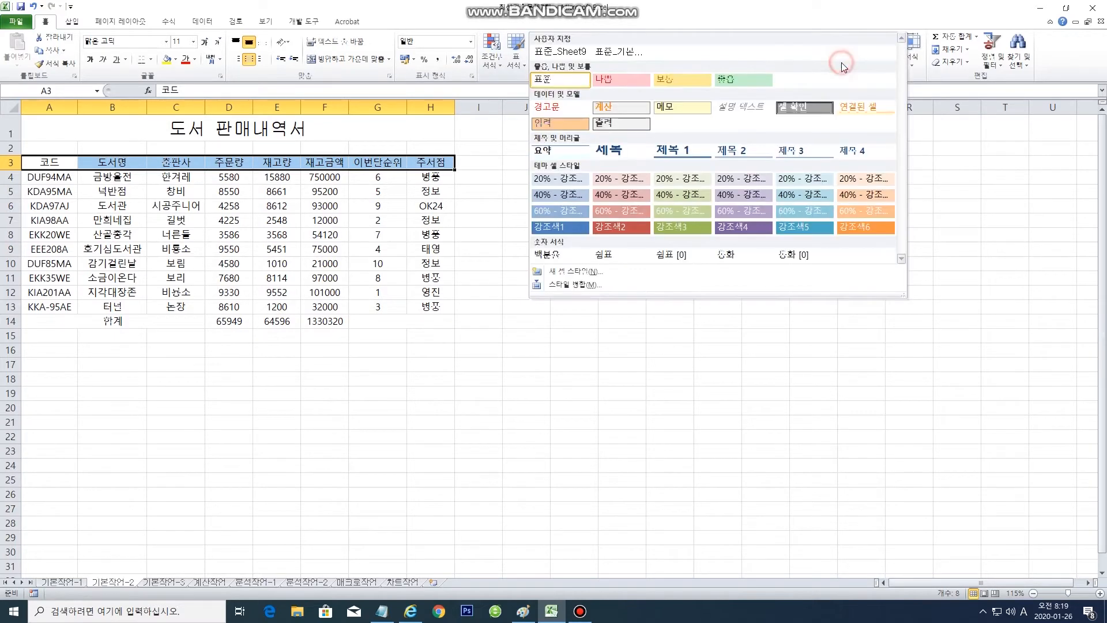
click(1070, 8)
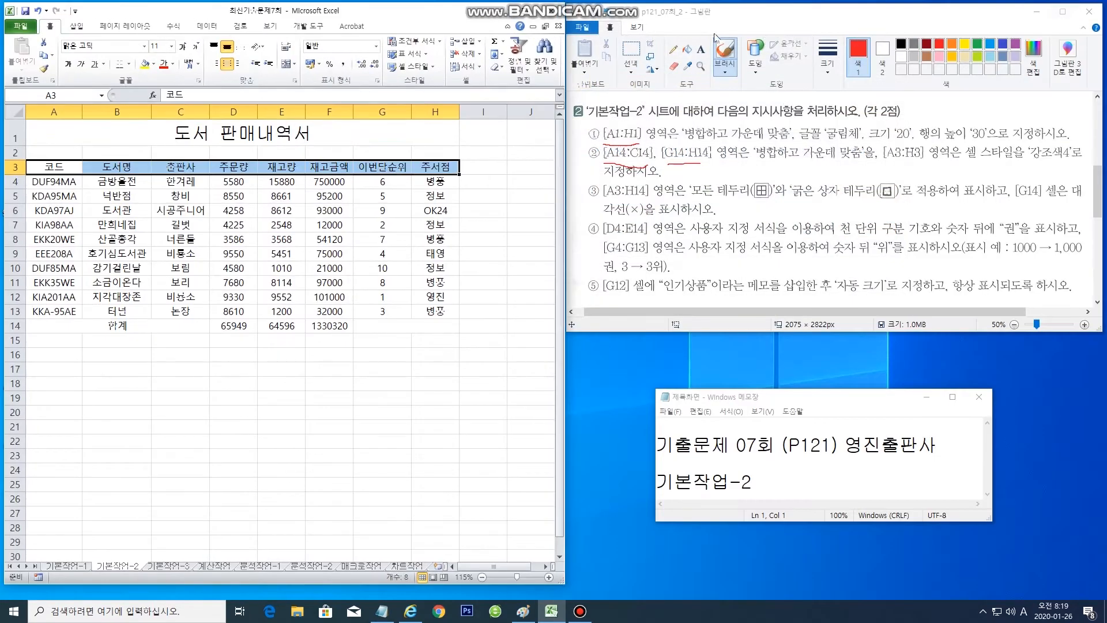
click(423, 67)
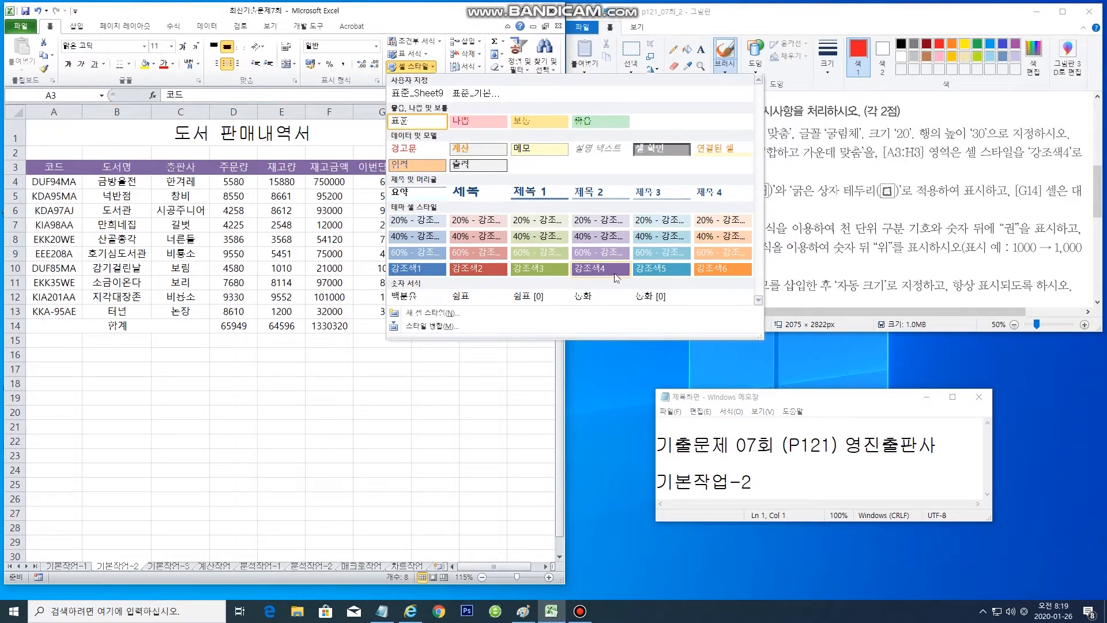
click(601, 269)
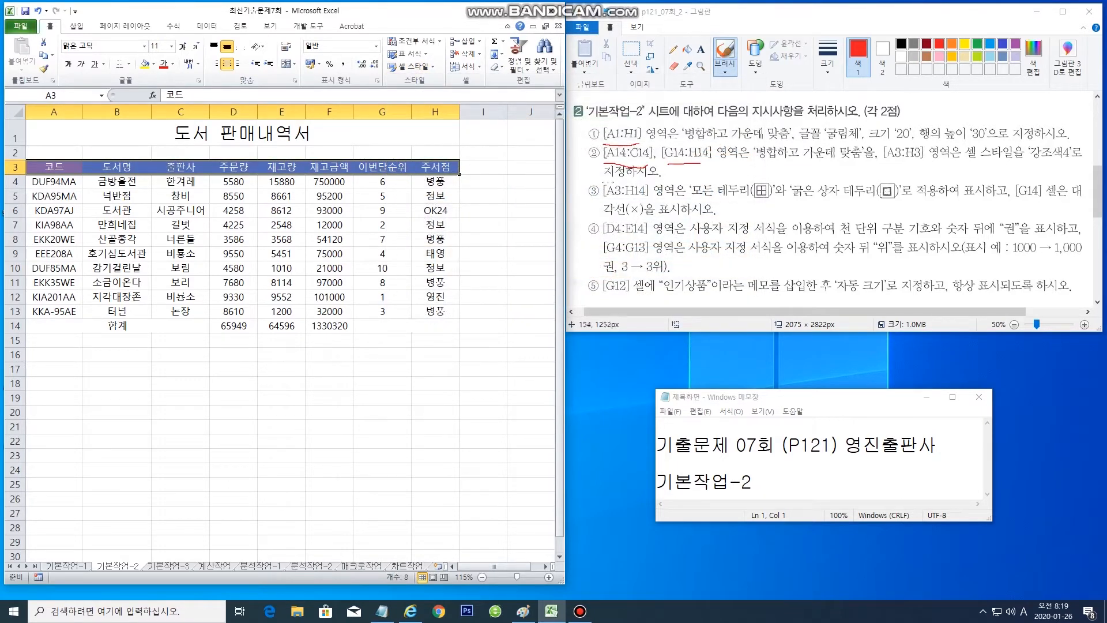
Underline the A3:H14 reference in the Paint instructions, and give that range in Excel all borders plus a thick box border
drag(601, 190, 616, 198)
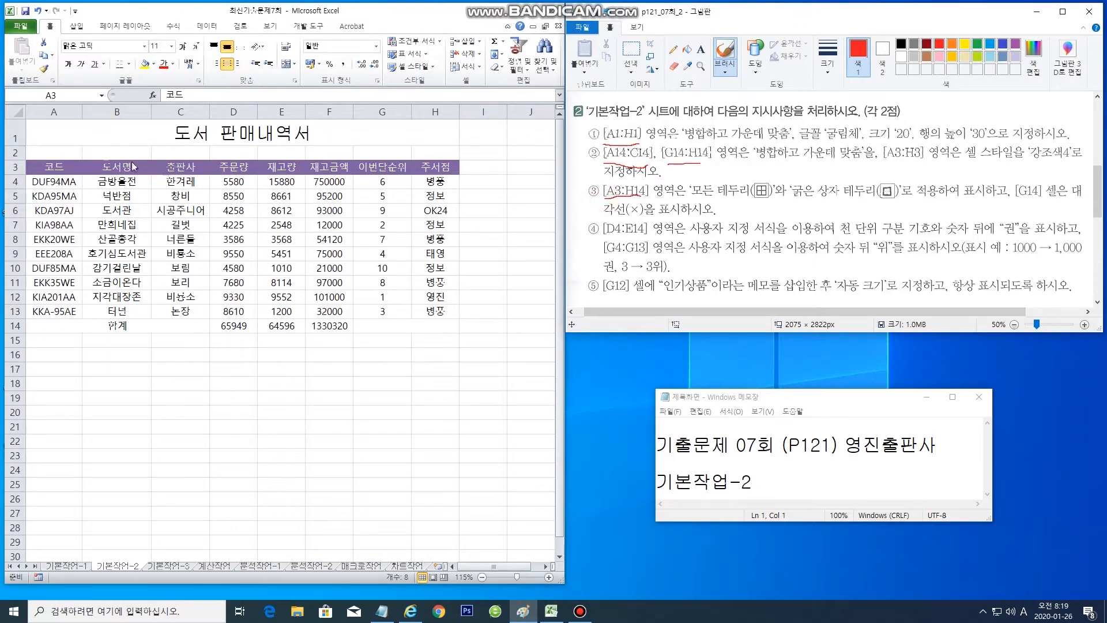
click(59, 170)
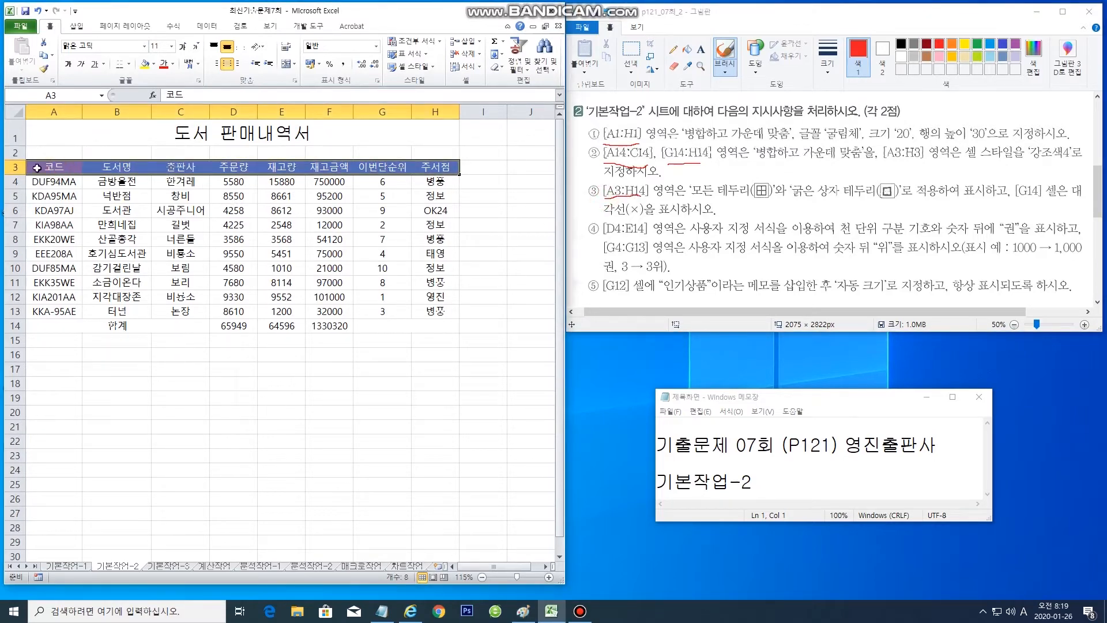
drag(55, 168, 431, 333)
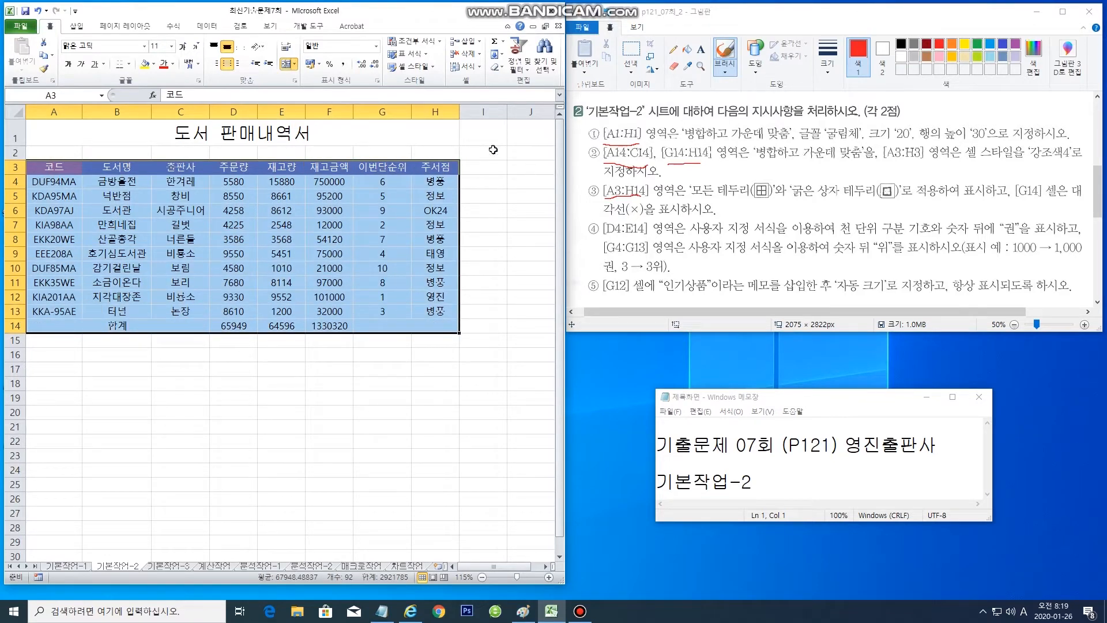
click(130, 64)
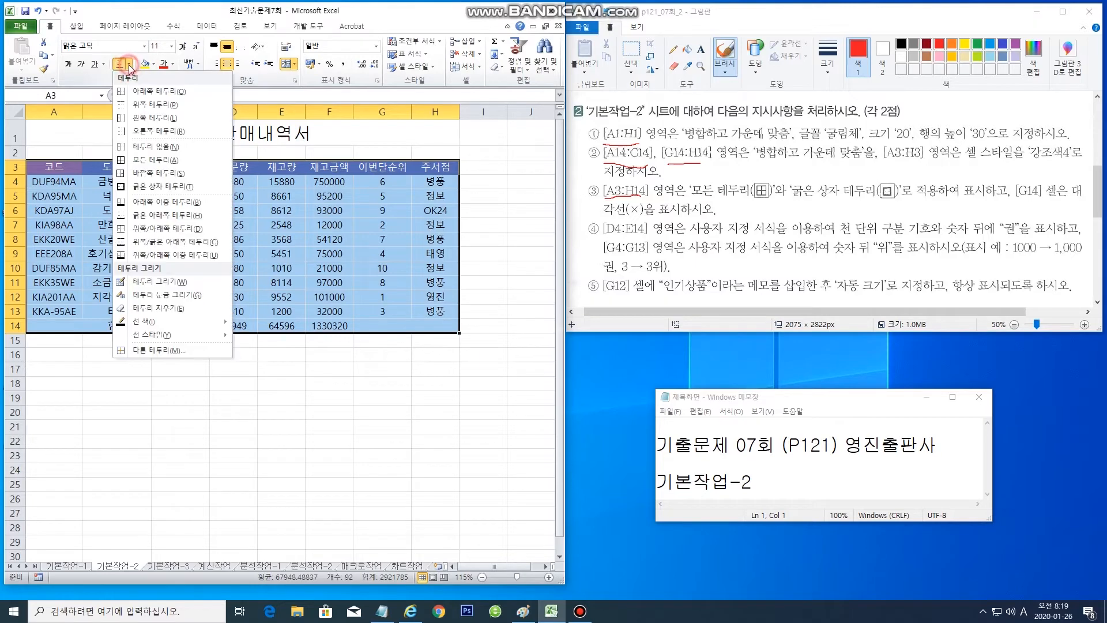
click(168, 161)
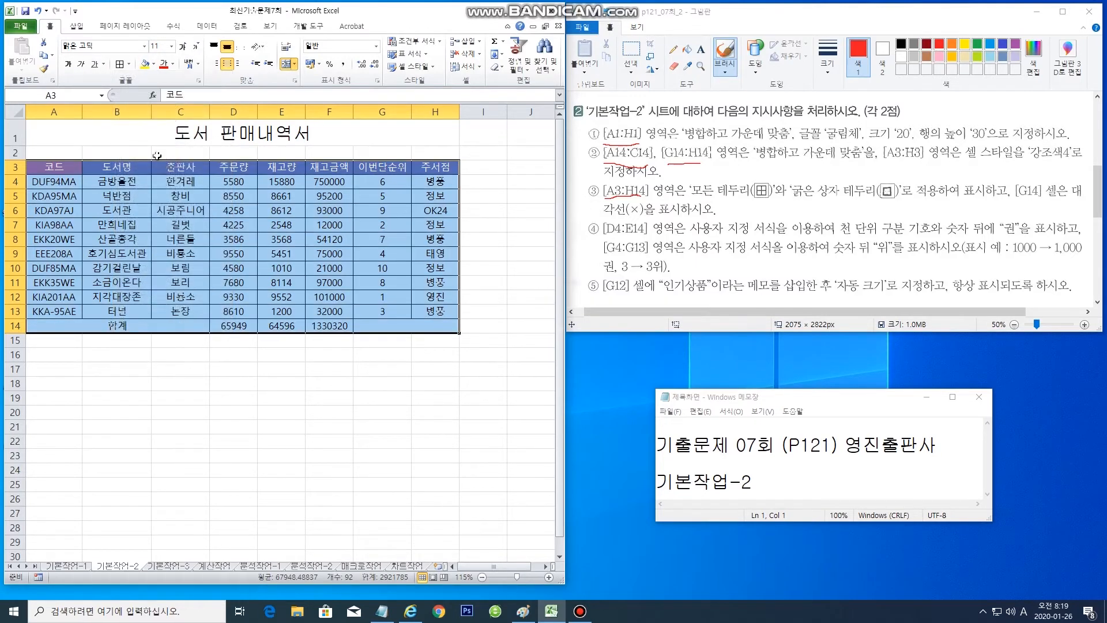
click(130, 67)
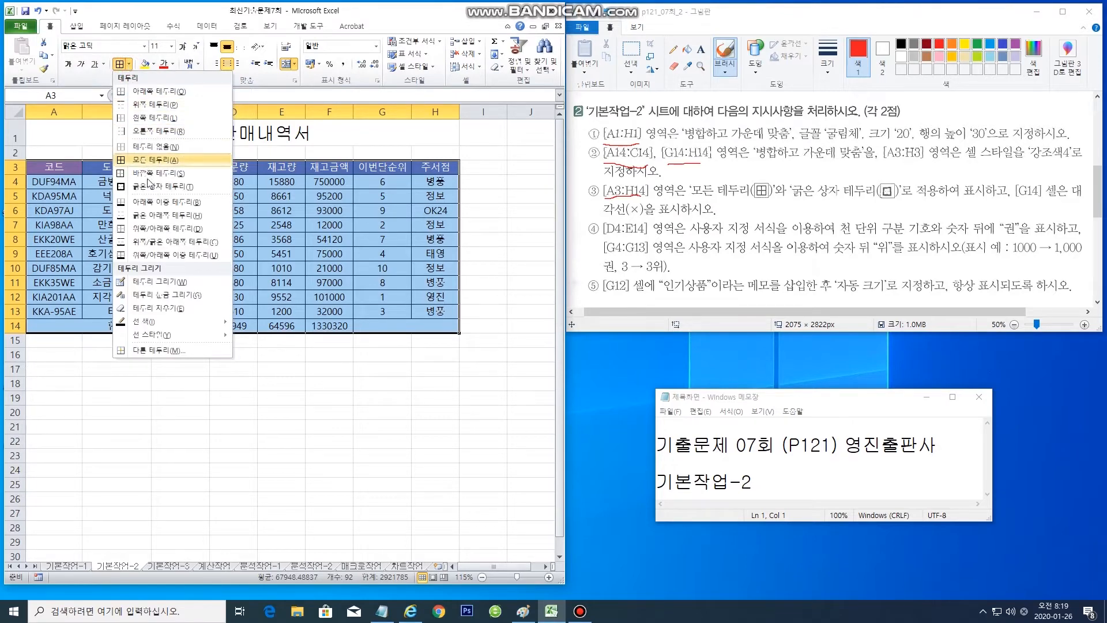
click(150, 187)
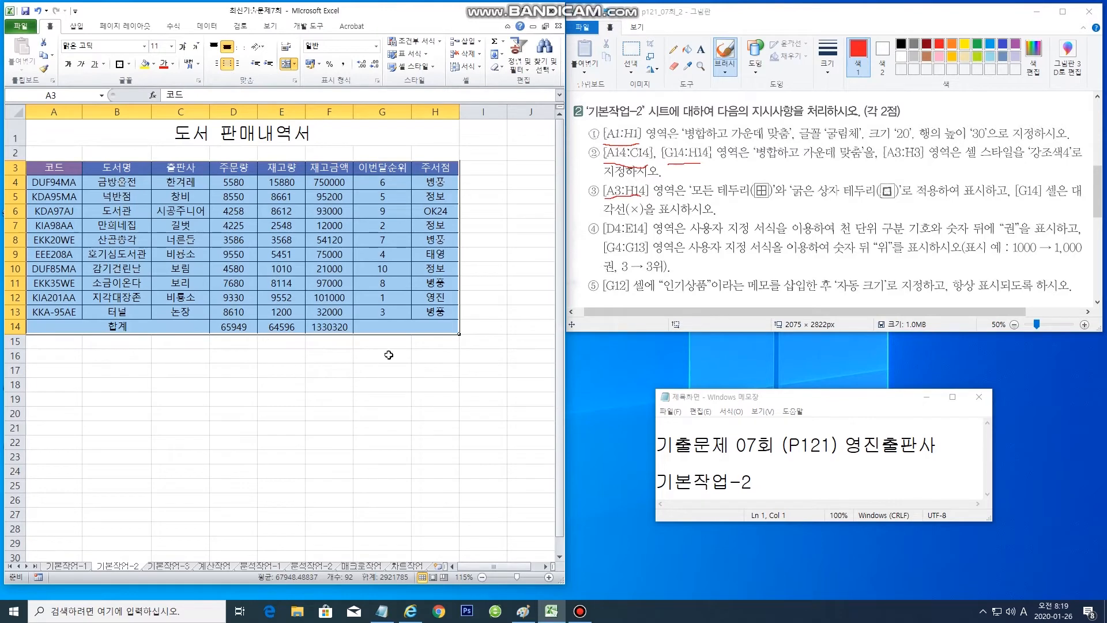
Add both diagonal border lines to the merged cell G14 so they form an X
click(397, 324)
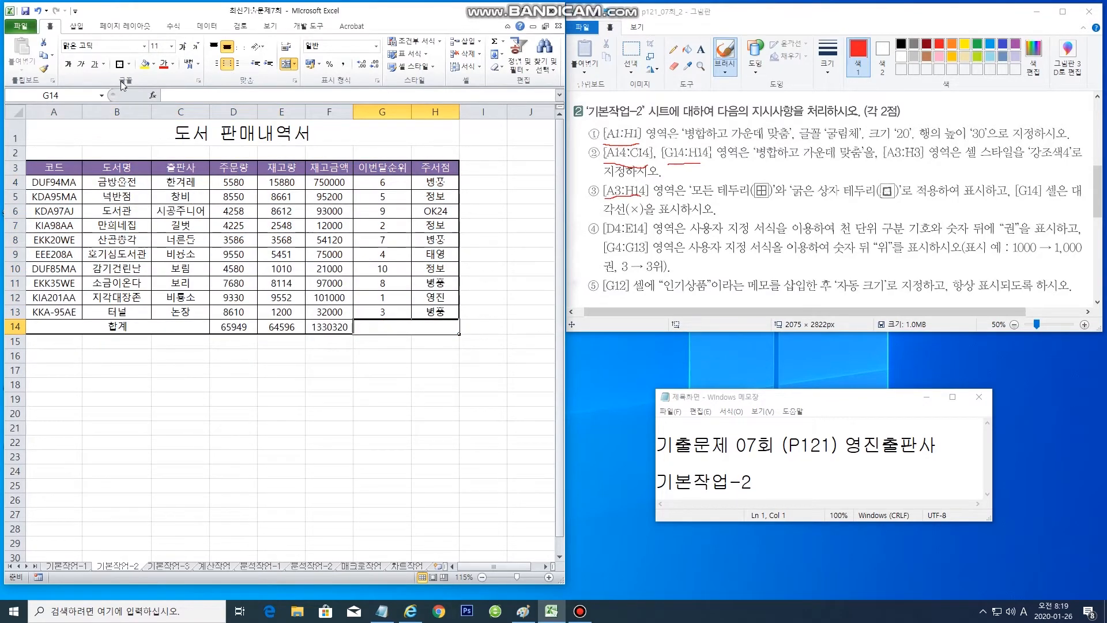
click(131, 65)
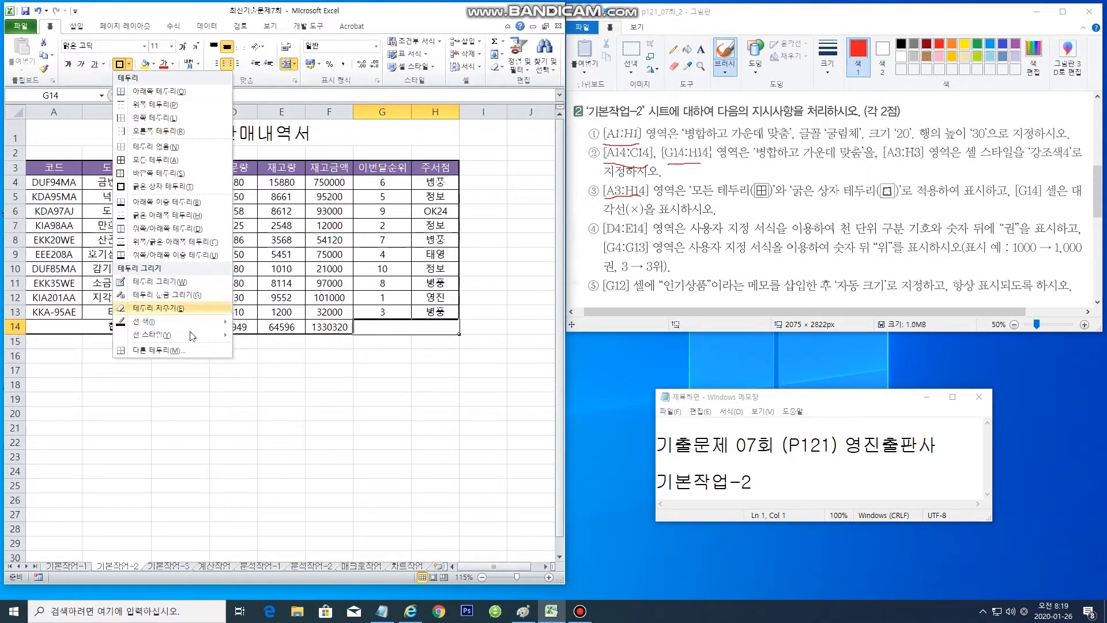
click(158, 349)
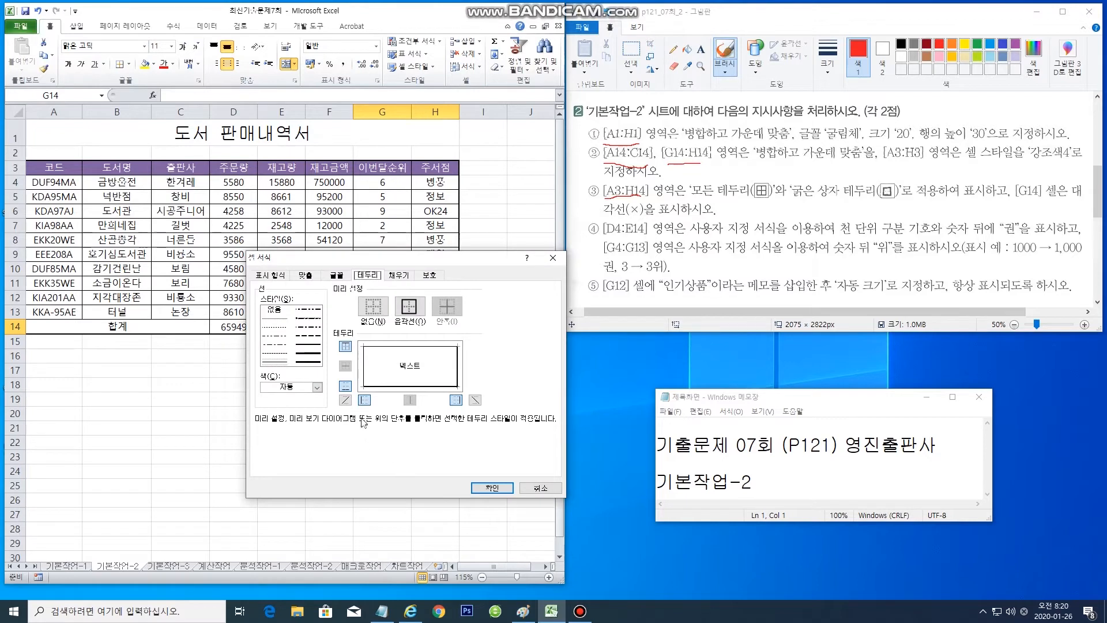
click(345, 400)
click(475, 399)
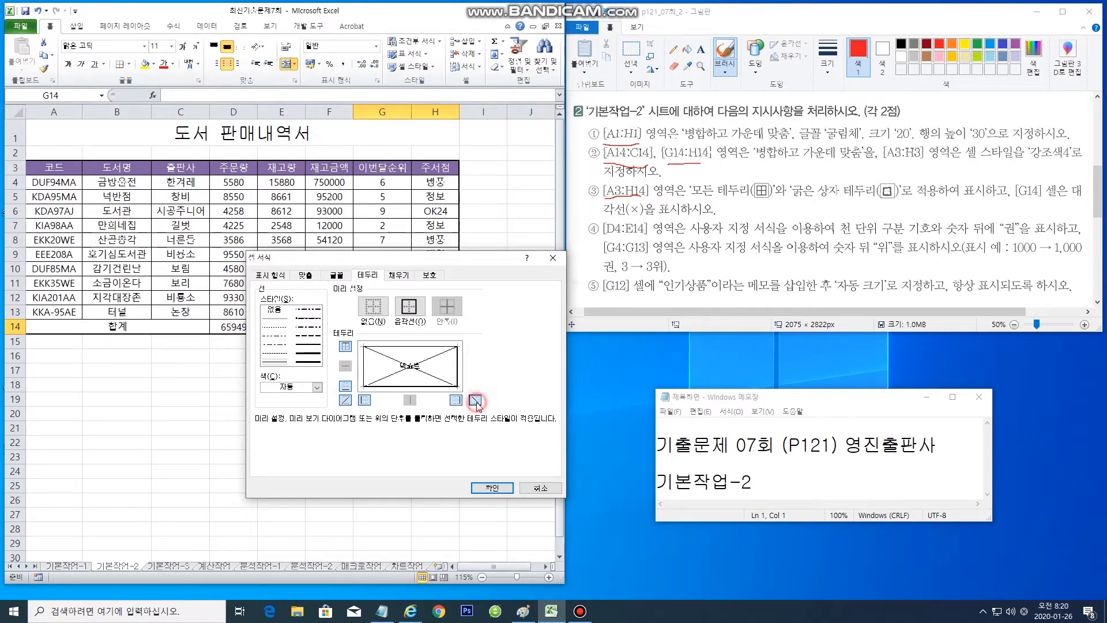
click(492, 487)
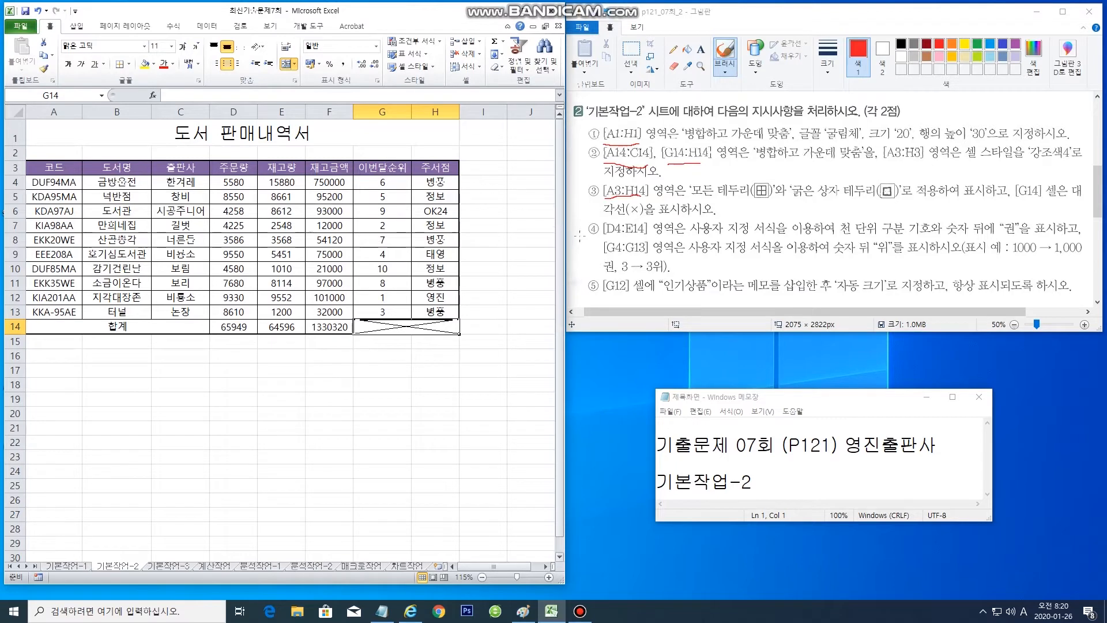
Underline the D4:E14 reference in the Paint instructions, and give that range in Excel the custom number format #,##0"권"
drag(603, 240, 635, 237)
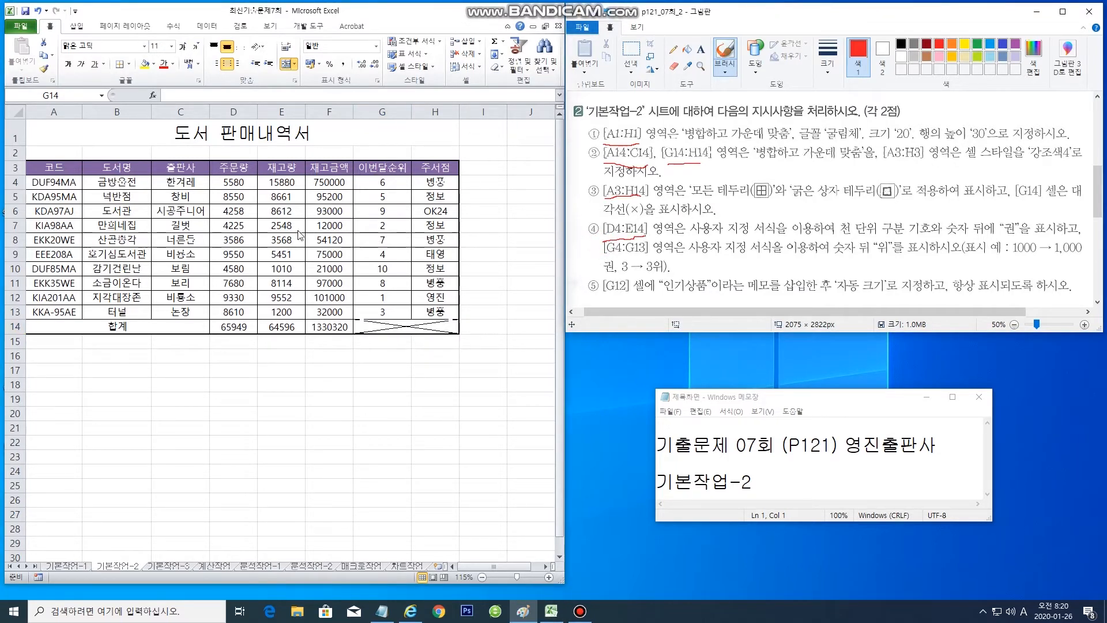
click(234, 182)
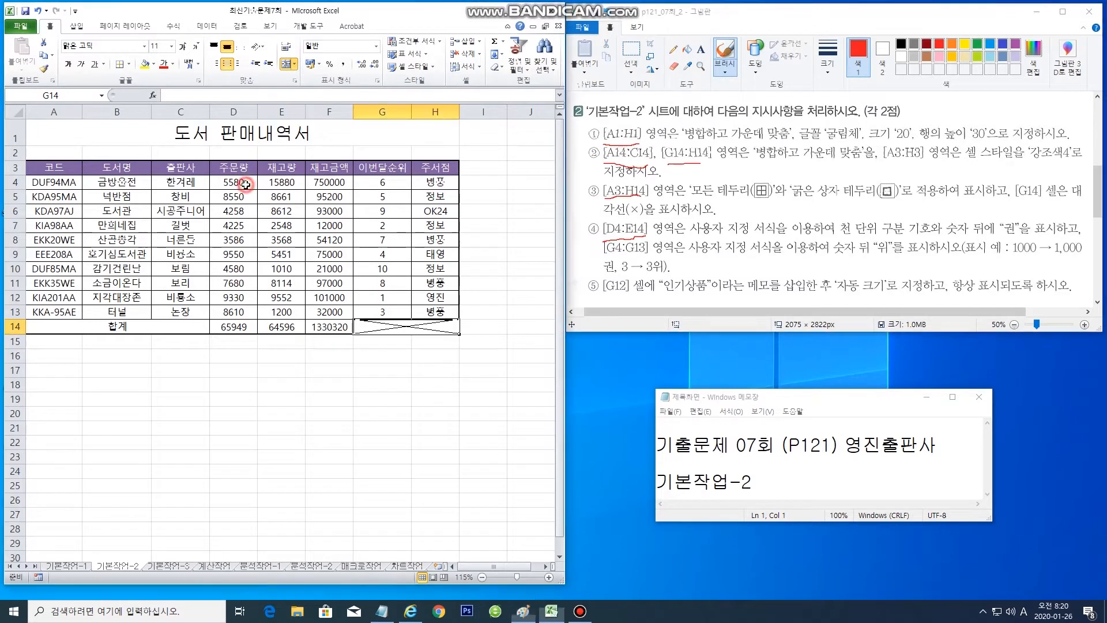
drag(283, 182, 297, 326)
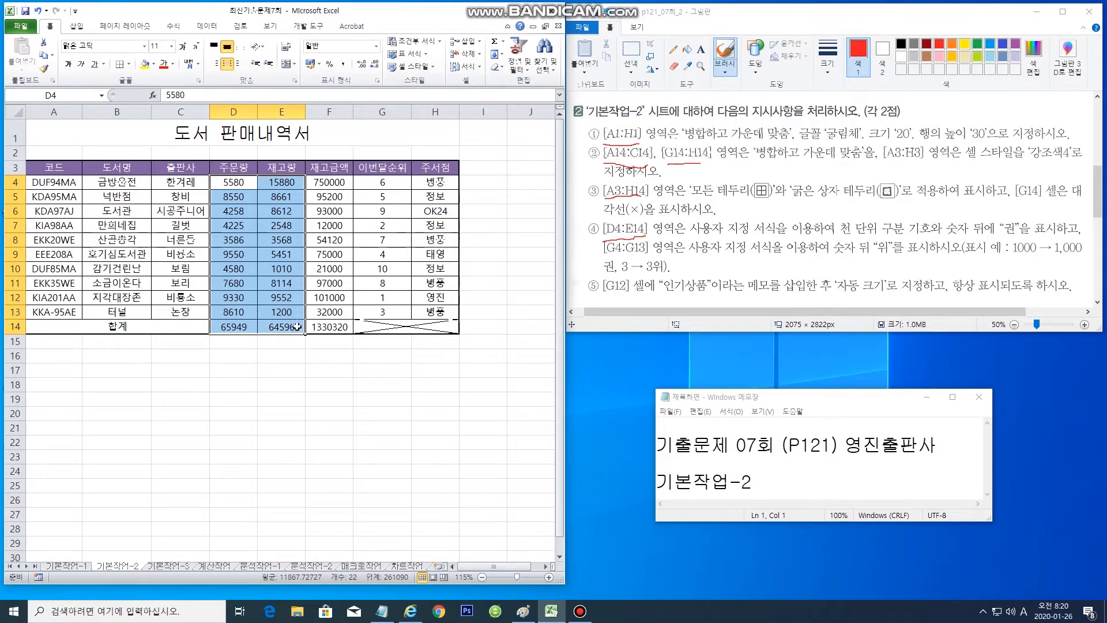
right_click(237, 212)
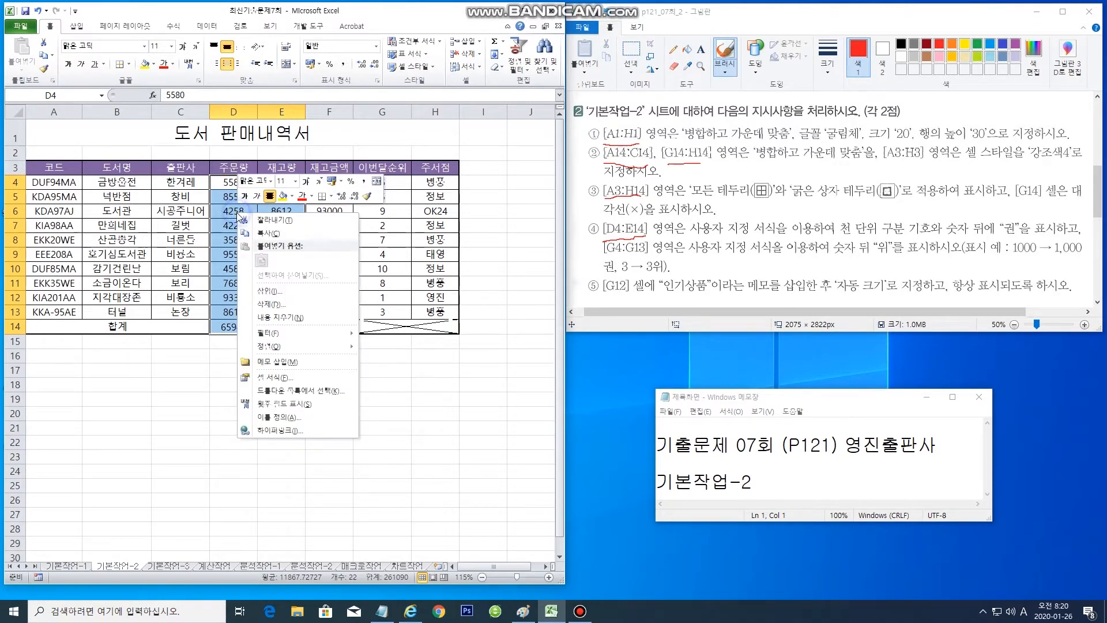
click(267, 378)
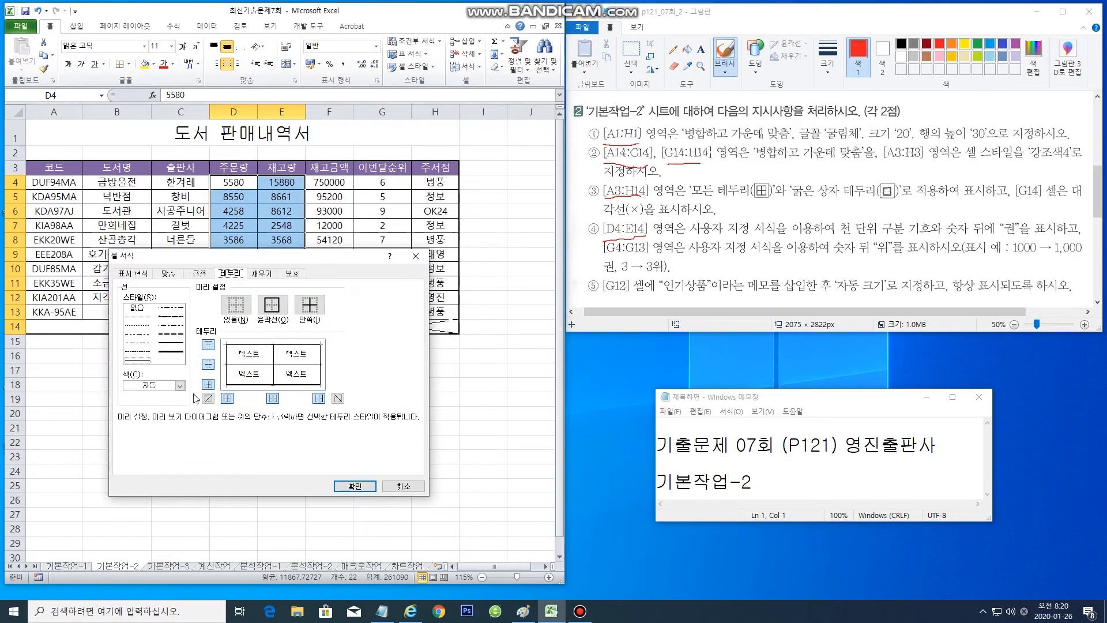
click(137, 275)
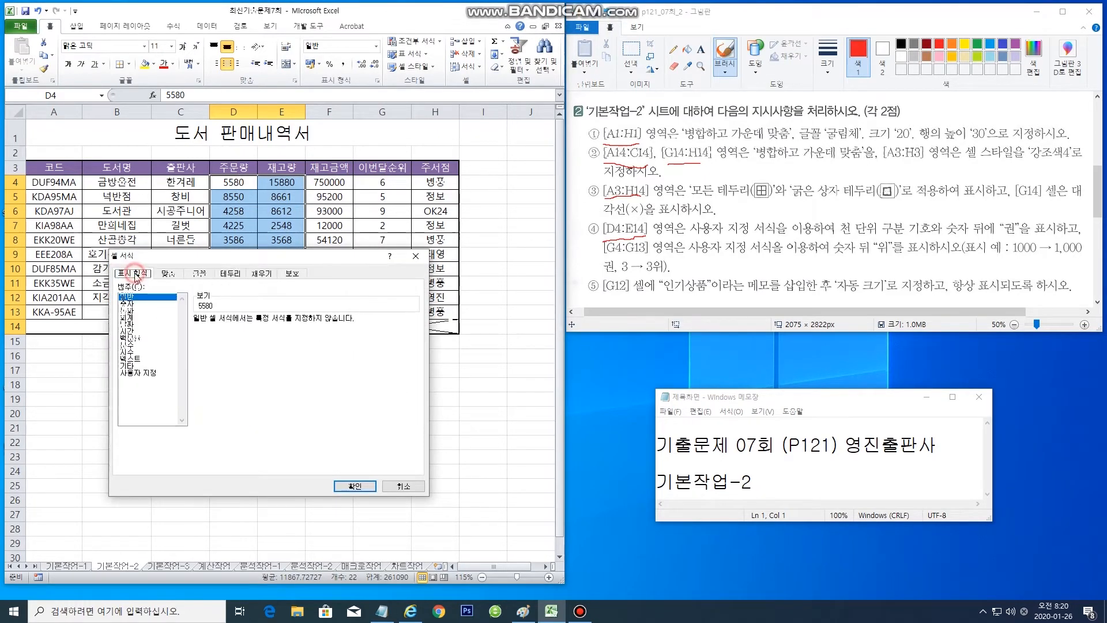
click(139, 374)
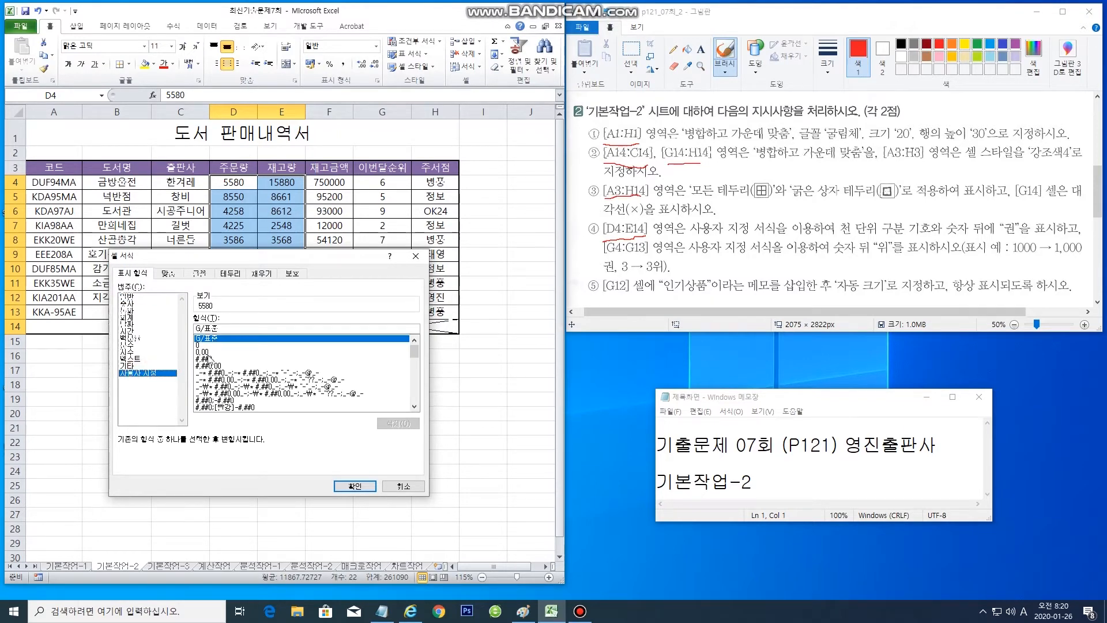
click(210, 358)
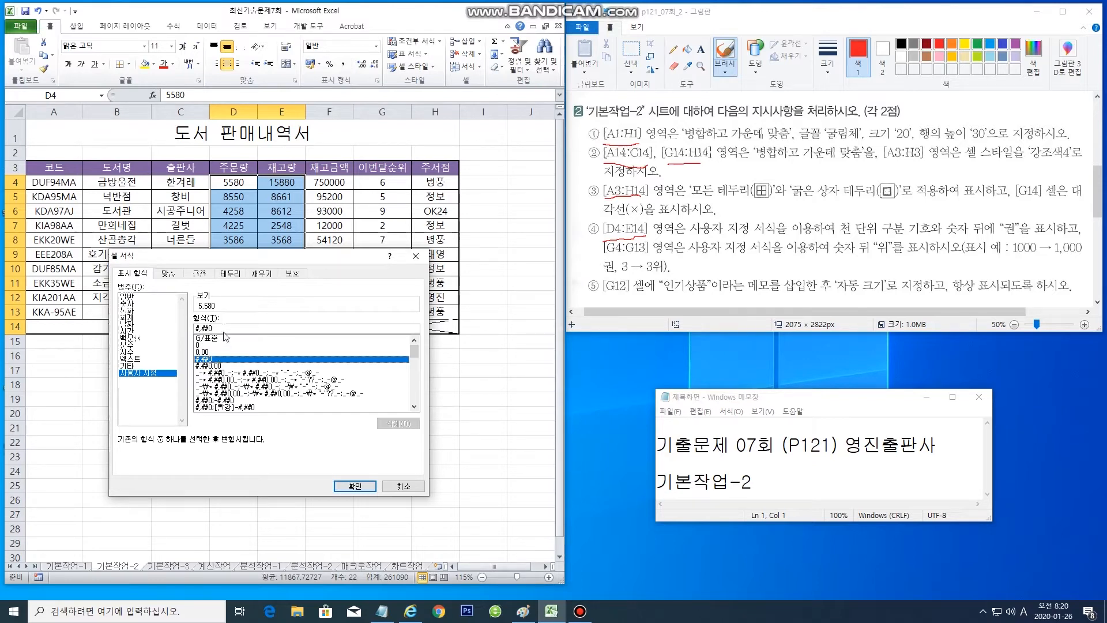
click(222, 327)
text("권)
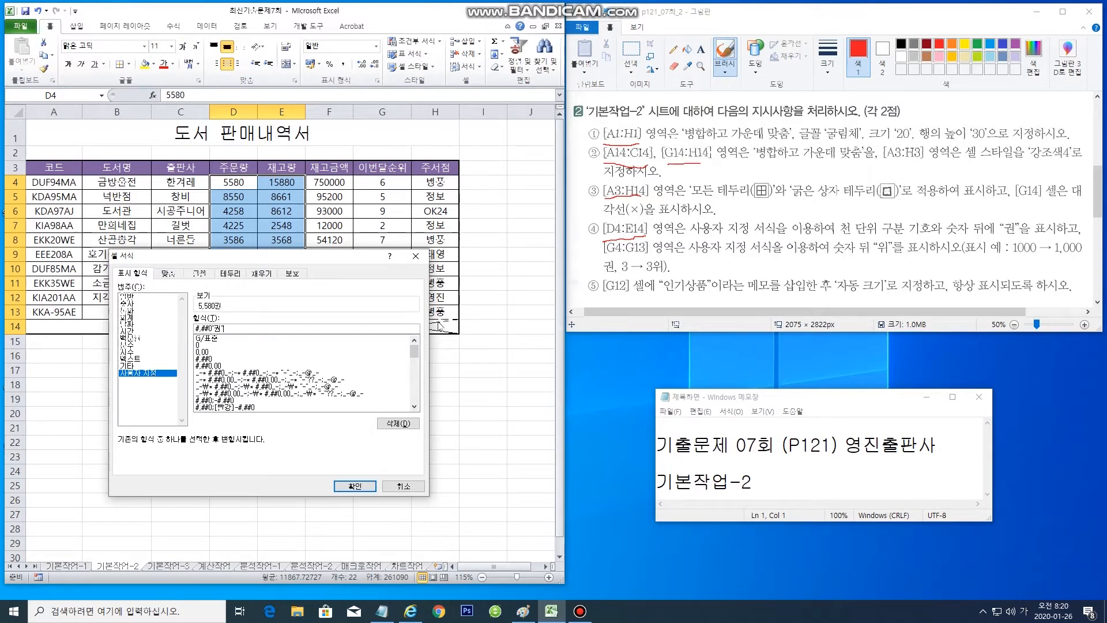
click(353, 487)
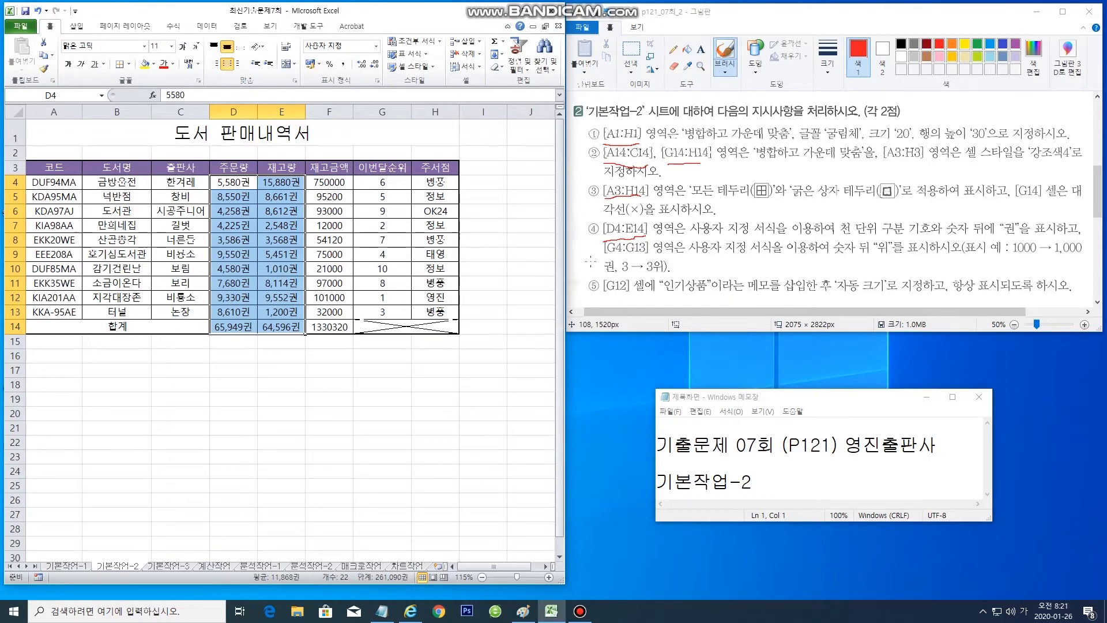
Underline the G4:G13 reference in the Paint instructions, and give that range in Excel the custom number format G/표준"위"
drag(603, 249, 640, 250)
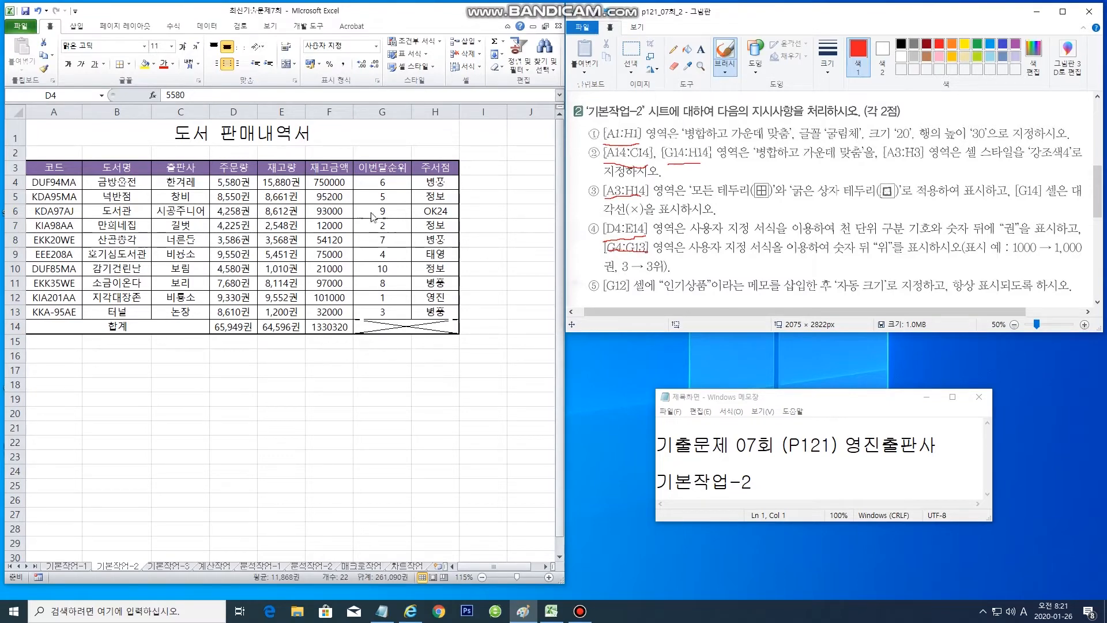
click(388, 186)
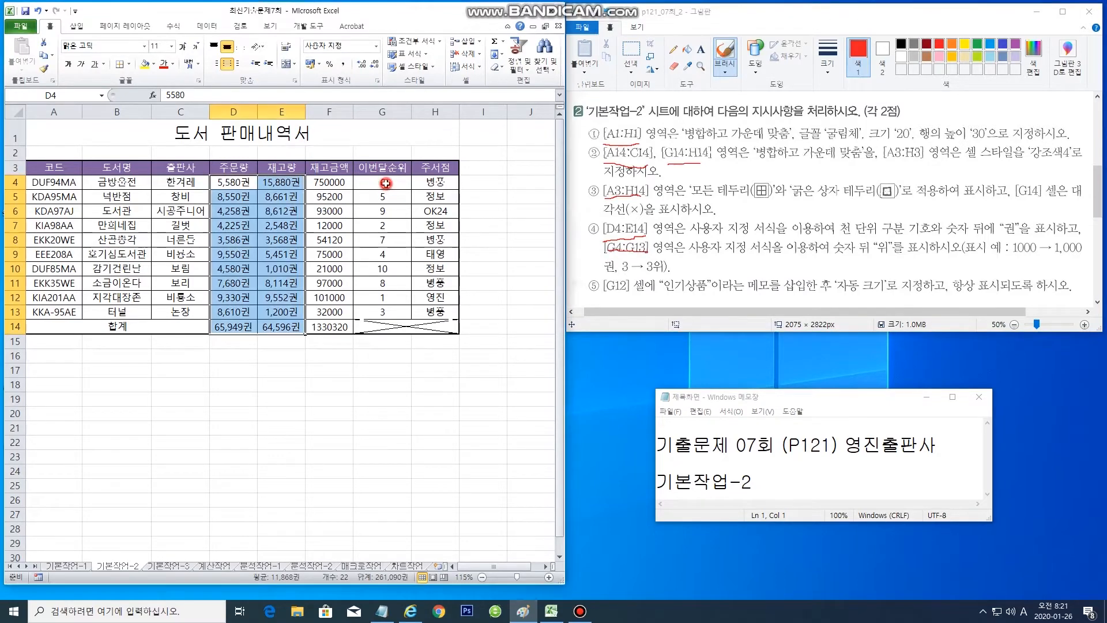
drag(383, 183, 381, 310)
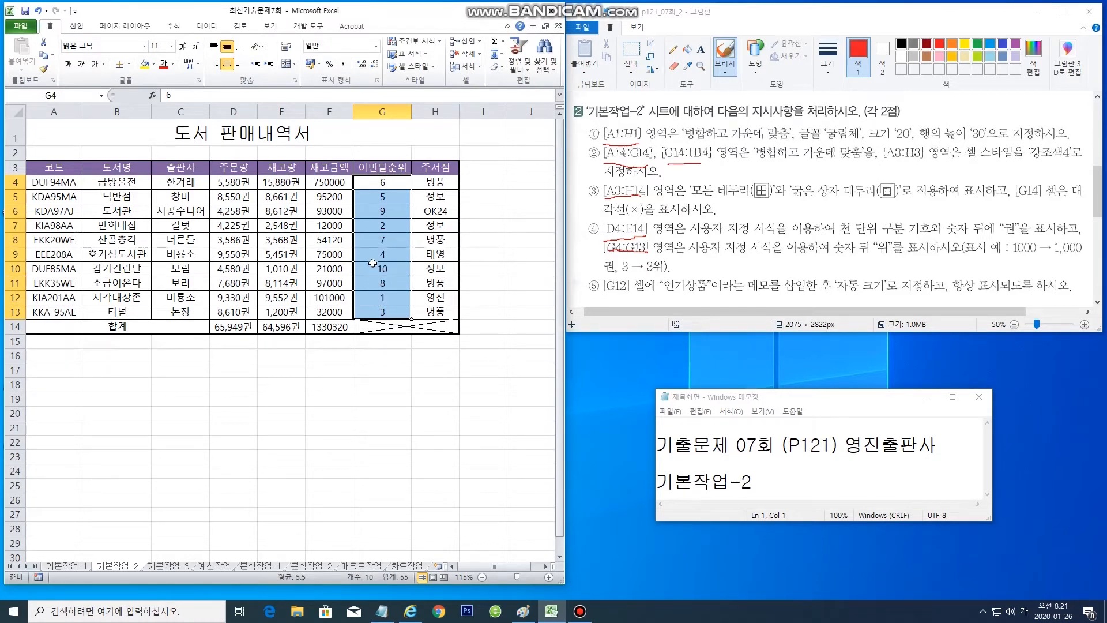
right_click(382, 196)
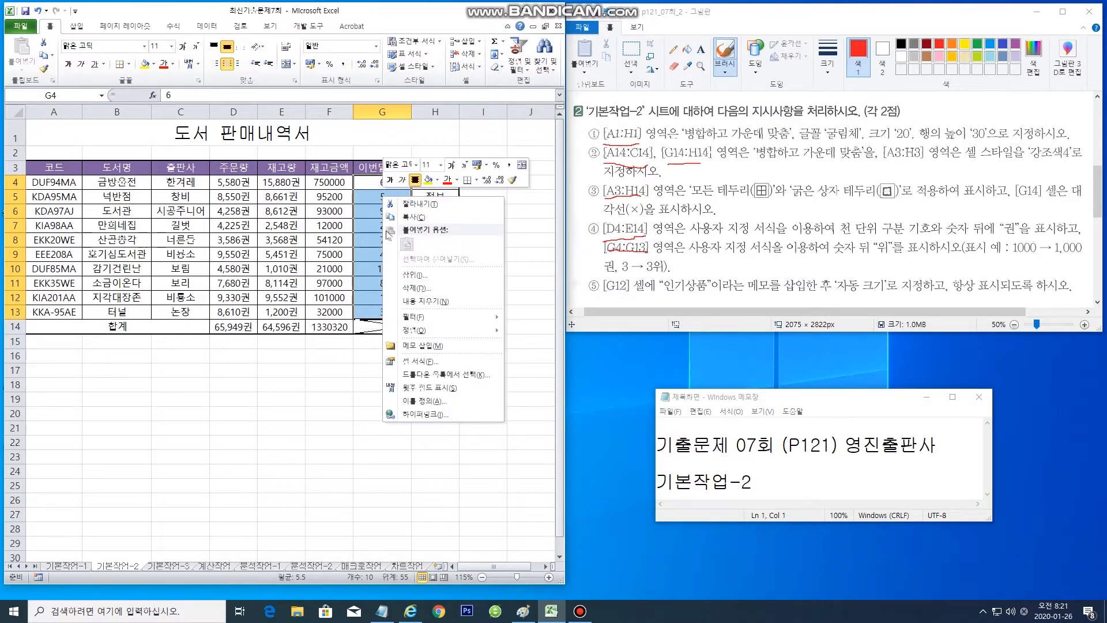
click(422, 361)
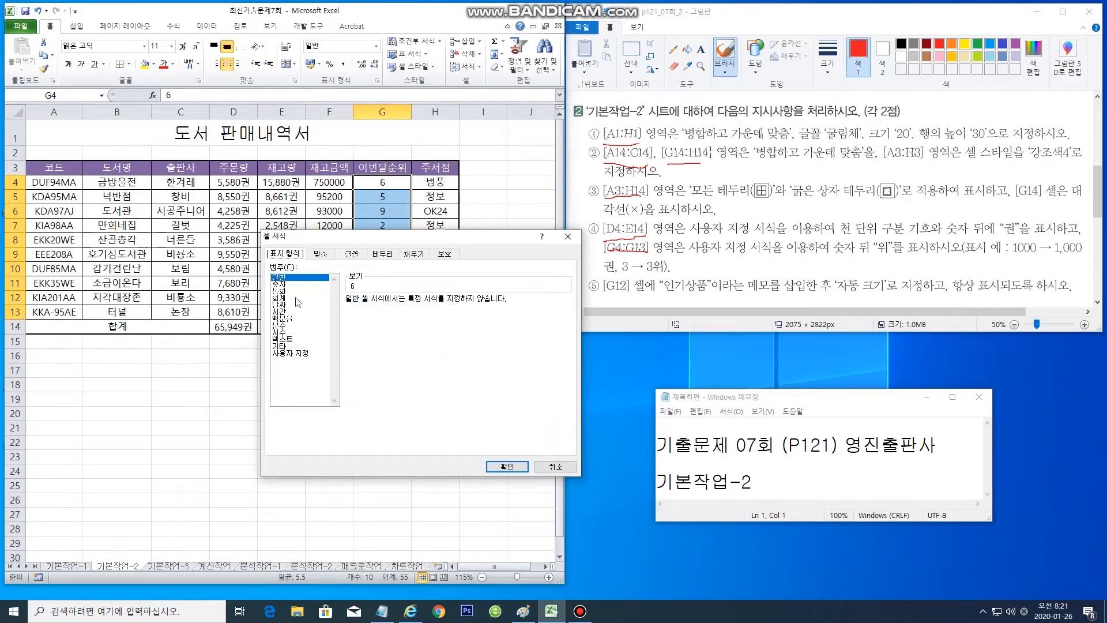
click(293, 353)
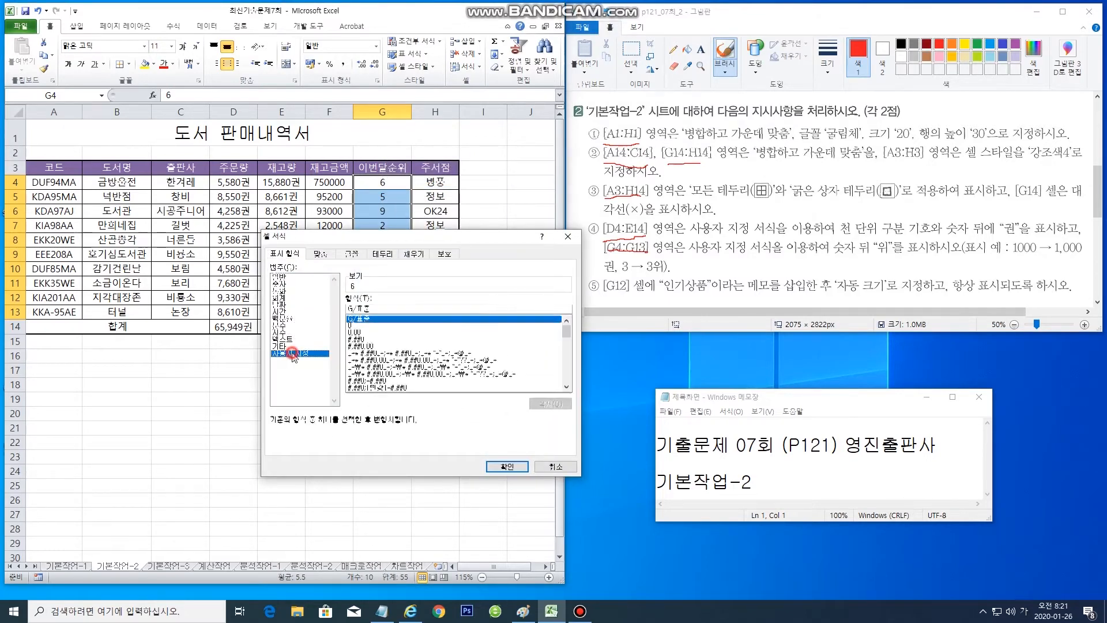
click(375, 309)
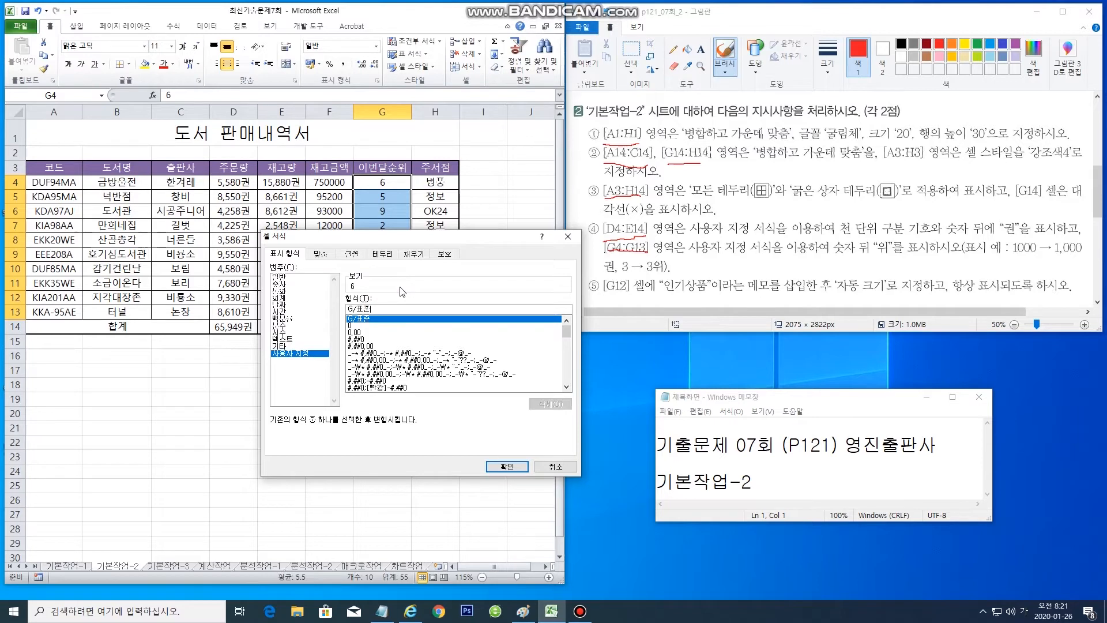
text(")
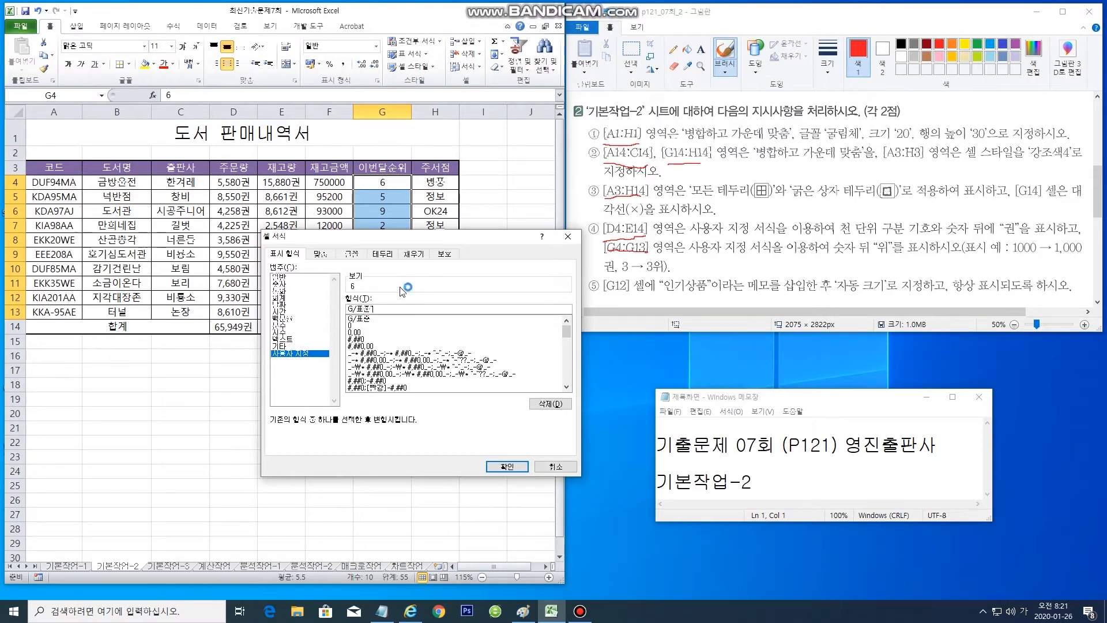
text(위")
click(508, 467)
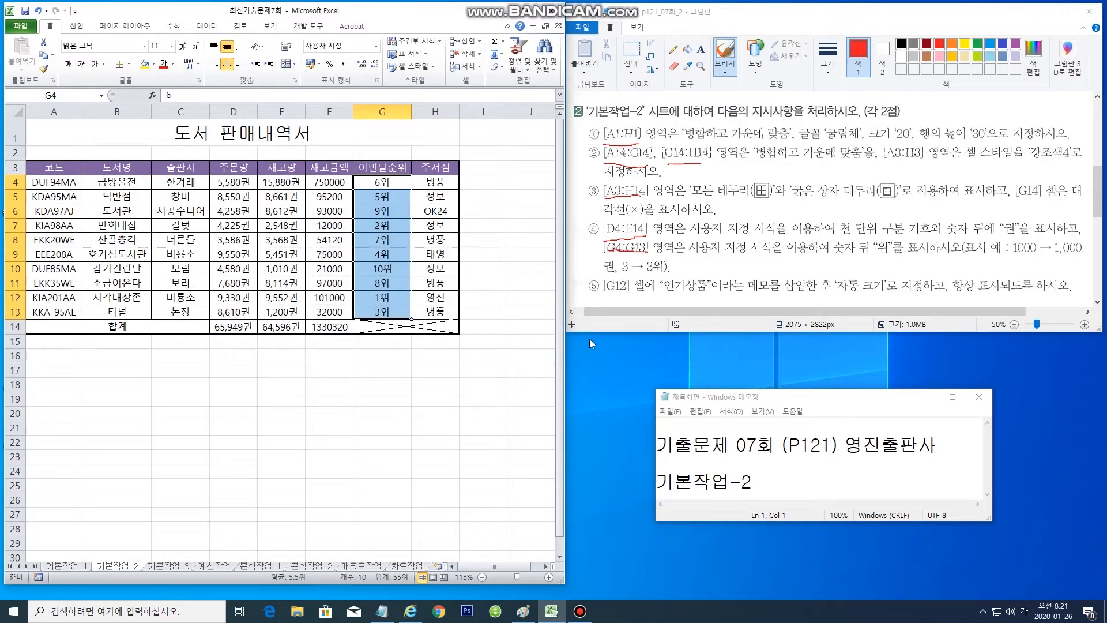
Tick instruction ⑤ in Paint, and insert a memo on cell G12 in Excel containing only the text 인기상품
mouse_move(581, 279)
mouse_down()
mouse_move(589, 291)
mouse_move(598, 277)
mouse_up()
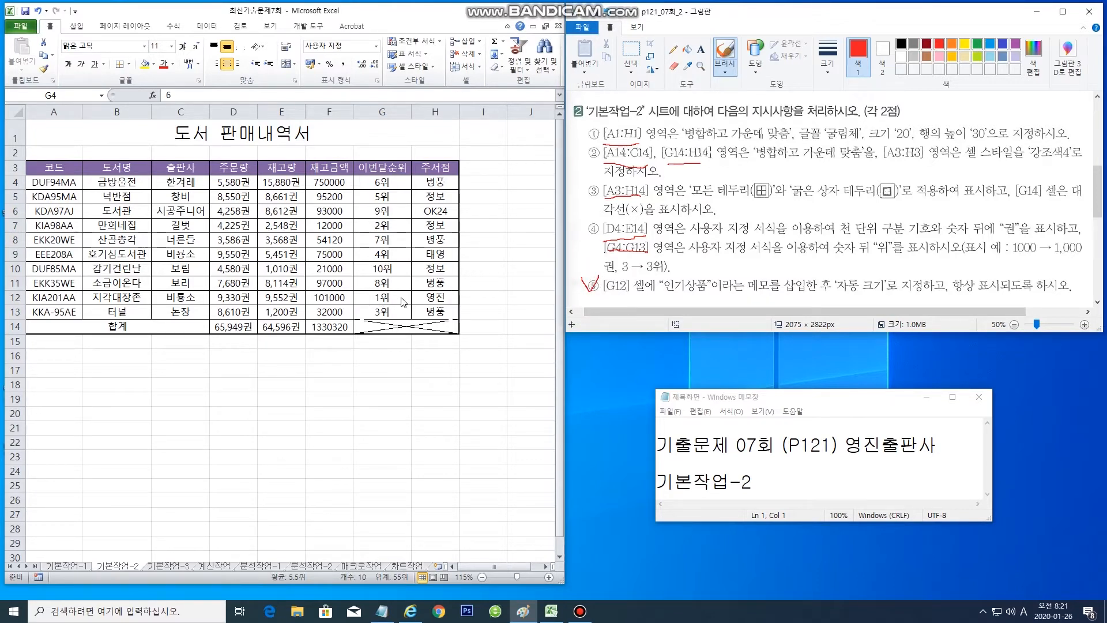
click(380, 301)
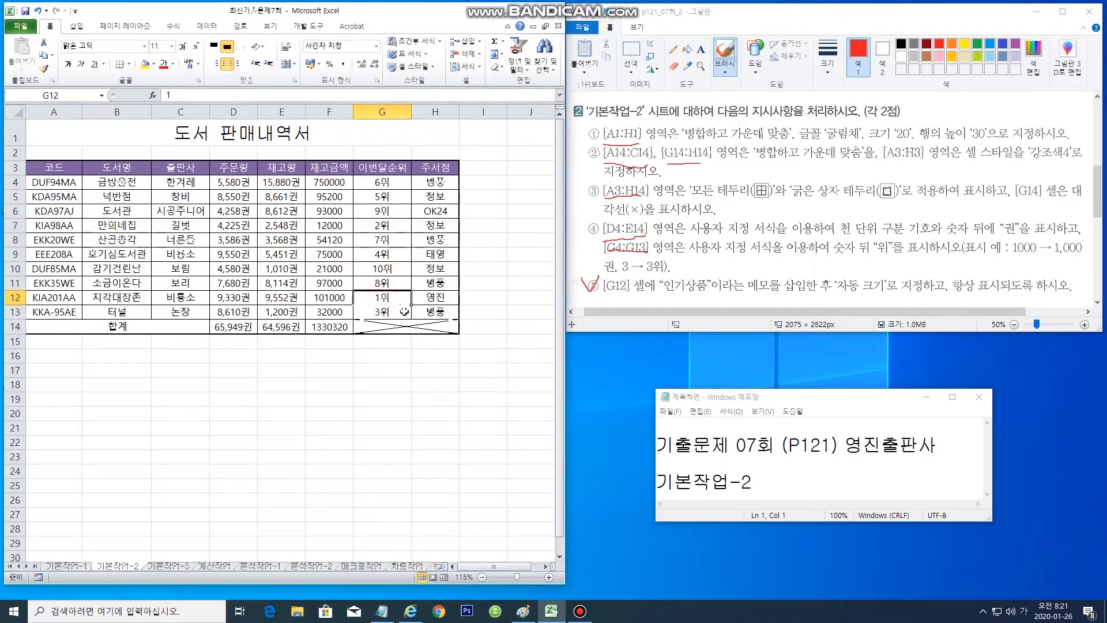
right_click(375, 298)
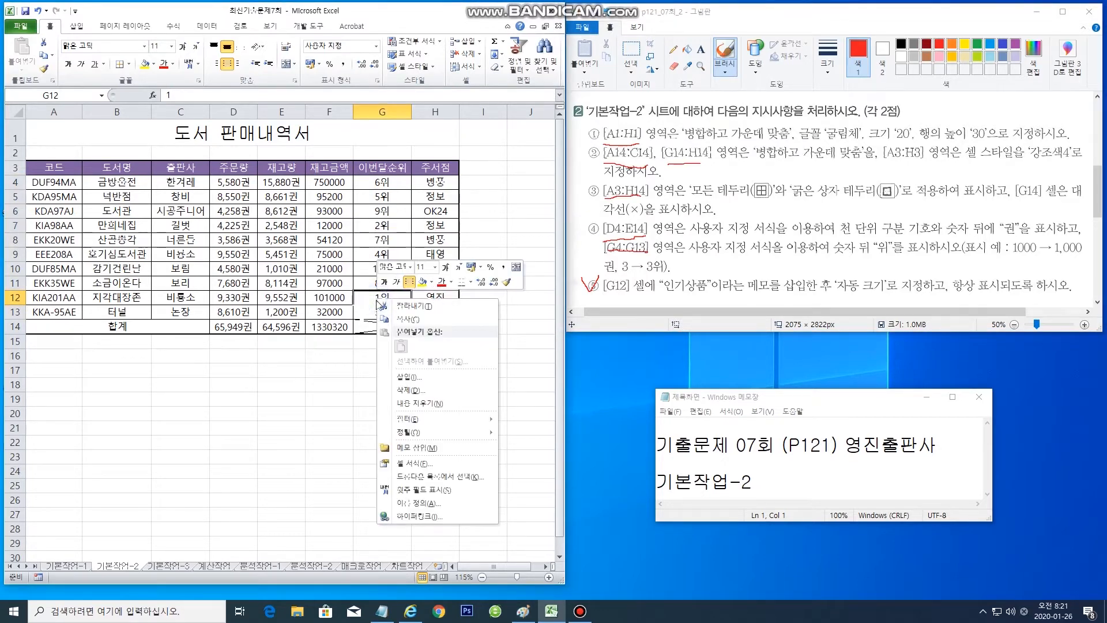
click(432, 448)
key(ctrl+a)
key(Delete)
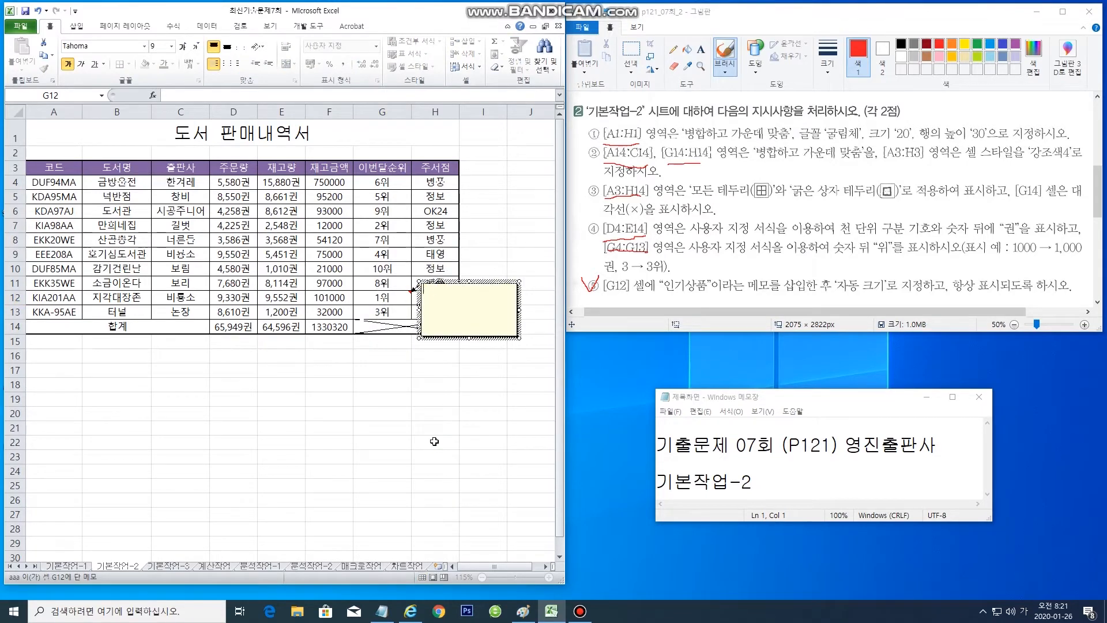
text(인)
text(기상ㅍ)
Turn on automatic sizing (자동 크기) in the memo format of the G12 memo
click(496, 282)
right_click(496, 281)
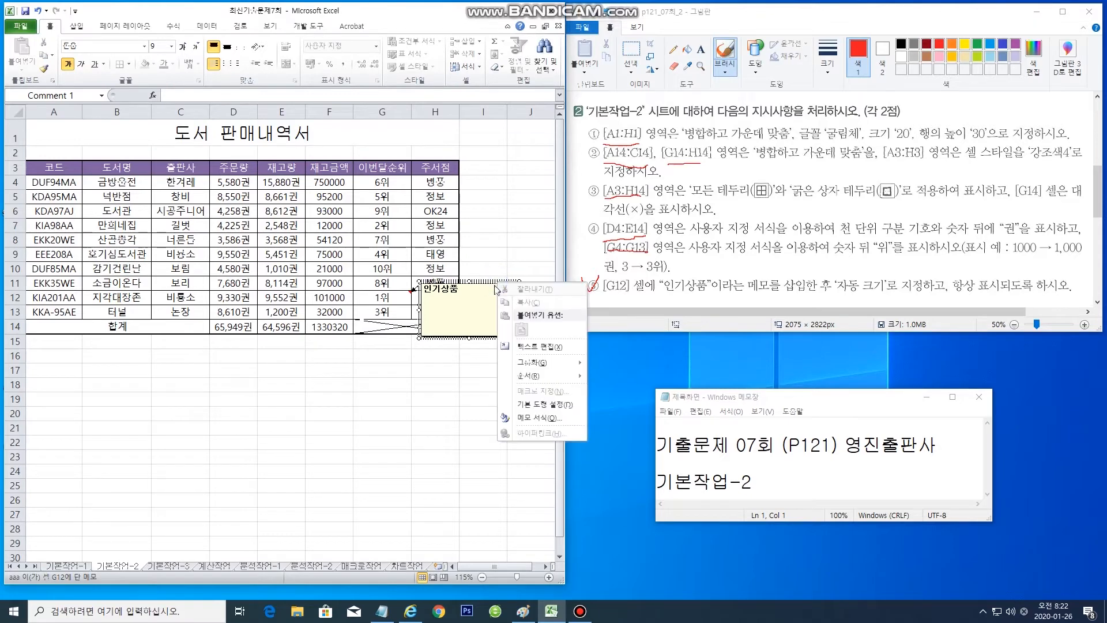
click(529, 419)
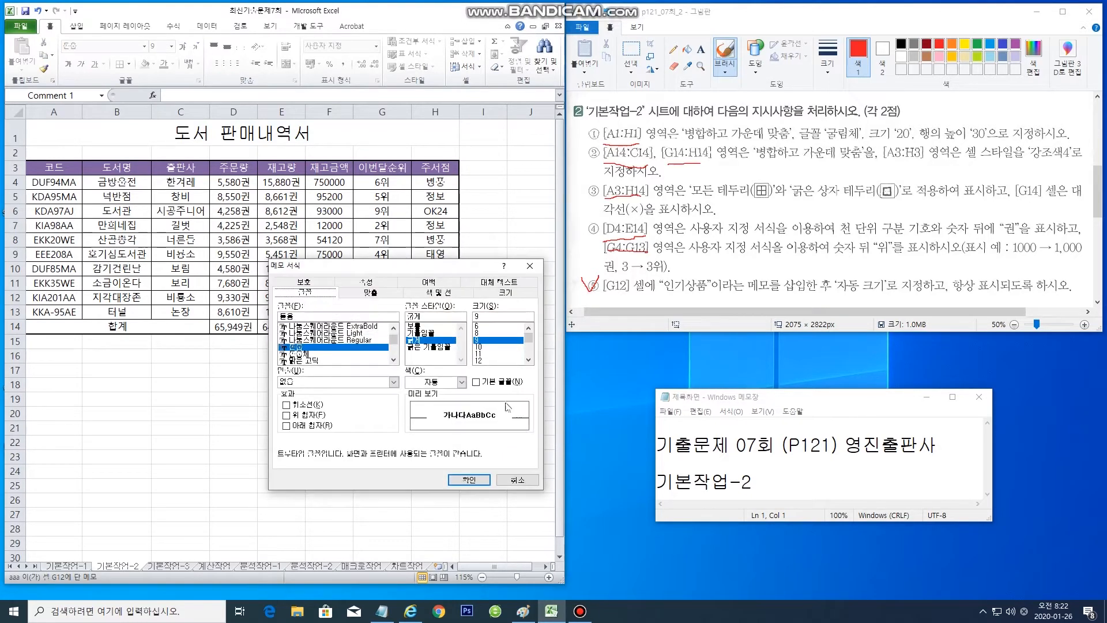
click(371, 294)
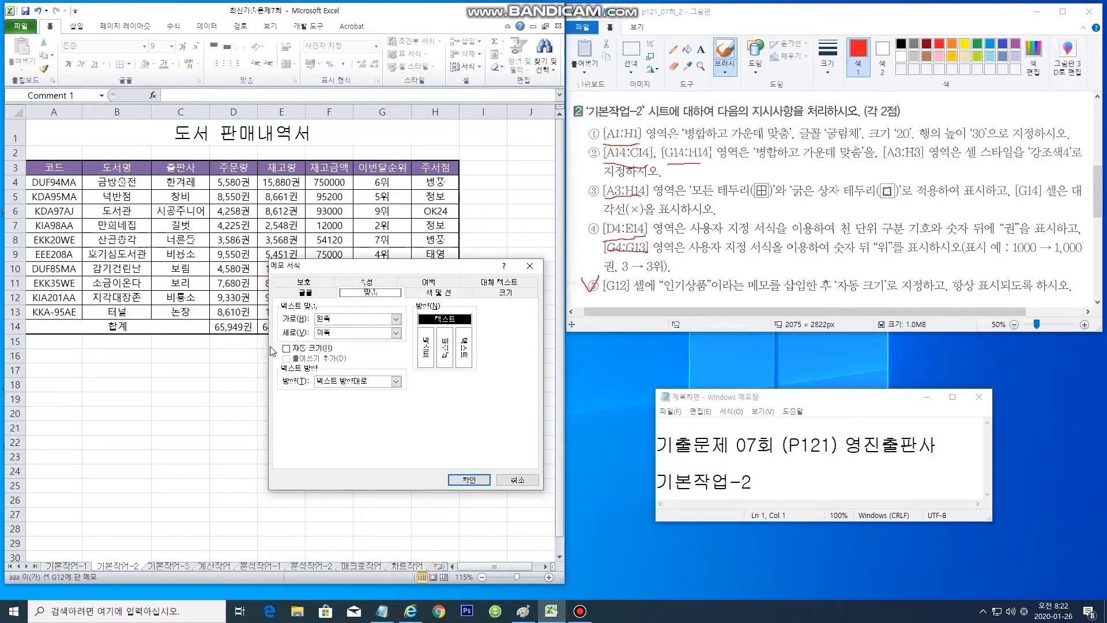
click(285, 349)
click(477, 481)
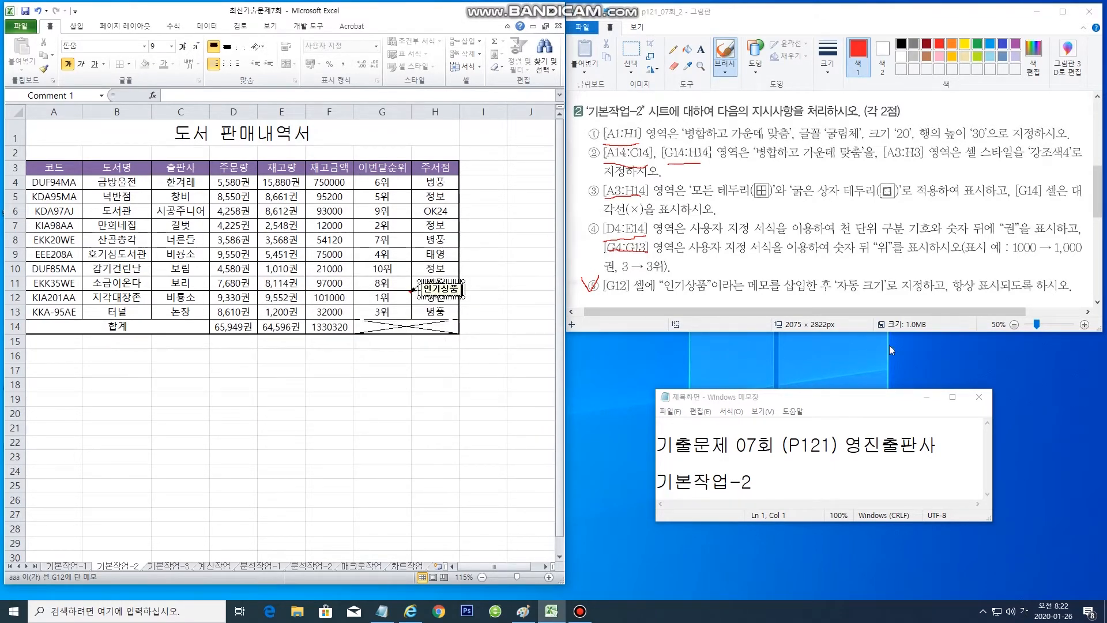
Underline 항상 표시 in the Paint instructions, and set the G12 memo in Excel to be always shown
click(954, 299)
drag(951, 295, 985, 298)
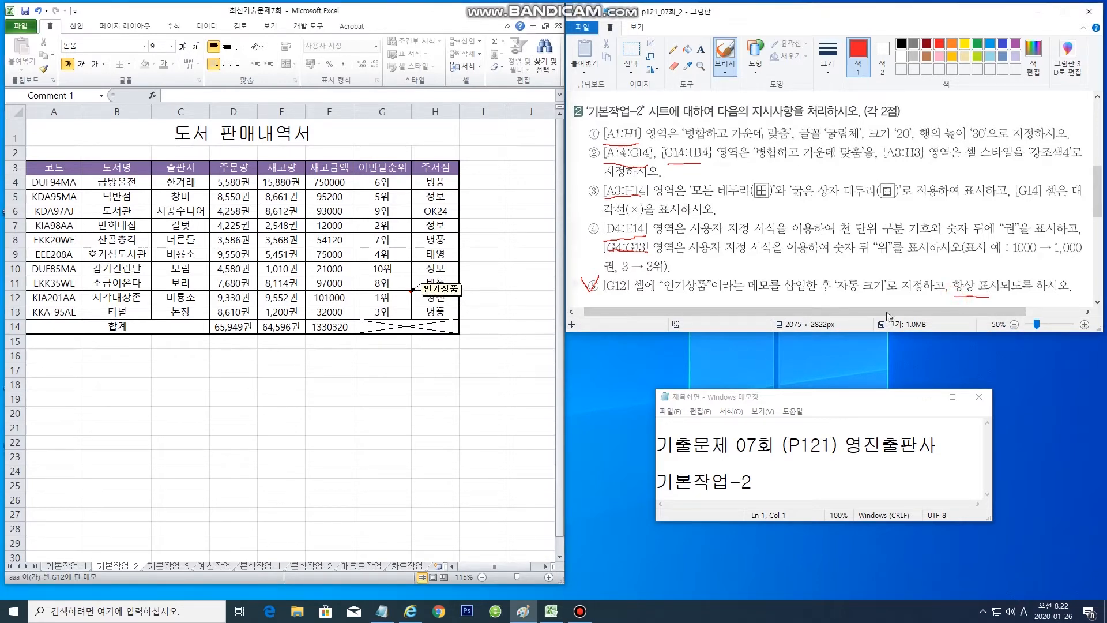
click(438, 357)
click(418, 370)
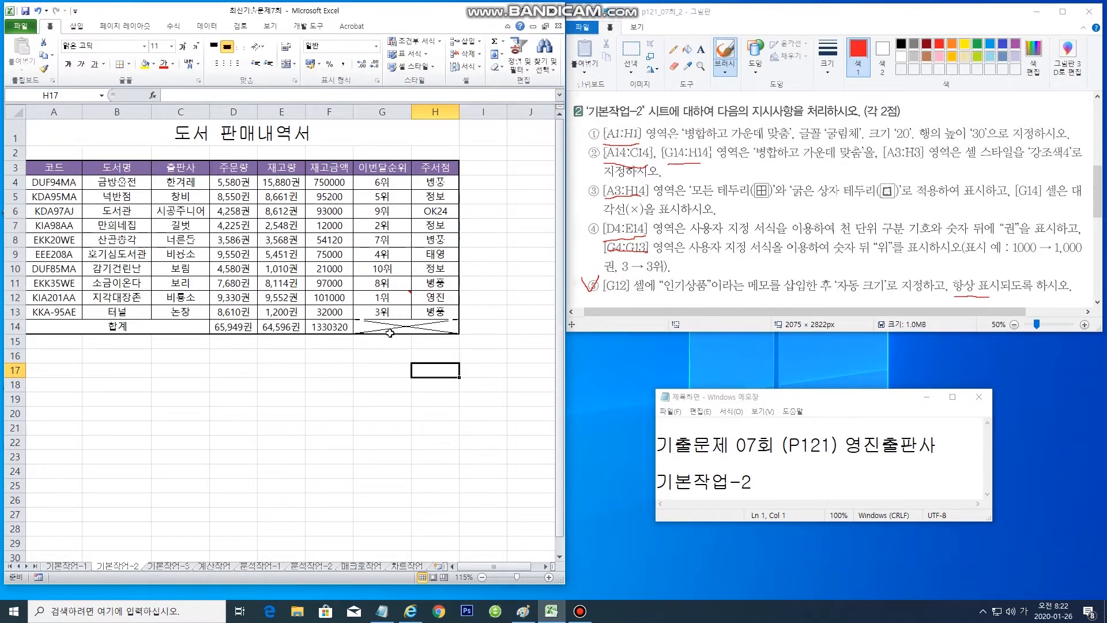
mouse_move(382, 297)
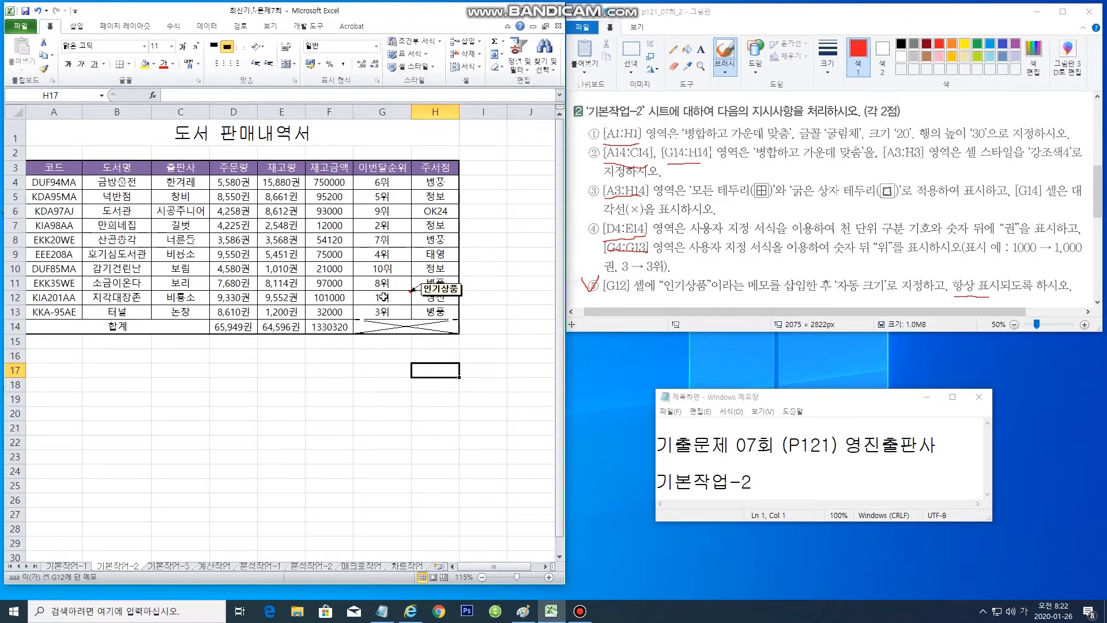
click(383, 297)
right_click(384, 300)
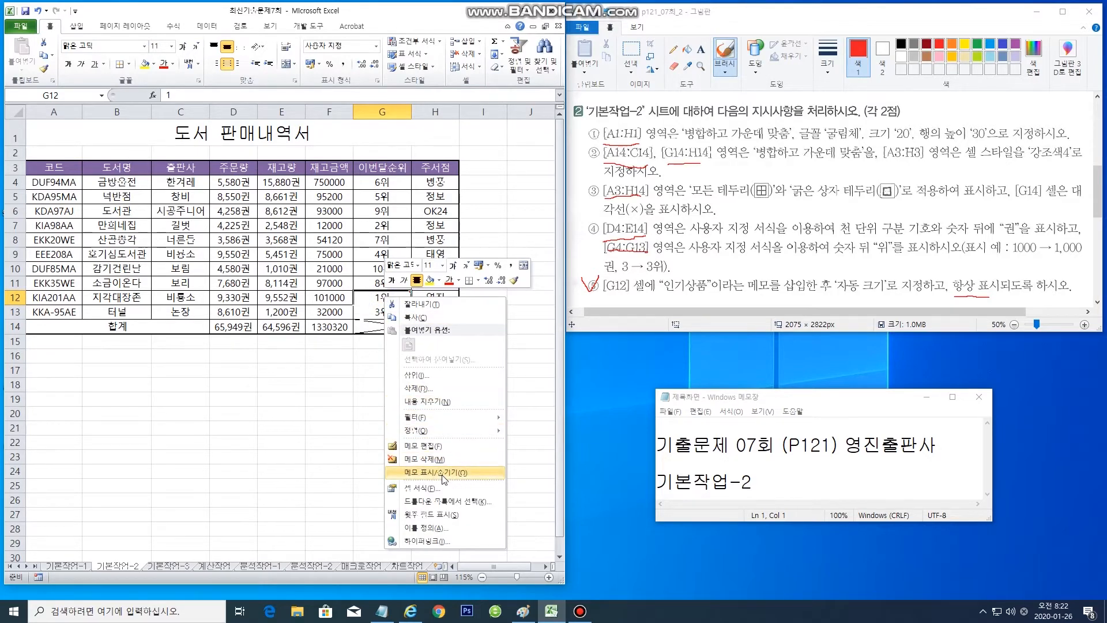
click(442, 473)
click(472, 427)
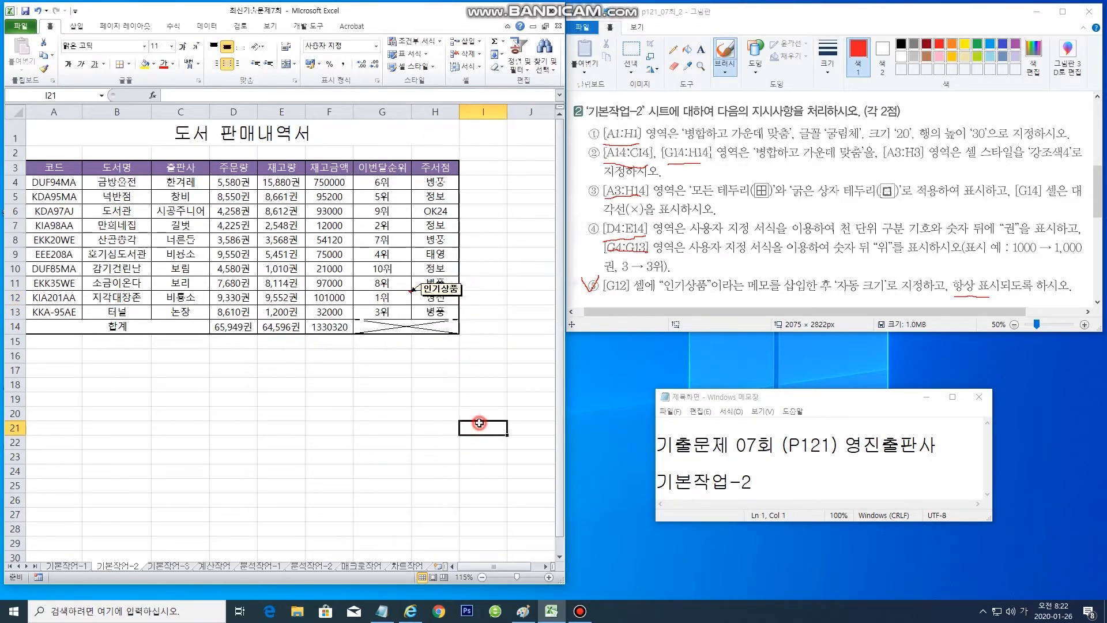
click(407, 433)
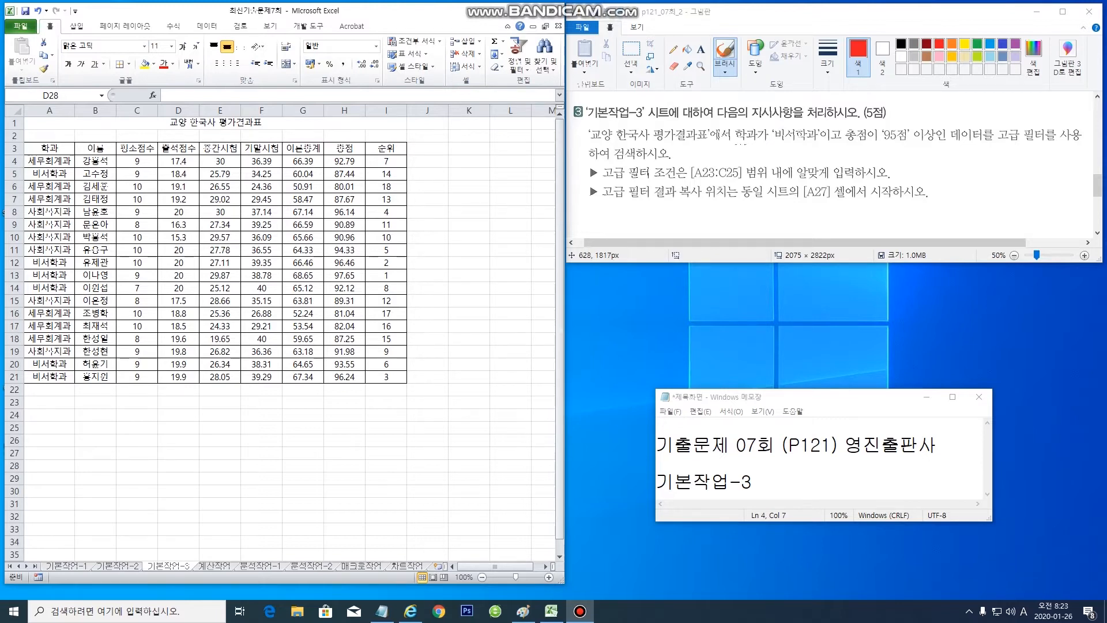
Circle 학과 and 총점 and underline 이고 in the Paint instructions for the 기본작업-3 filter task
drag(746, 148, 734, 140)
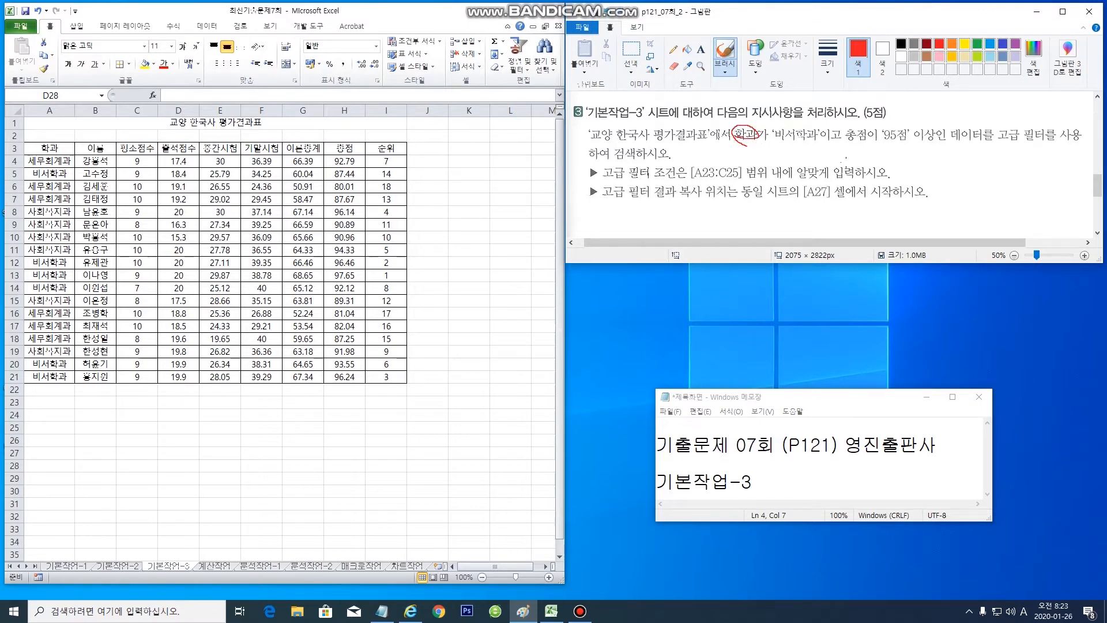
mouse_move(865, 154)
mouse_down()
mouse_move(844, 132)
mouse_move(871, 130)
mouse_up()
Copy the 학과 and 총점 headers in Excel into A23 and B23, underlining A23 in the Paint instructions
click(53, 147)
click(57, 149)
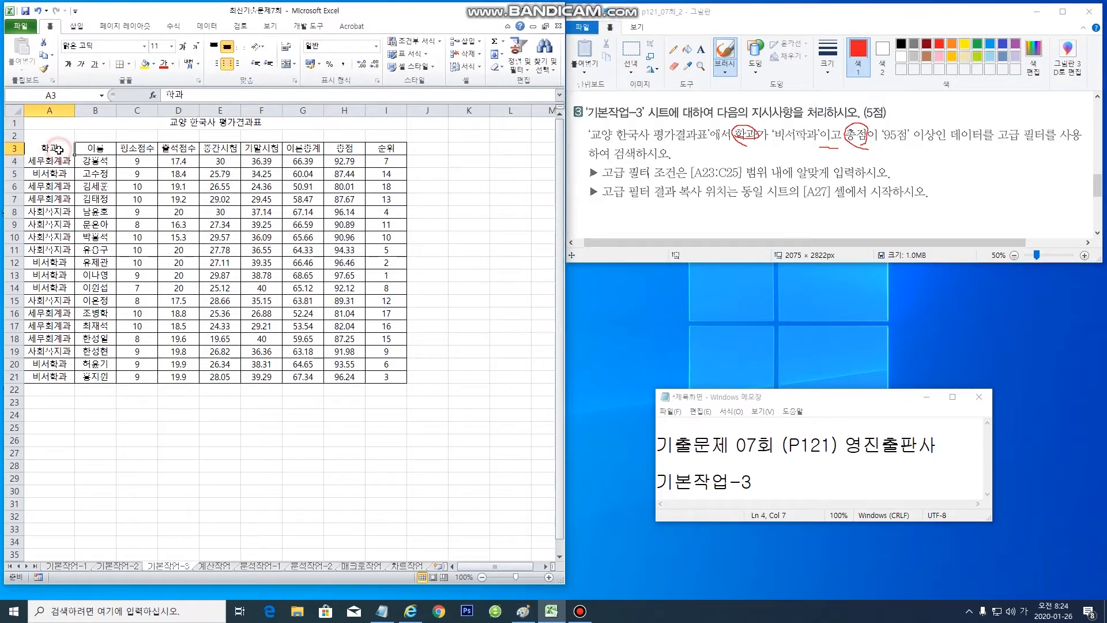
key(ctrl+c)
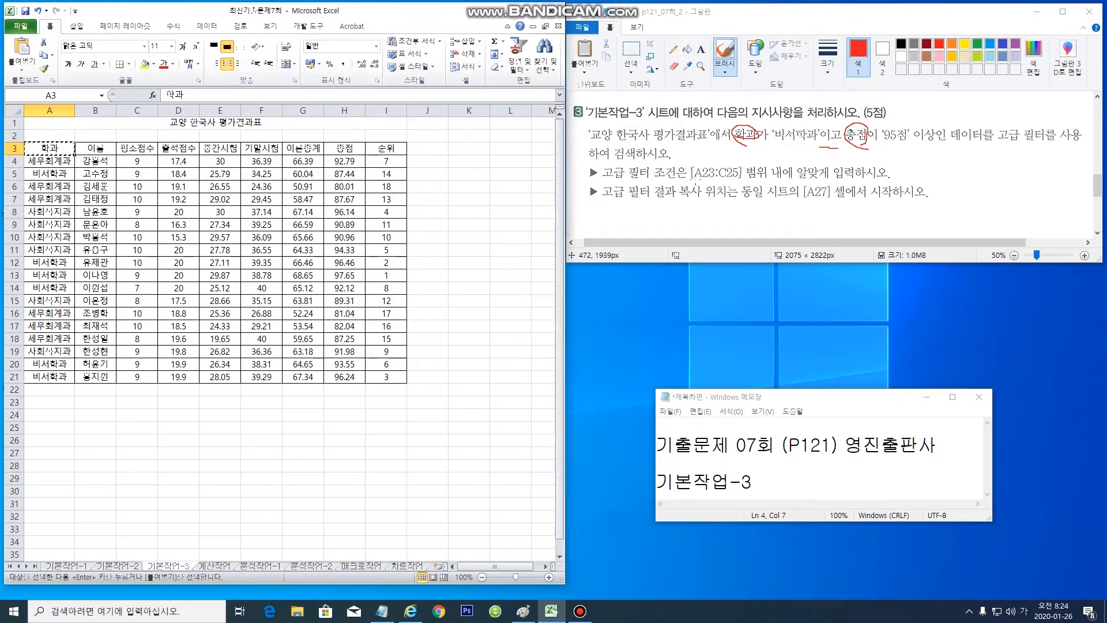
drag(695, 178, 712, 180)
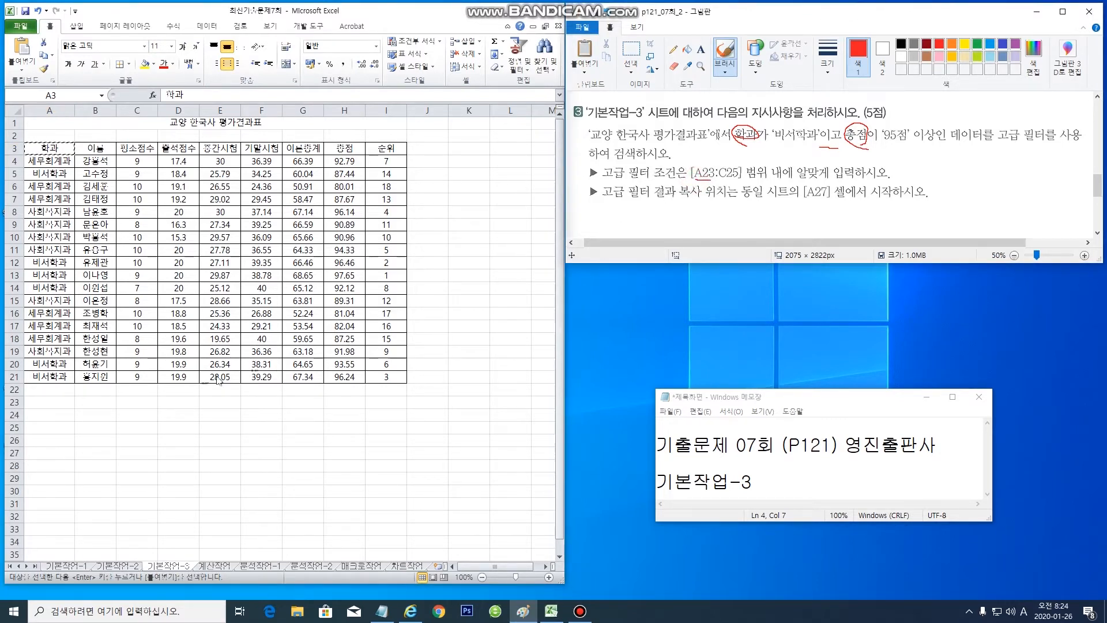
click(56, 404)
click(55, 403)
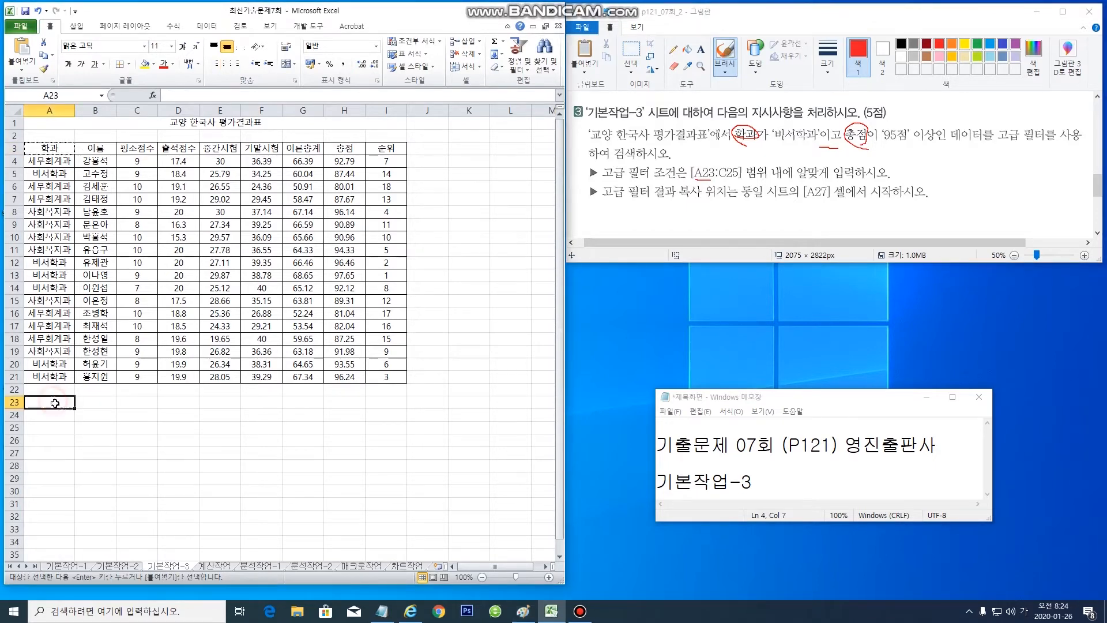
key(ctrl+v)
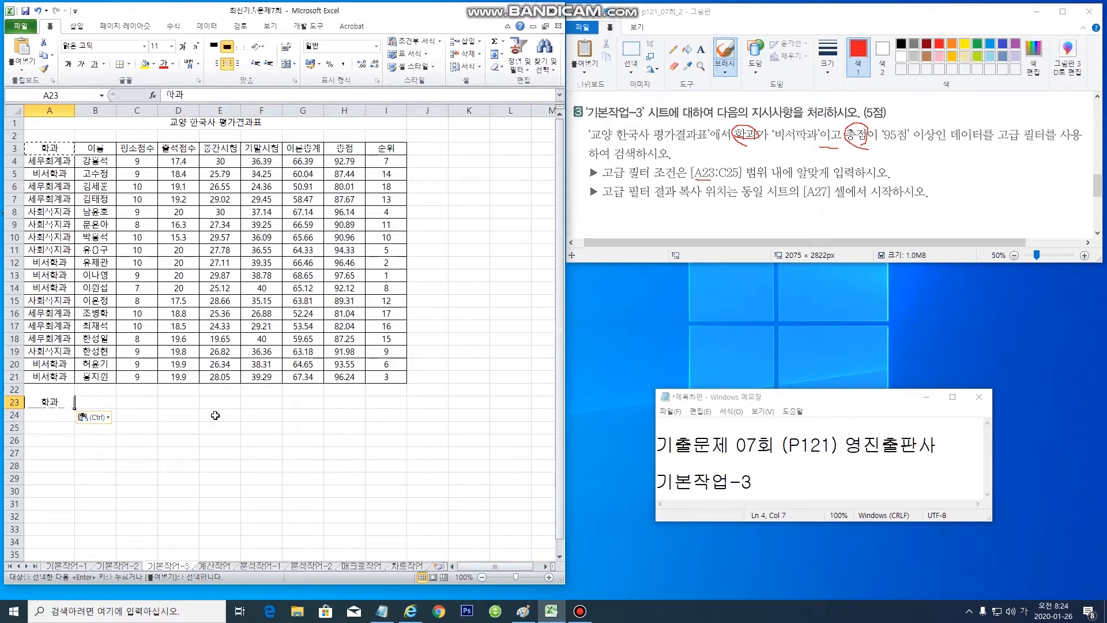
click(344, 149)
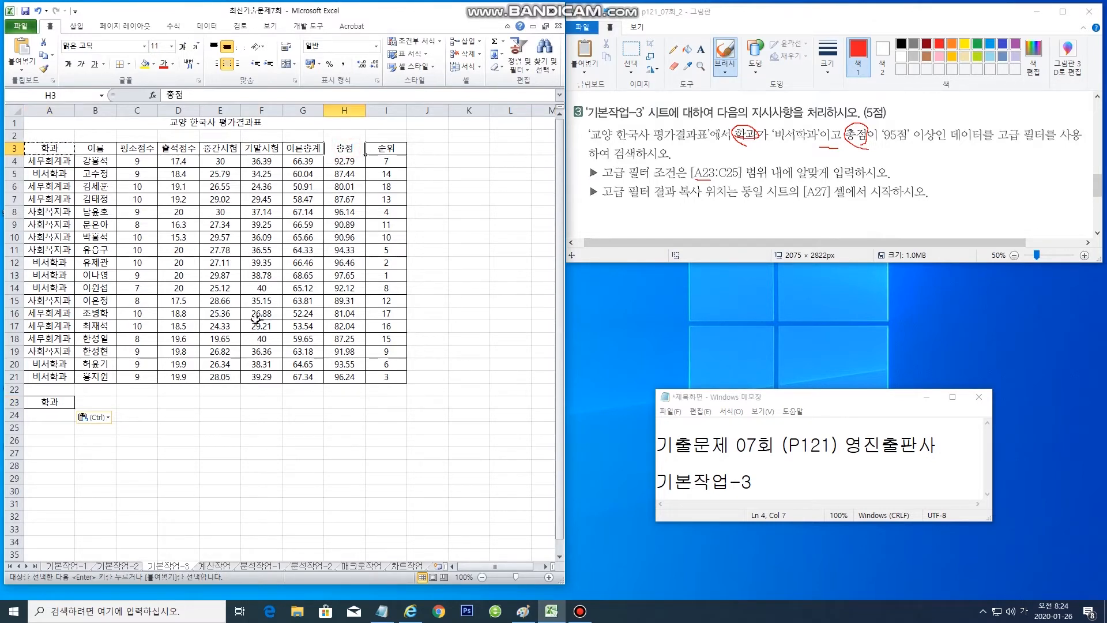
key(ctrl+c)
click(89, 407)
key(ctrl+v)
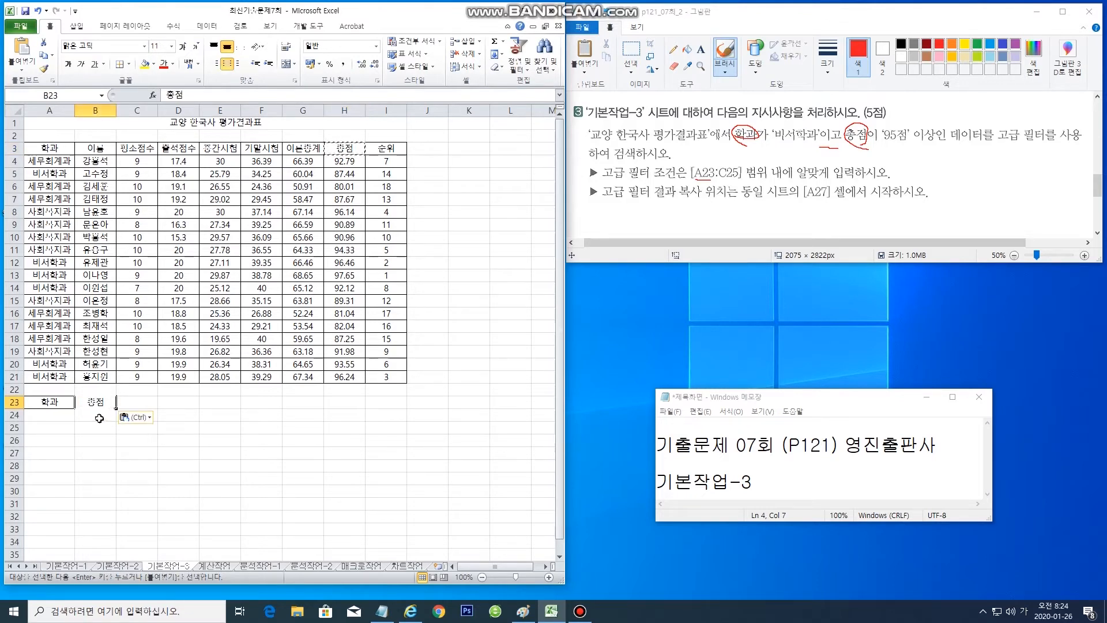
Enter the filter criteria 비서학과 in A24 and >=95 in B24
click(43, 413)
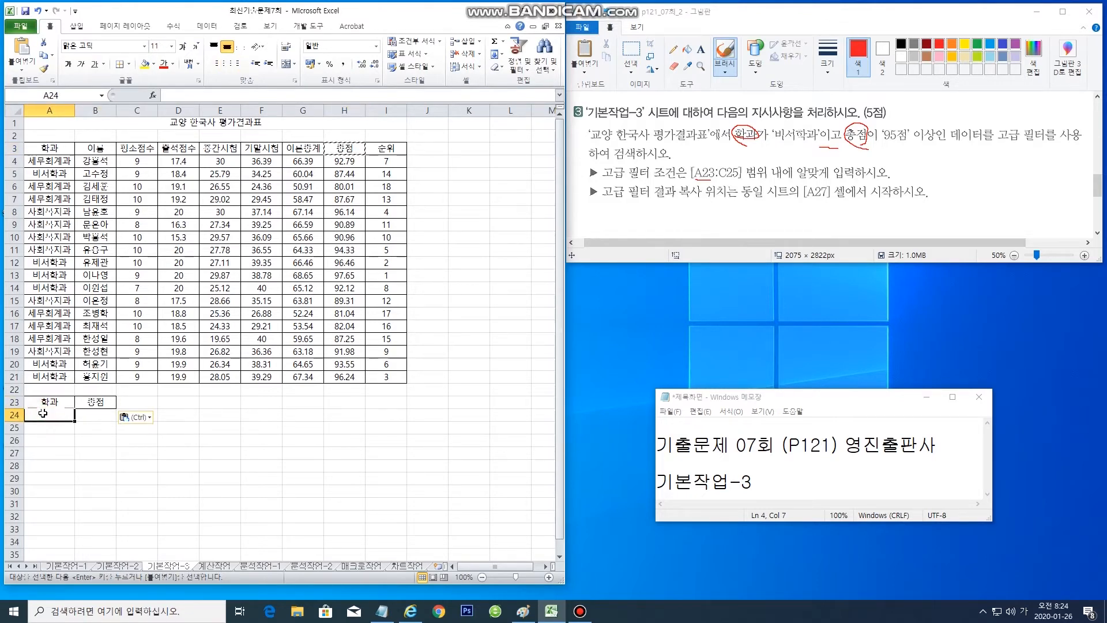
key(Hangul)
text(q)
text(비서학과)
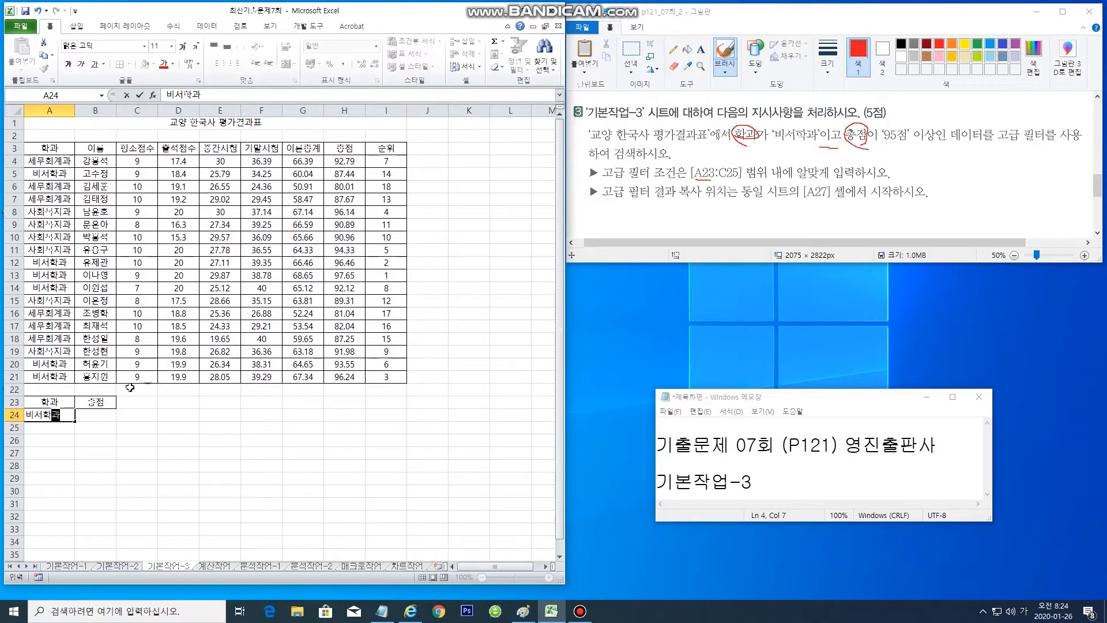
click(97, 416)
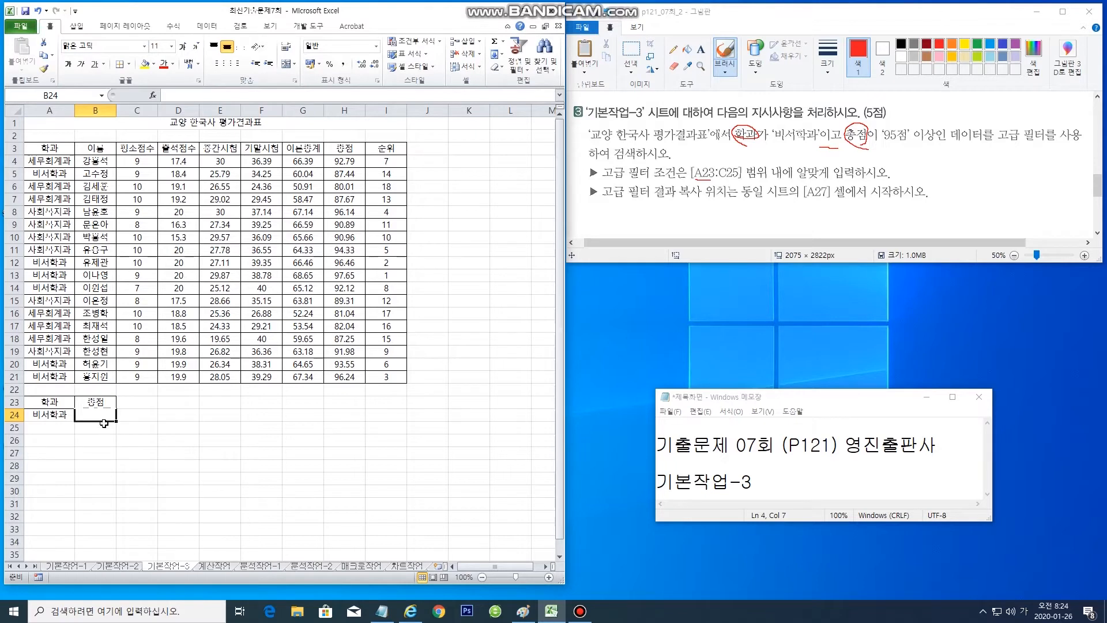
click(102, 427)
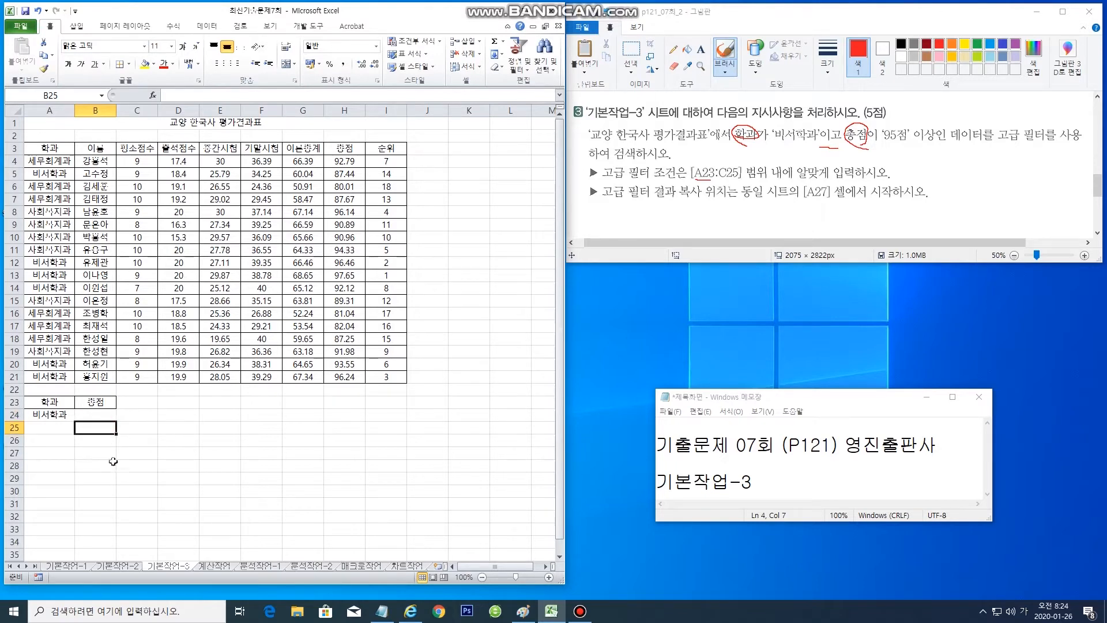
click(89, 417)
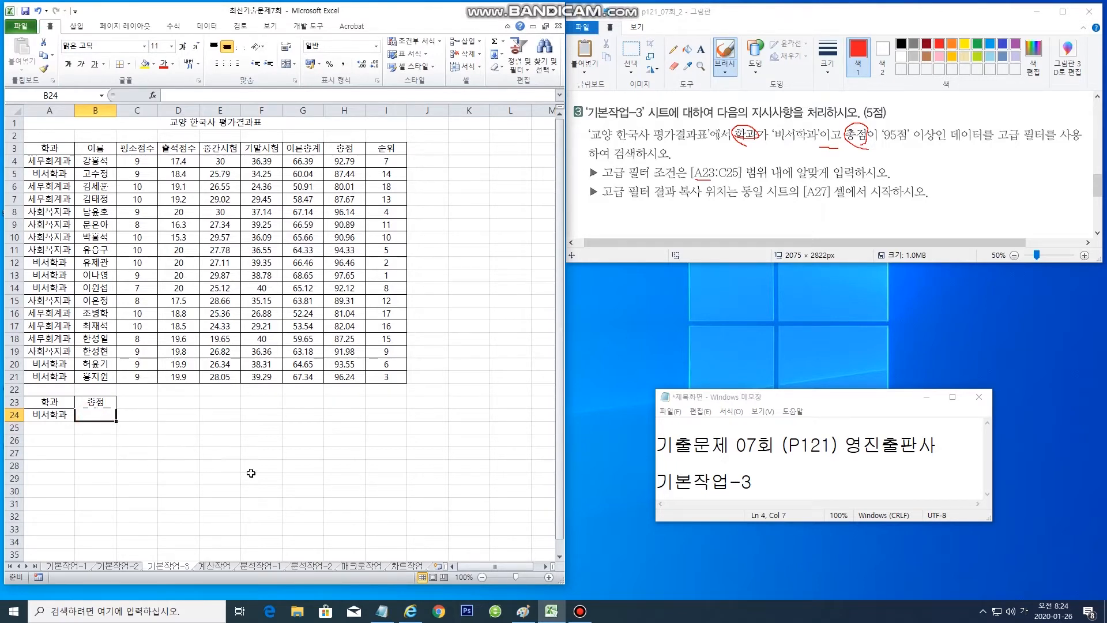
text(>=95)
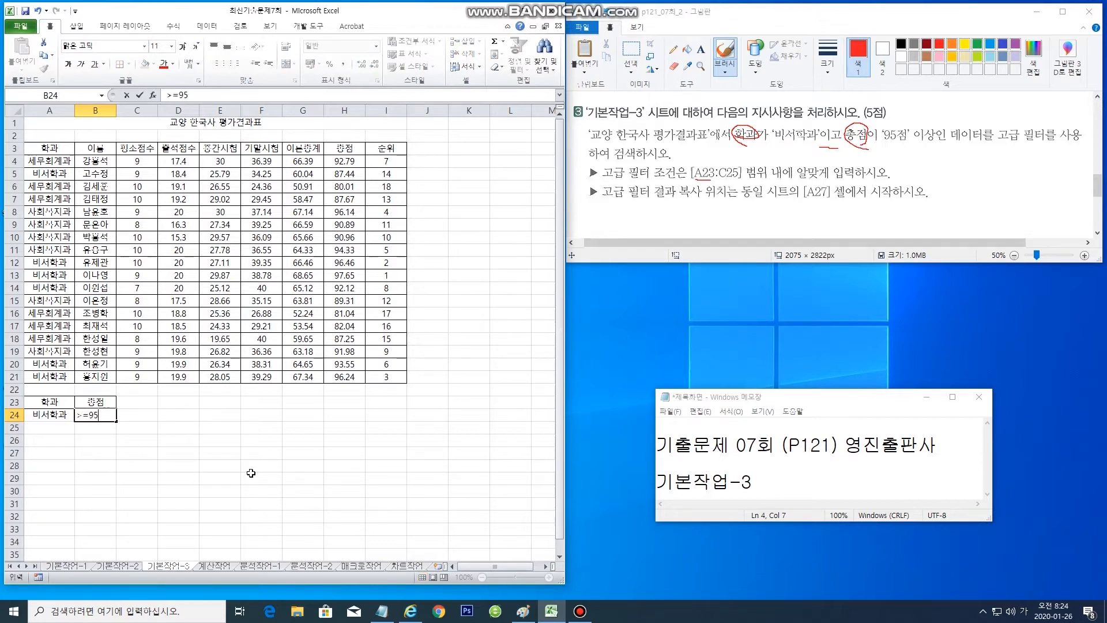
key(Return)
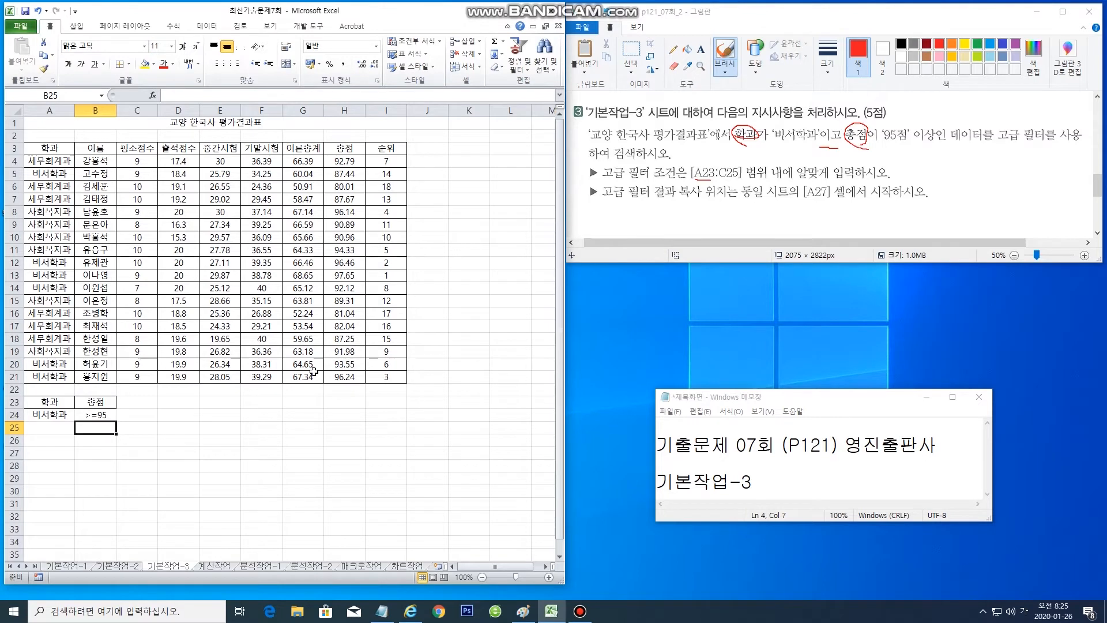
Apply an advanced filter to A3:I21 with criteria range A23:B24, copying the results to A27
drag(42, 149, 380, 376)
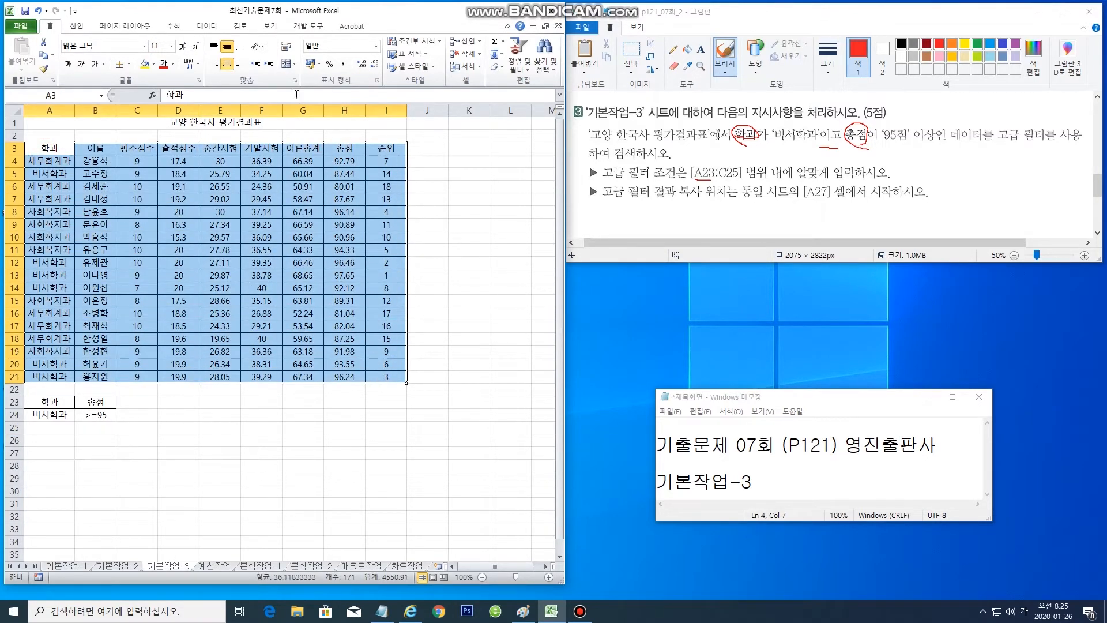
click(207, 26)
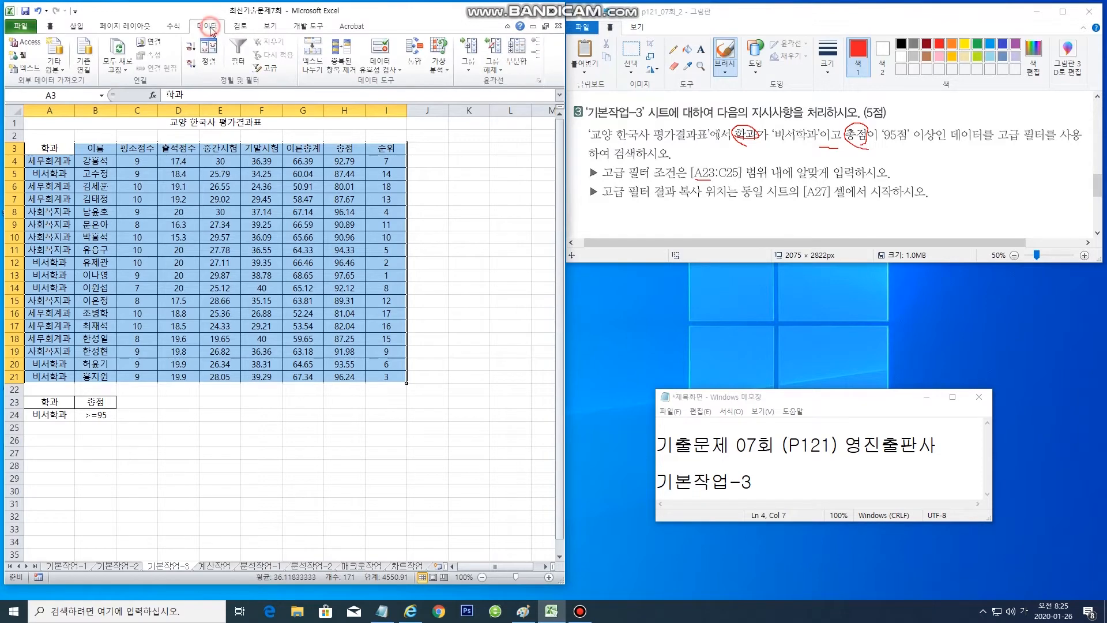
click(275, 71)
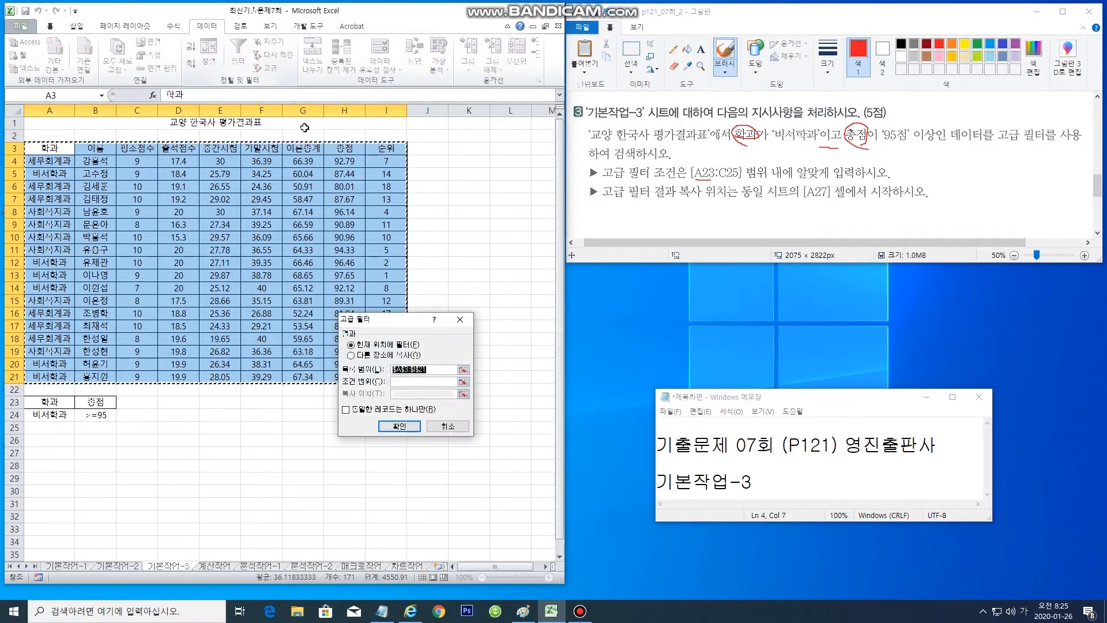
click(361, 355)
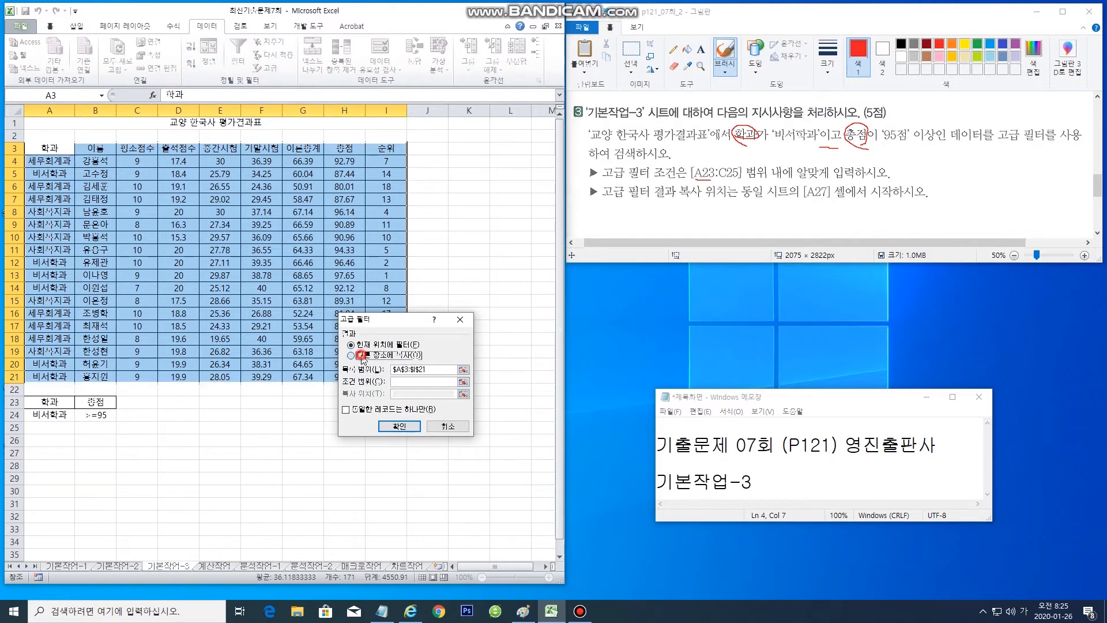
click(407, 382)
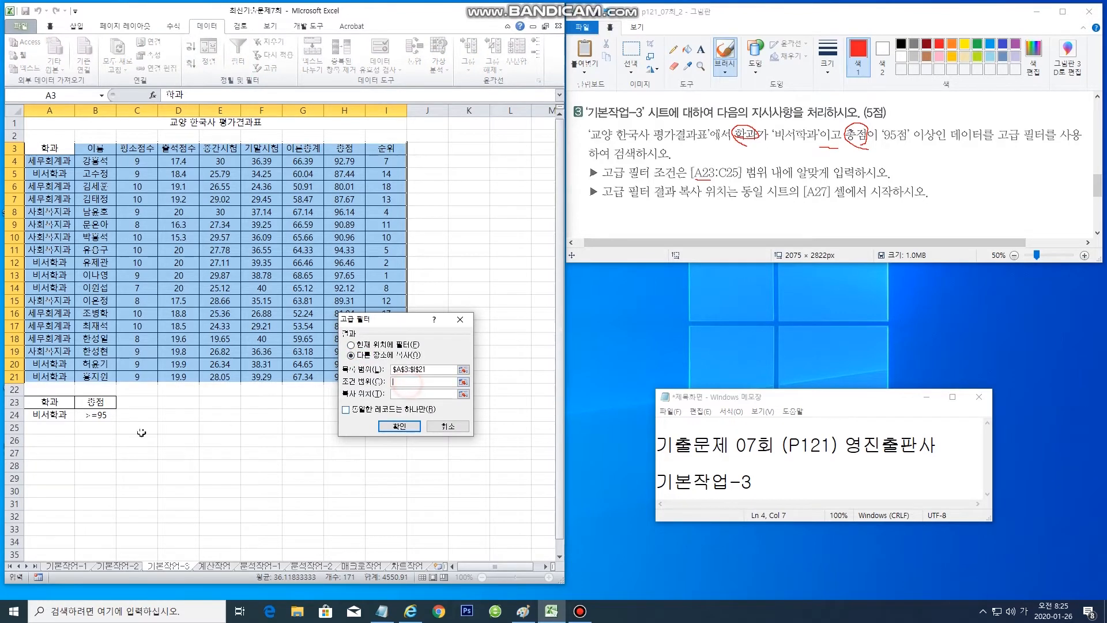
drag(32, 405, 95, 416)
click(412, 393)
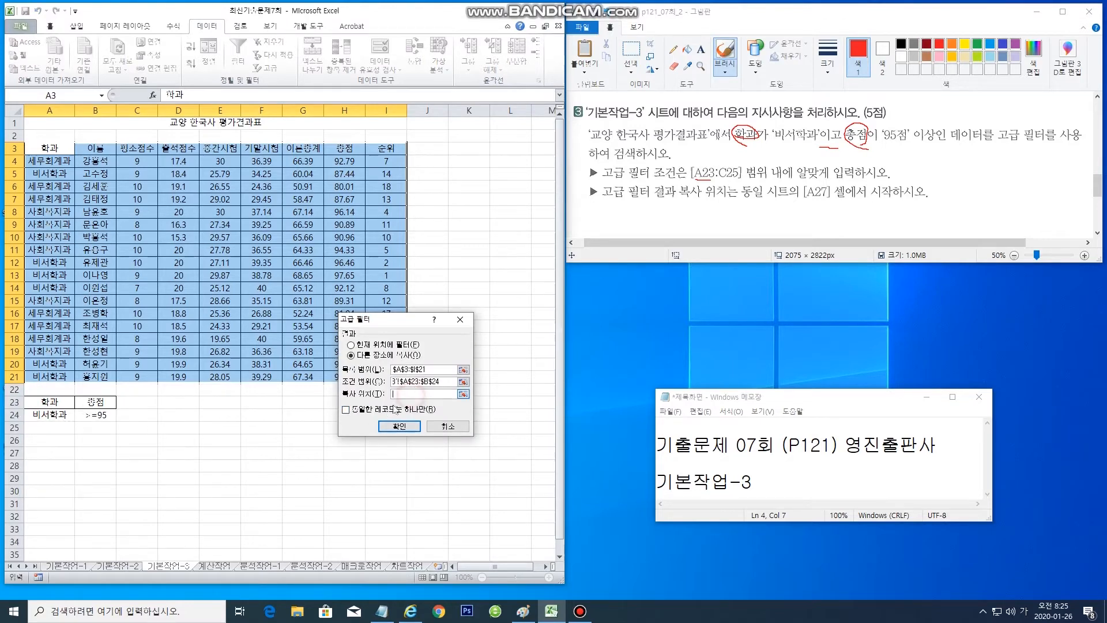
click(53, 454)
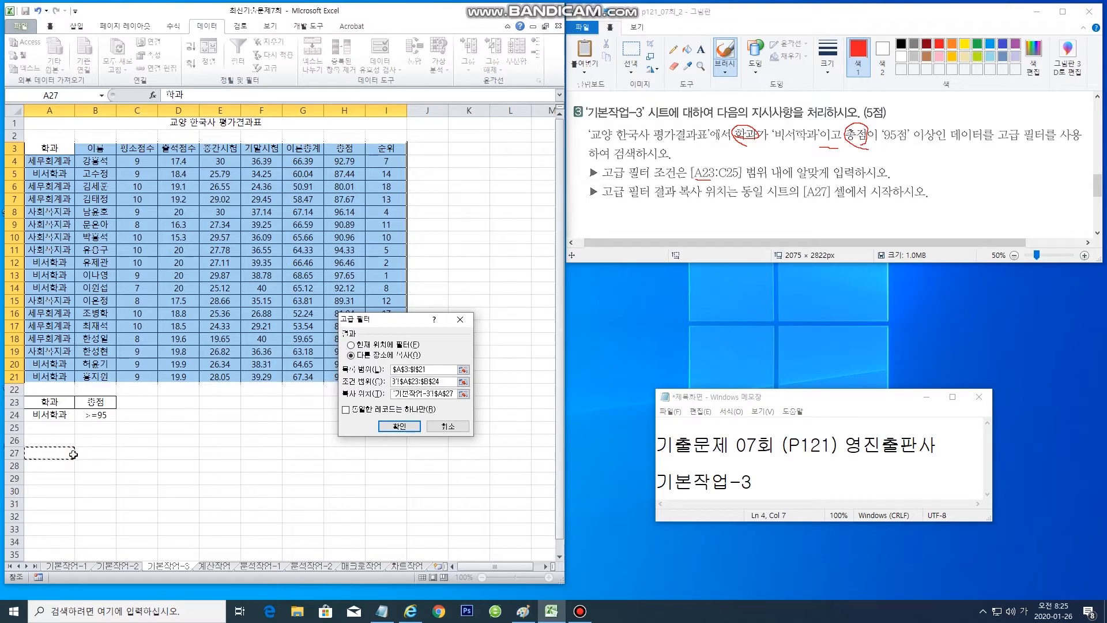
click(397, 426)
click(508, 439)
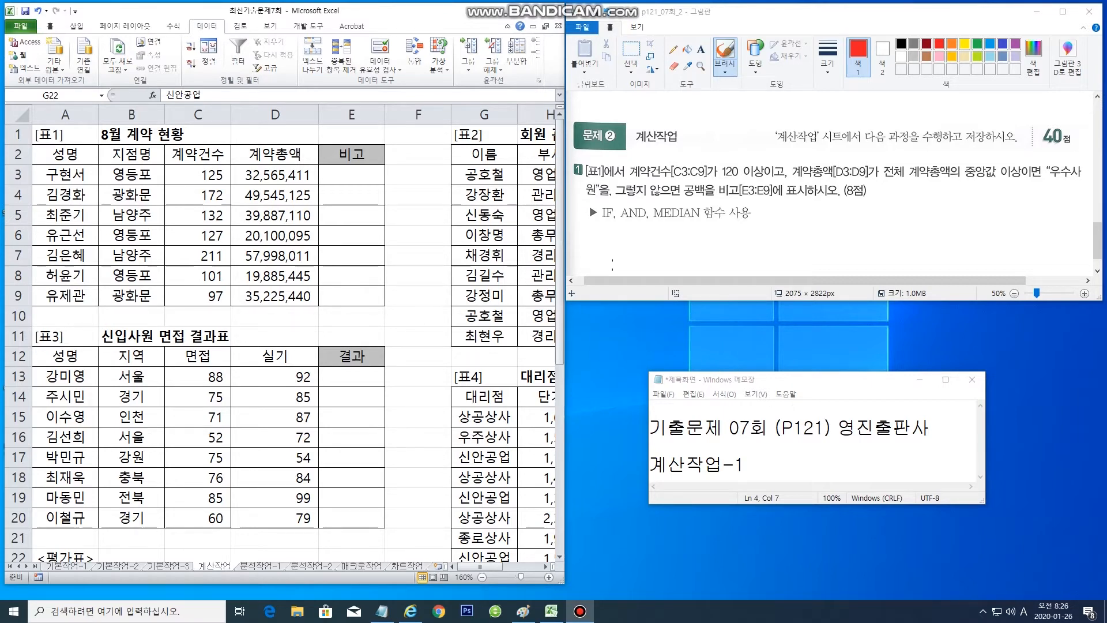
Underline IF and circle 우수사원 and 공백 in the Paint instructions for the first 계산작업 question
drag(599, 227, 611, 227)
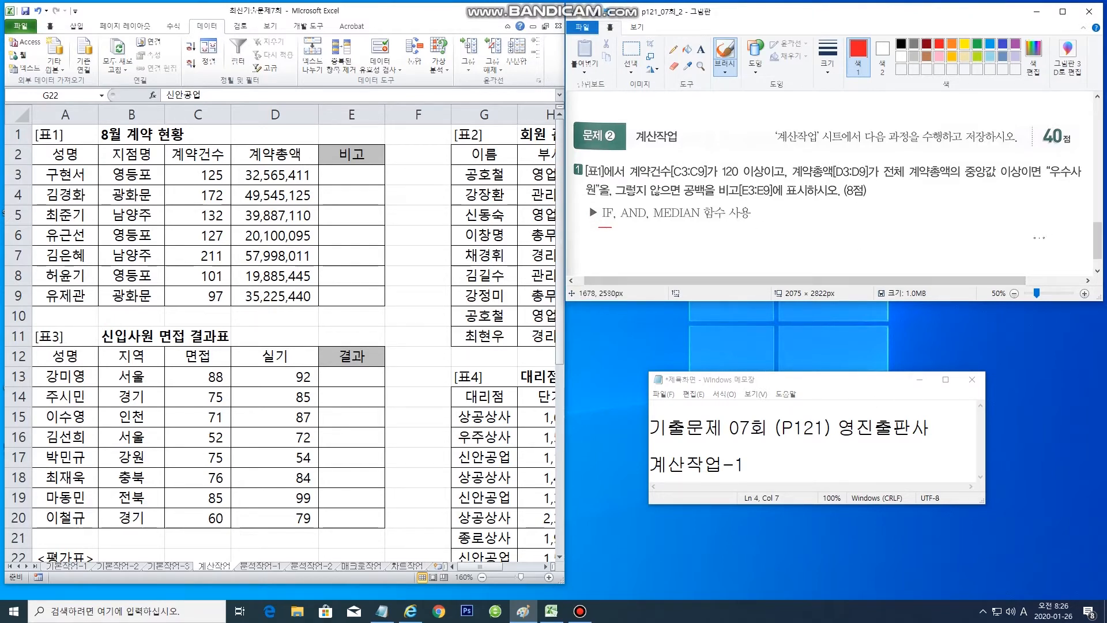
drag(1075, 186, 1050, 175)
key(ctrl+z)
mouse_move(1076, 183)
mouse_down()
mouse_move(1050, 175)
mouse_move(1081, 165)
mouse_move(1073, 188)
mouse_up()
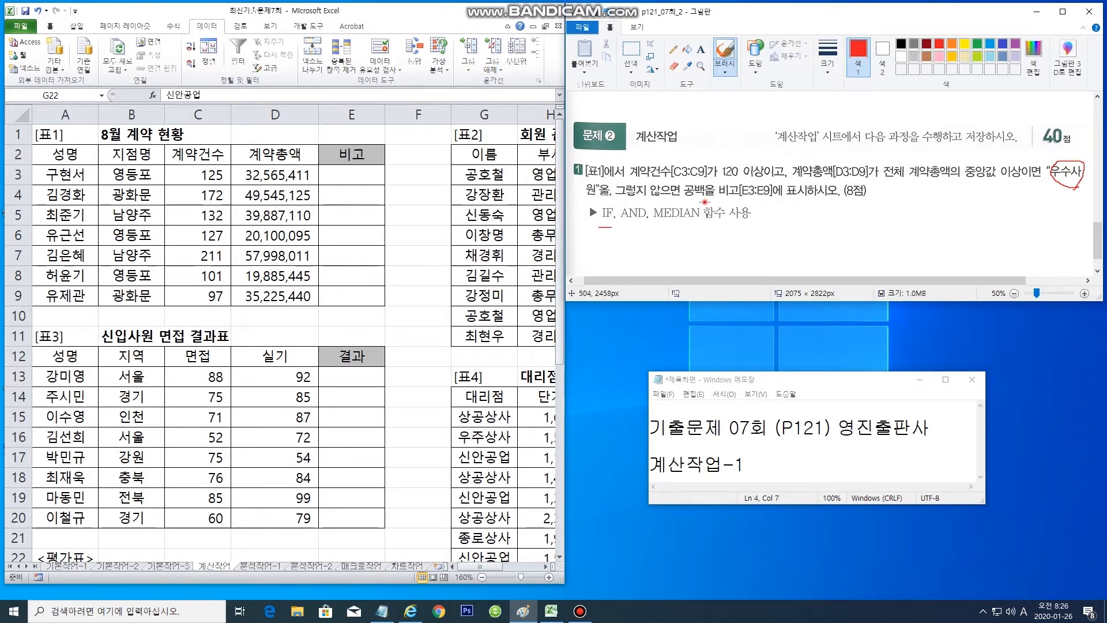
mouse_move(702, 194)
mouse_down()
mouse_move(685, 185)
mouse_move(705, 196)
mouse_up()
Start an IF formula in E3 of the 계산작업 sheet in Excel, leaving blank space for its three comma-separated arguments
click(366, 178)
click(344, 177)
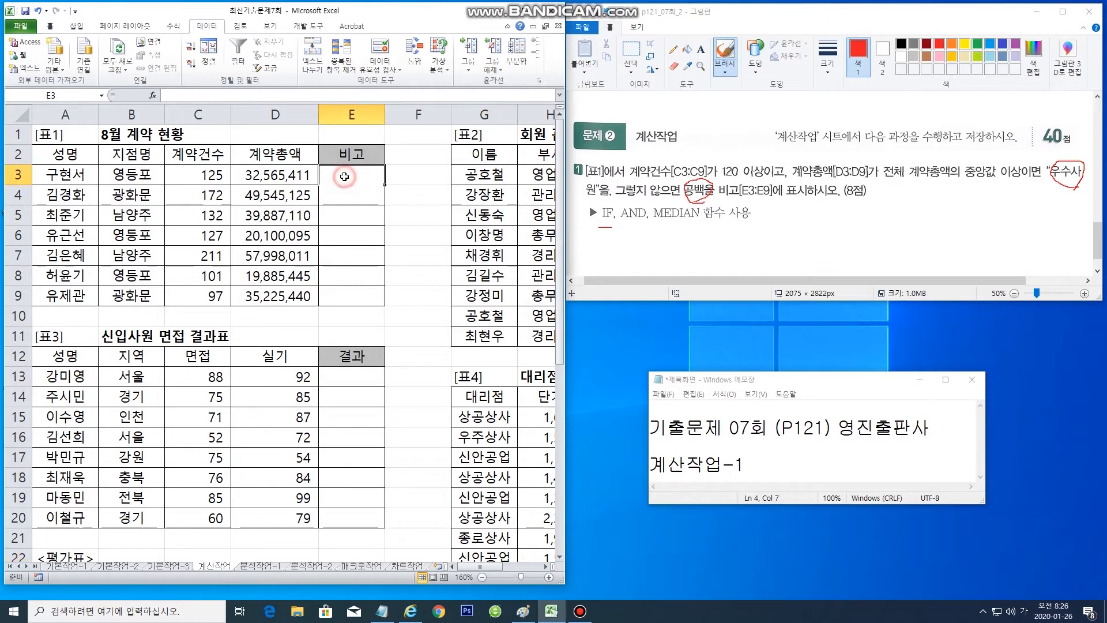
click(169, 97)
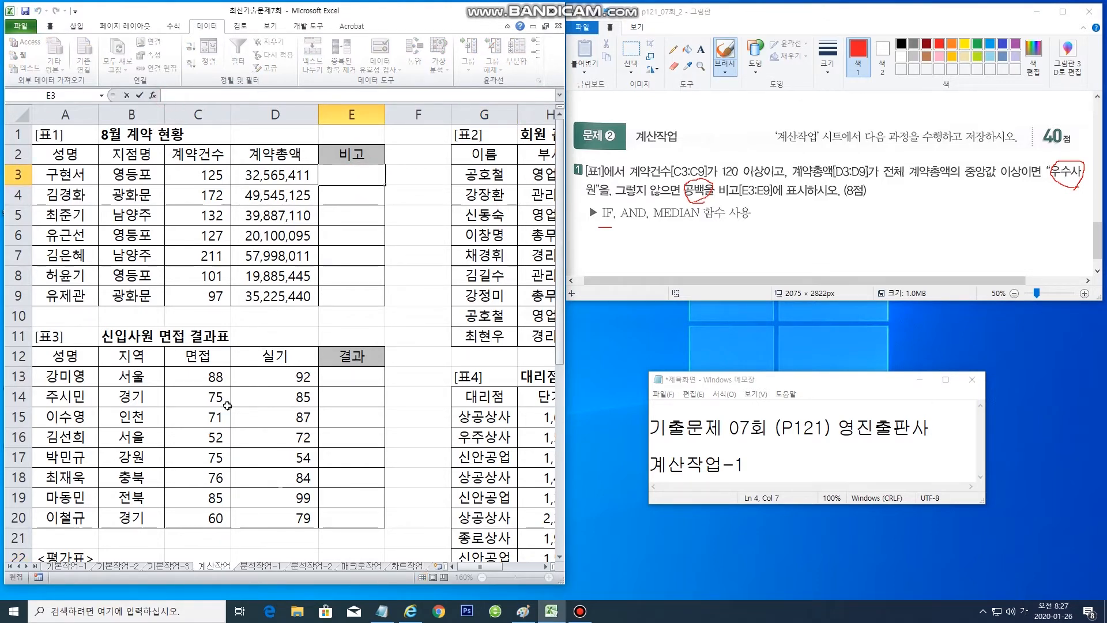
text(=)
text(ㅑ)
text(if(v)
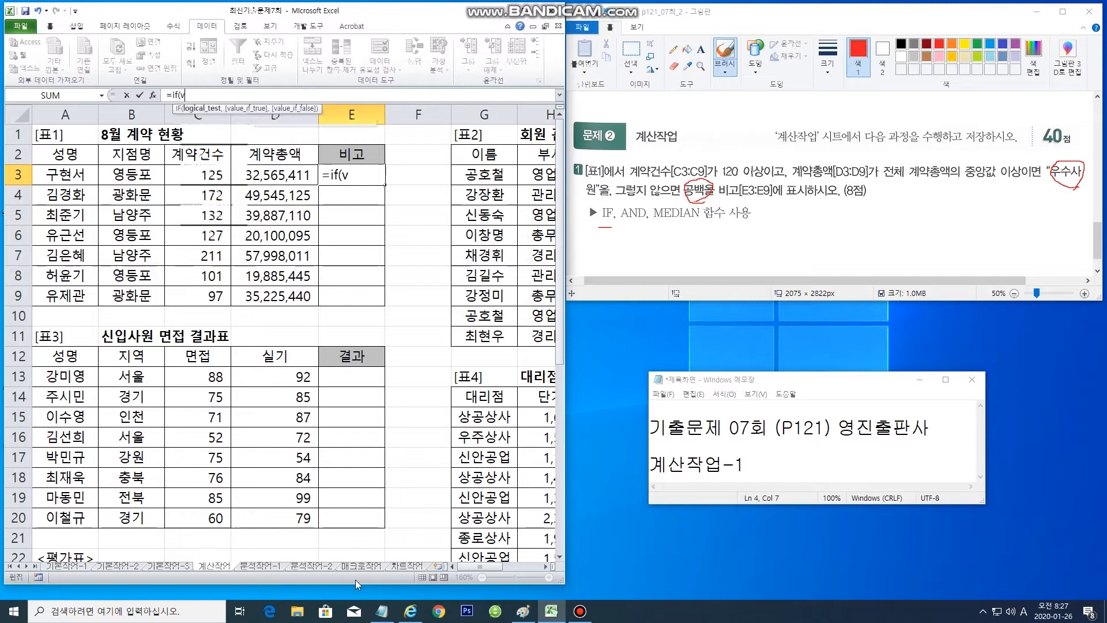
key(BackSpace)
text(,)
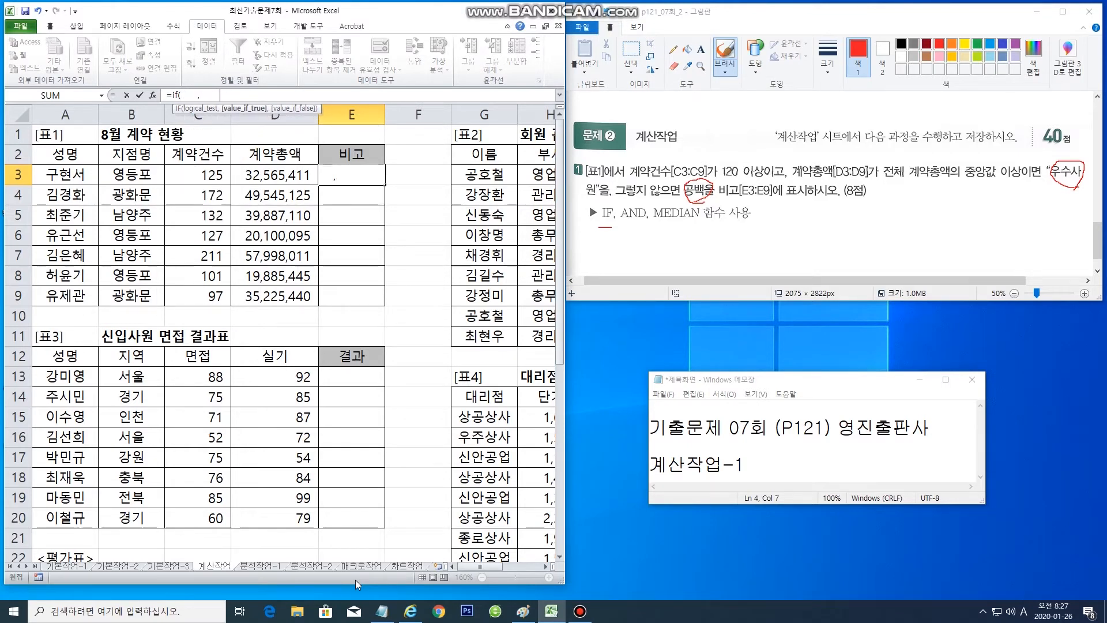
text(         ,         ))
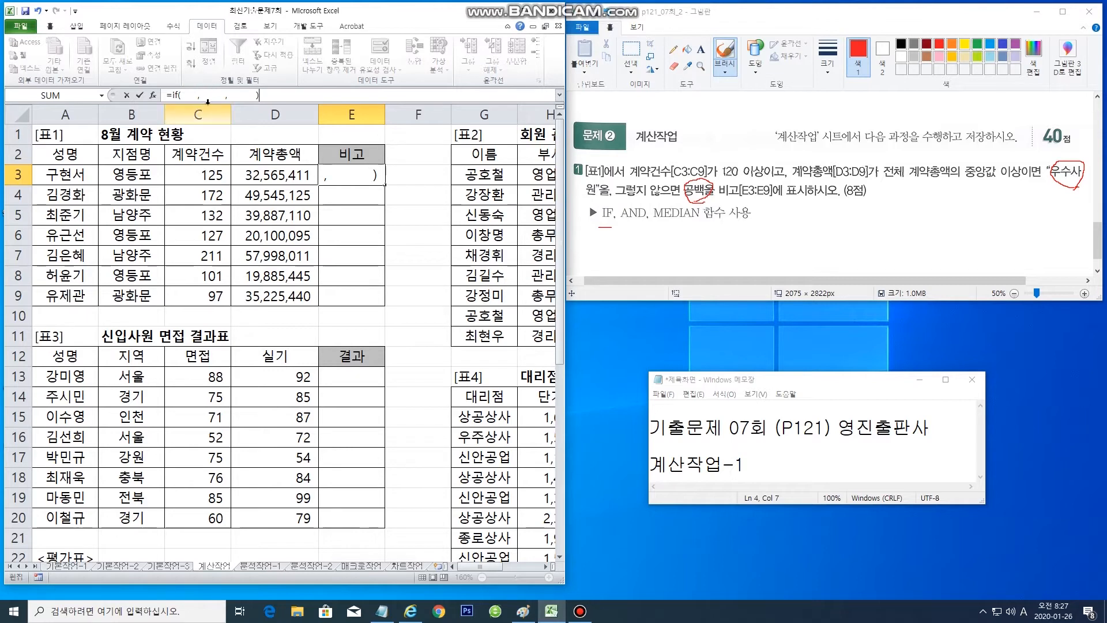
Fill in the E3 formula's value if true as "우수사원" and its value if false as an empty string ""
click(186, 96)
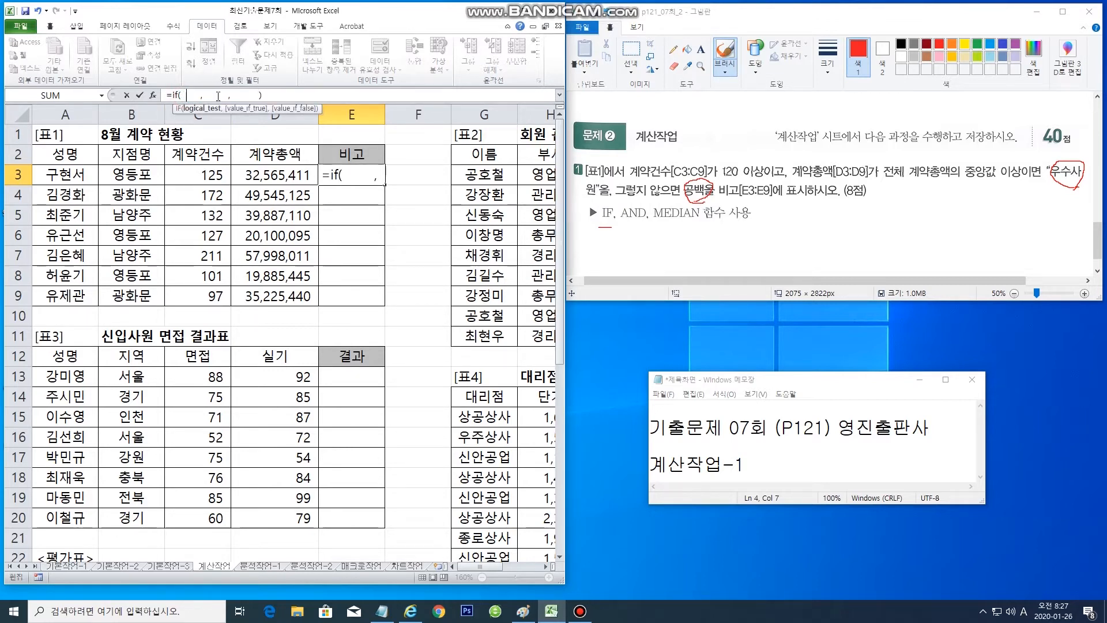
click(215, 96)
text("")
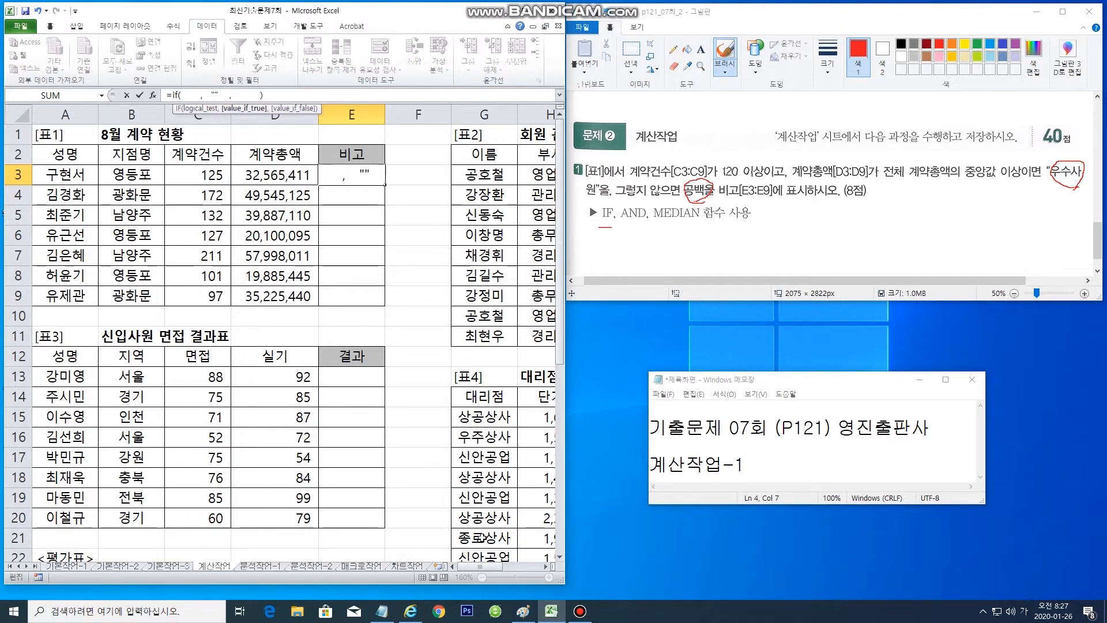
text(우수사워ㄴ)
key(Right)
key(Right)
text("")
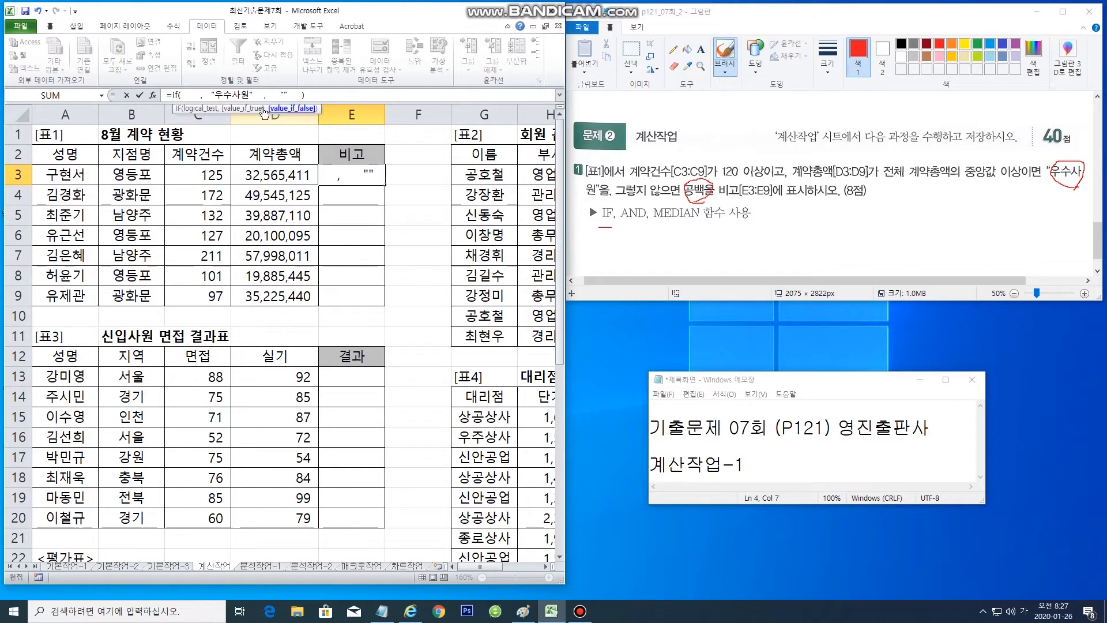
Nest an AND function with two blank comma-separated arguments as the E3 formula's logical test, marking AND in the Paint instructions
click(190, 96)
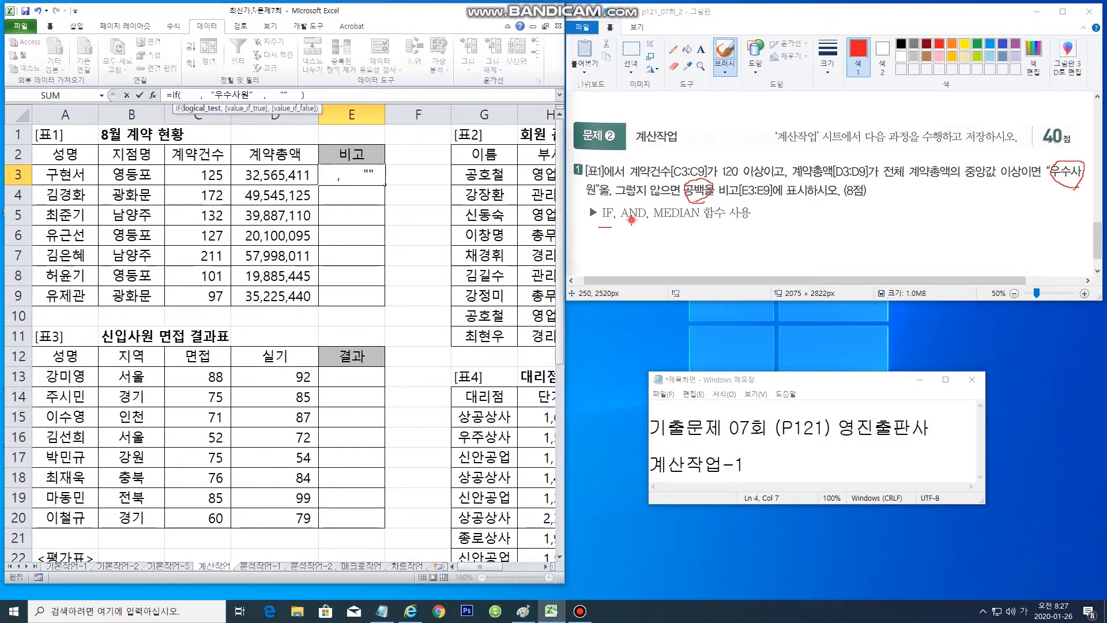
drag(632, 219, 632, 249)
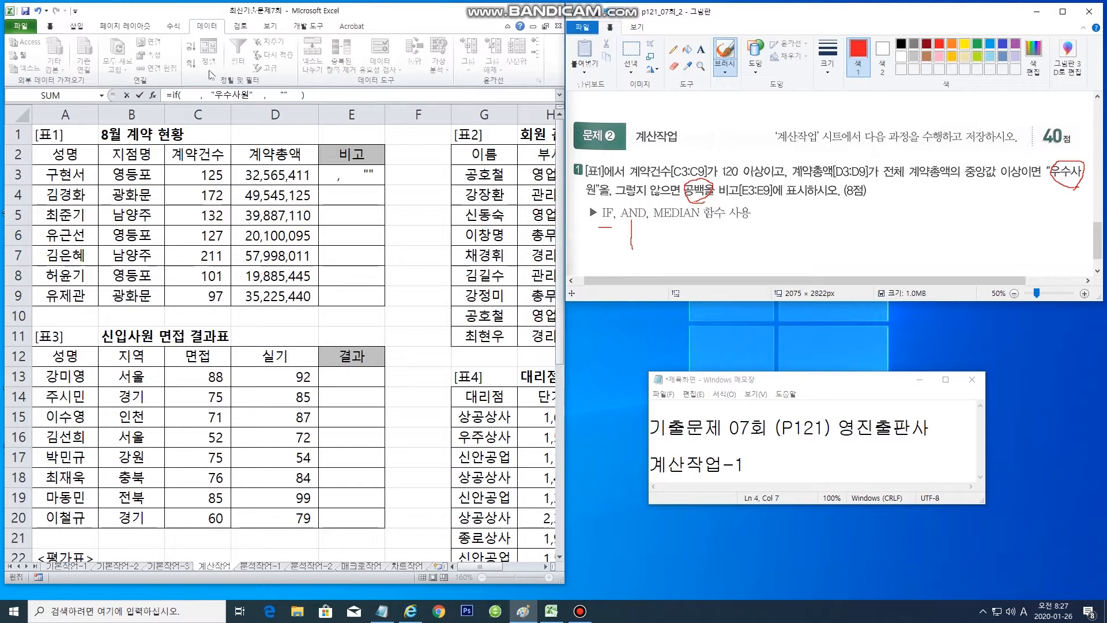
click(190, 96)
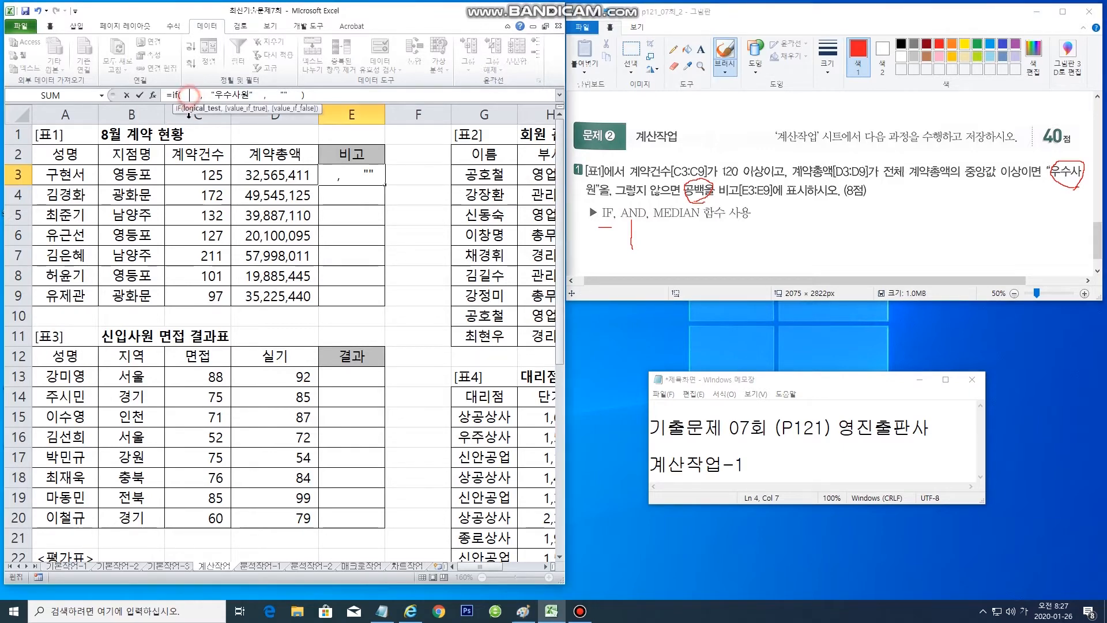
key(Hangul)
text(and(          ,          ))
key(Right)
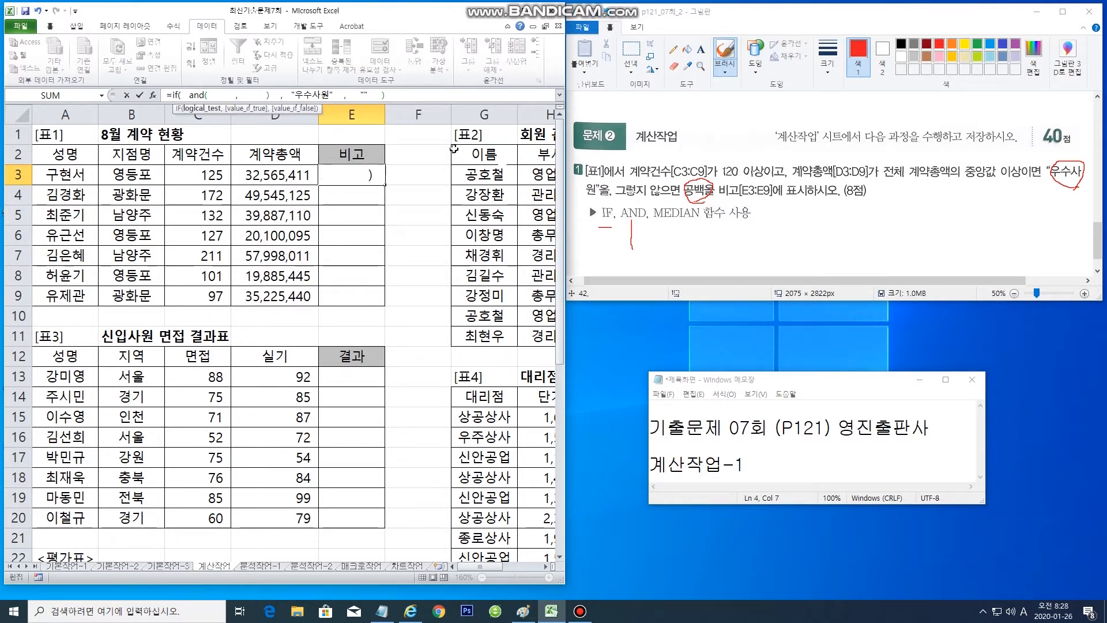
click(224, 94)
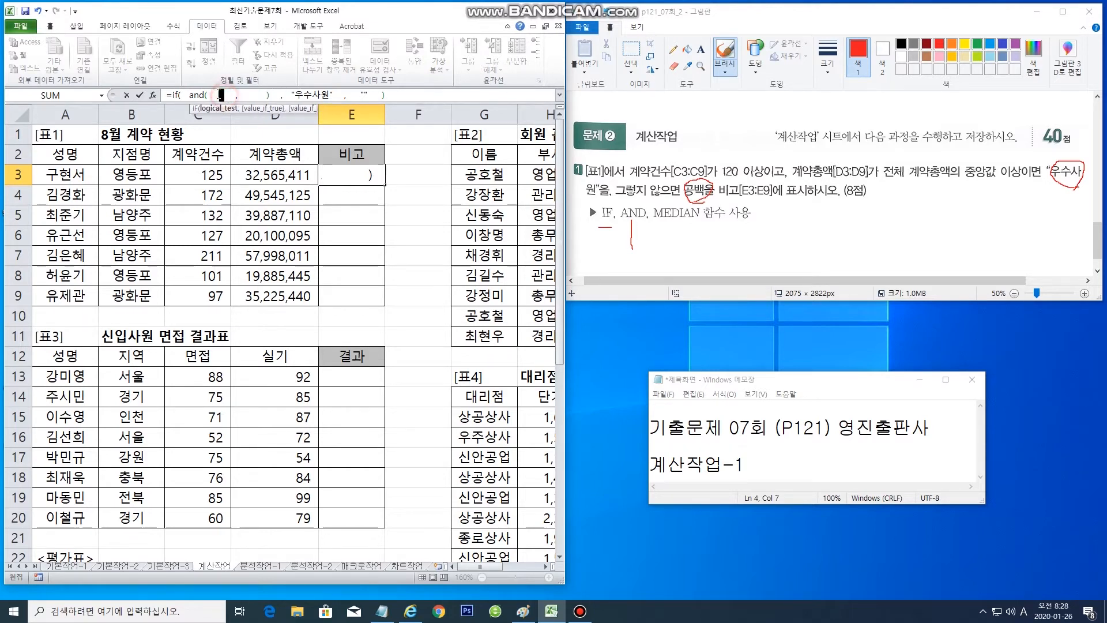
click(252, 95)
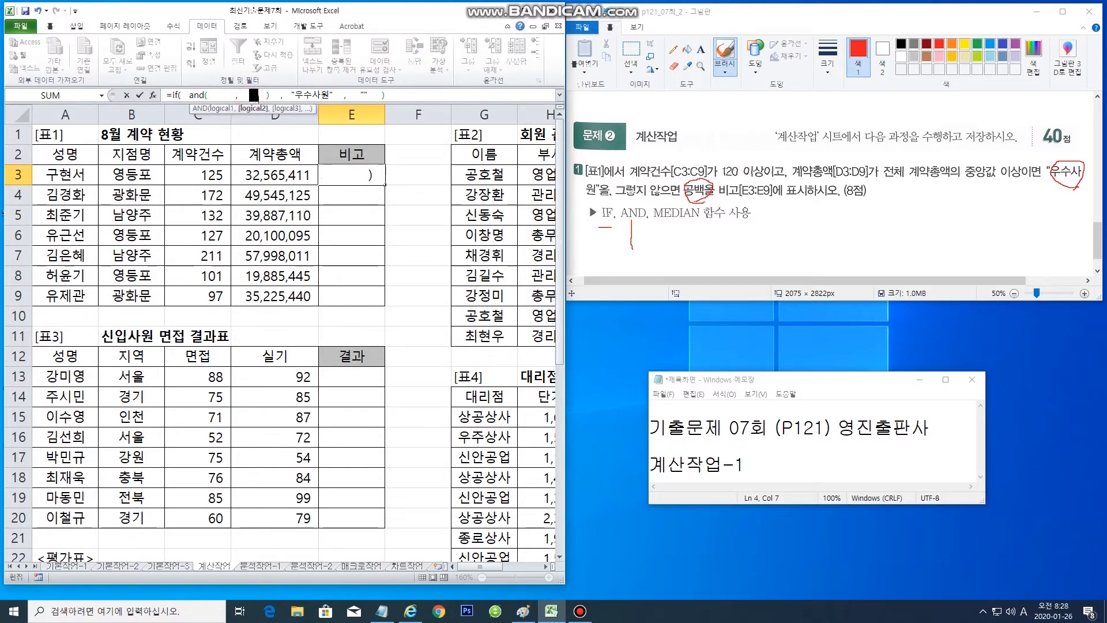
Underline the 계약건수 120 이상 condition in Paint and enter C3>=120 as AND's first condition in the Excel formula
click(222, 96)
drag(634, 176, 758, 179)
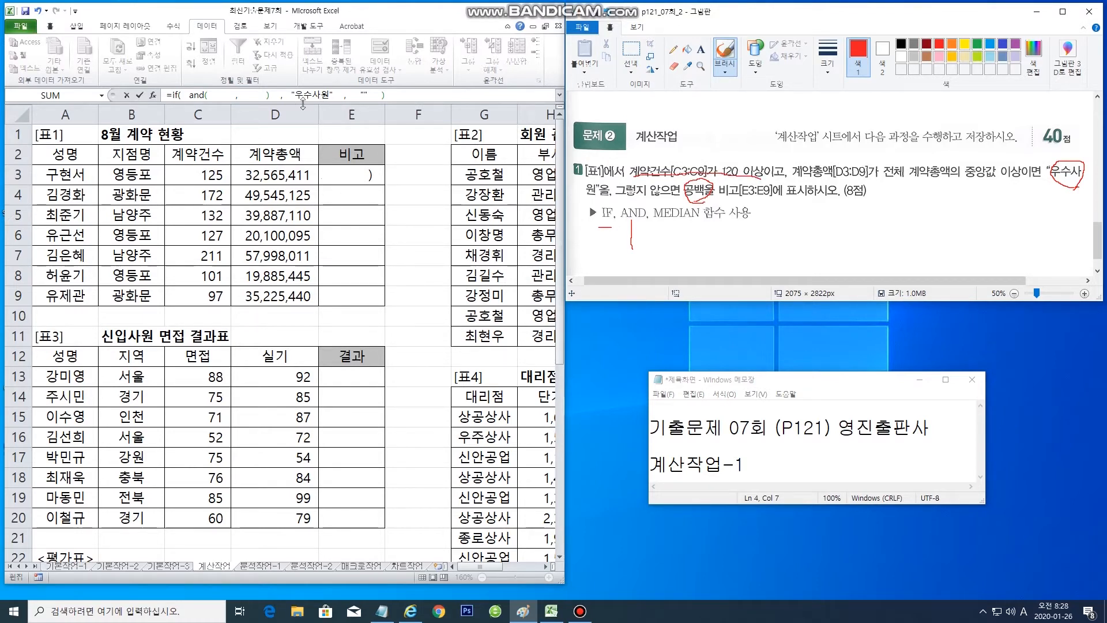
click(223, 94)
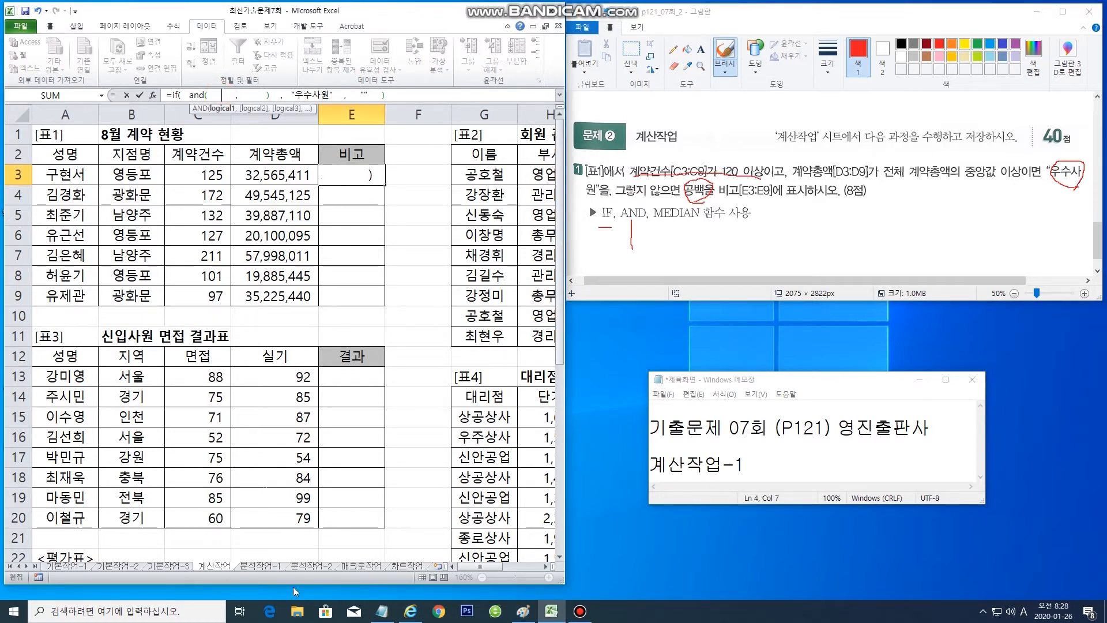
mouse_move(410, 611)
text(>=)
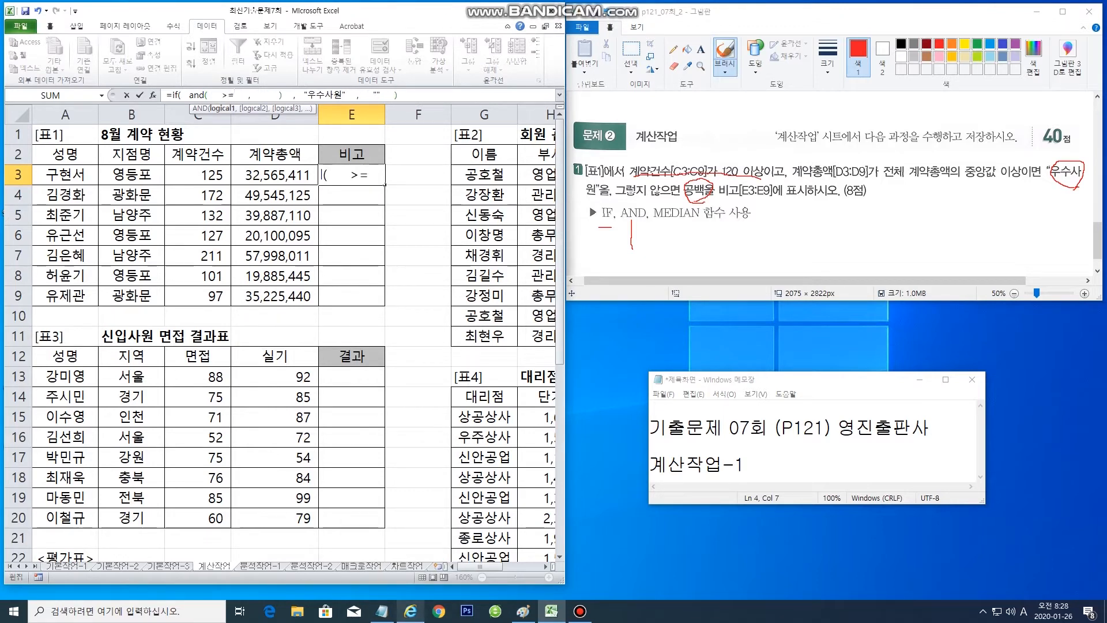
text(120)
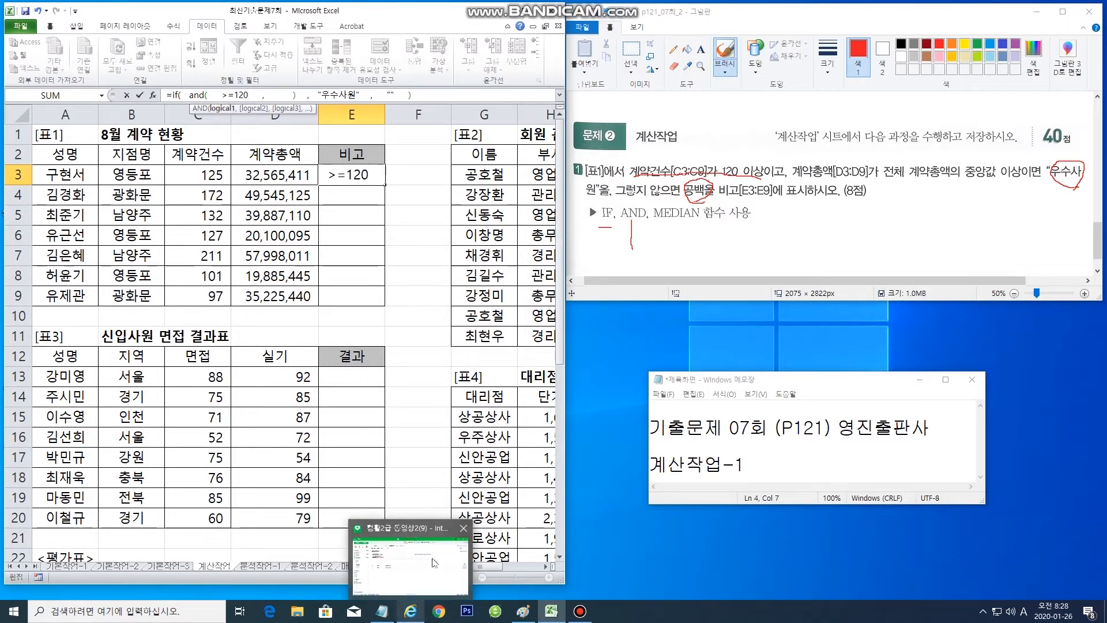
click(217, 95)
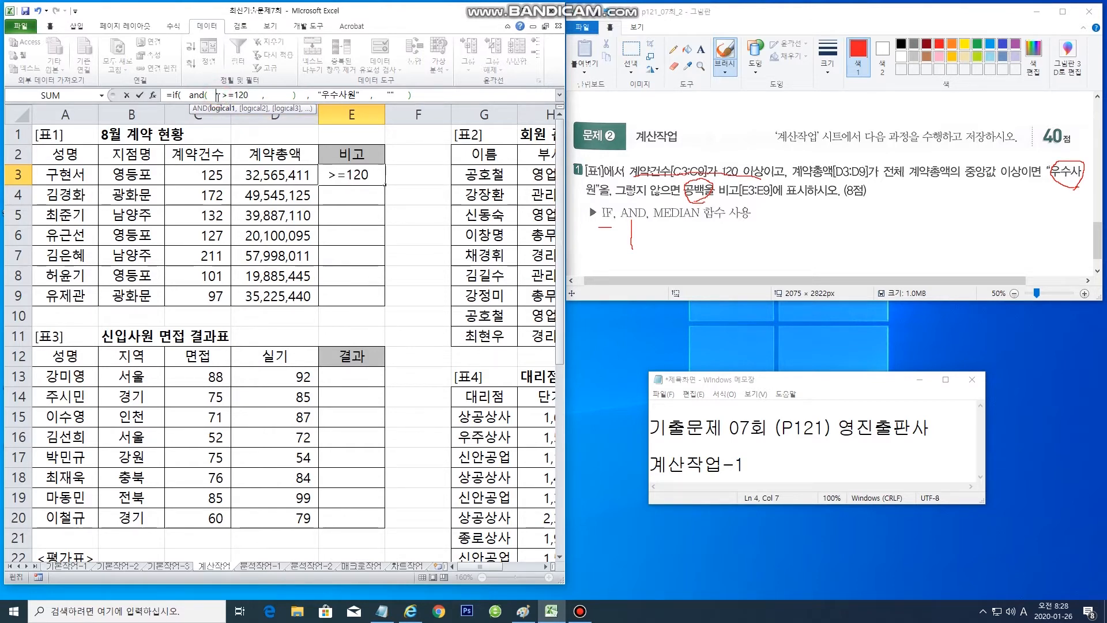
click(206, 175)
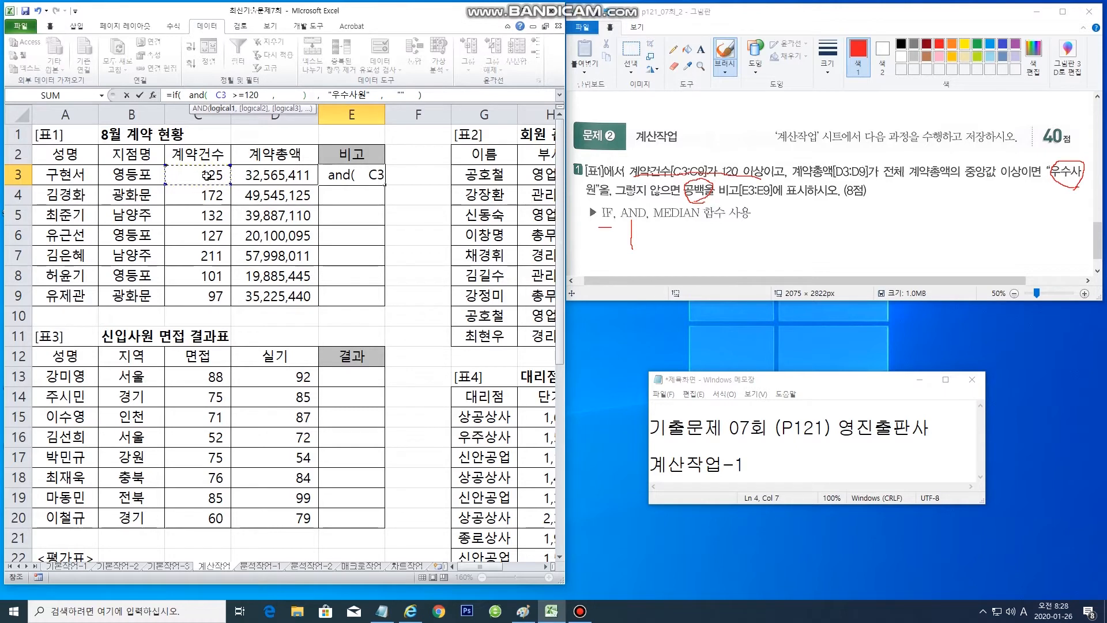
Underline the 계약총액 median condition in the Paint instructions and circle 이상
click(291, 94)
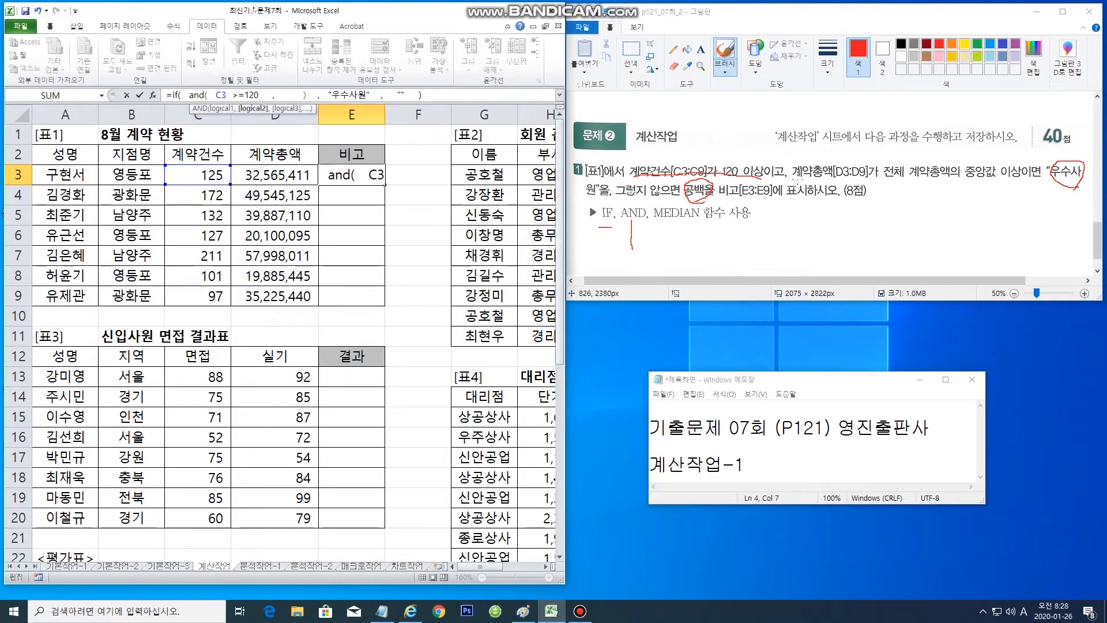
drag(800, 180, 1003, 178)
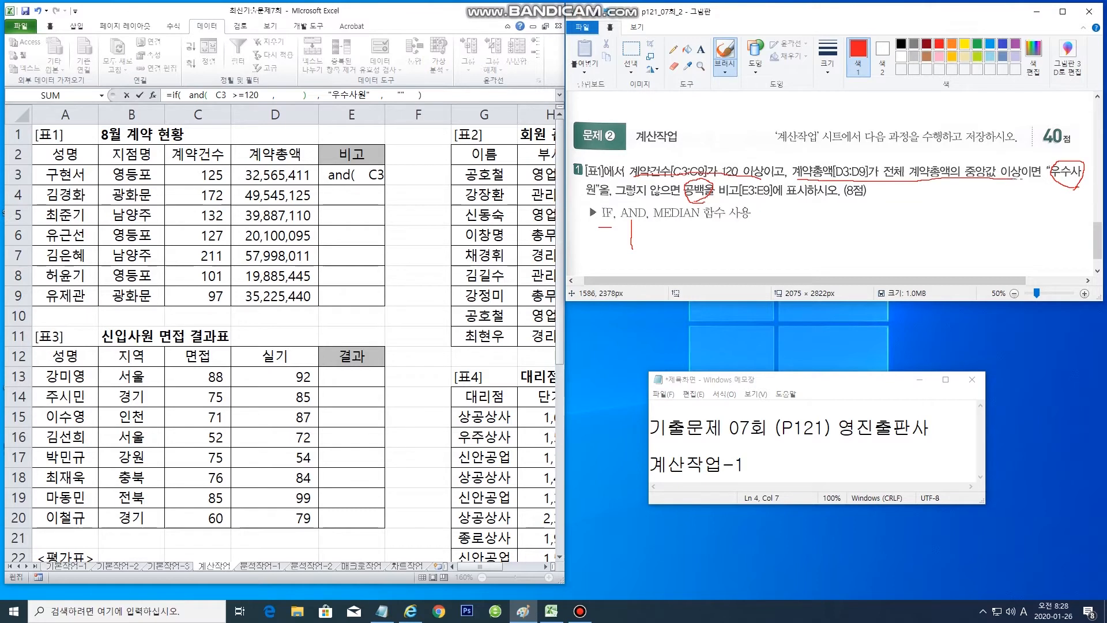
drag(1007, 179, 1010, 162)
Enter D3>=MEDIAN($D$3:$D$9) as AND's second condition in the Excel E3 formula
click(290, 95)
text(>= )
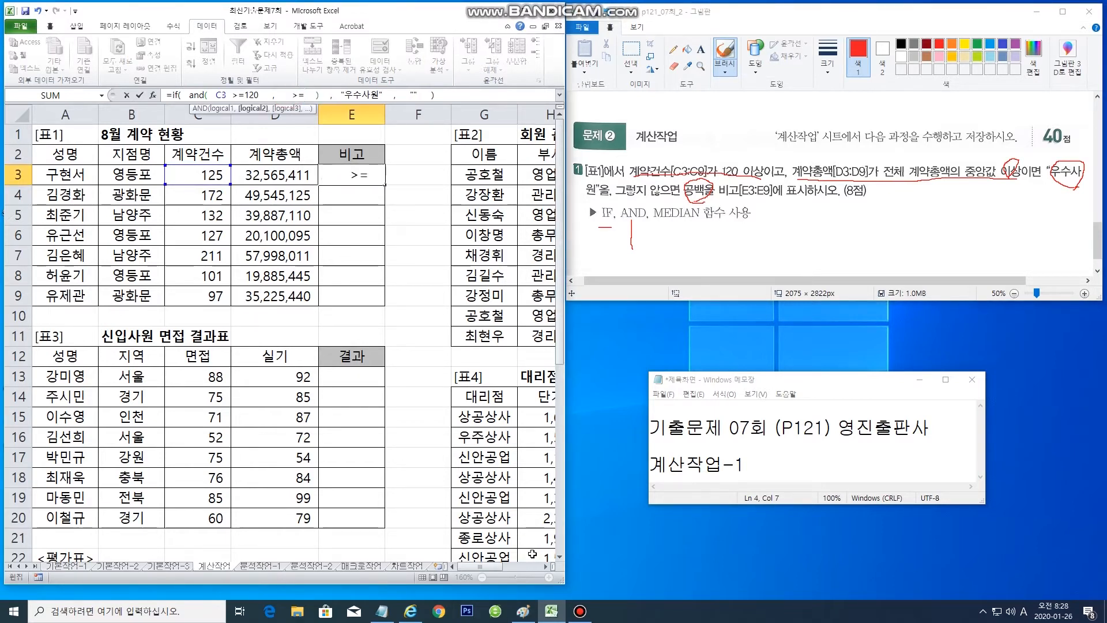
text(median(  ))
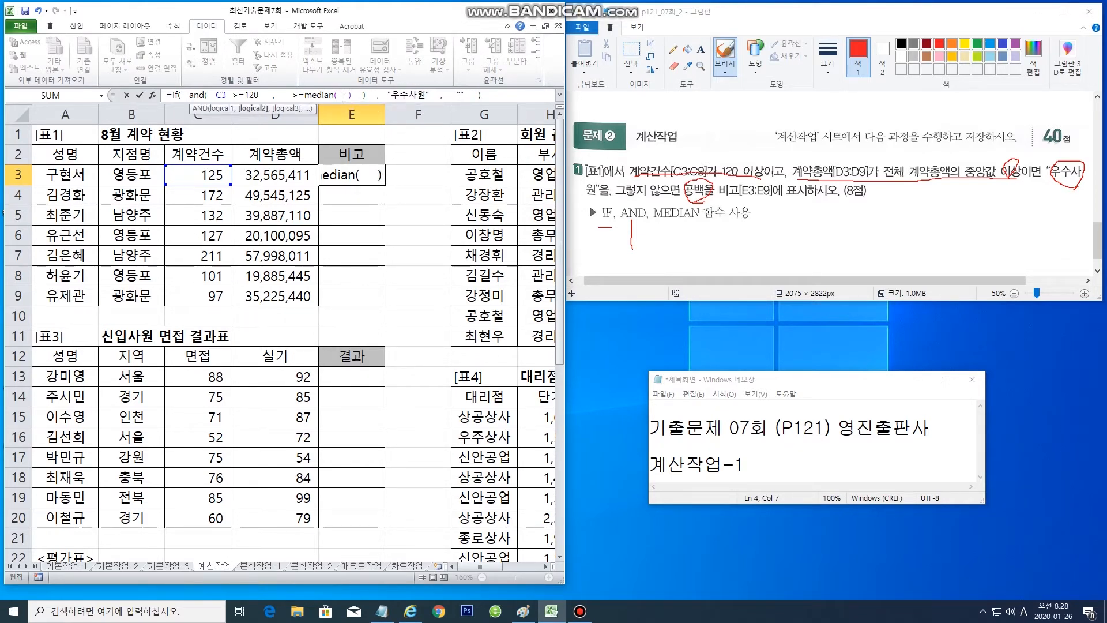
click(343, 96)
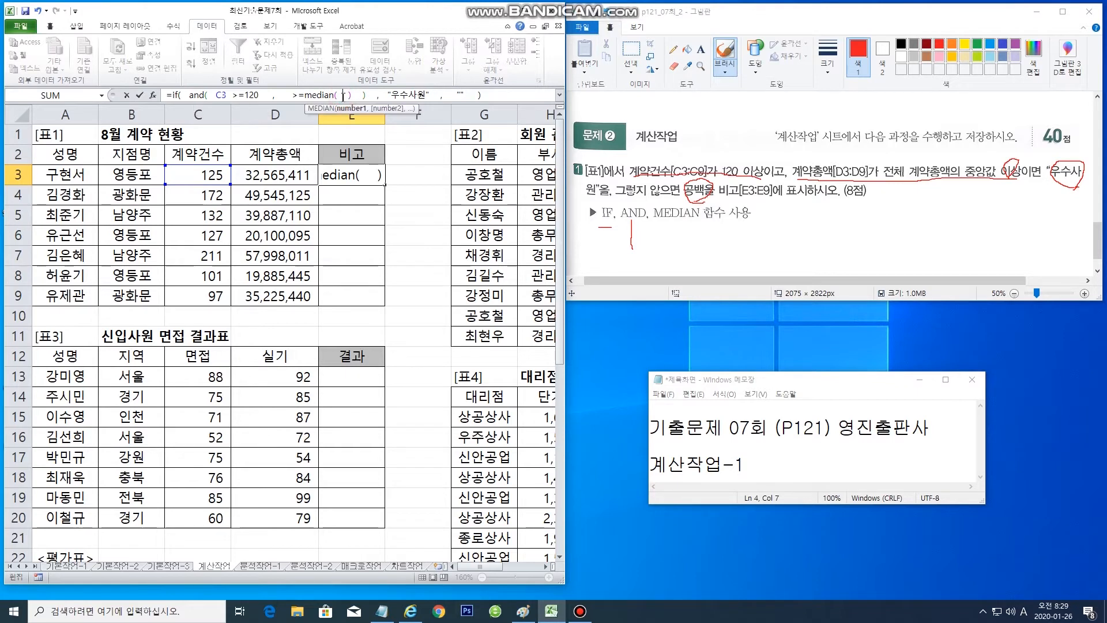
drag(287, 174, 290, 300)
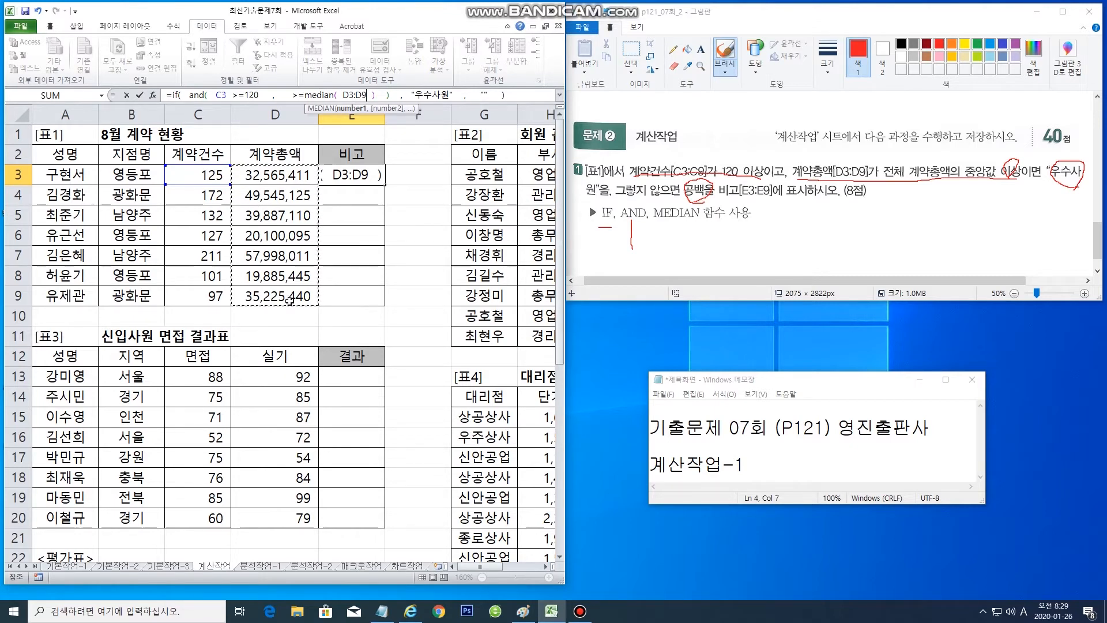
key(F4)
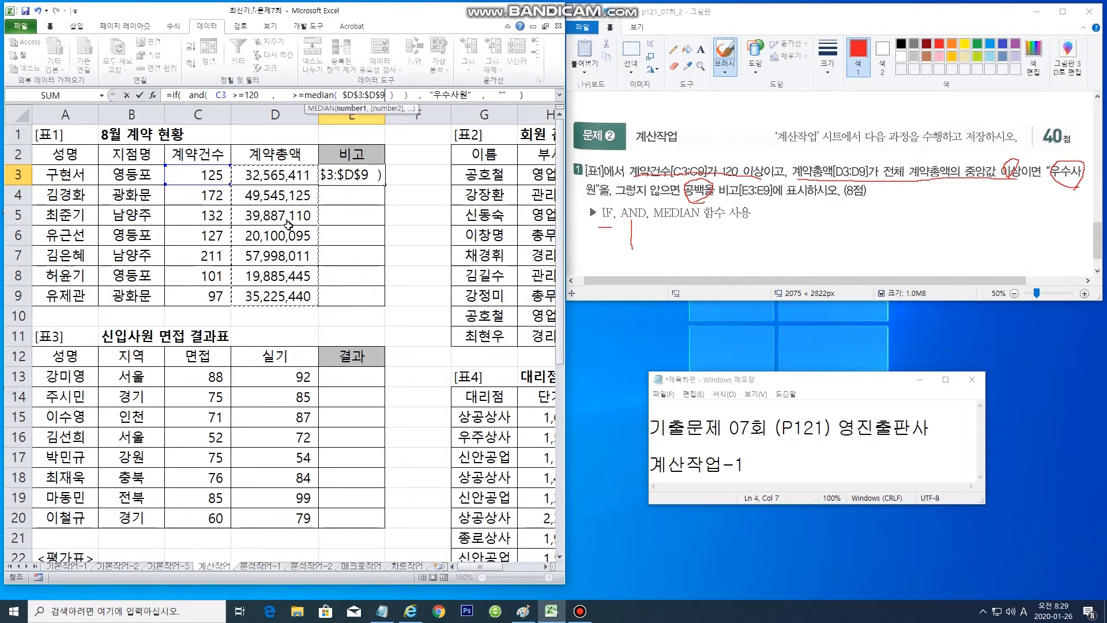
click(284, 95)
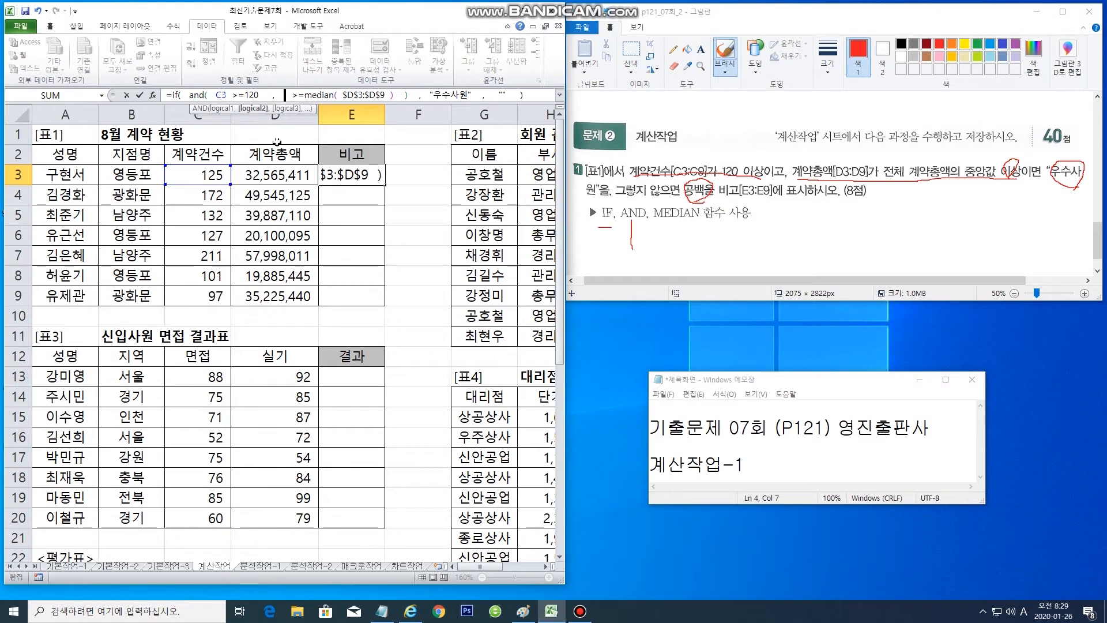
click(275, 178)
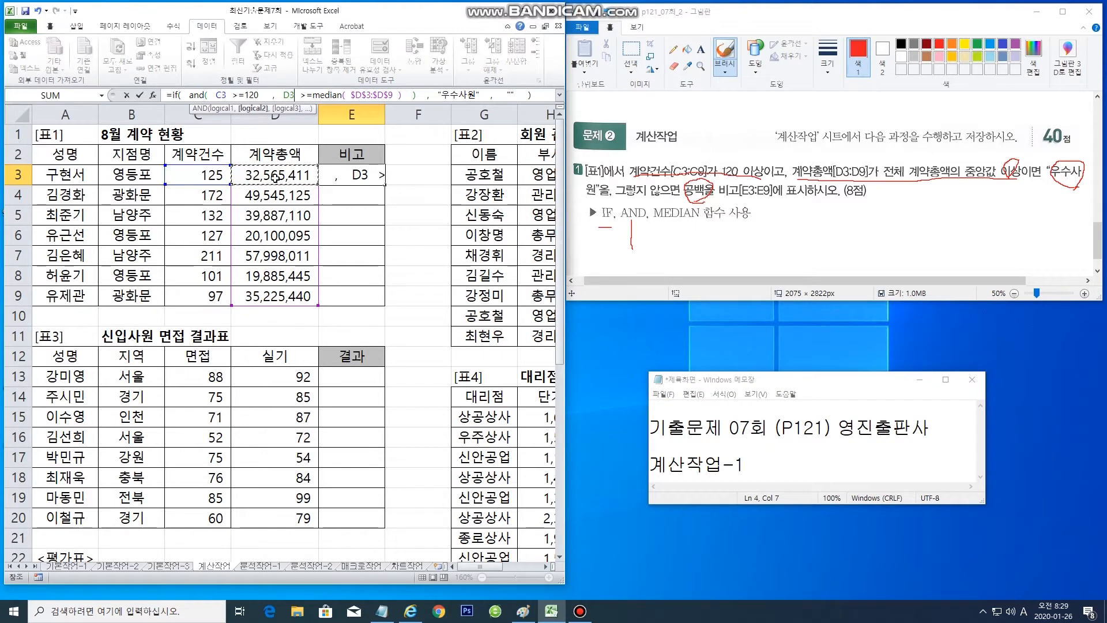
Commit the E3 formula and copy it down the 비고 column through E9
key(Return)
click(343, 172)
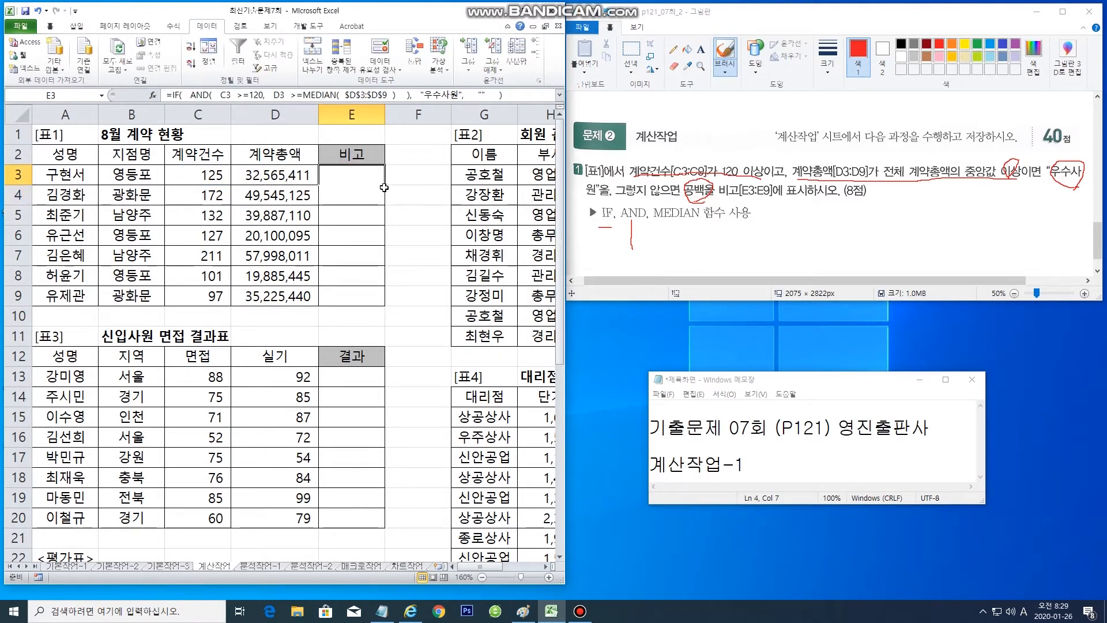
drag(384, 187, 385, 306)
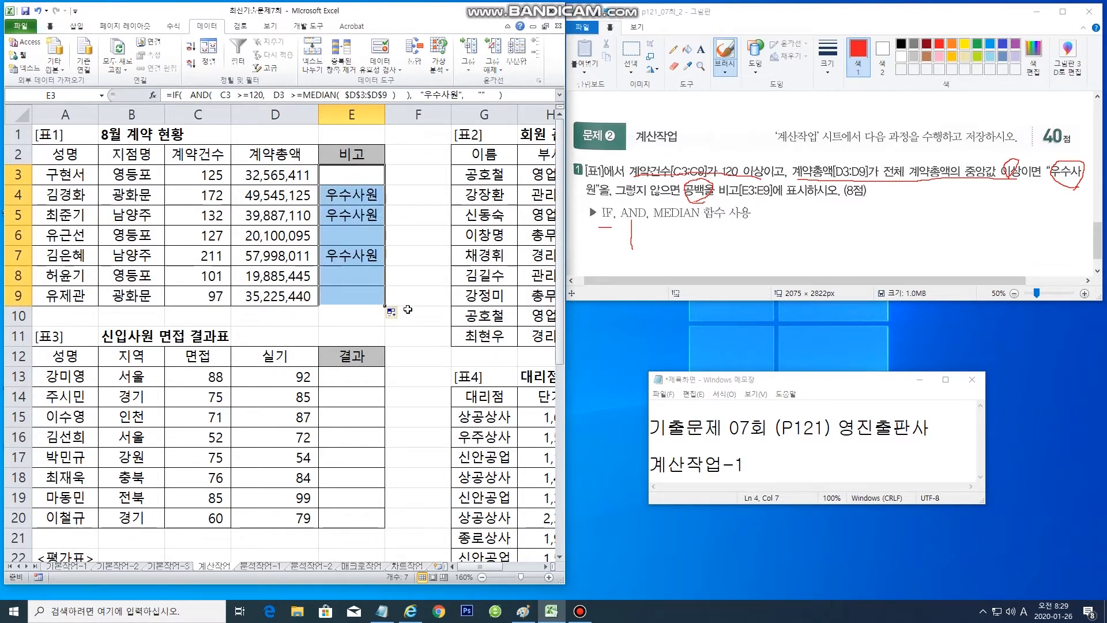
click(409, 296)
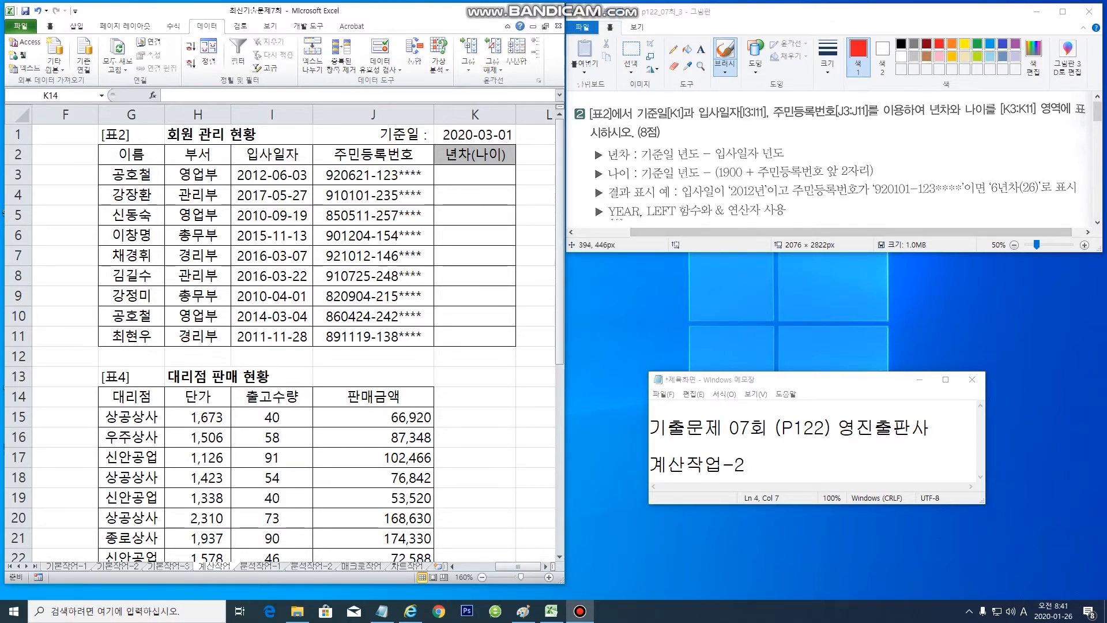
In the Paint instructions for question 2, underline YEAR and LEFT, box the sample result 6년차(26), and check-mark 년차
drag(608, 221, 667, 224)
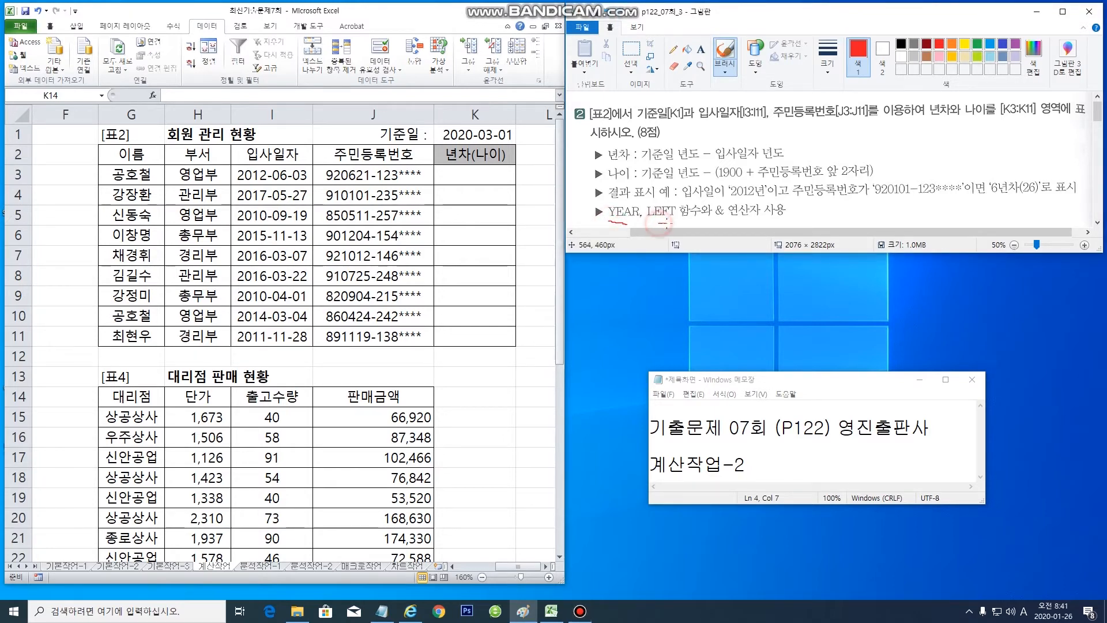
click(720, 226)
click(1044, 201)
drag(1026, 205, 992, 206)
drag(990, 183, 1036, 178)
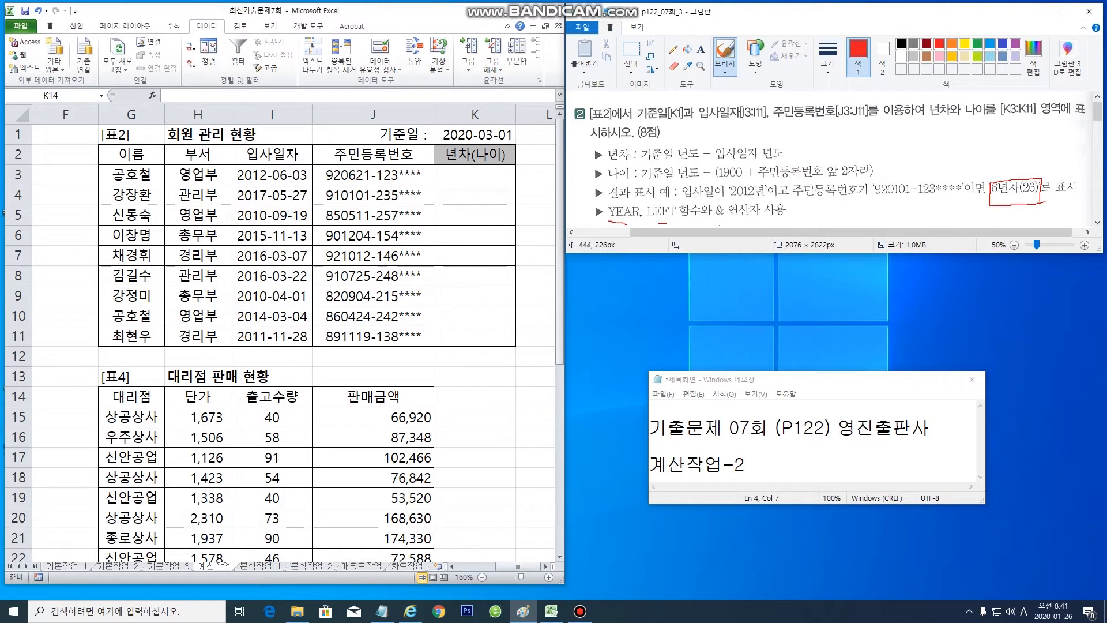
drag(613, 151, 629, 144)
Start a formula in K3 of the Excel sheet that subtracts one YEAR function from another, leaving both arguments blank
click(488, 176)
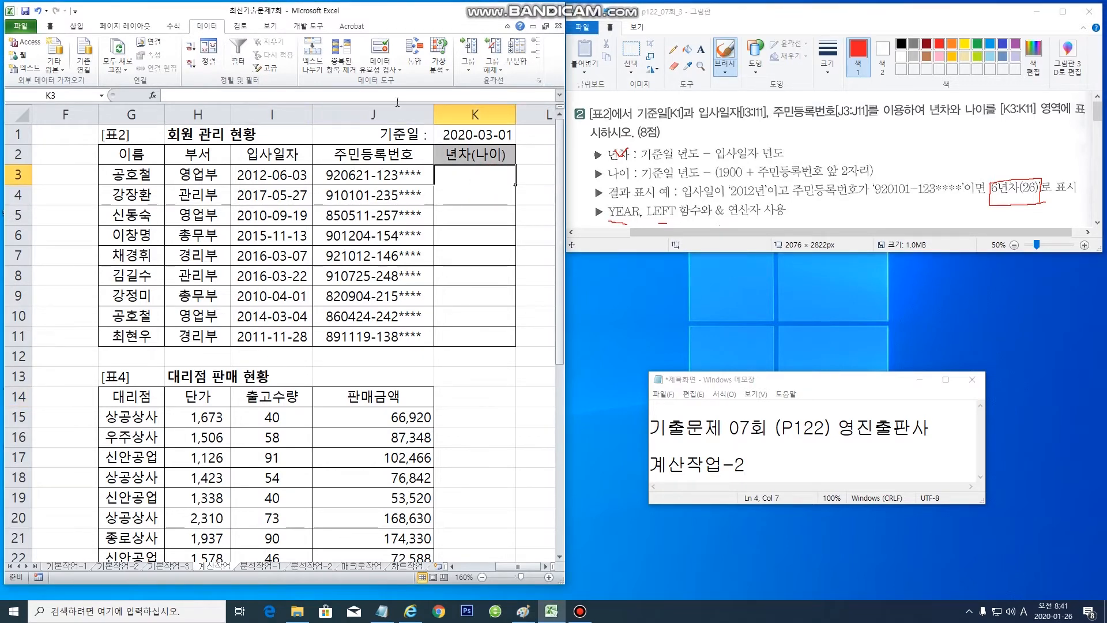
click(401, 97)
text(=year(    )-y)
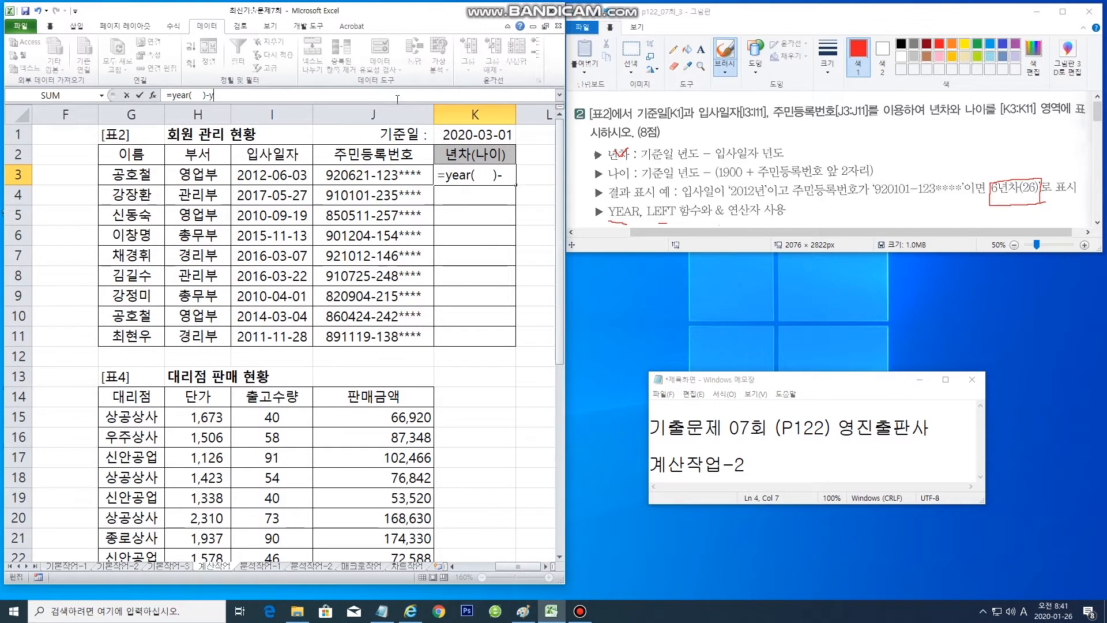
text(ear()
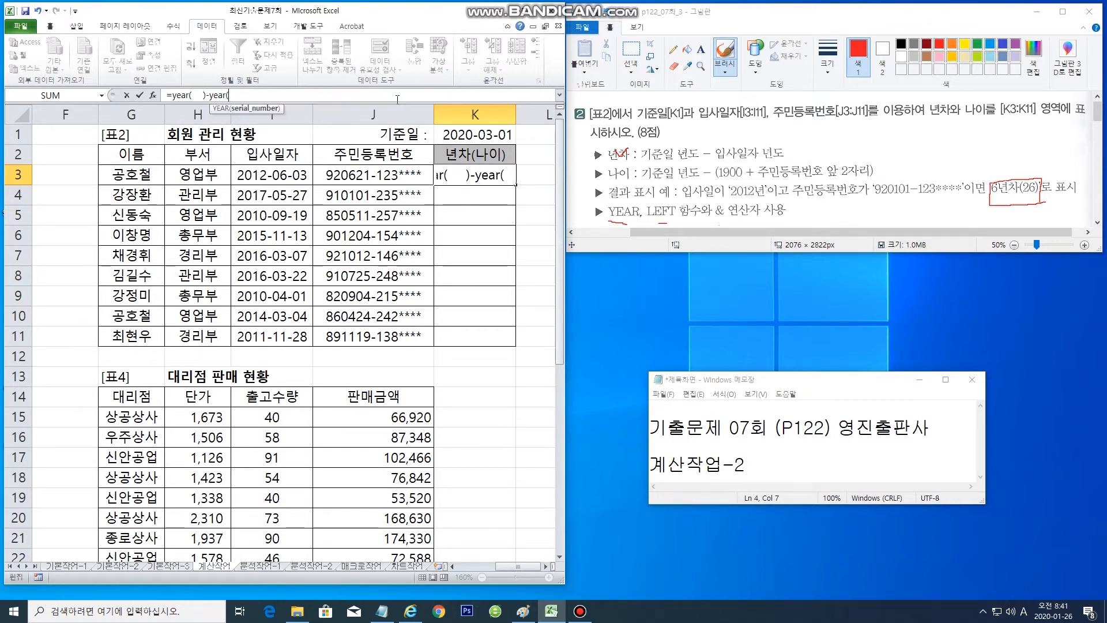
text(    ))
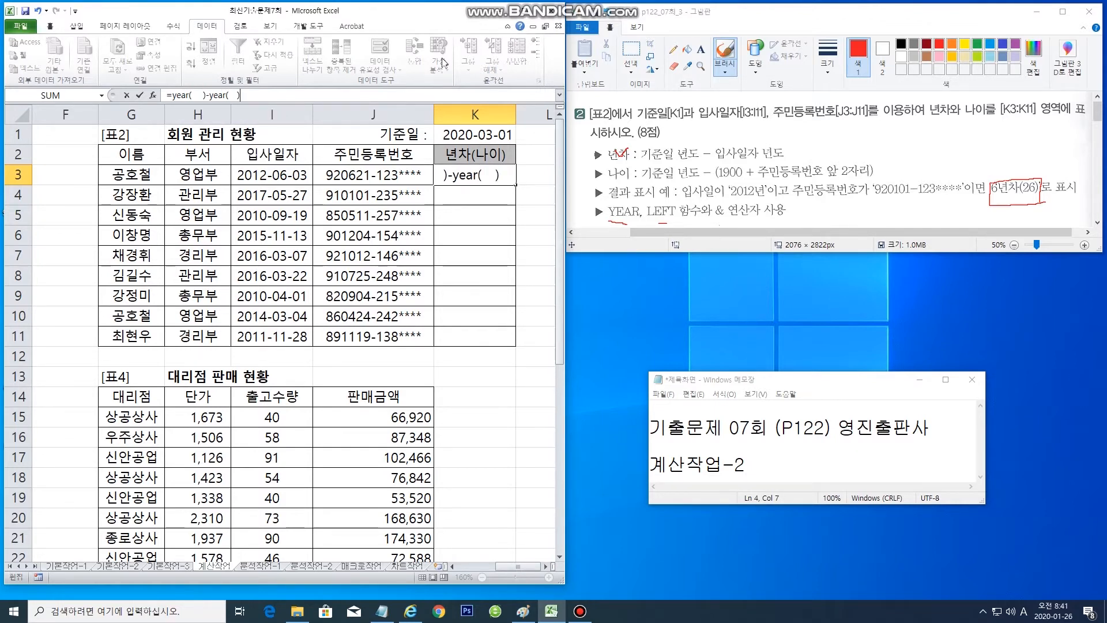
Fill in the K3 formula's YEAR arguments with the absolute reference $K$1 and the hire date cell I3
click(194, 95)
click(195, 95)
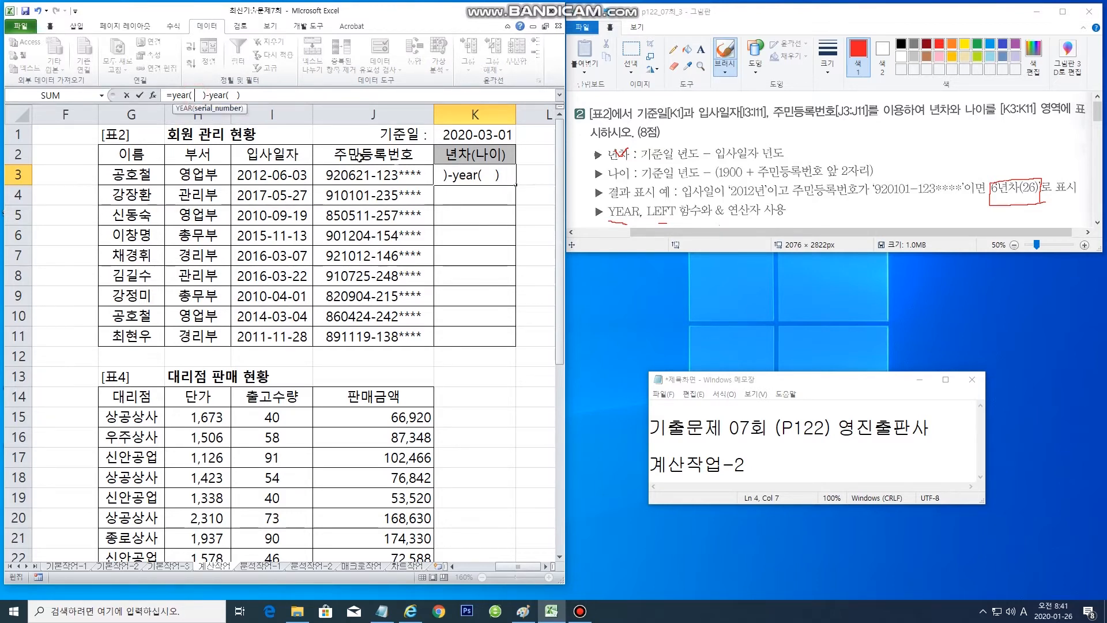
click(470, 135)
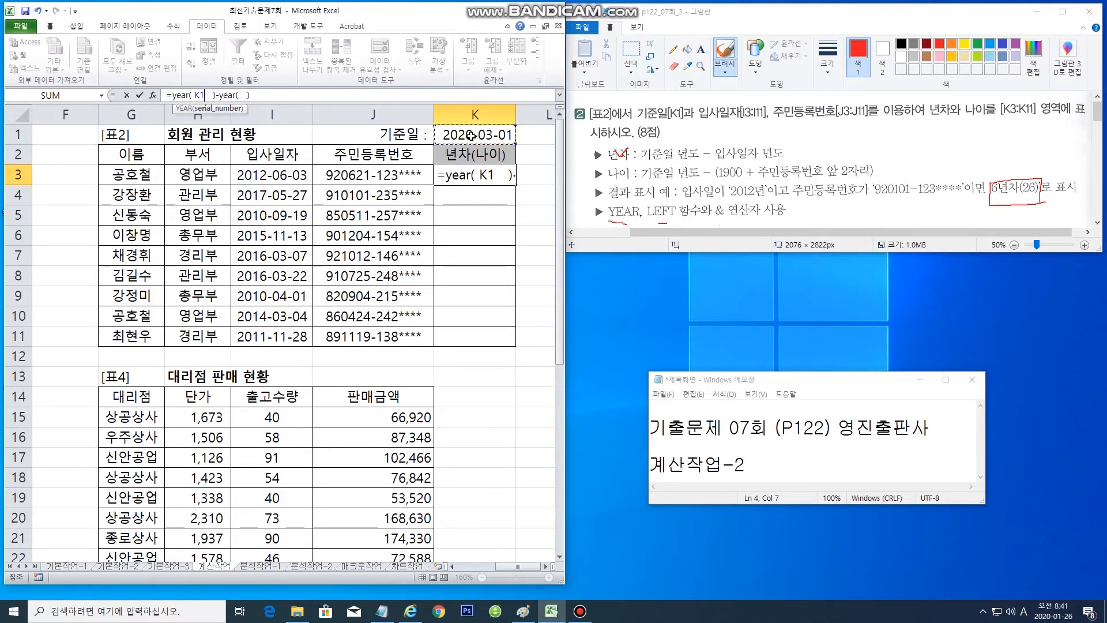
key(F4)
click(250, 95)
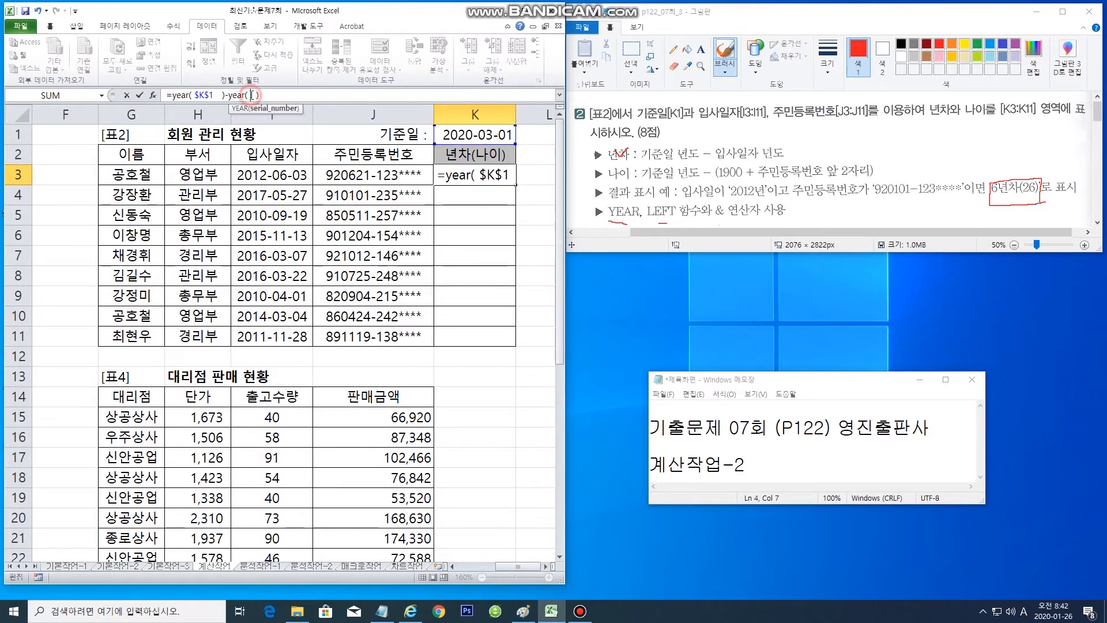
click(271, 176)
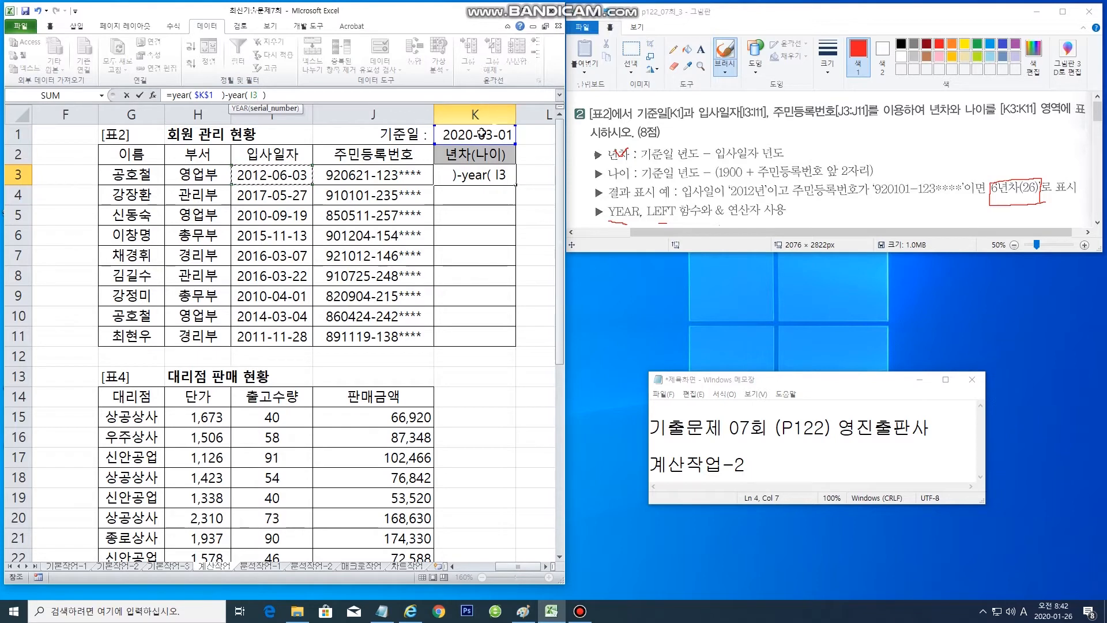
click(280, 95)
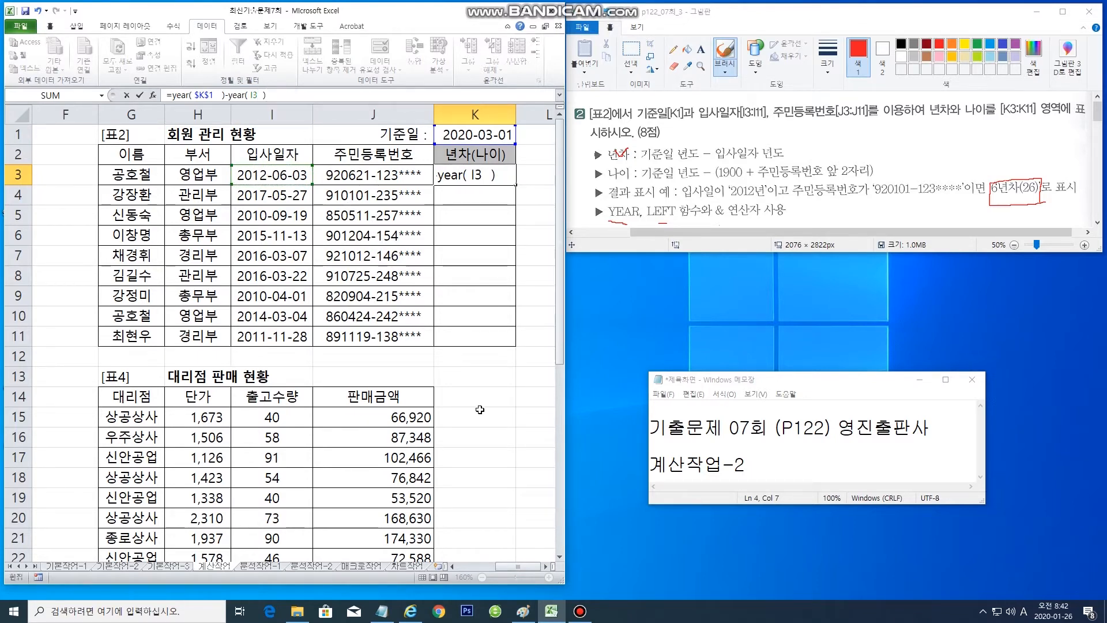
Append & "년차(" & to the K3 formula, and outline the 년차( part of the sample result in the Paint instructions
text(& "년차()
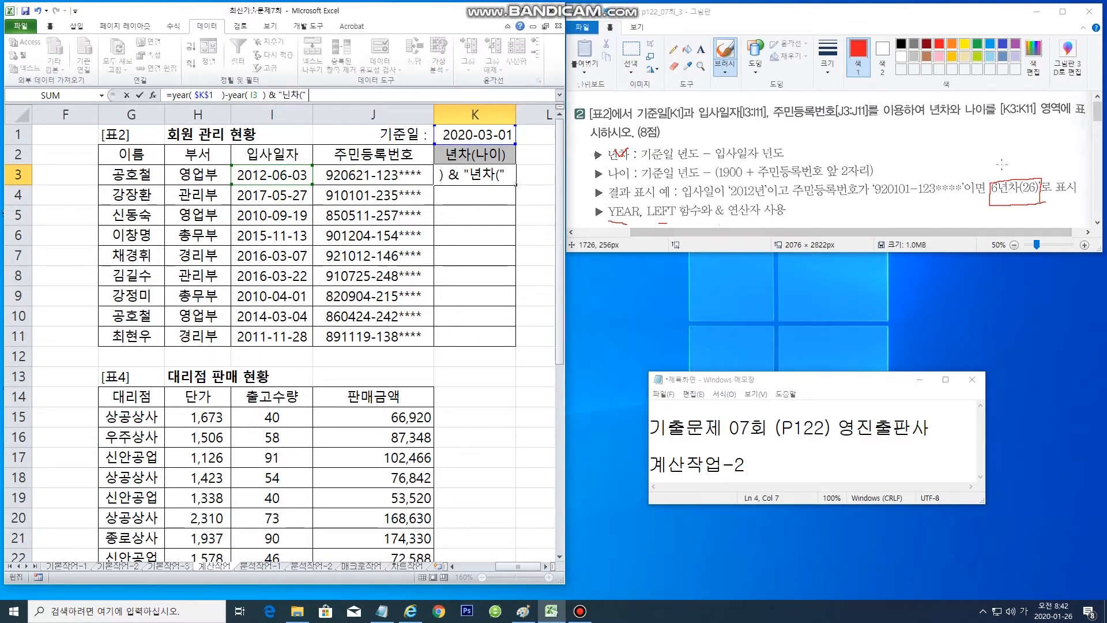
drag(1001, 164, 1017, 202)
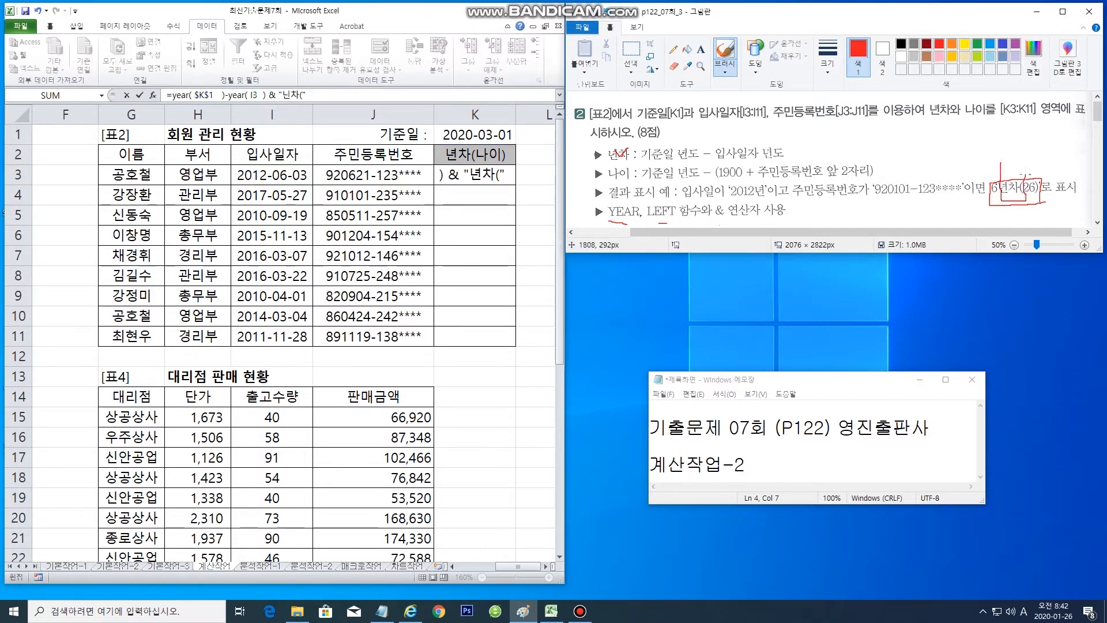
drag(1021, 179, 1013, 156)
click(329, 95)
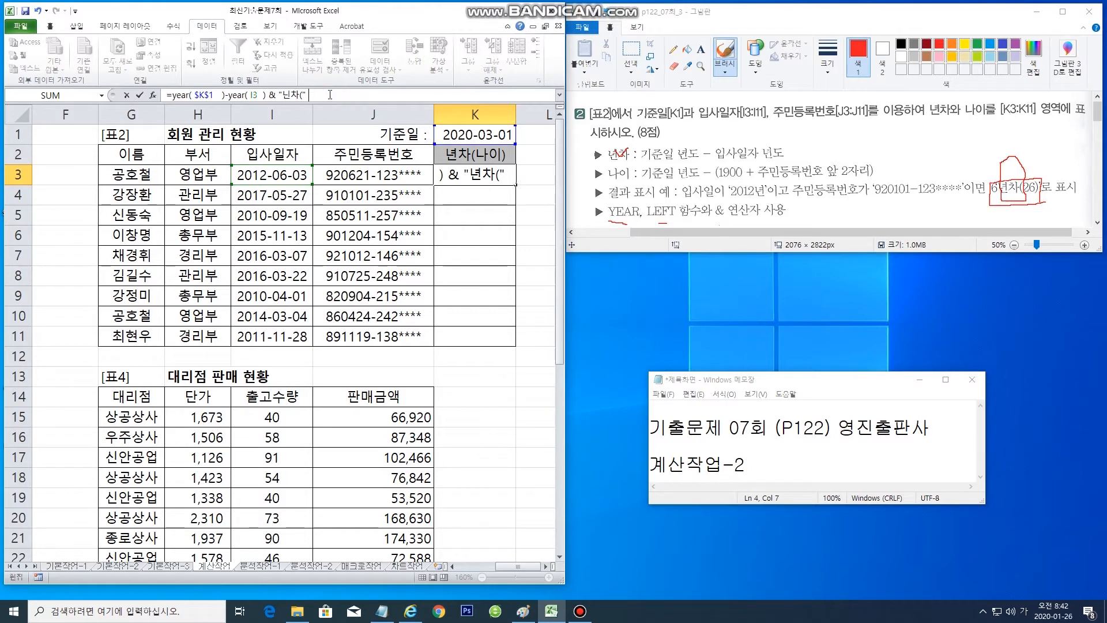
text(&)
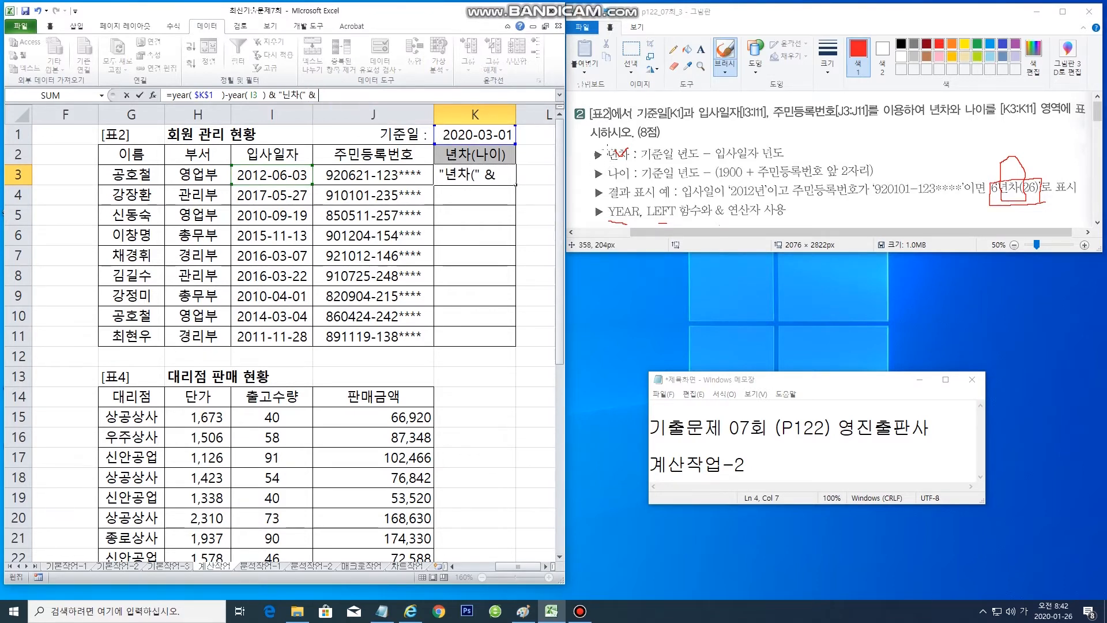
Check-mark 나이 in the Paint instructions and append YEAR with the absolute reference $K$1 to the K3 formula
mouse_move(607, 166)
mouse_down()
mouse_move(615, 178)
mouse_move(623, 167)
mouse_up()
click(364, 96)
text(ㅛ)
key(BackSpace)
key(Hangul)
text(year()
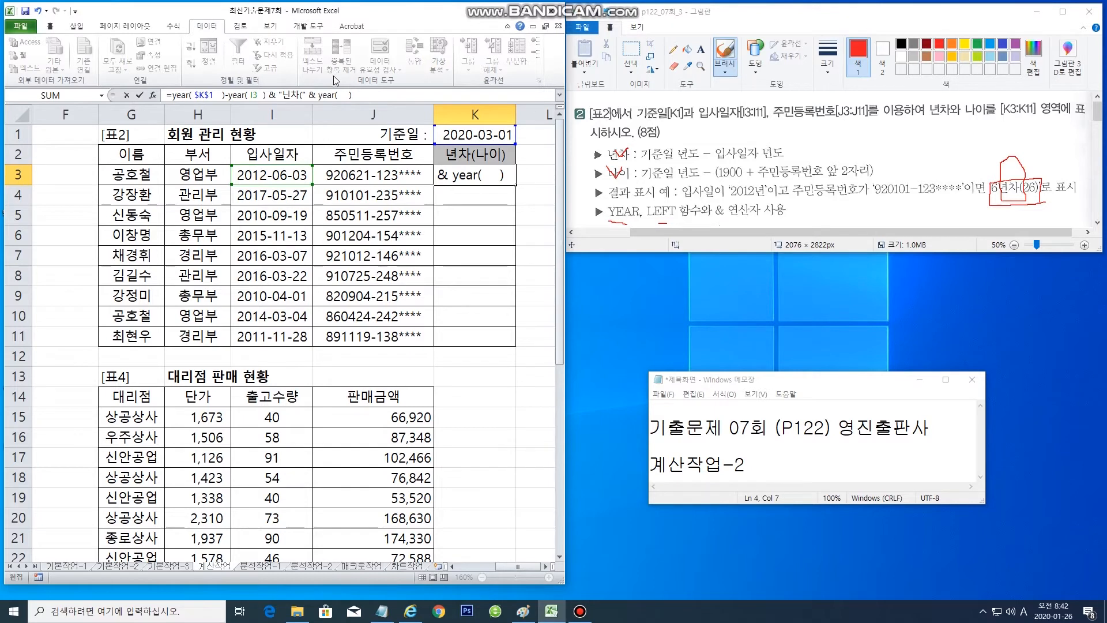
click(342, 96)
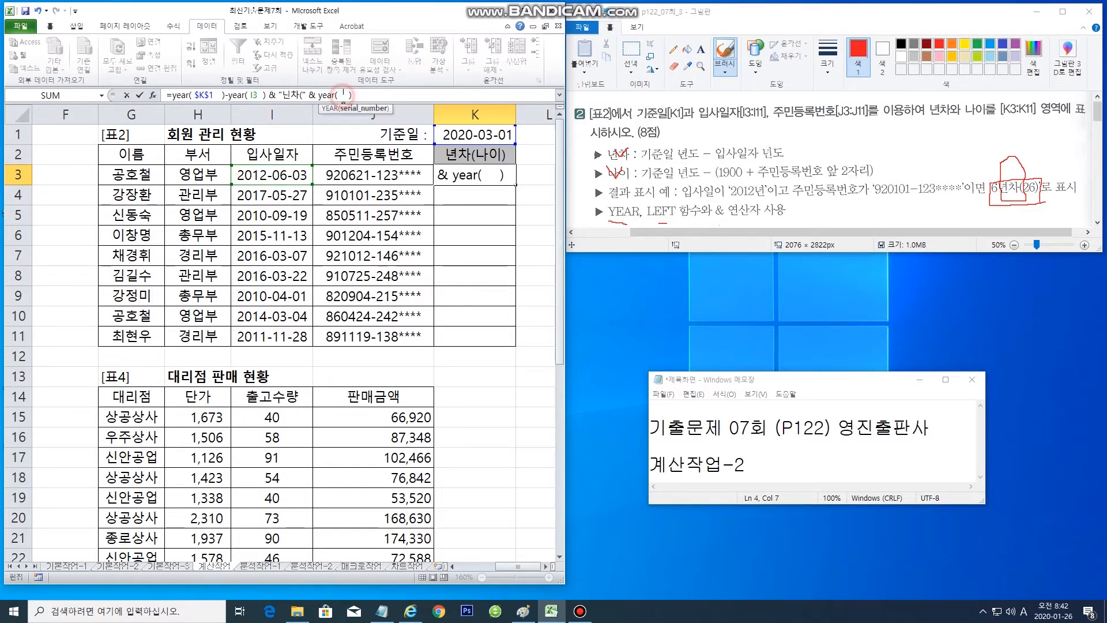
click(479, 137)
key(F4)
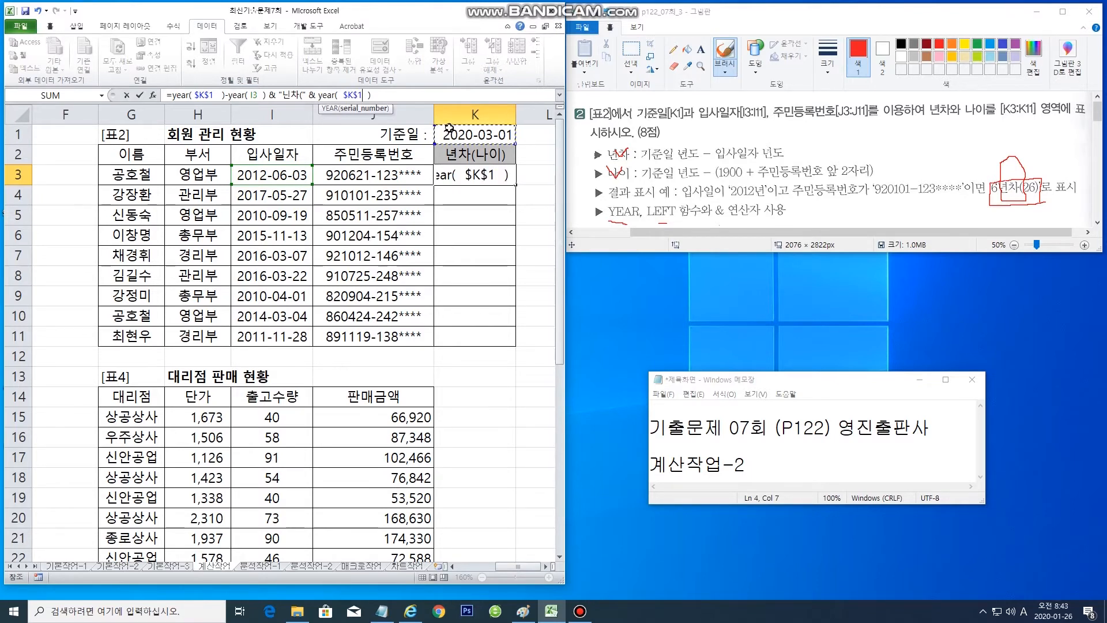
Append -(1900+ ) with a blank second term to the K3 formula, and mark 주민등록번호 앞 2자리 in the Paint instructions
click(400, 96)
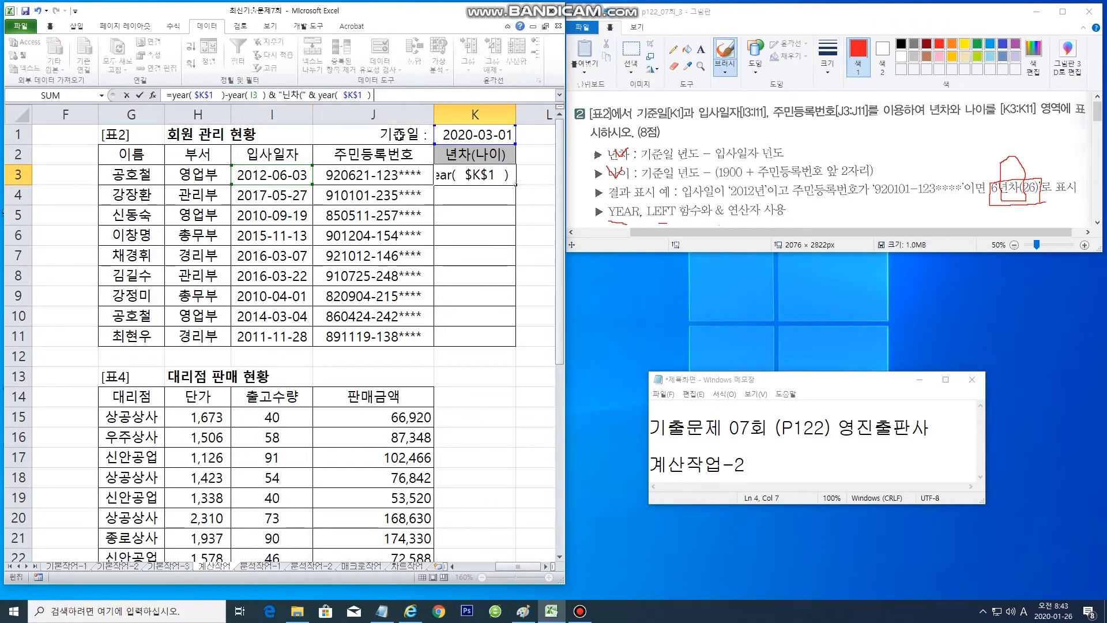
text(-(1900+)
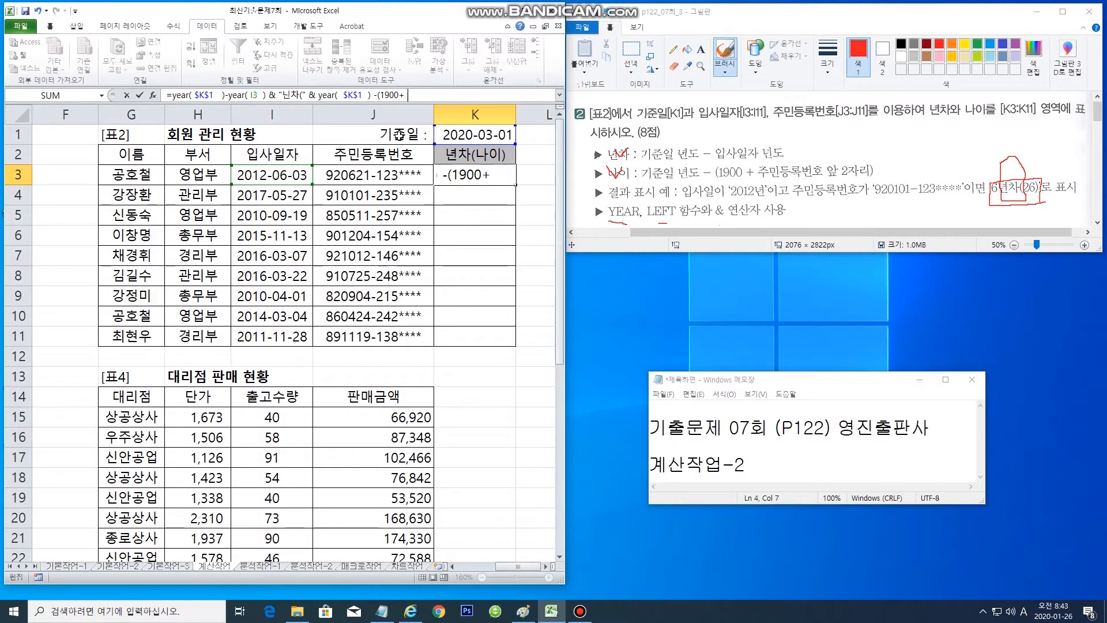
text(      ))
drag(409, 97, 416, 96)
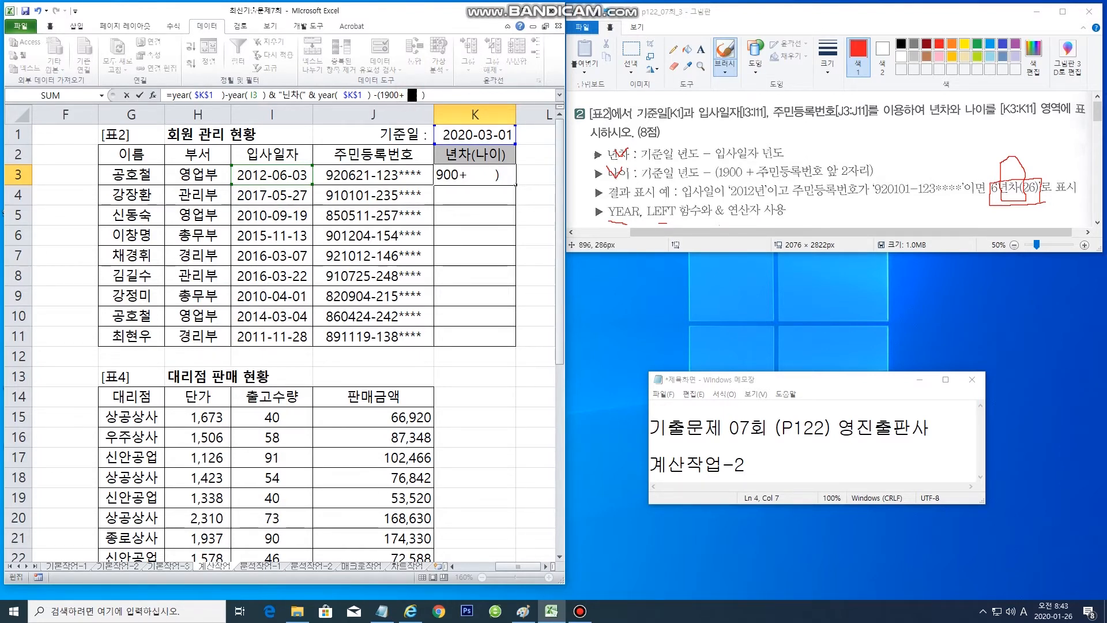
click(760, 175)
drag(760, 173, 860, 176)
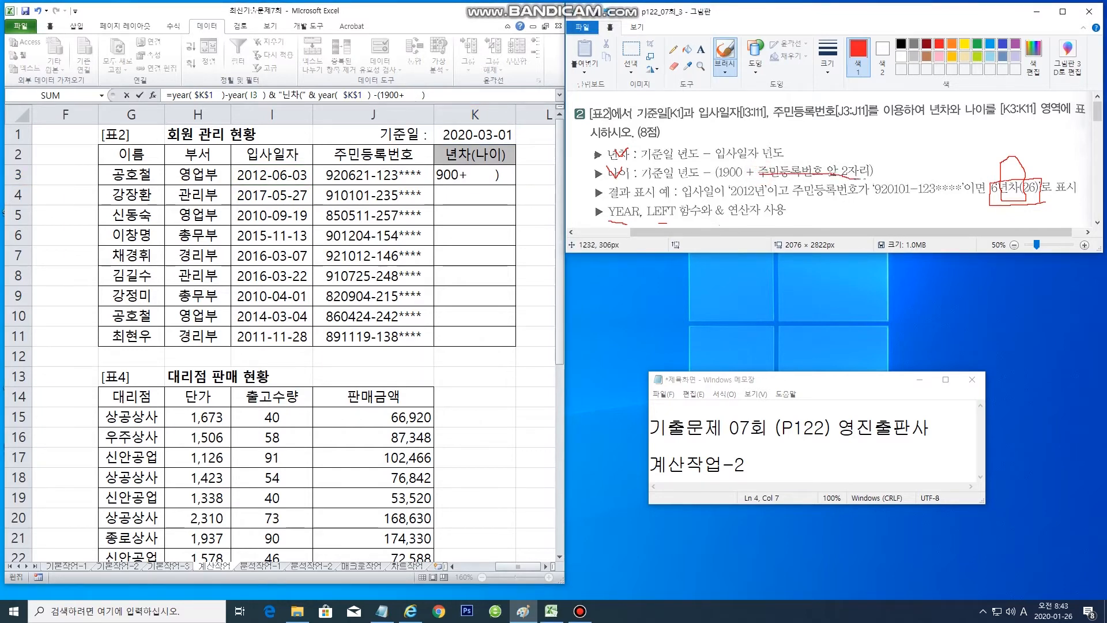
Insert LEFT(J3,2) after 1900+ in the K3 formula to take the first two characters of the registration number cell
click(412, 94)
text(le)
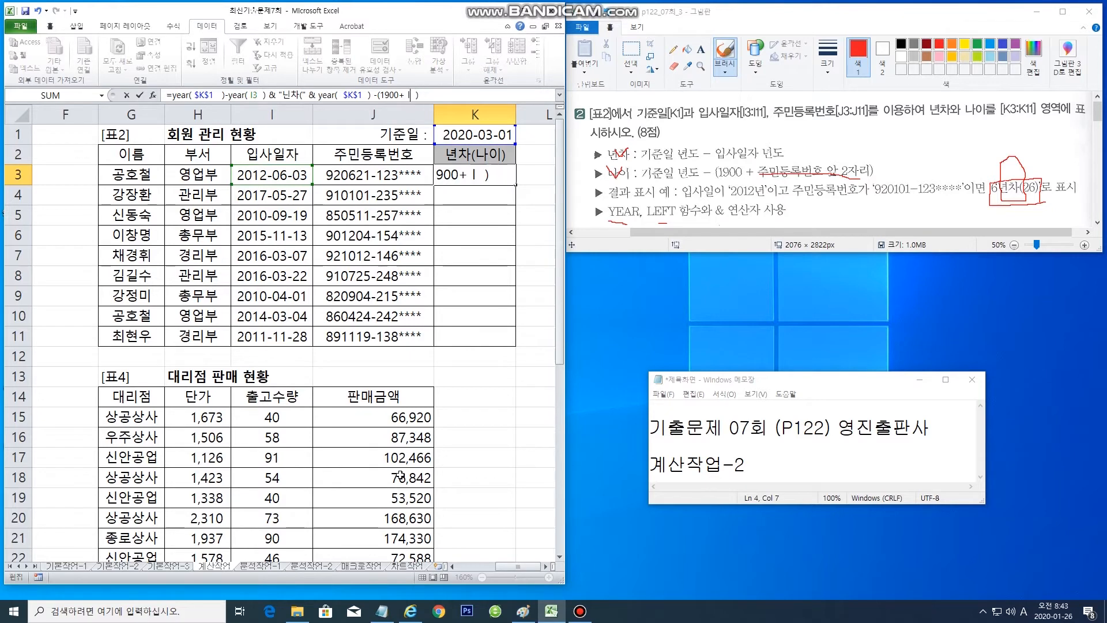
text(ft)
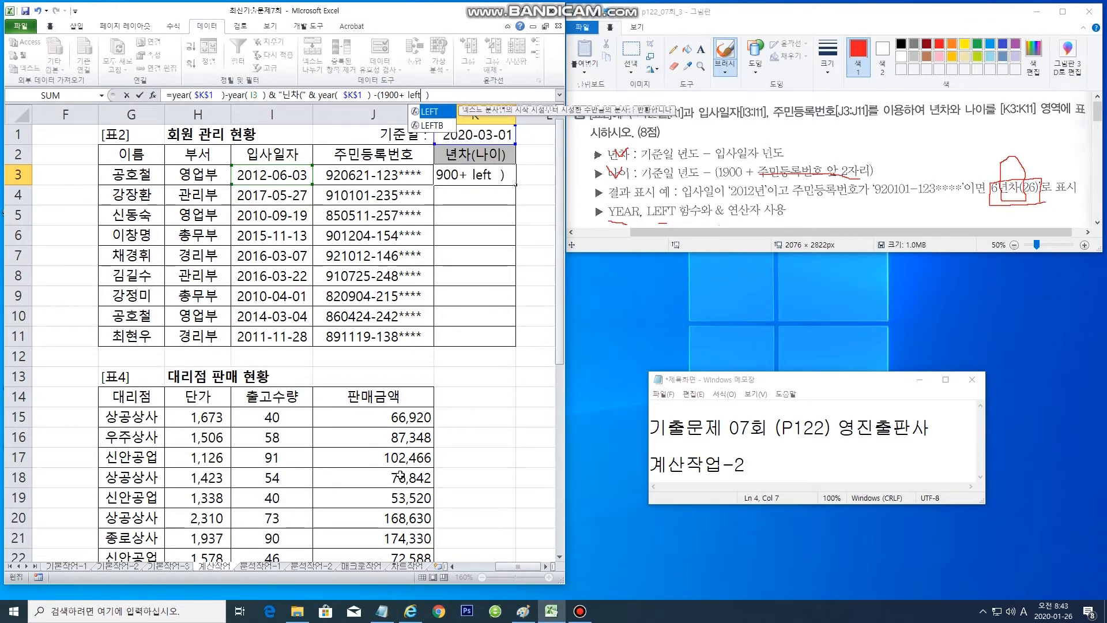
text((    ,)
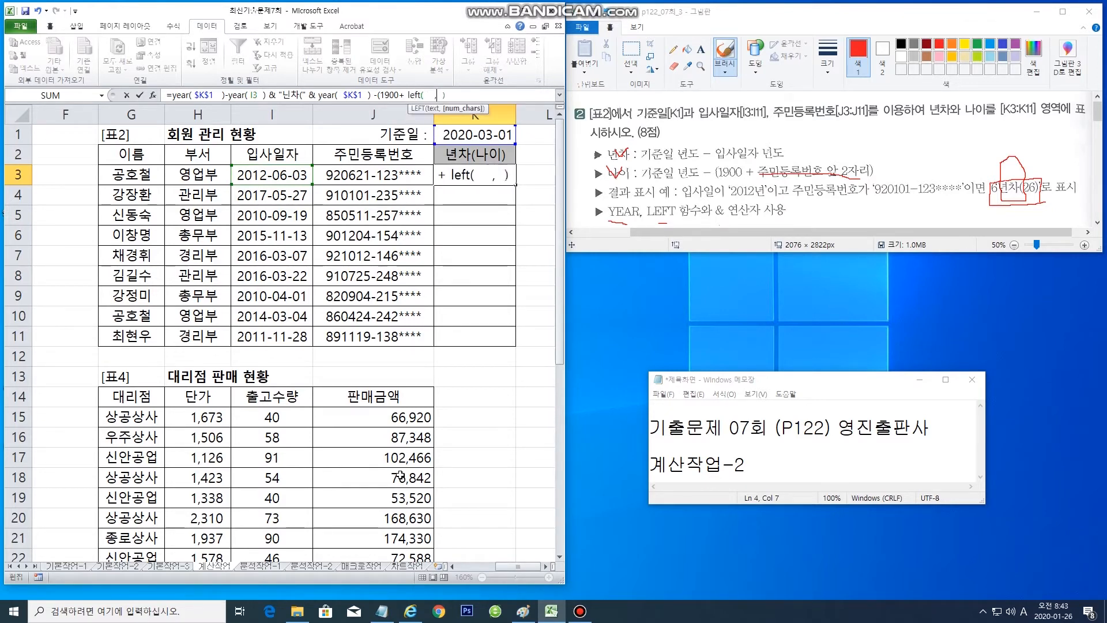
text(   )  ))
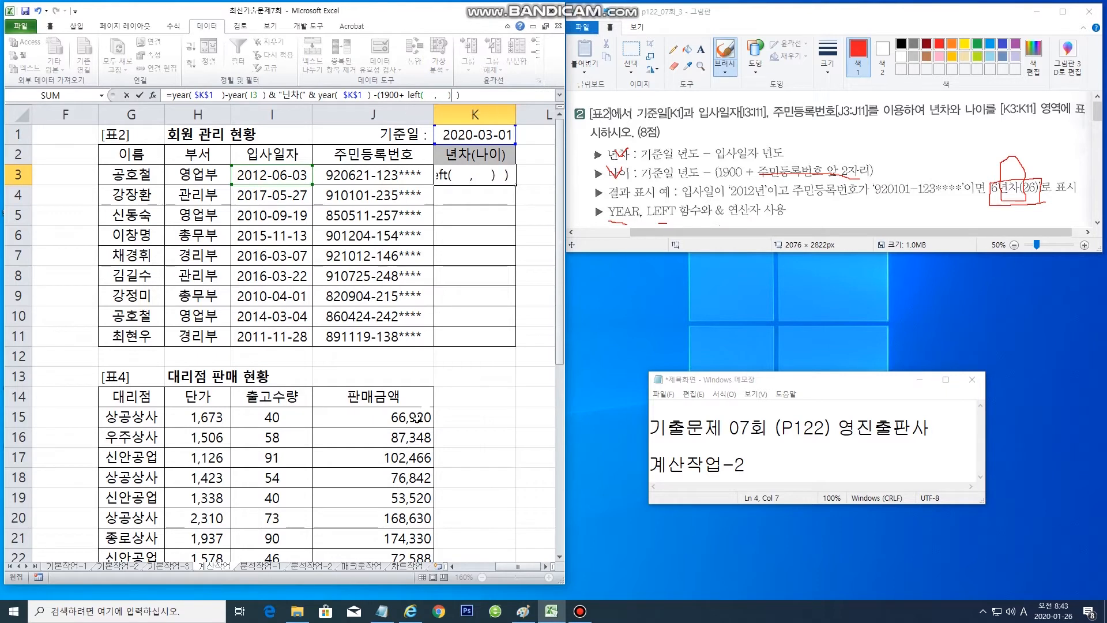
click(439, 95)
text(2)
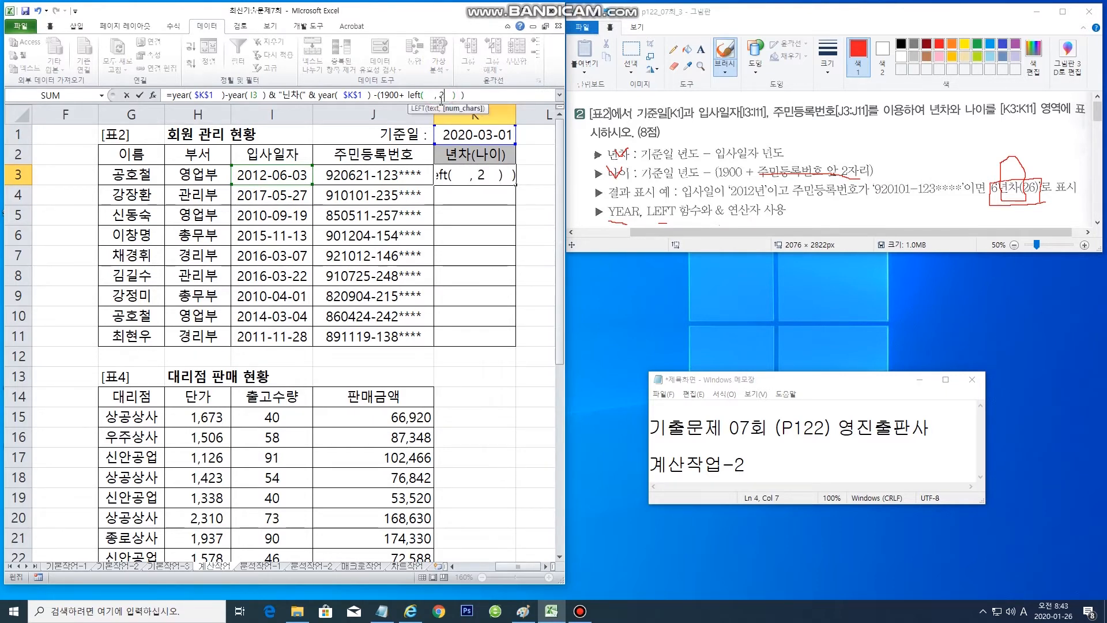
click(427, 97)
click(354, 175)
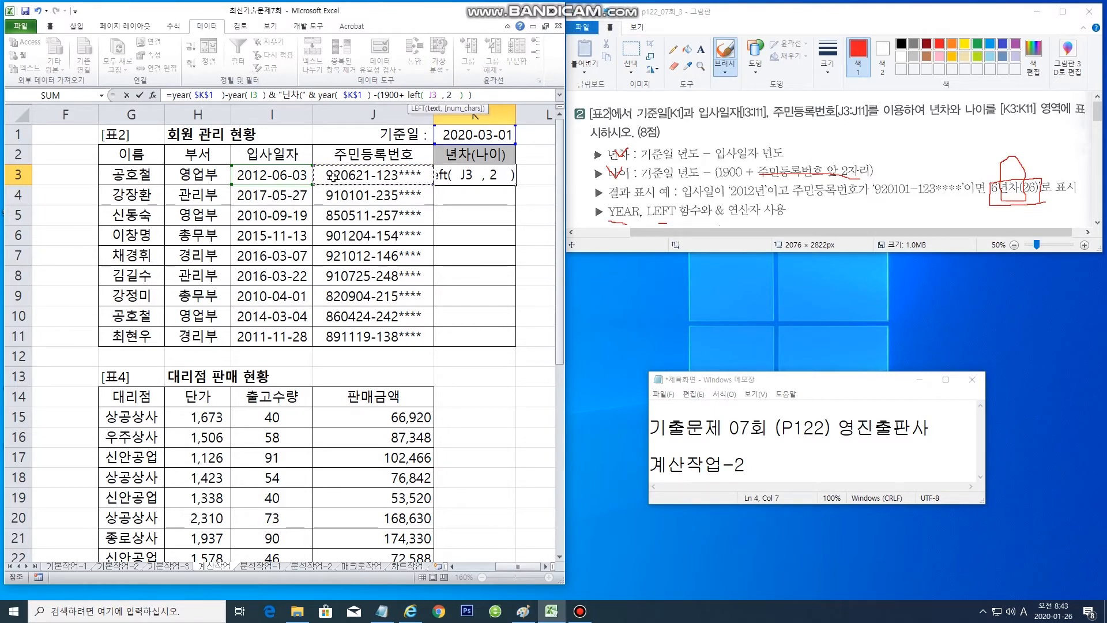
Append & ")" to the end of the K3 formula and commit it
click(511, 95)
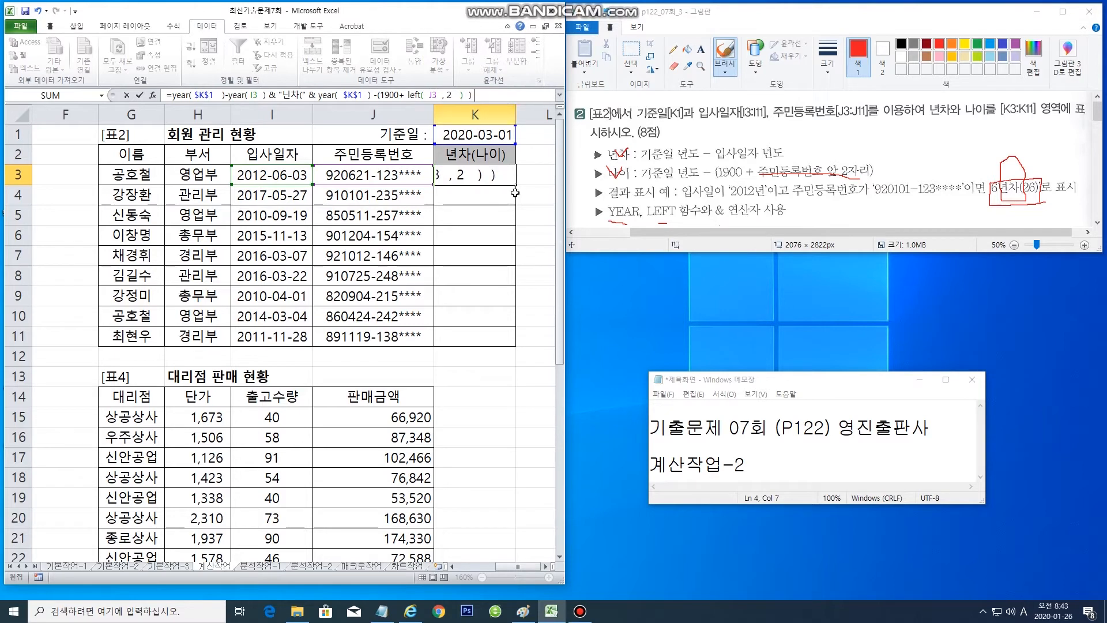
text(&)
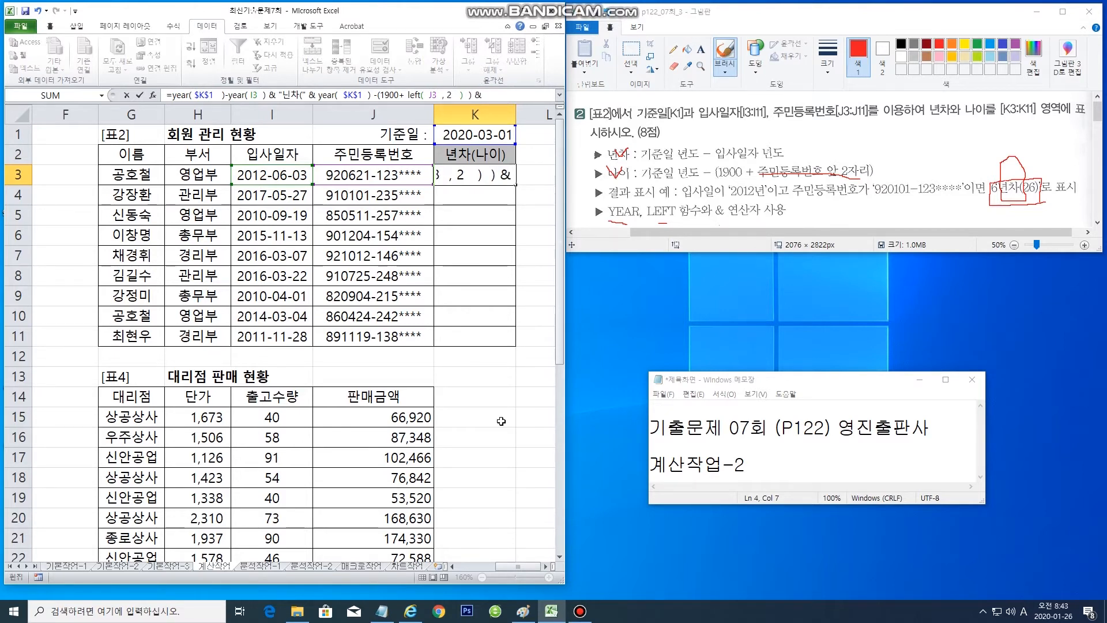
text( "))
key(Return)
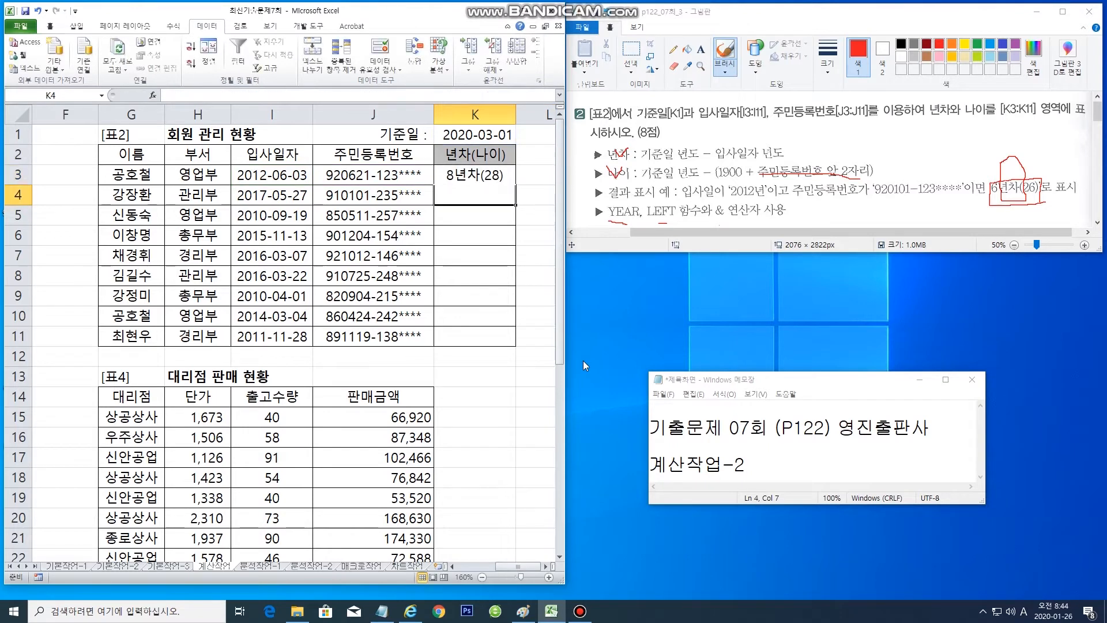
Copy the K3 formula down the 년차(나이) column through K11 and deselect the range
click(498, 176)
drag(518, 185, 515, 346)
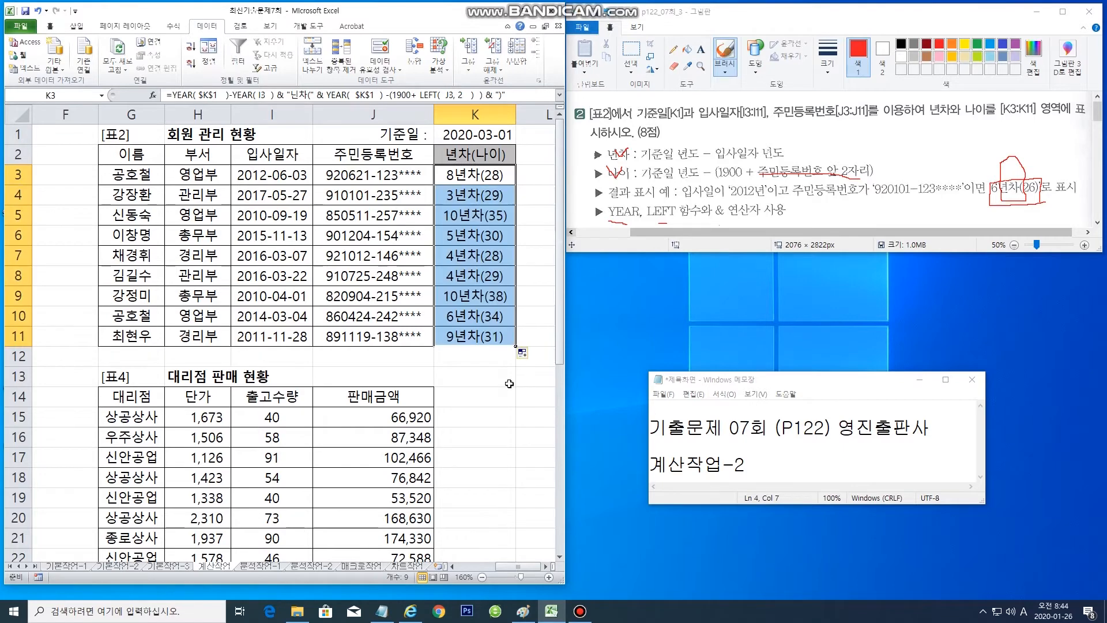
click(509, 384)
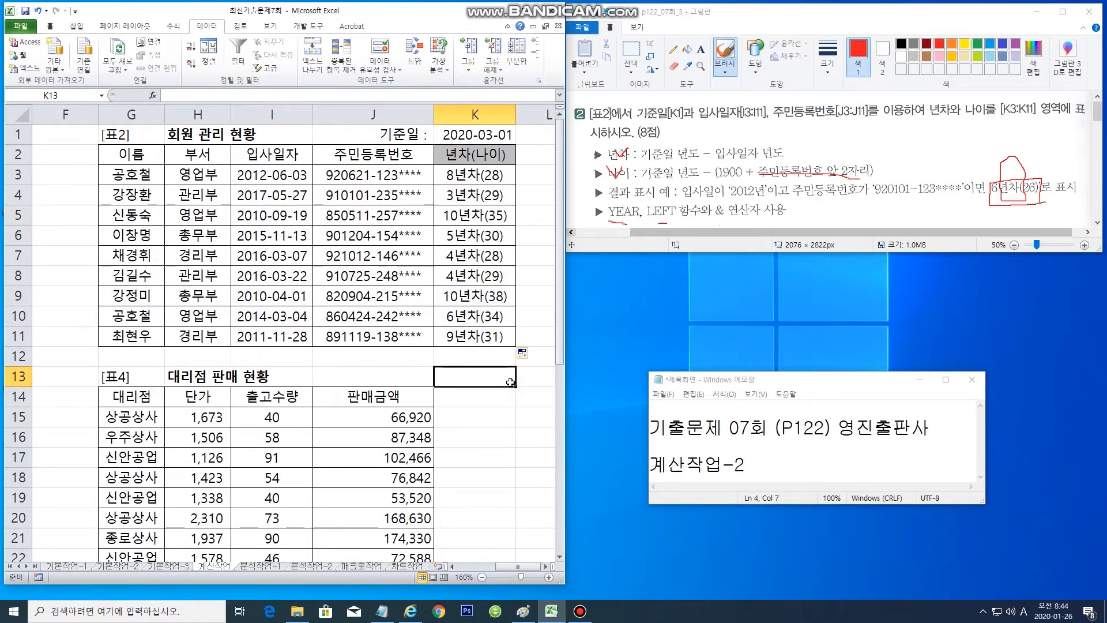
click(542, 372)
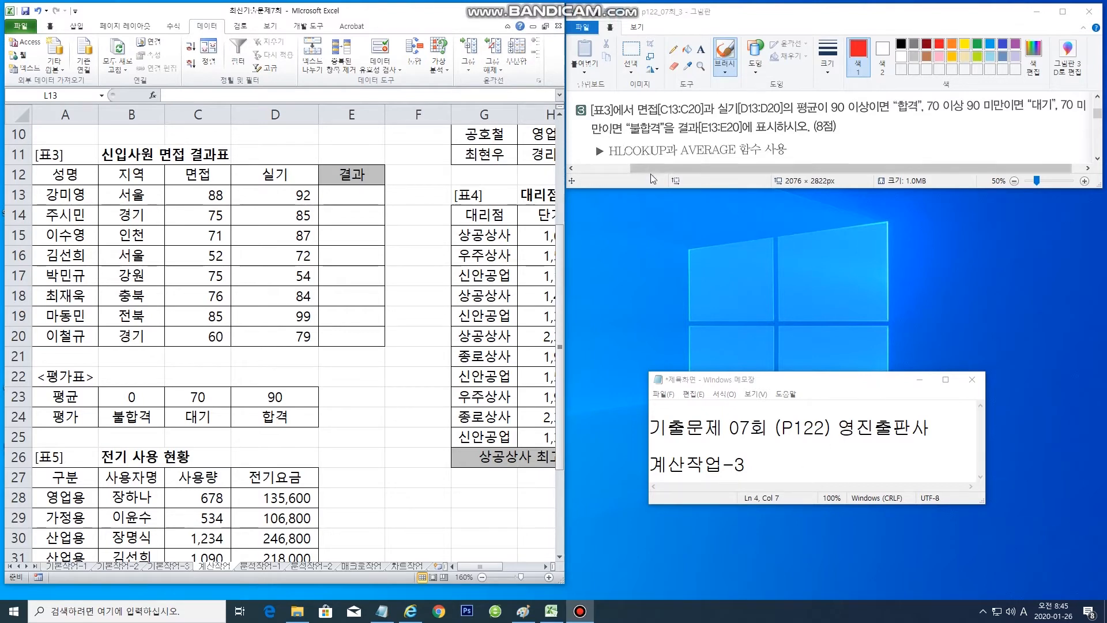
Underline the function names HLOOKUP and AVERAGE in the Paint instructions for question 3
click(612, 161)
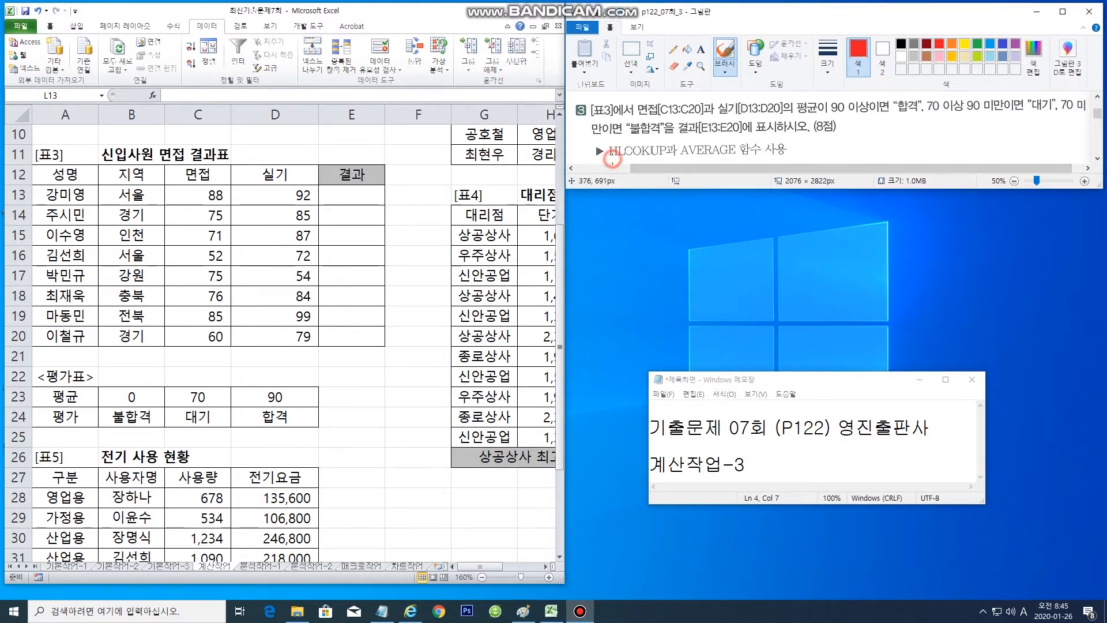
drag(612, 161, 638, 160)
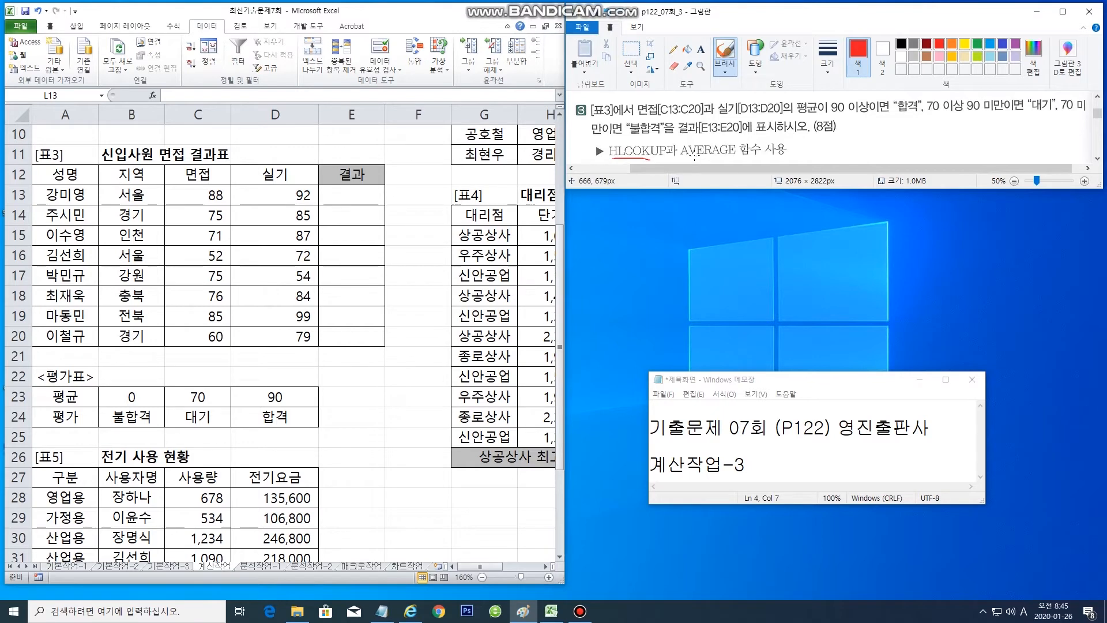
drag(691, 153, 746, 154)
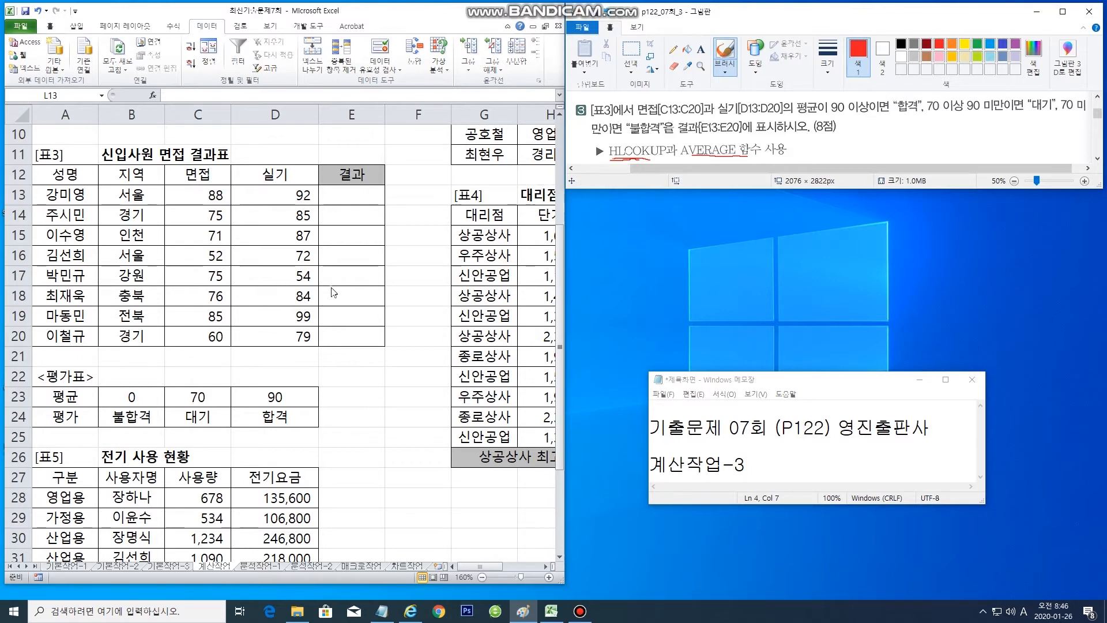
Start an HLOOKUP formula in E13 of the Excel sheet, with its four comma-separated arguments left blank
click(356, 194)
click(353, 193)
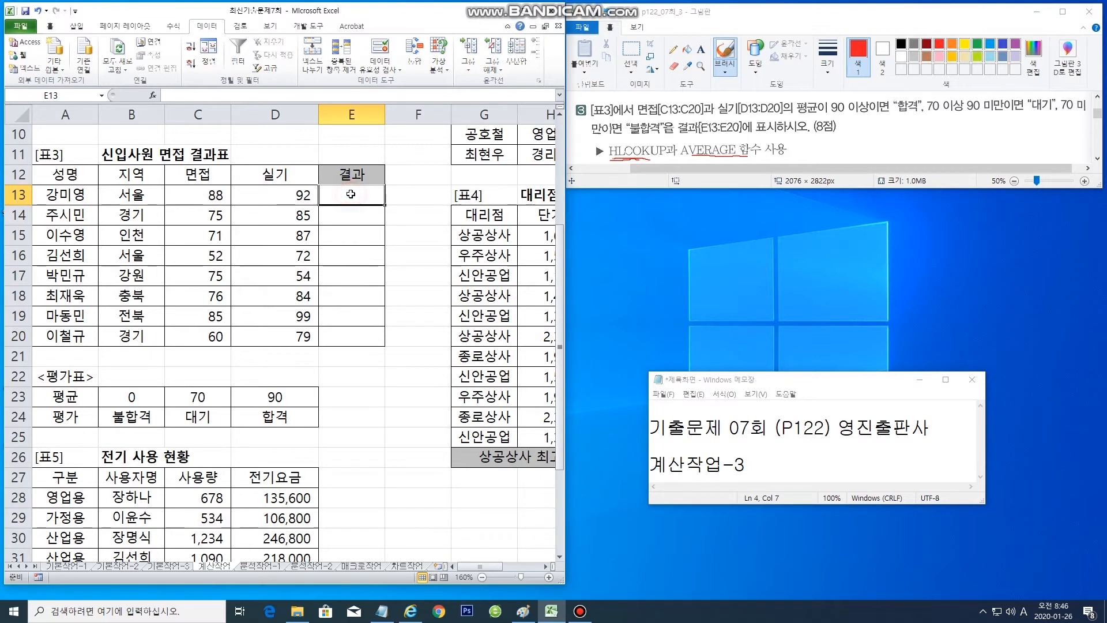
click(198, 92)
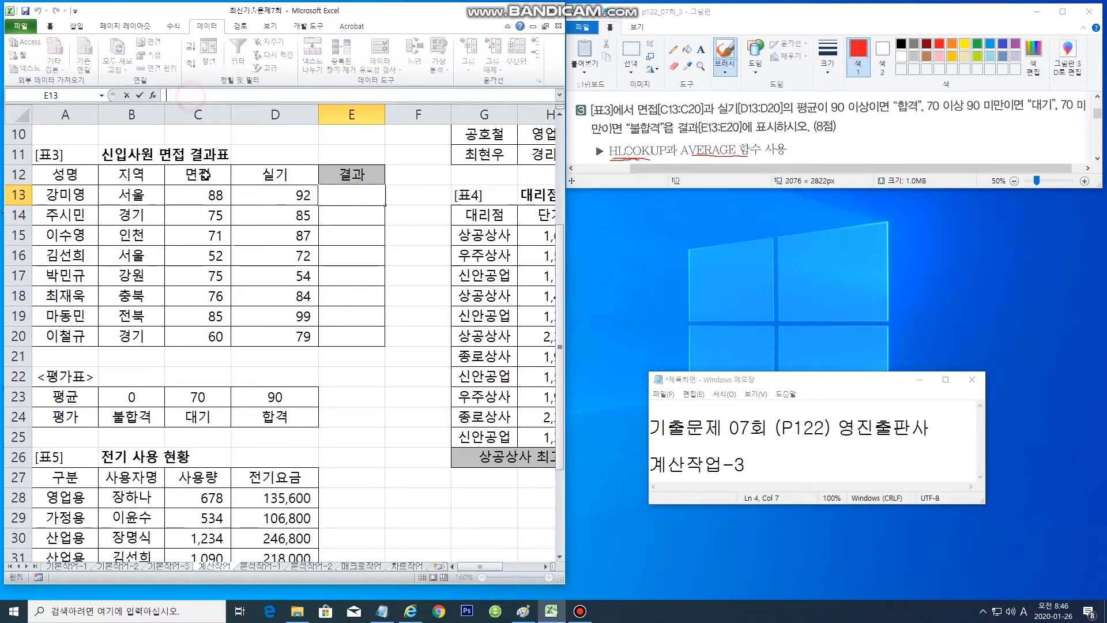
text(=)
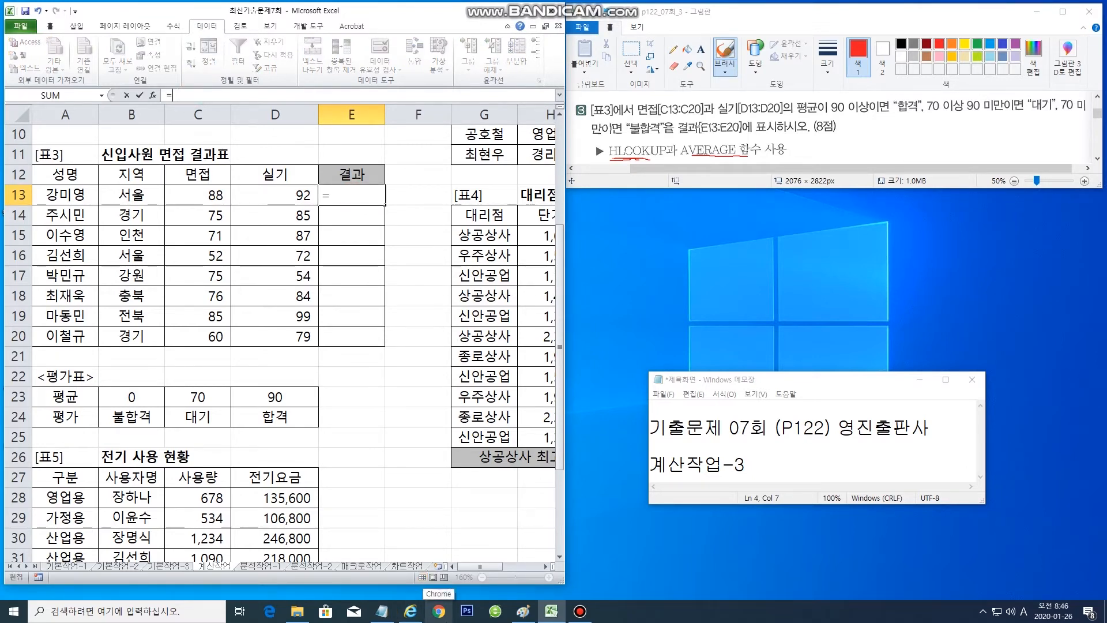
text(hlookup()
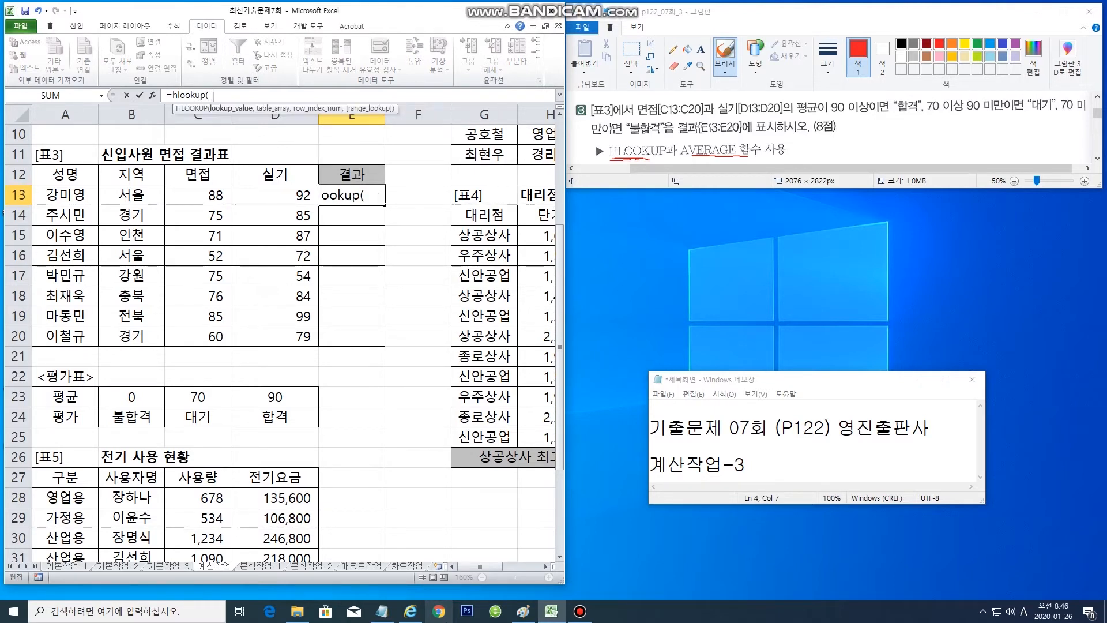
text(      ,      ,      ,)
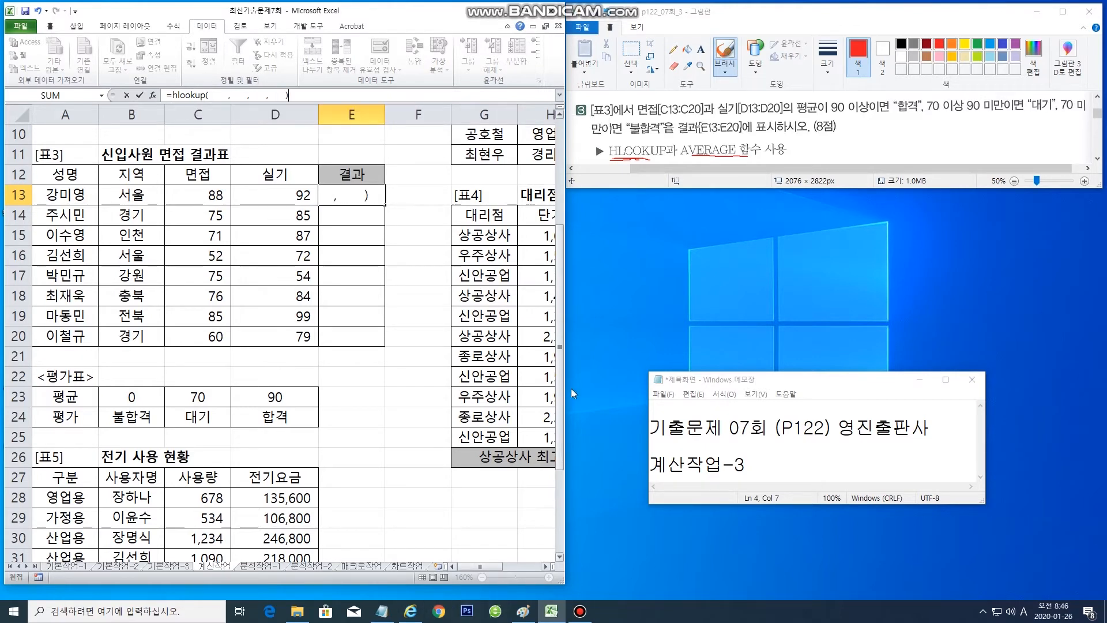
Fill the E13 HLOOKUP arguments with table range $B$23:$D$24, row index 2 and range lookup 1
click(278, 95)
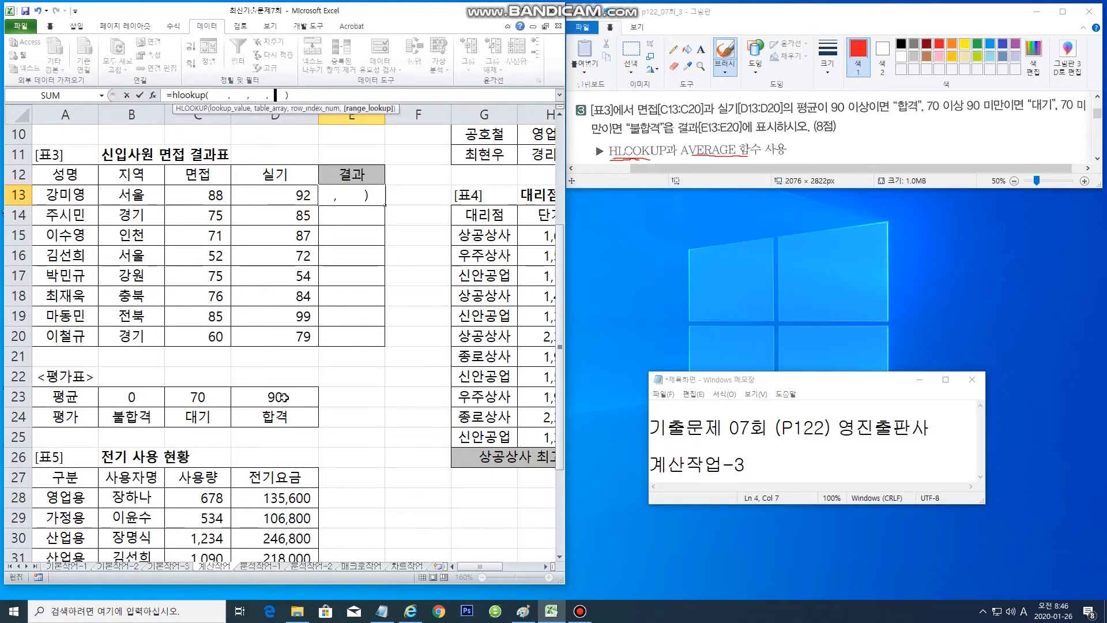
text(1)
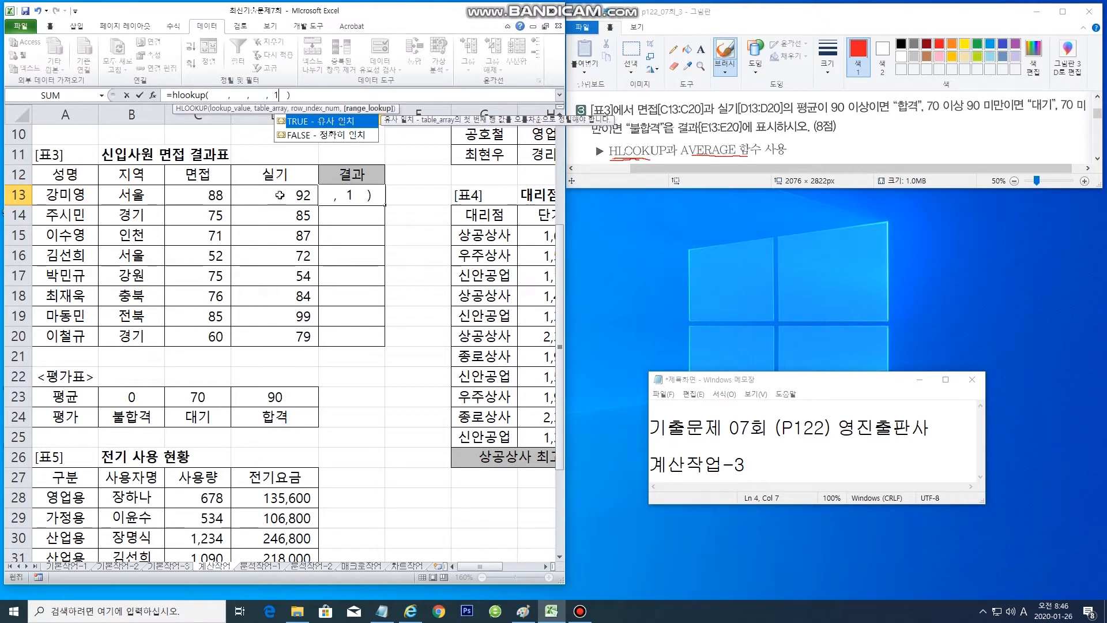
click(240, 96)
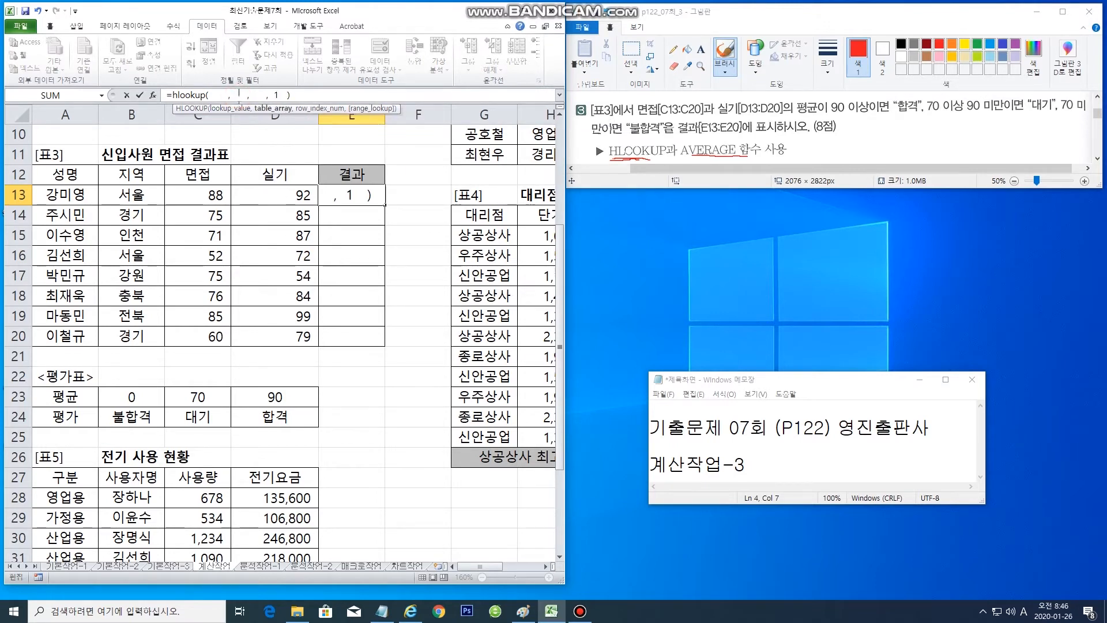
drag(127, 397, 272, 418)
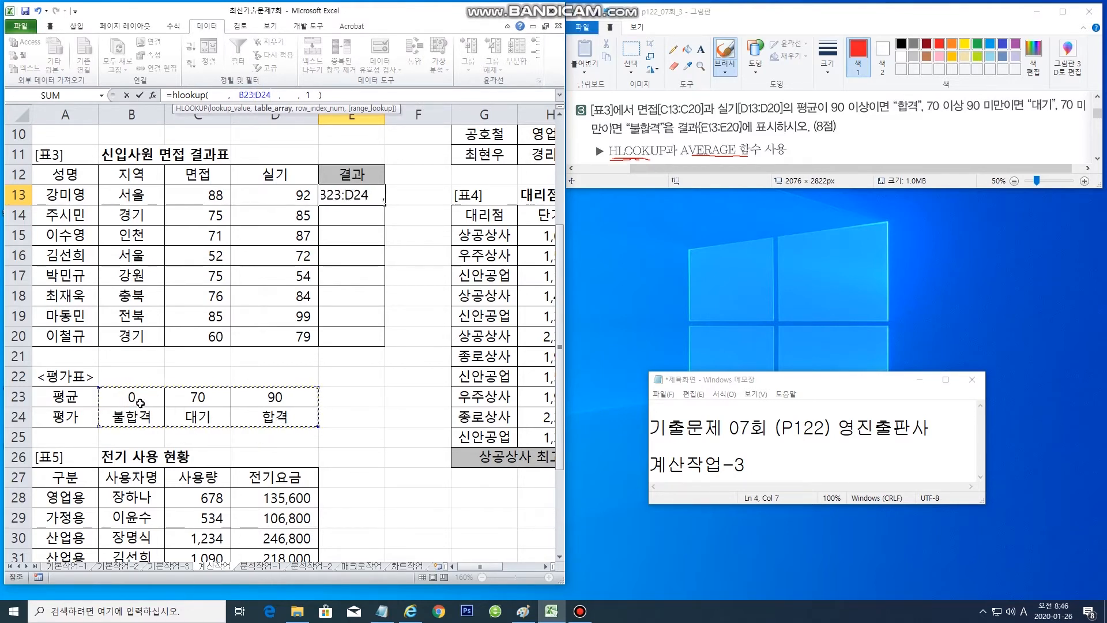
key(F4)
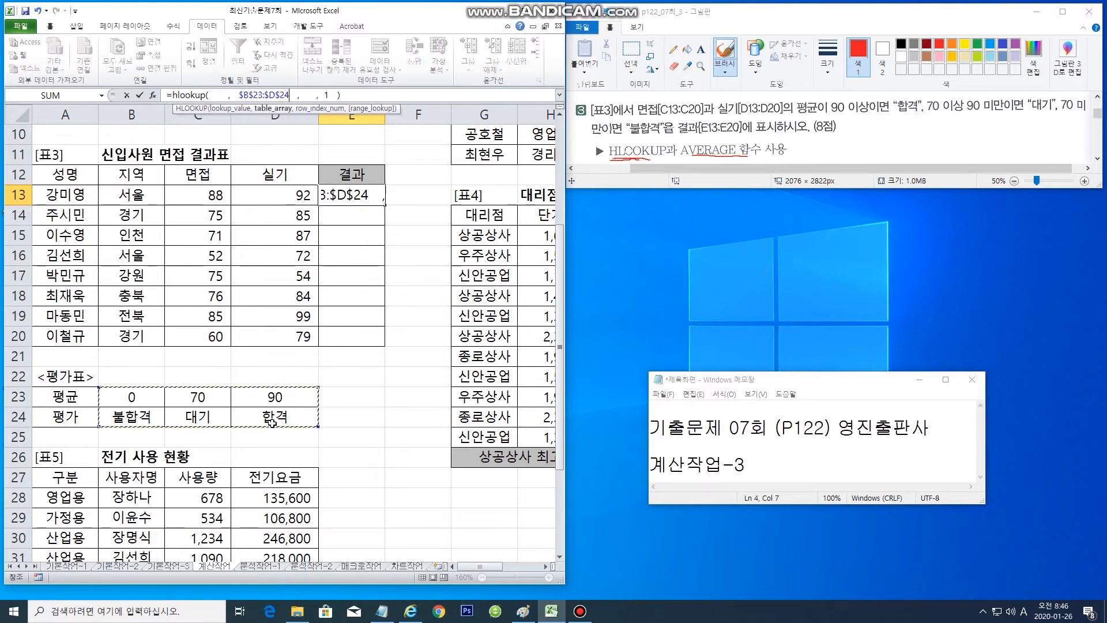
click(314, 97)
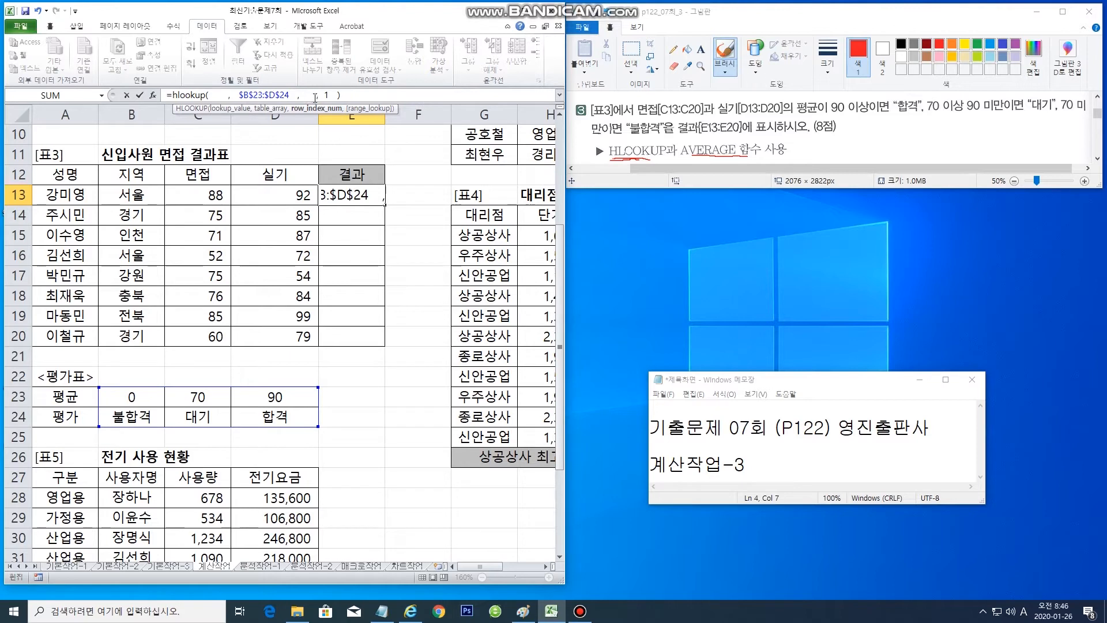
double_click(308, 95)
text(2)
Enter AVERAGE(C13:D13) as the lookup value of the E13 HLOOKUP formula and commit it
click(220, 96)
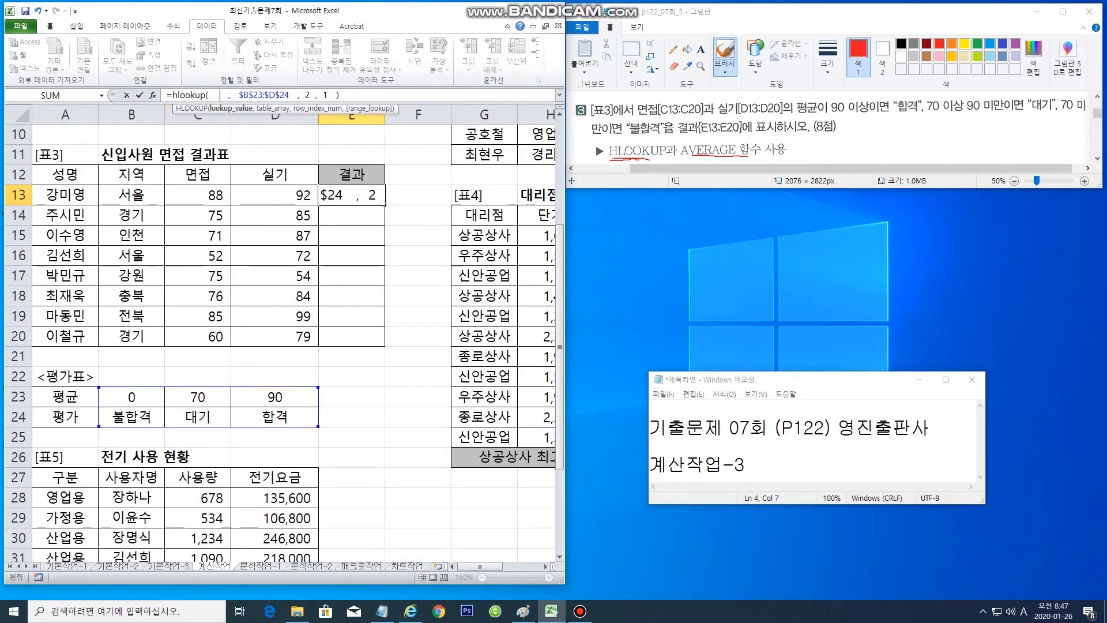
text(a)
text(verag)
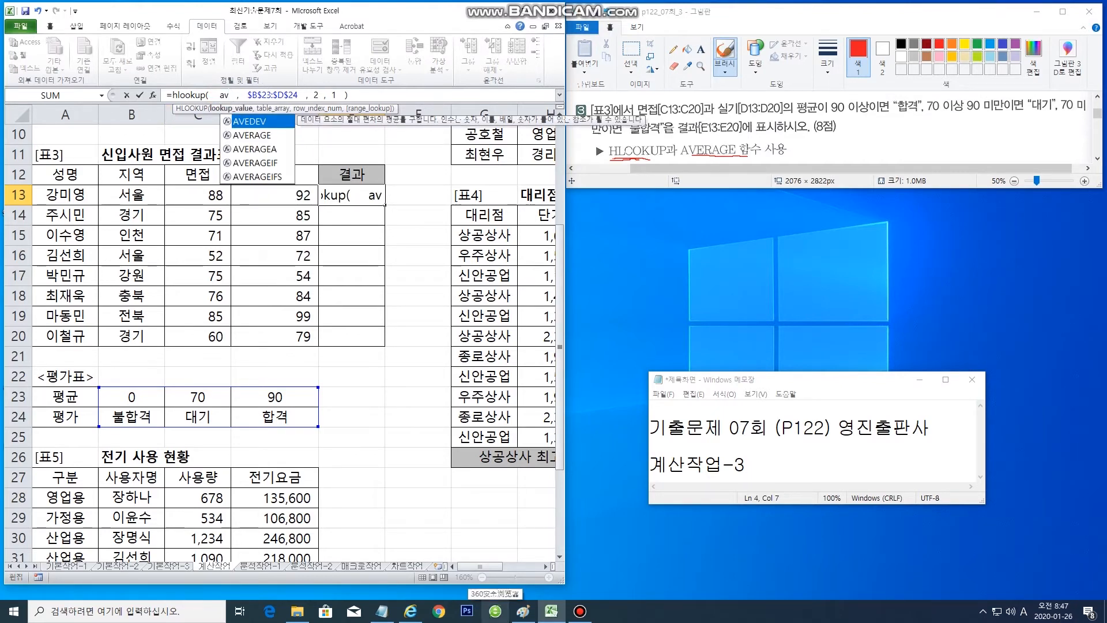
text(e( ))
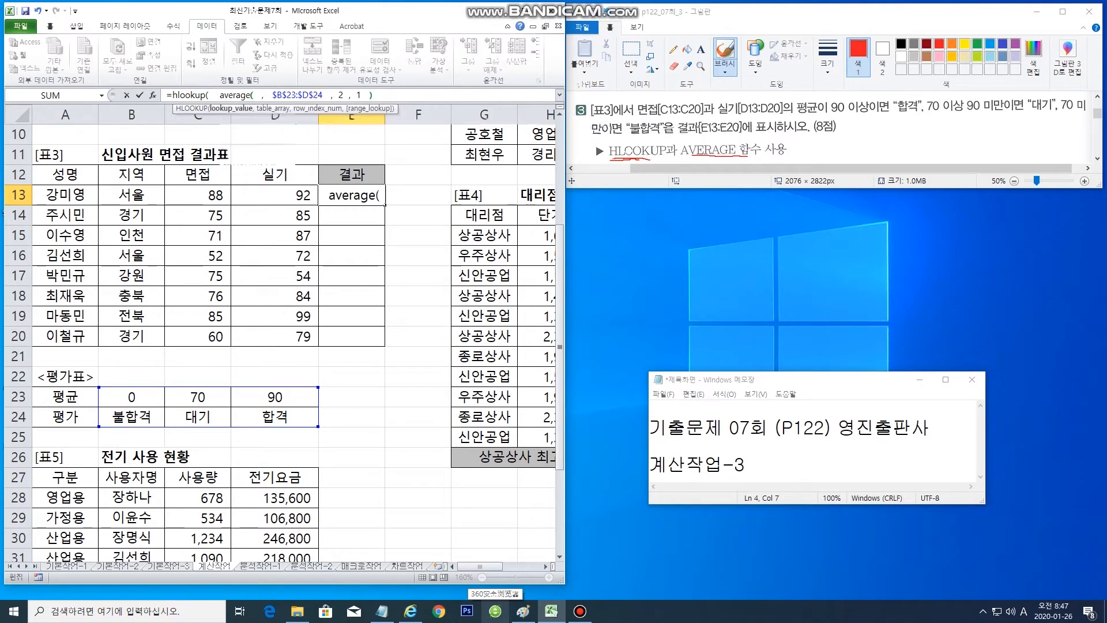
key(Left)
key(Right)
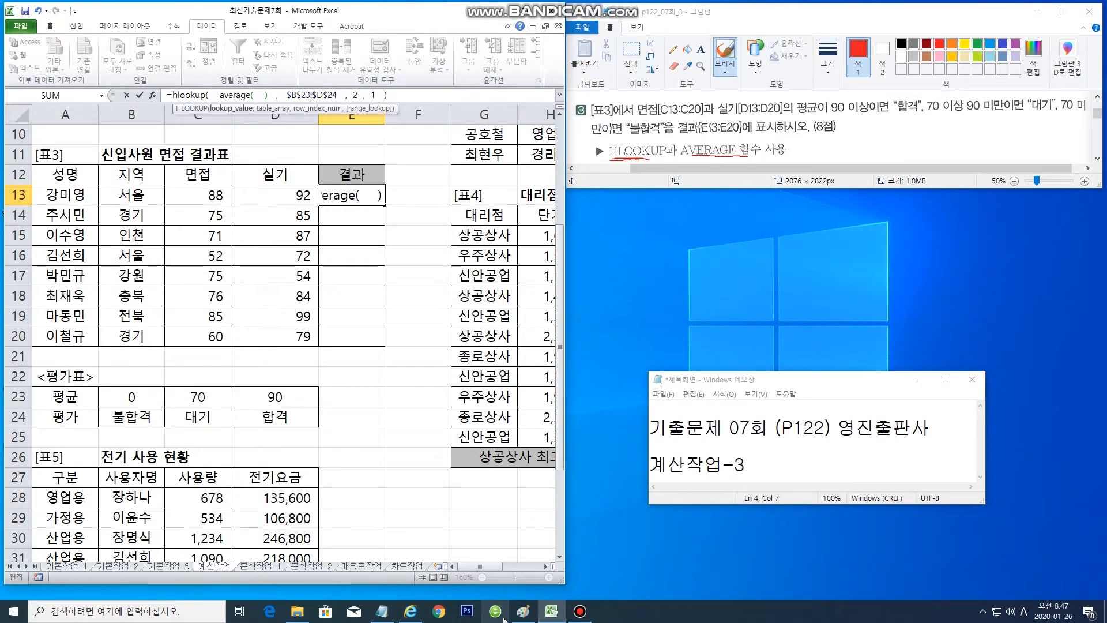
click(259, 95)
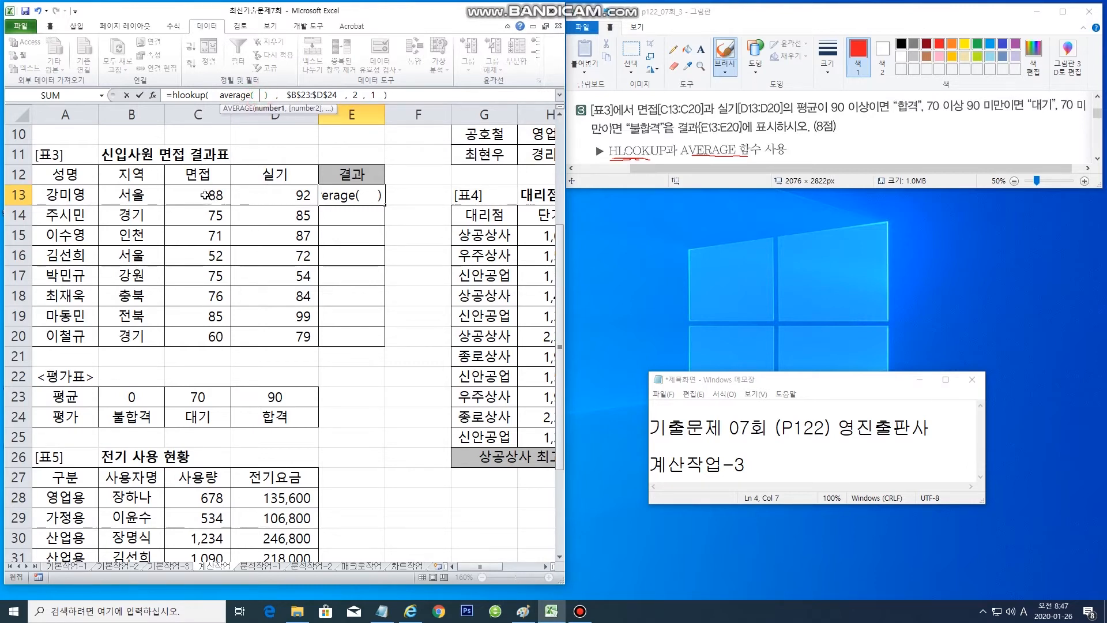
drag(198, 190, 276, 195)
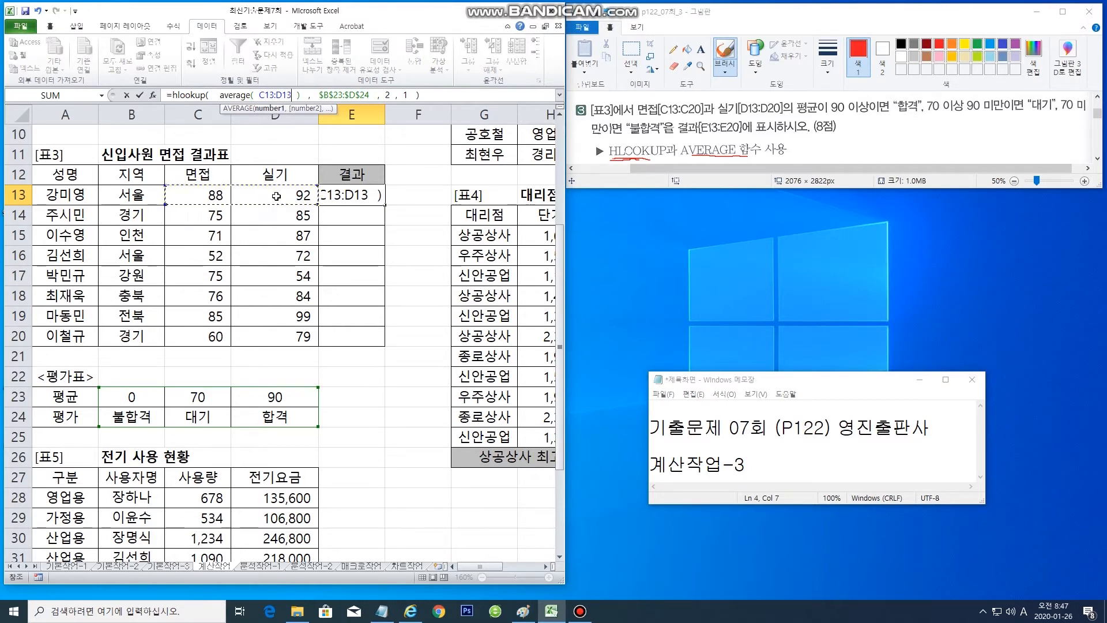
key(Return)
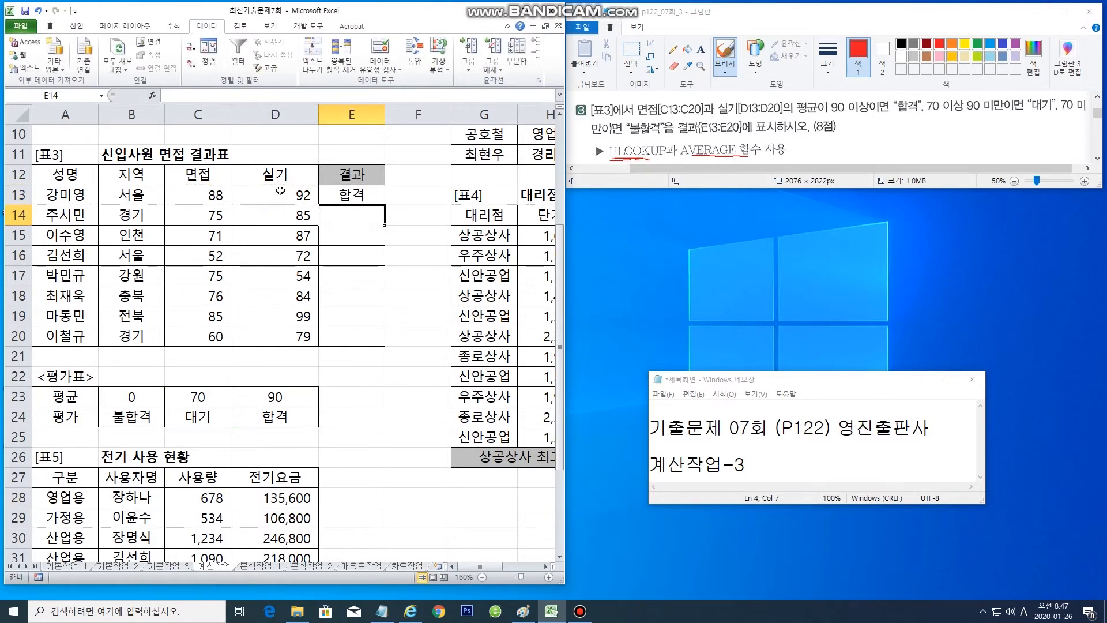
Copy the E13 formula down the 결과 column through E20
click(349, 192)
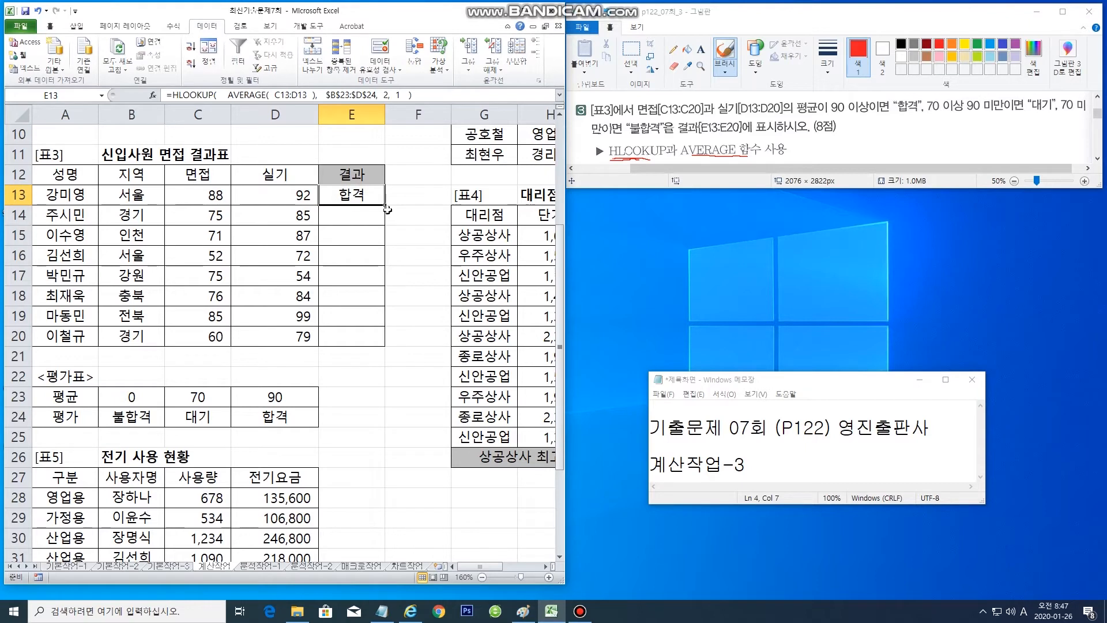
drag(384, 205, 384, 348)
double_click(393, 405)
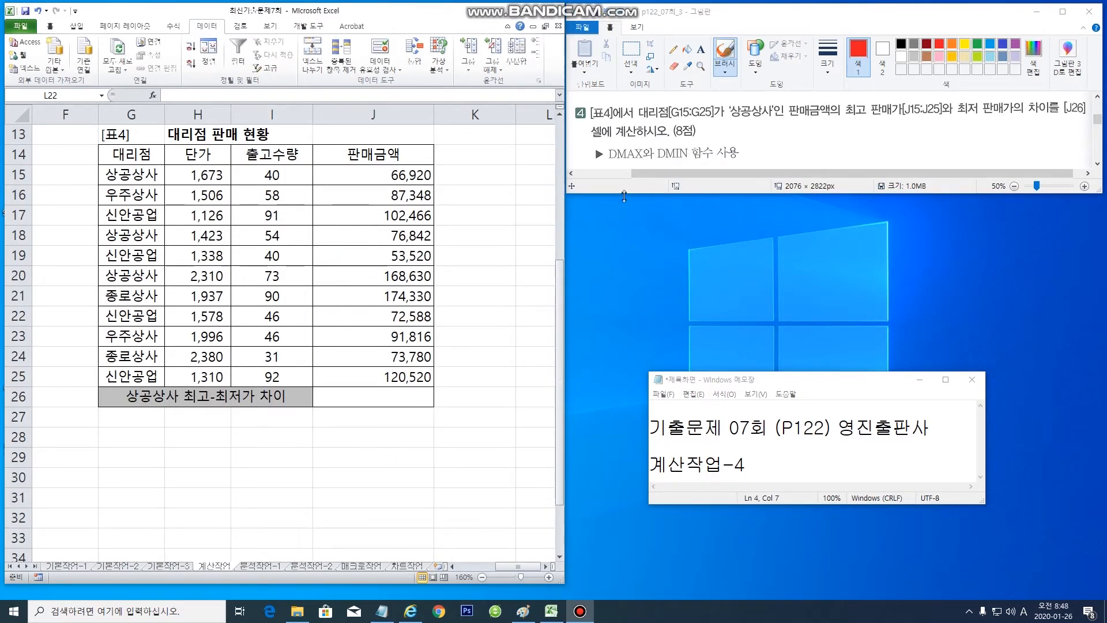
Underline DMAX and DMIN and circle the word 차이 in the Paint instructions for question 4
click(614, 167)
drag(613, 167, 693, 166)
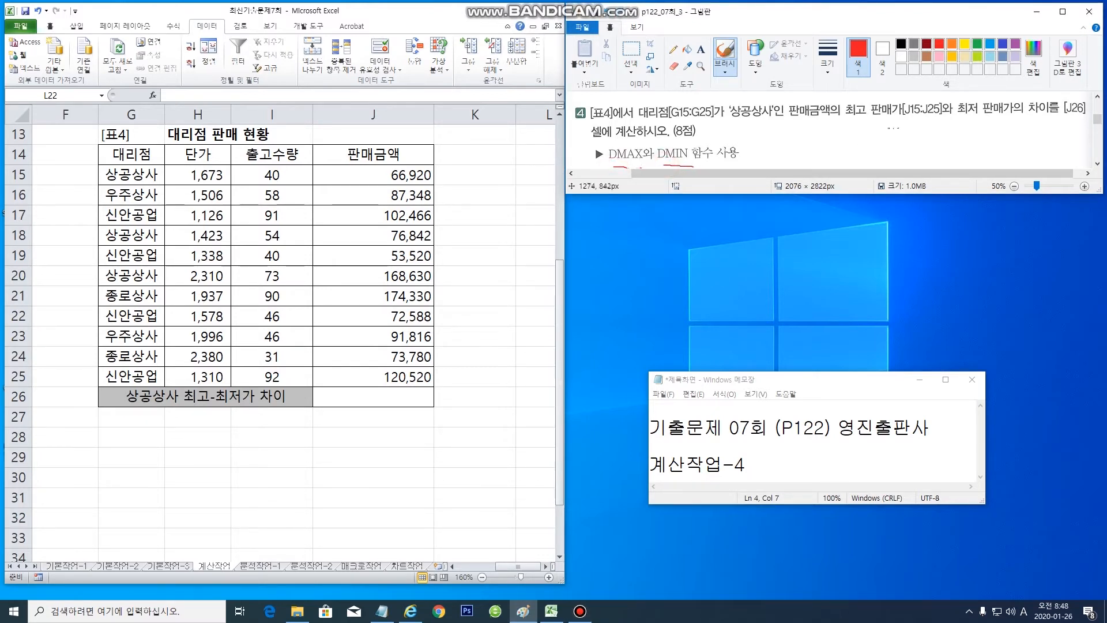
mouse_move(1047, 122)
mouse_down()
mouse_move(1031, 113)
mouse_move(1043, 119)
mouse_up()
Start a formula in J26 of the Excel sheet that subtracts DMIN from DMAX, leaving the three comma-separated arguments of each function blank
click(378, 398)
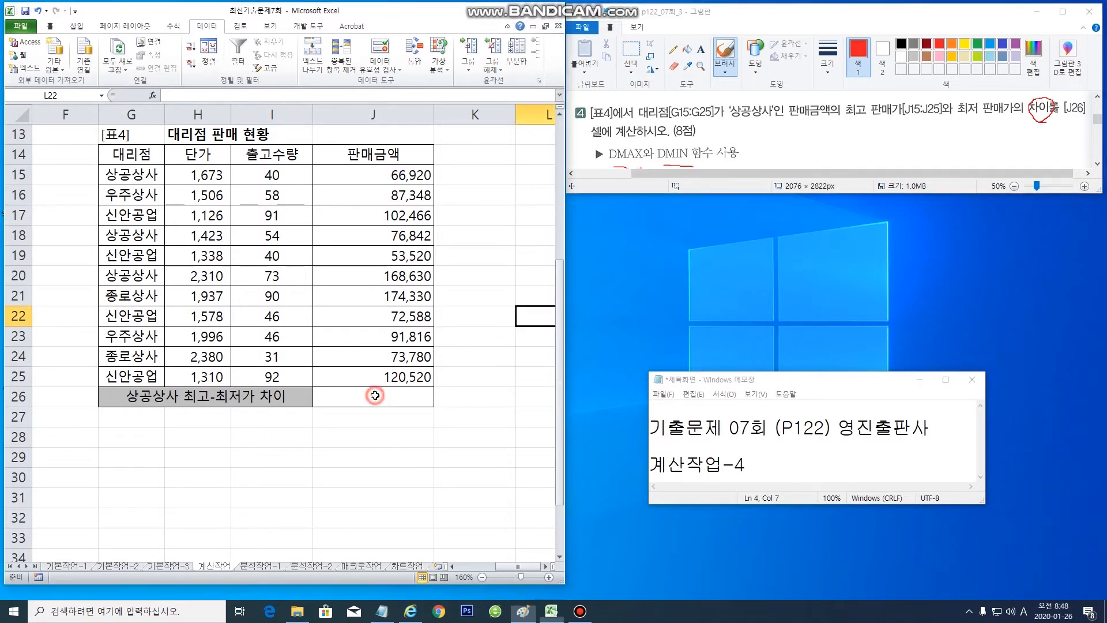
click(376, 399)
key(F2)
text(=dm)
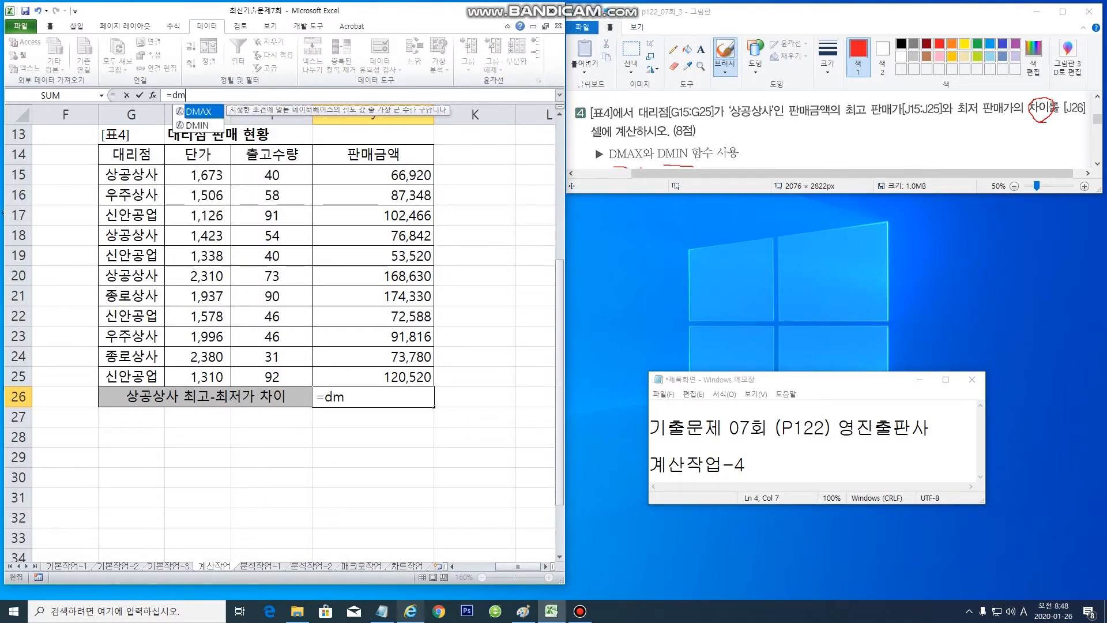
text(ax(    ,   ,)
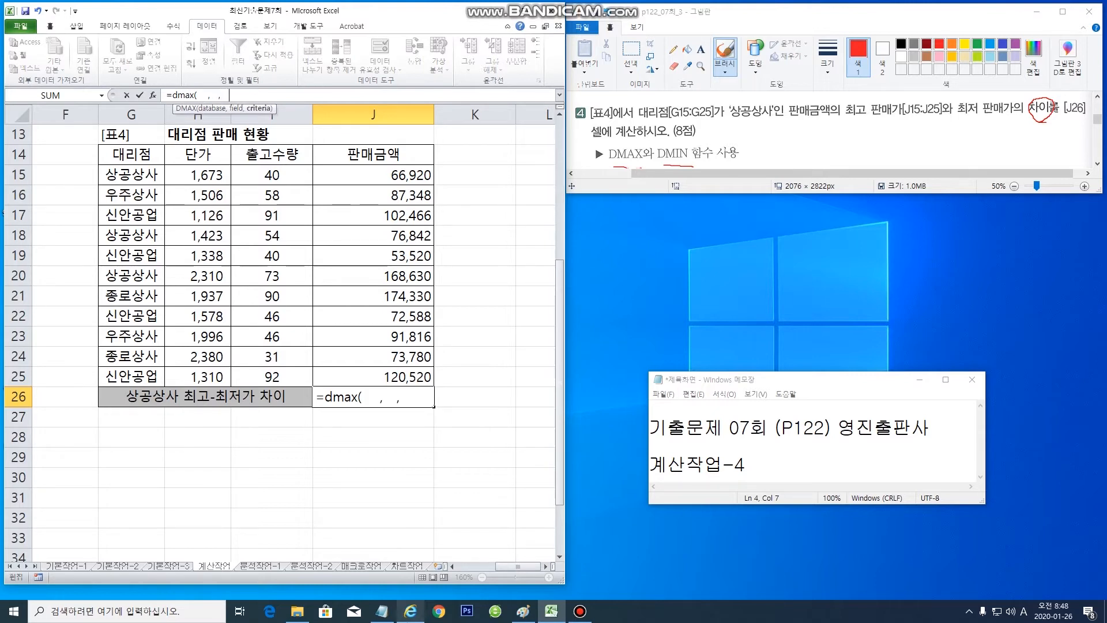
text(   )-)
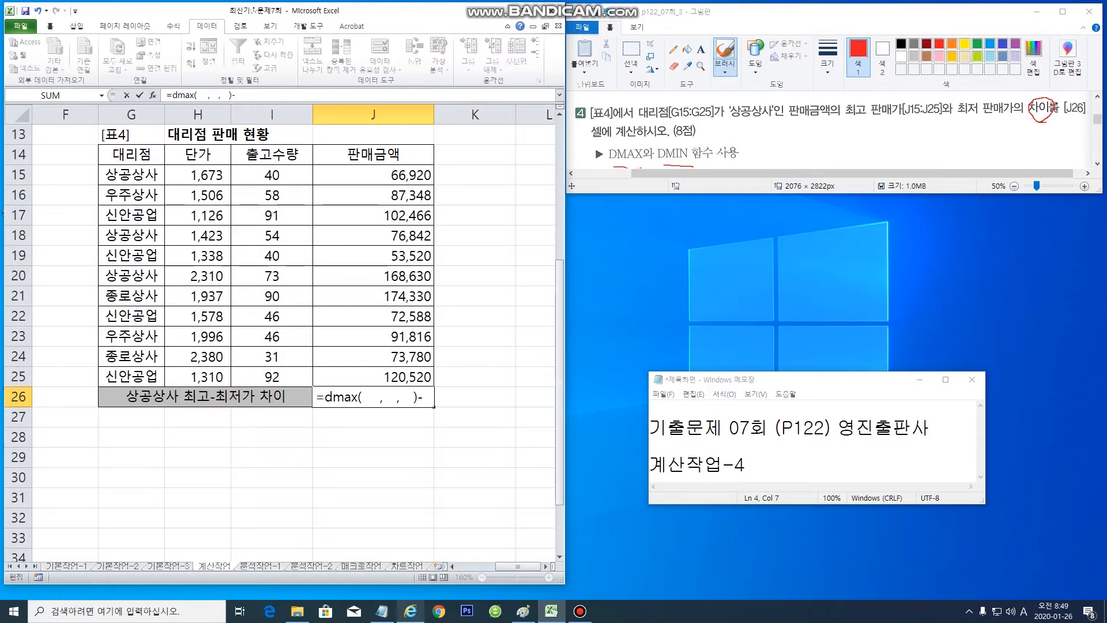
text(dmin()
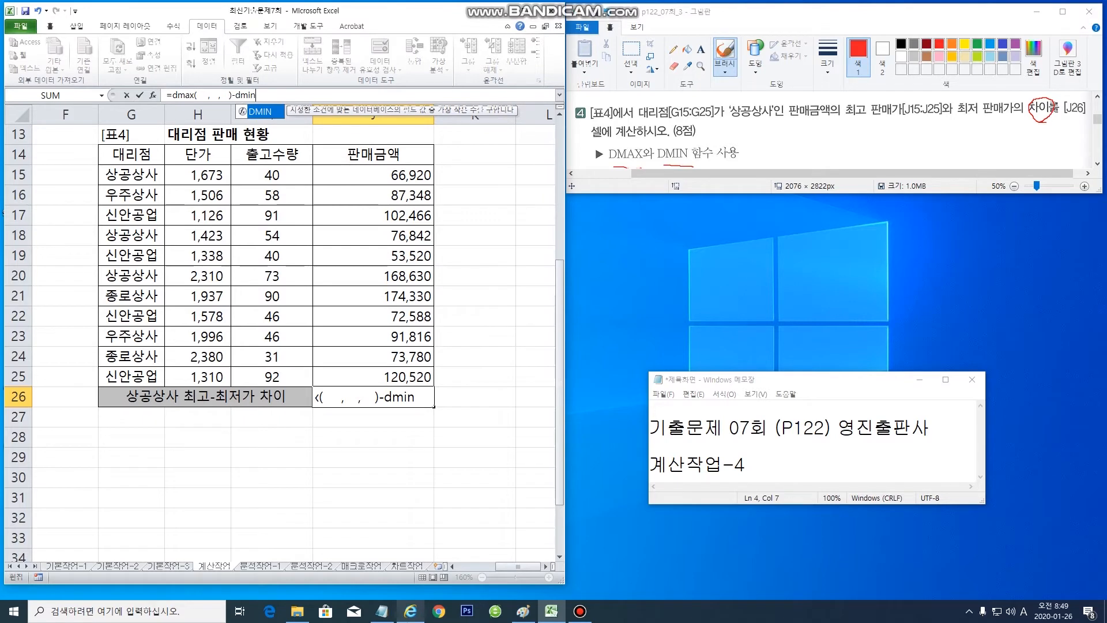
text(,   )
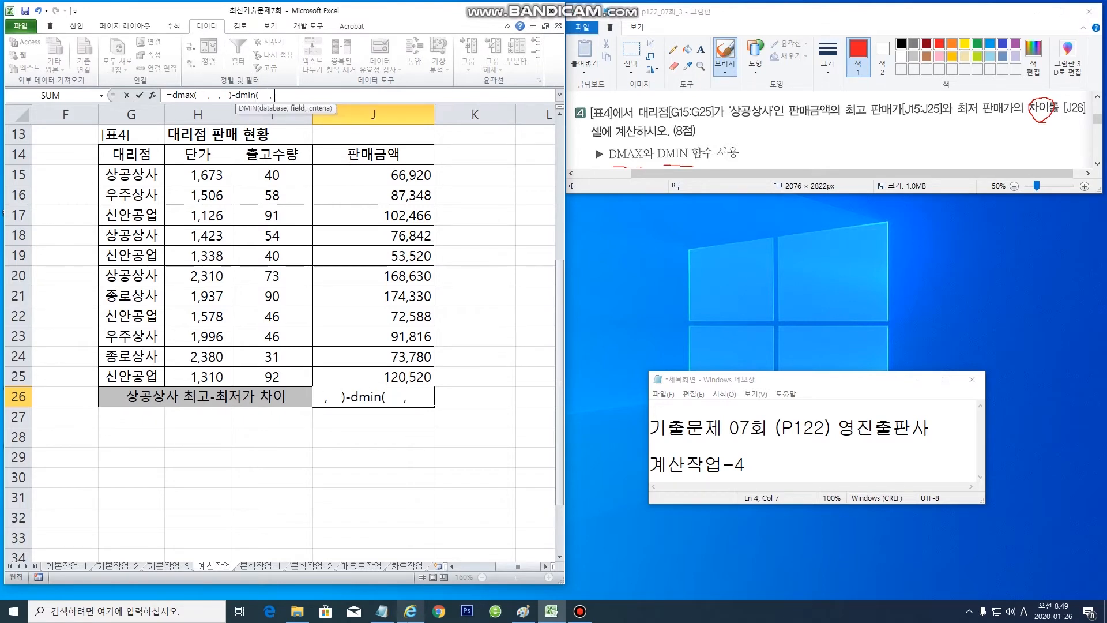
text(,)
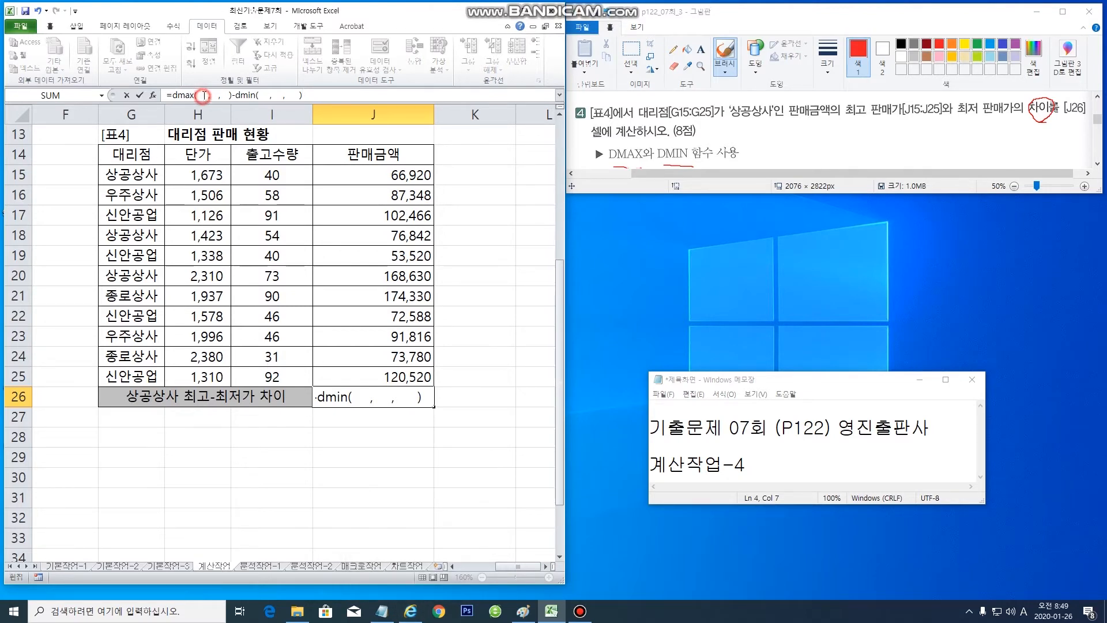
Set the database argument of both DMAX and DMIN in J26 to G14:J25
click(205, 97)
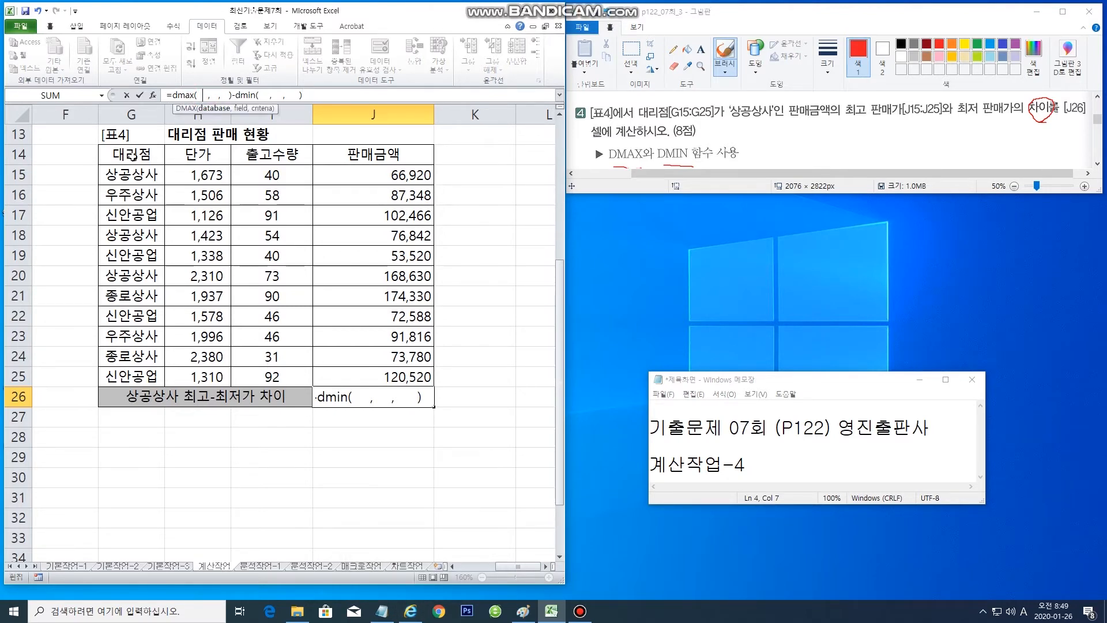
drag(128, 154, 385, 375)
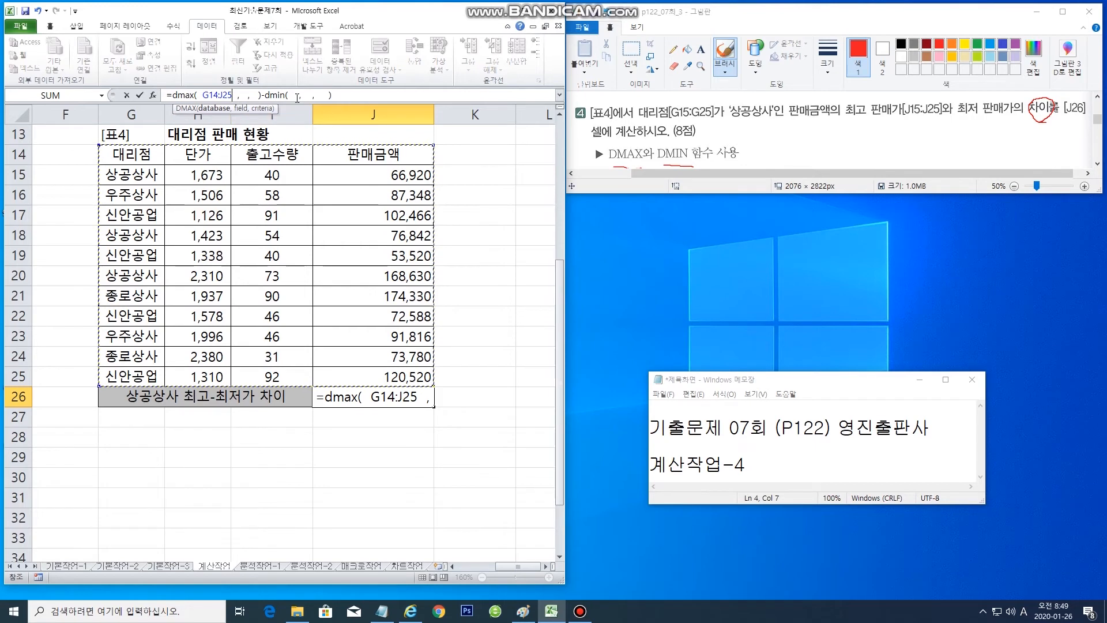
click(293, 95)
drag(131, 154, 360, 378)
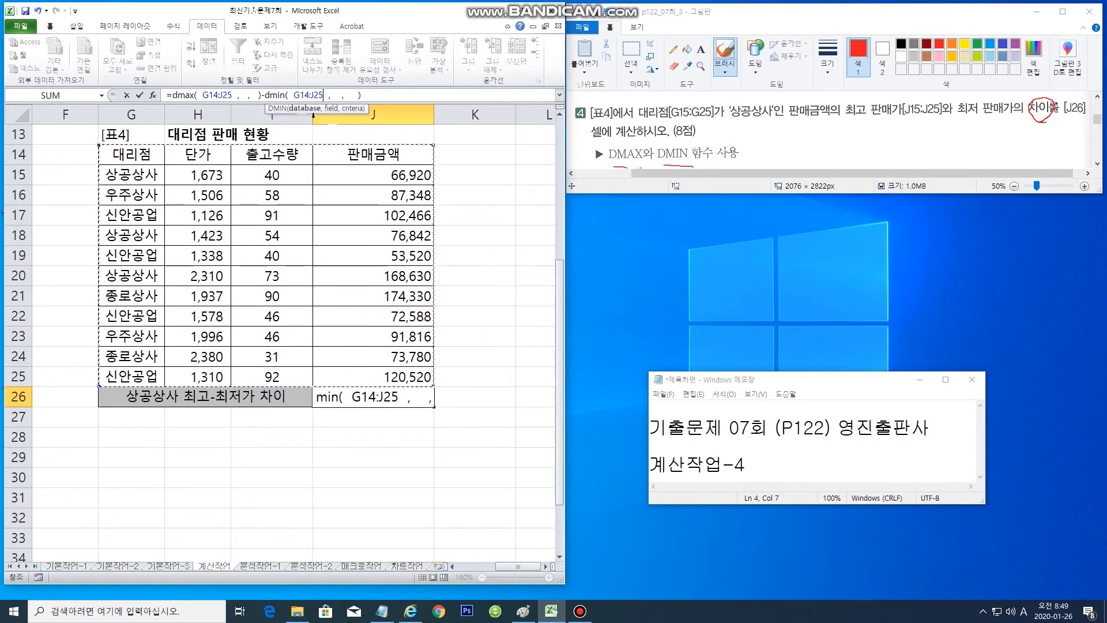
Set the criteria argument of both DMAX and DMIN in J26 to G14:G15
click(254, 95)
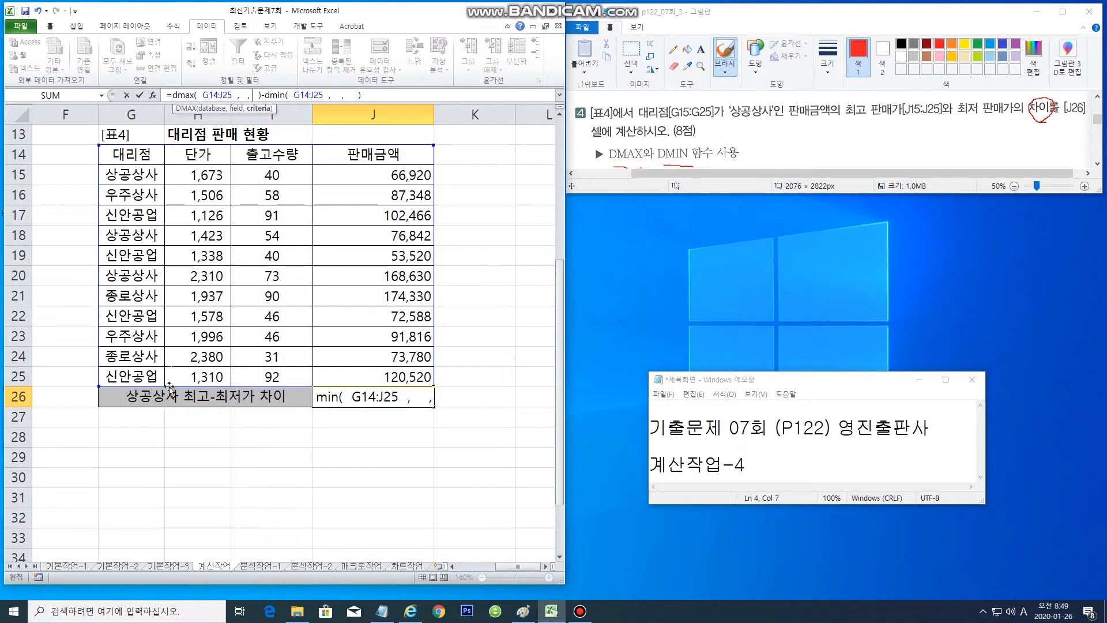
drag(132, 153, 137, 171)
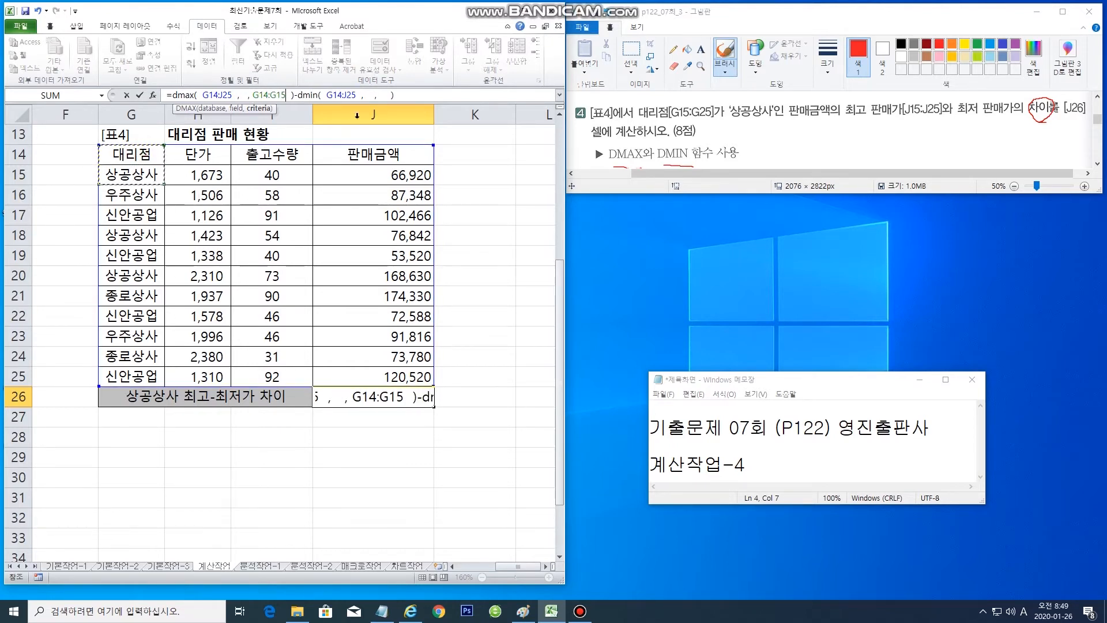
click(383, 95)
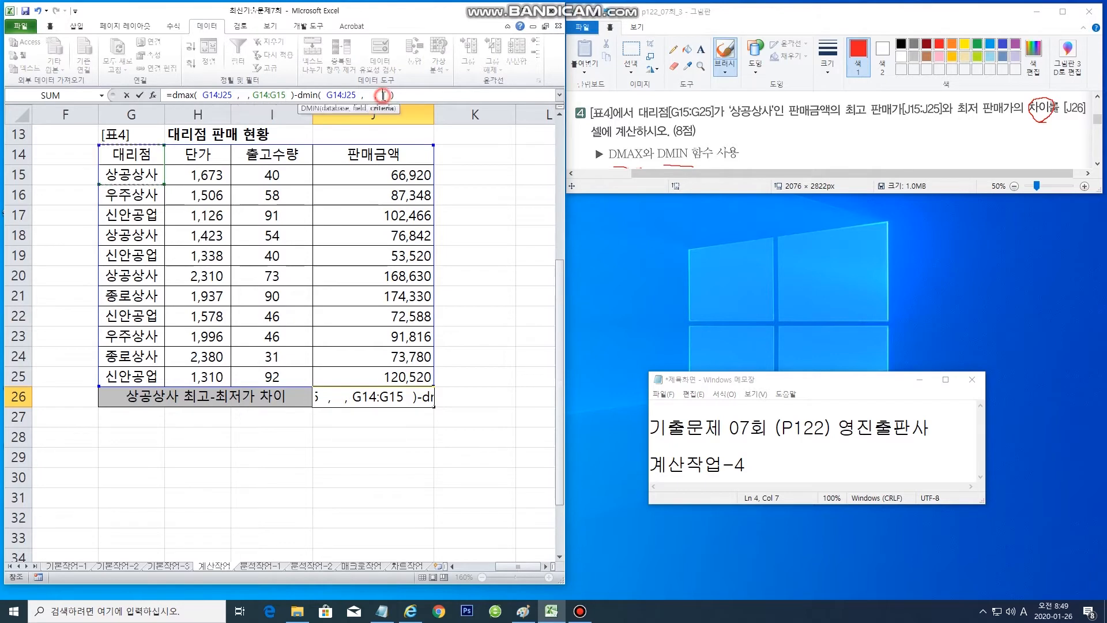
drag(146, 154, 143, 173)
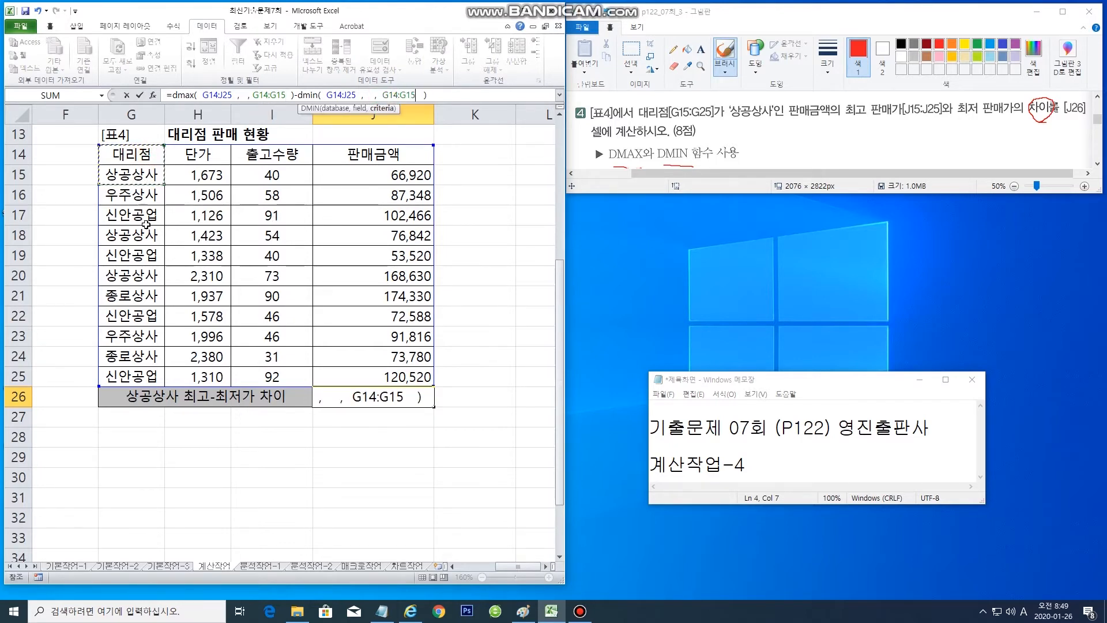
Underline 판매금액 in the Paint instructions for question 4 and enter 4 as the field argument of both DMAX and DMIN in J26
click(246, 95)
click(245, 96)
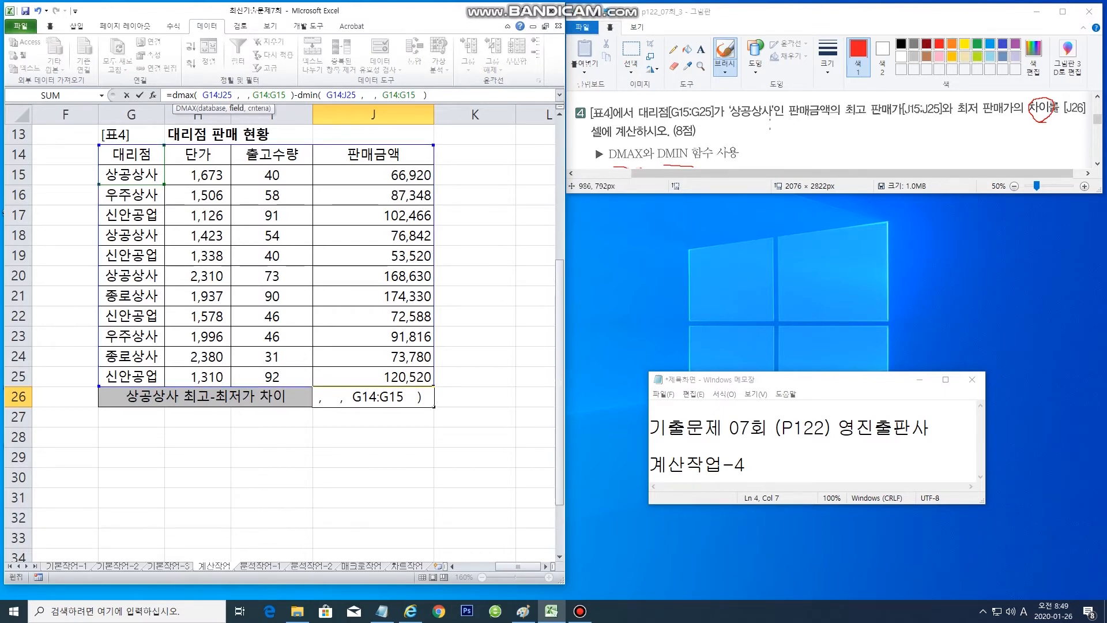
click(798, 119)
drag(798, 119, 830, 116)
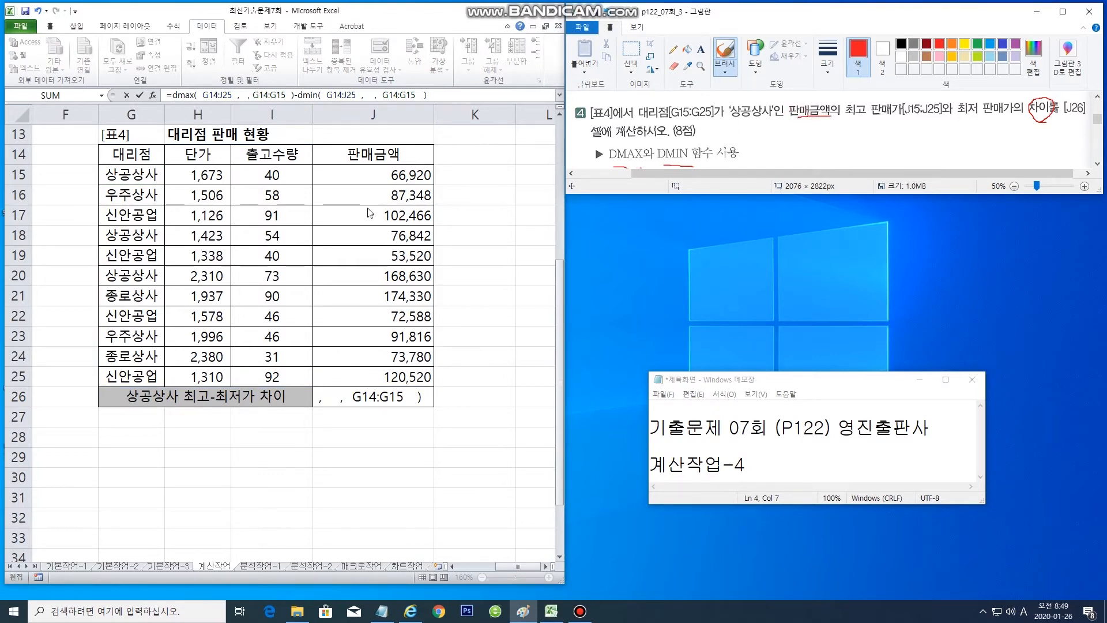
click(367, 151)
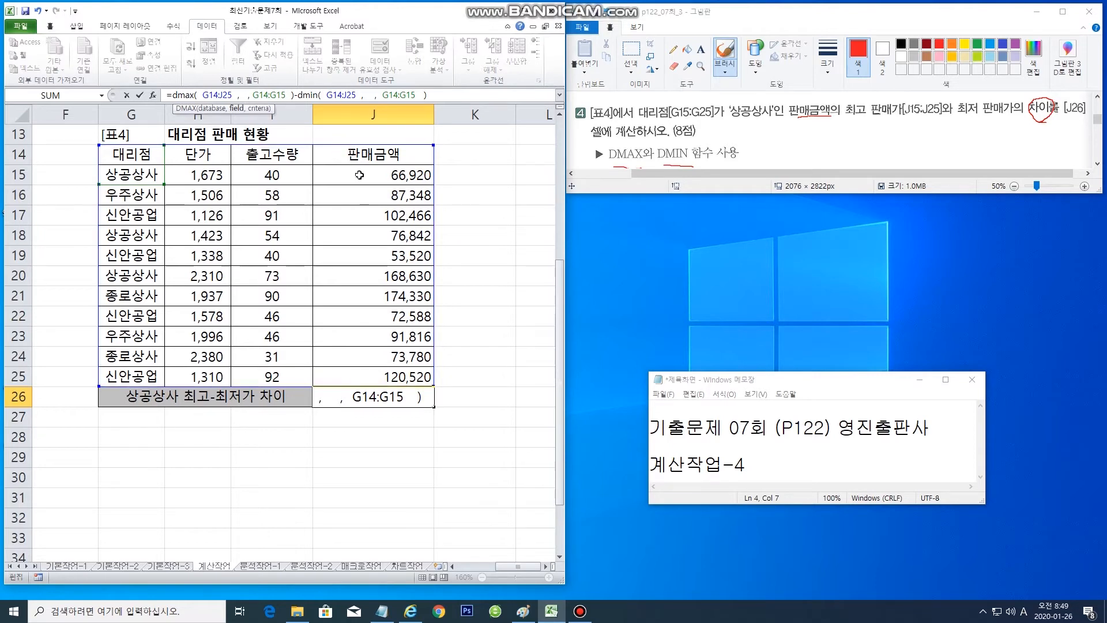
text(4)
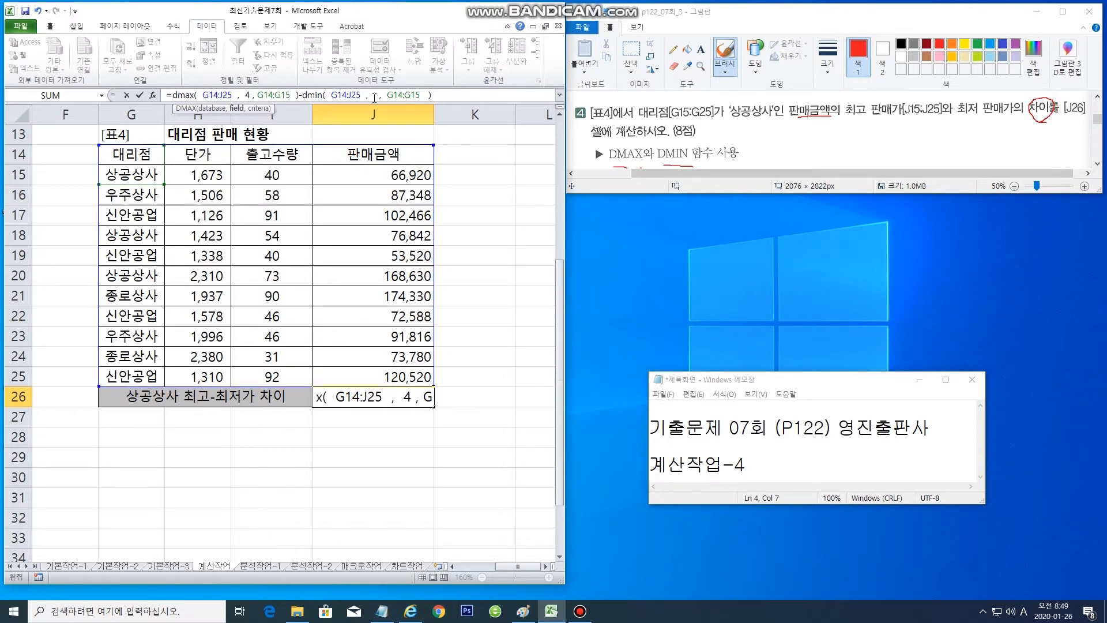
click(373, 96)
text(4)
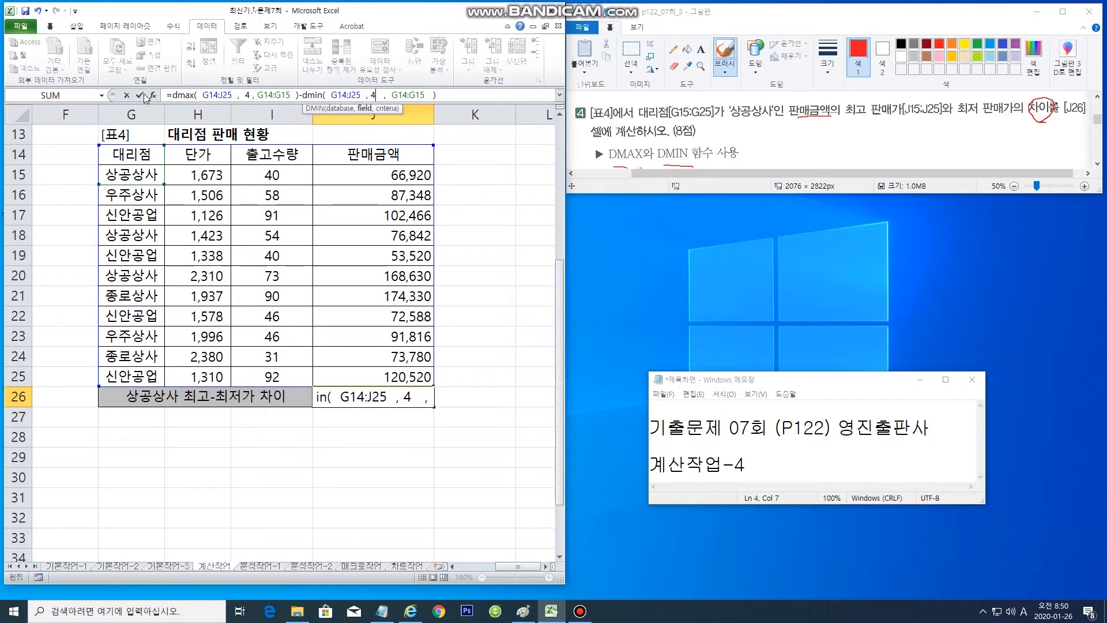
Commit the J26 formula, and underline ROUNDDOWN and SUMIF in the Paint instructions for question 5
key(Return)
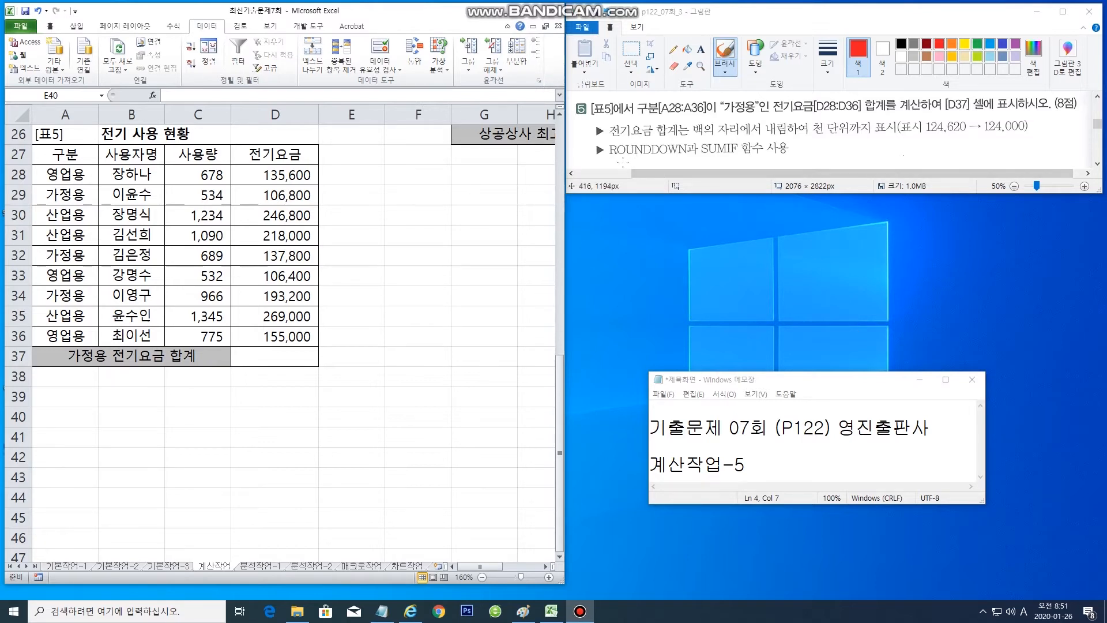
drag(615, 164, 731, 164)
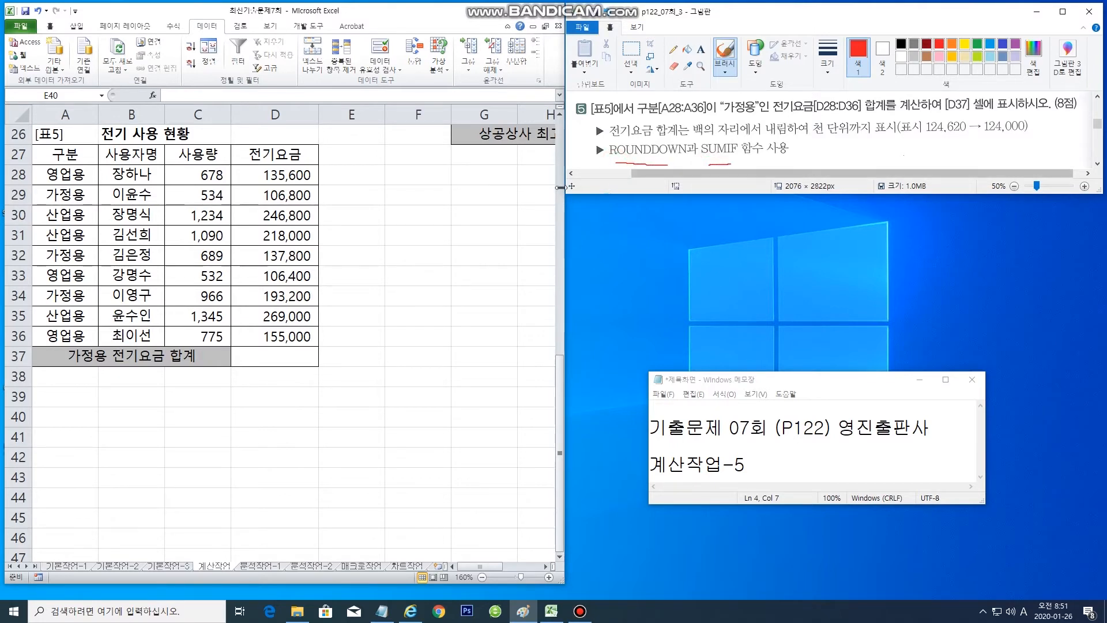
Start a ROUNDDOWN formula in D37 of the Excel sheet, leaving its two comma-separated arguments blank
click(280, 355)
click(280, 355)
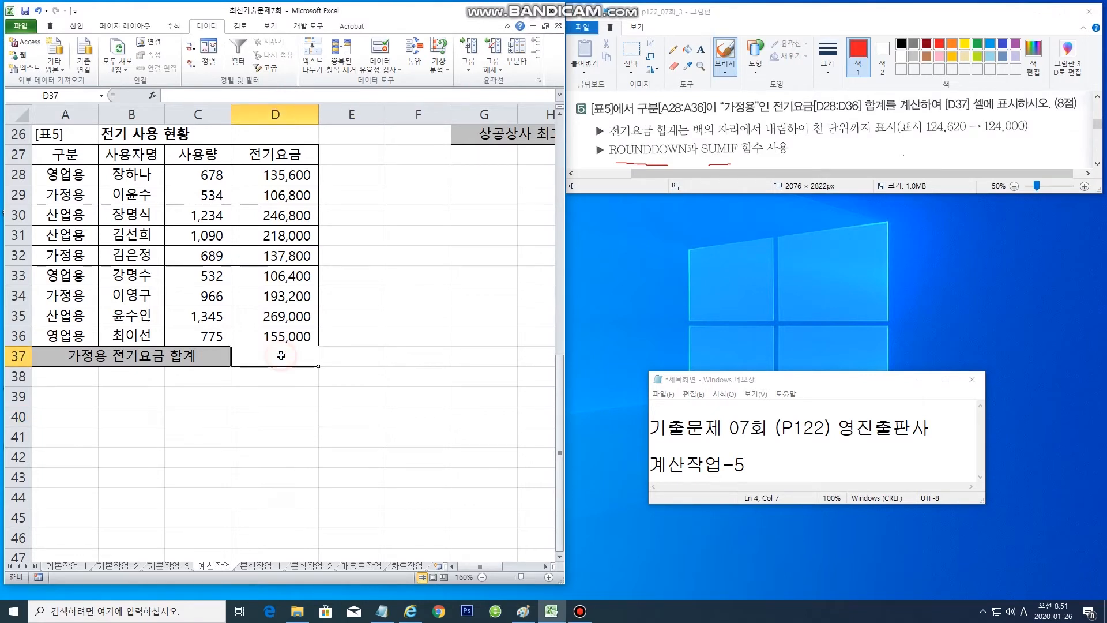
click(235, 97)
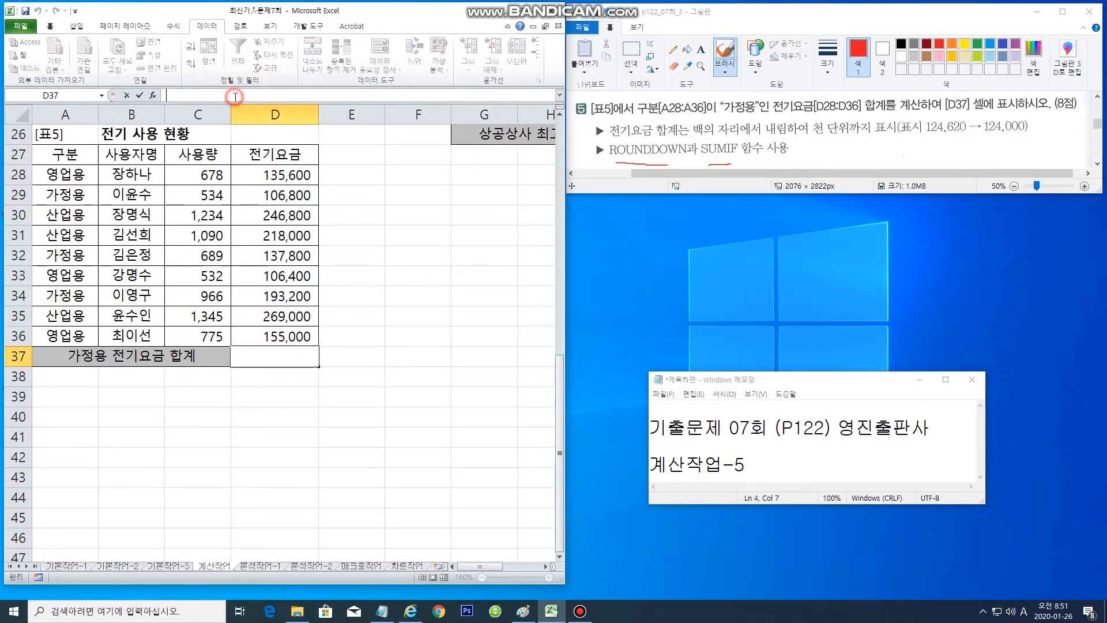
text(=r)
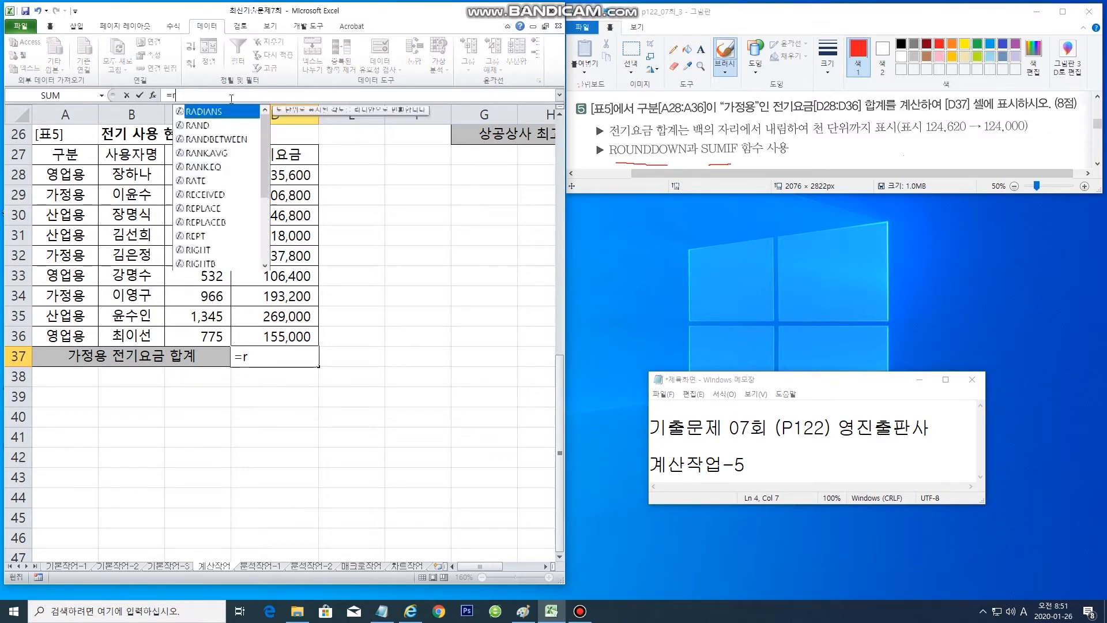
text(ounddo)
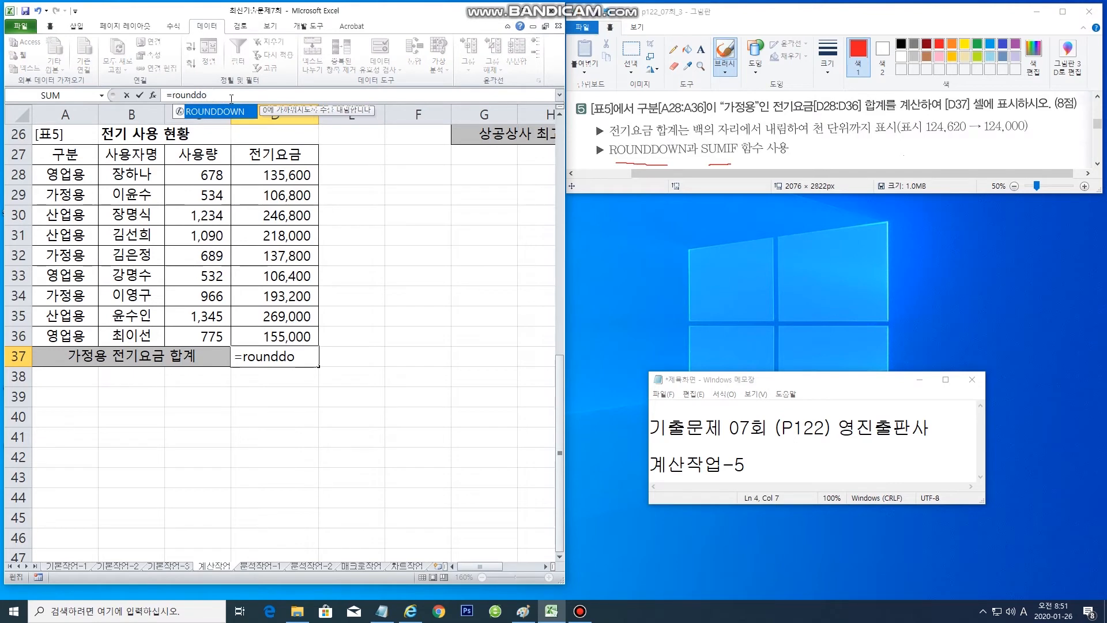
text(wn()
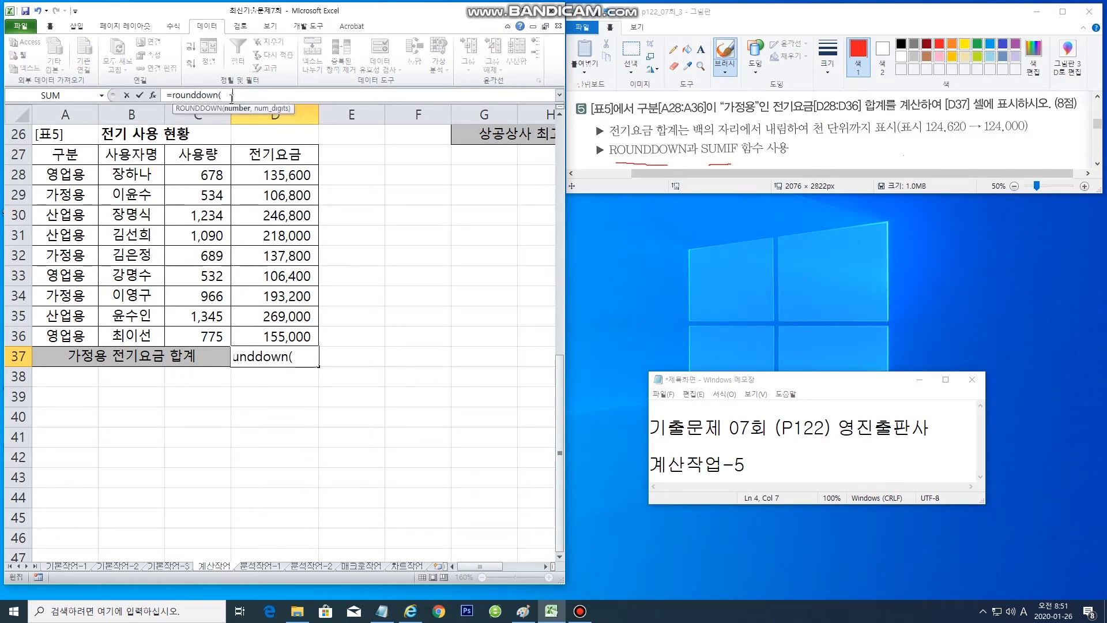
text(      ,)
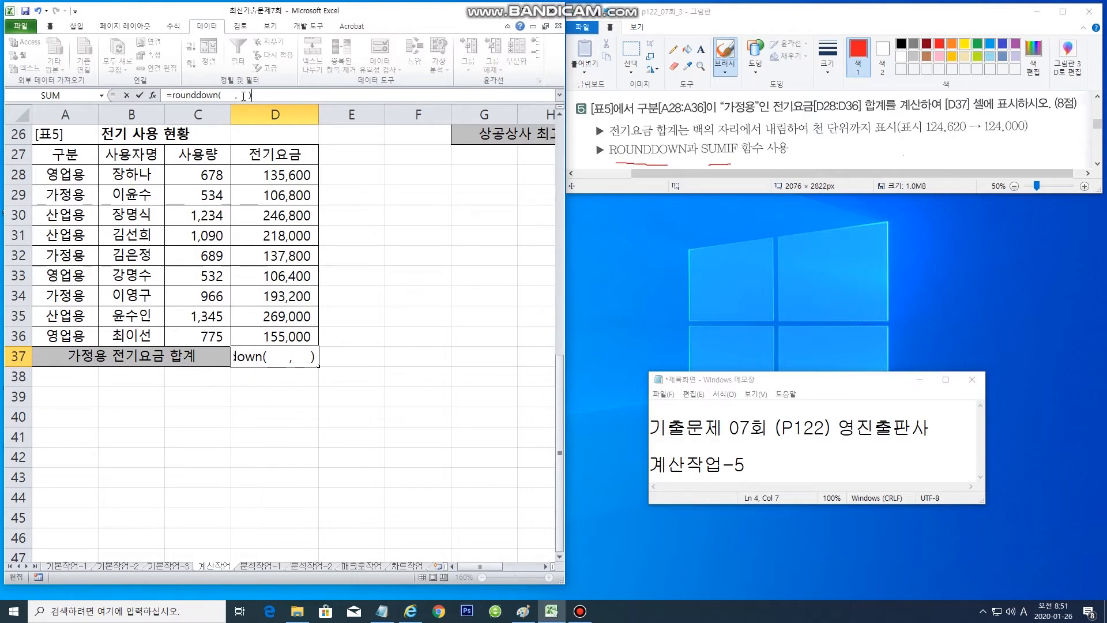
Underline 000 of 124,000 in the Paint instructions and enter -3 as the num_digits argument of ROUNDDOWN in D37
click(243, 96)
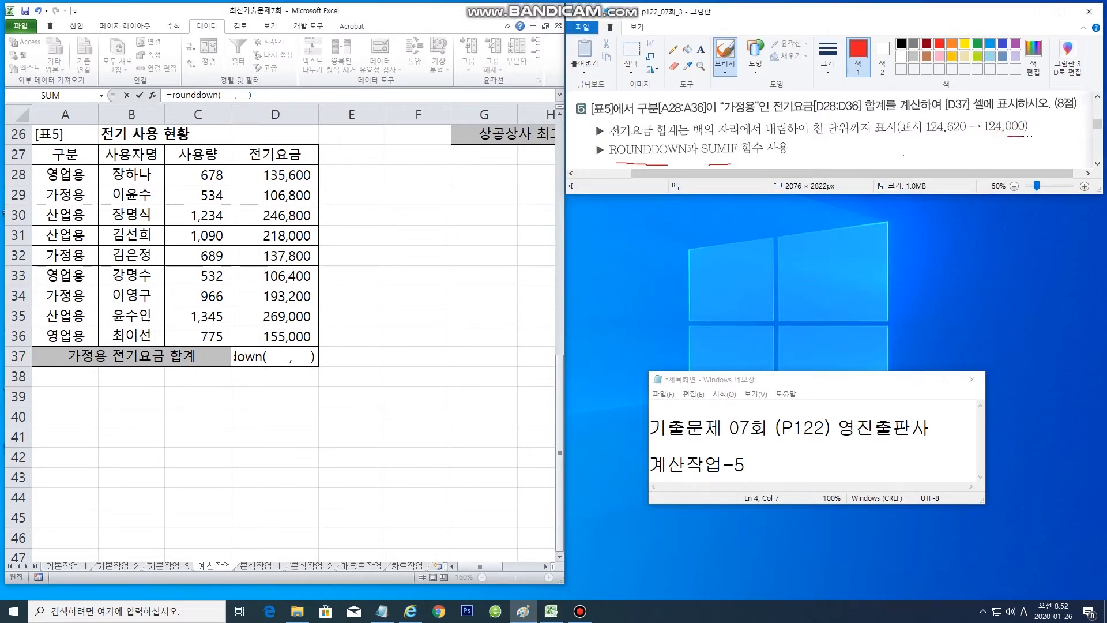
click(244, 95)
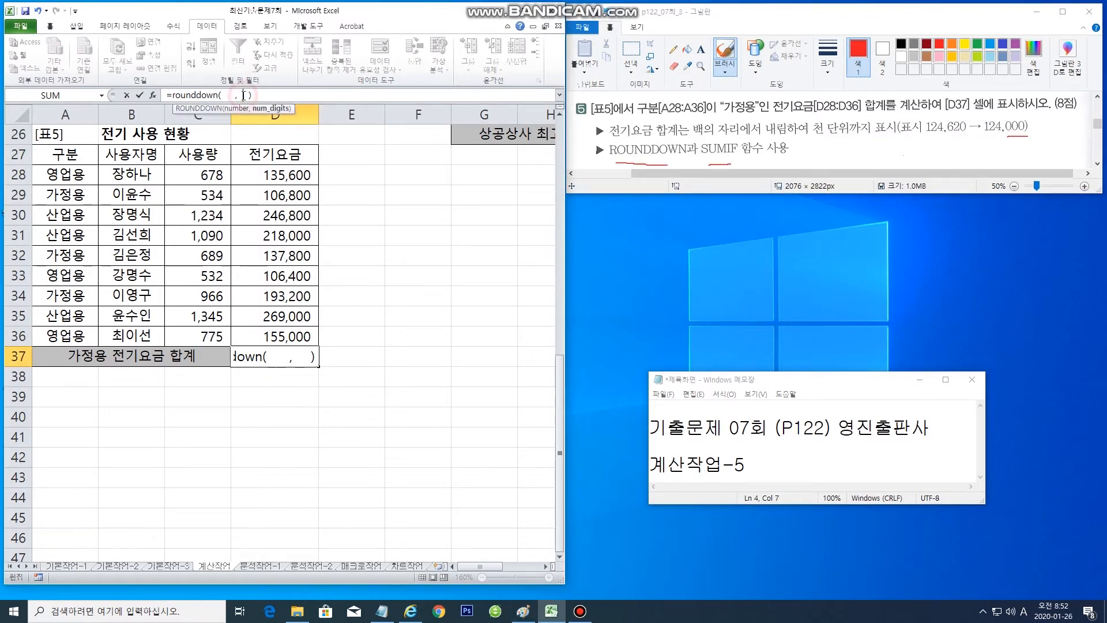
text(-3)
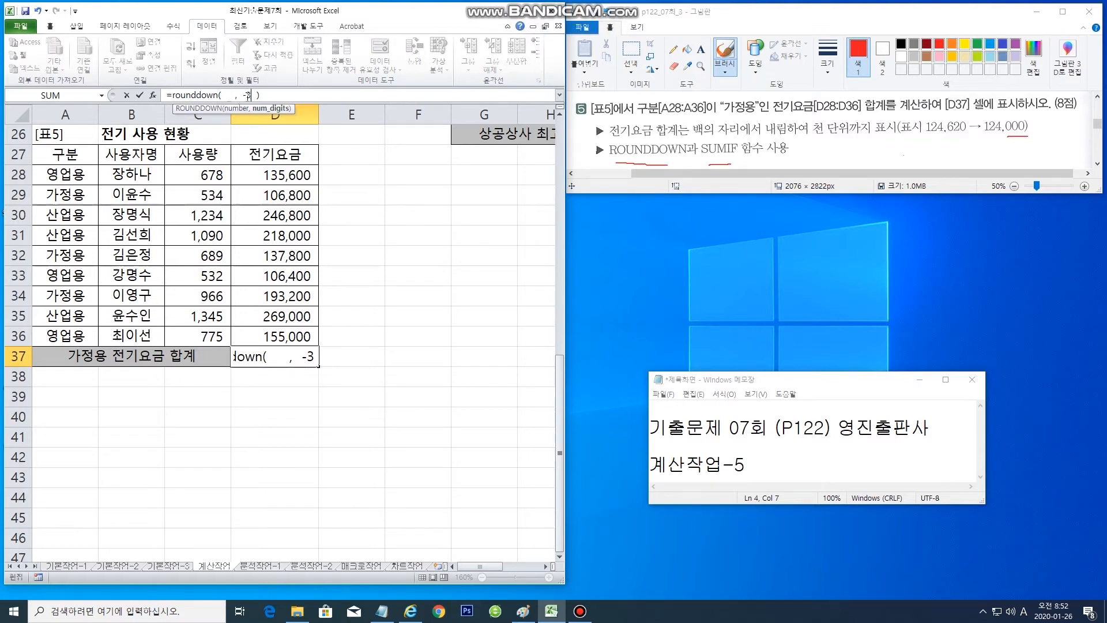
Nest a SUMIF function with three blank comma-separated arguments as the number argument of ROUNDDOWN in D37
click(226, 94)
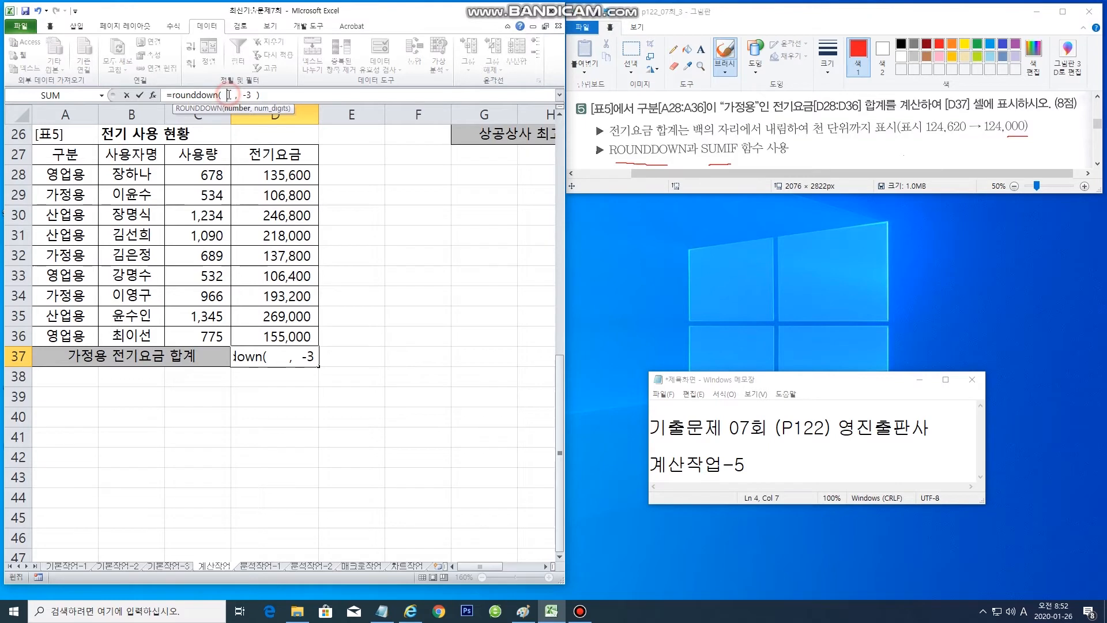
text(sumi)
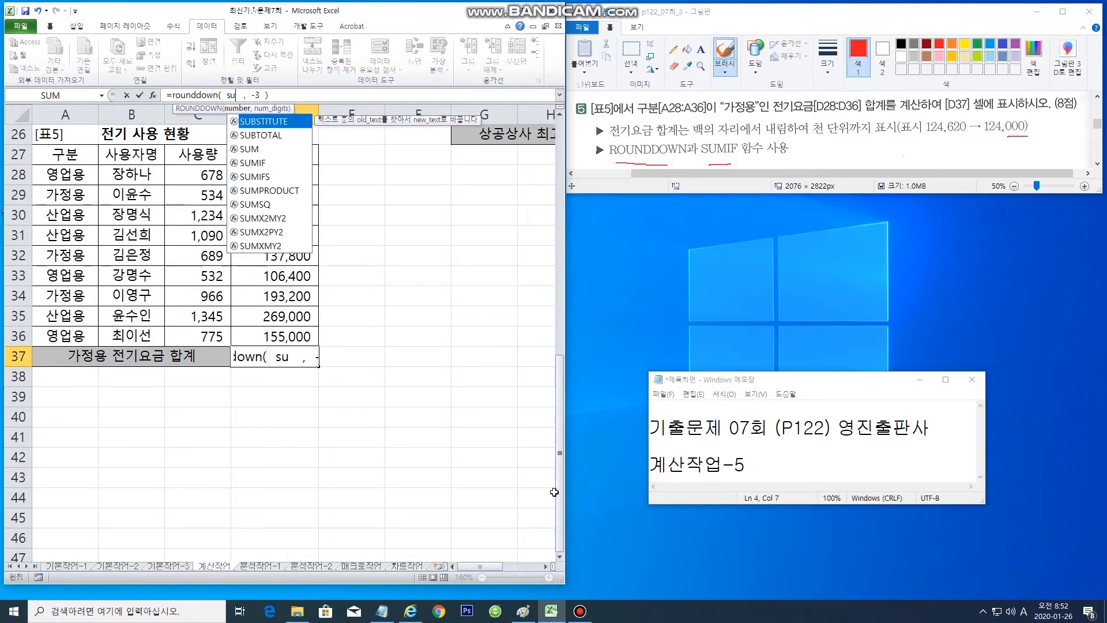
text(f()
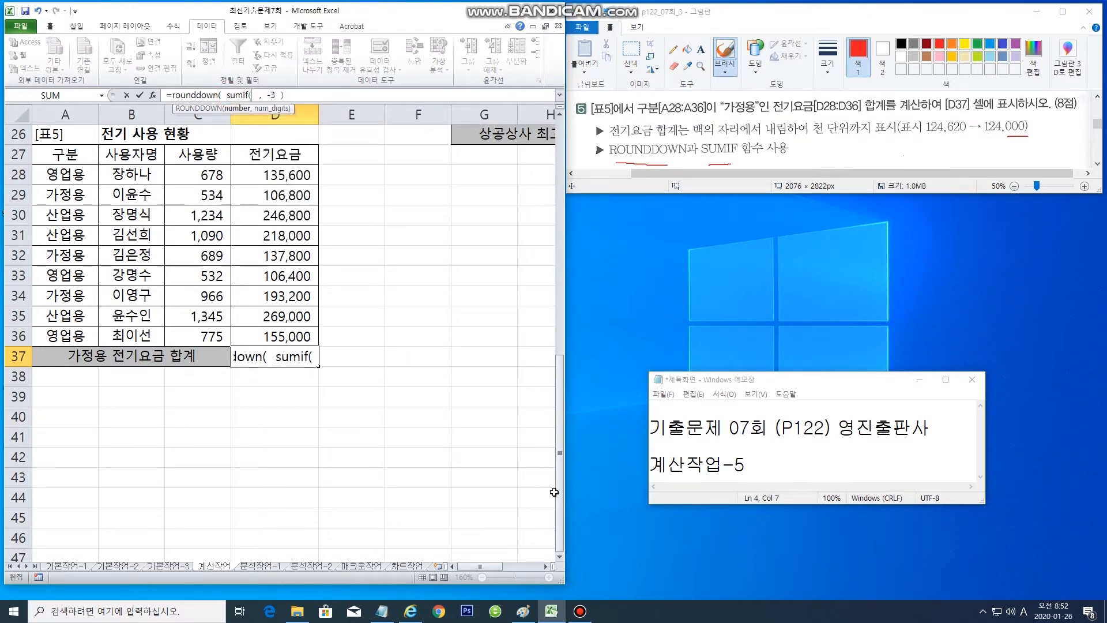
text(       ,      ,       )
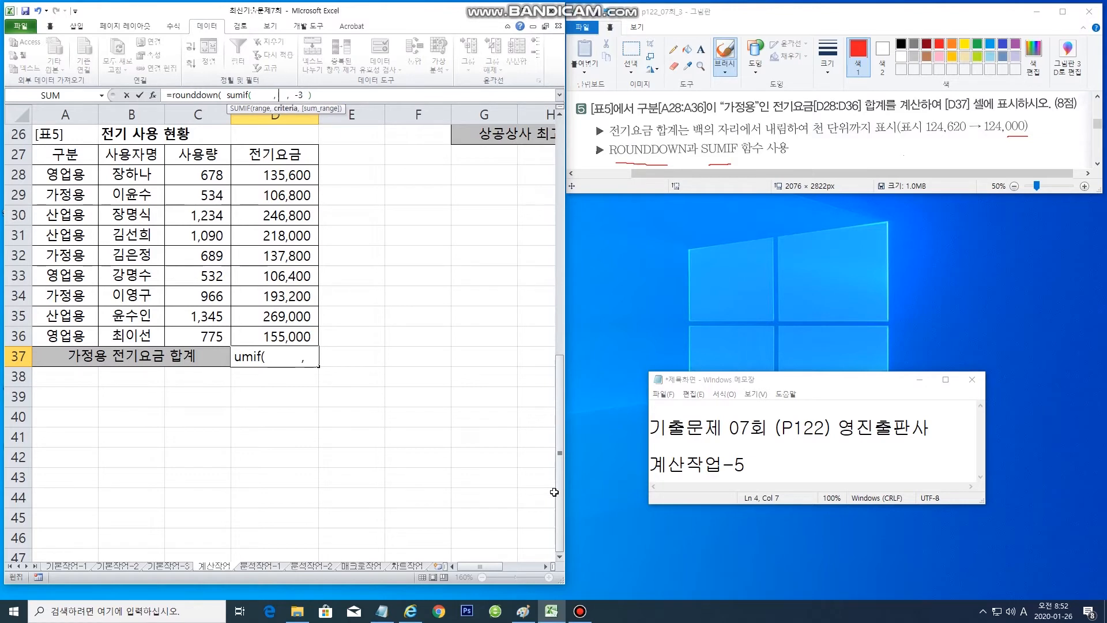
text())
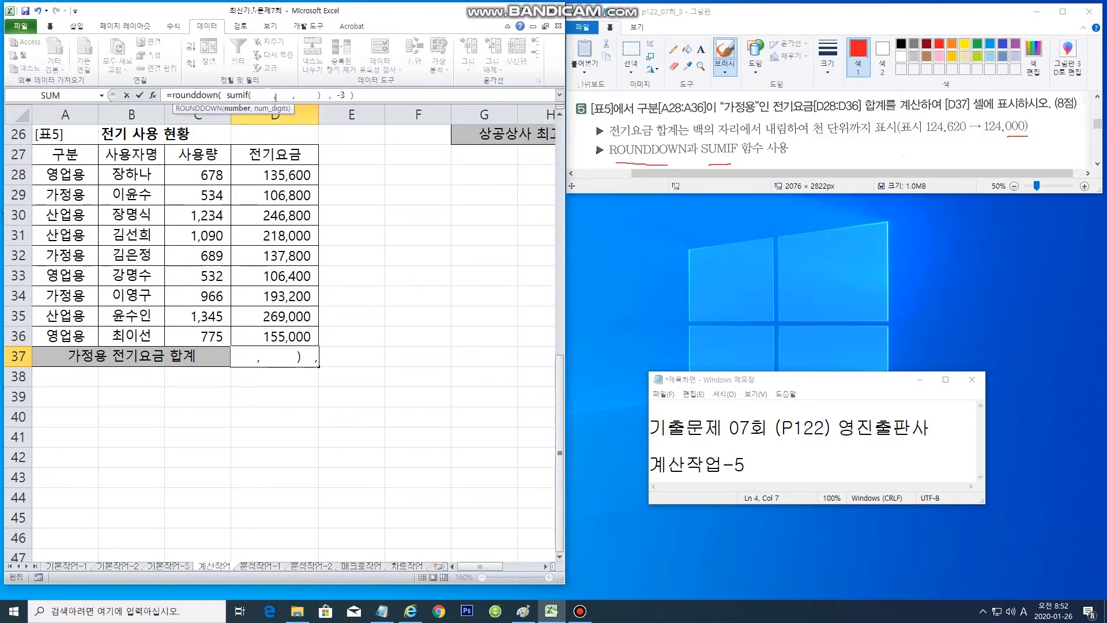
Enter "가정용" in quotation marks as the criteria argument of SUMIF in D37
click(282, 96)
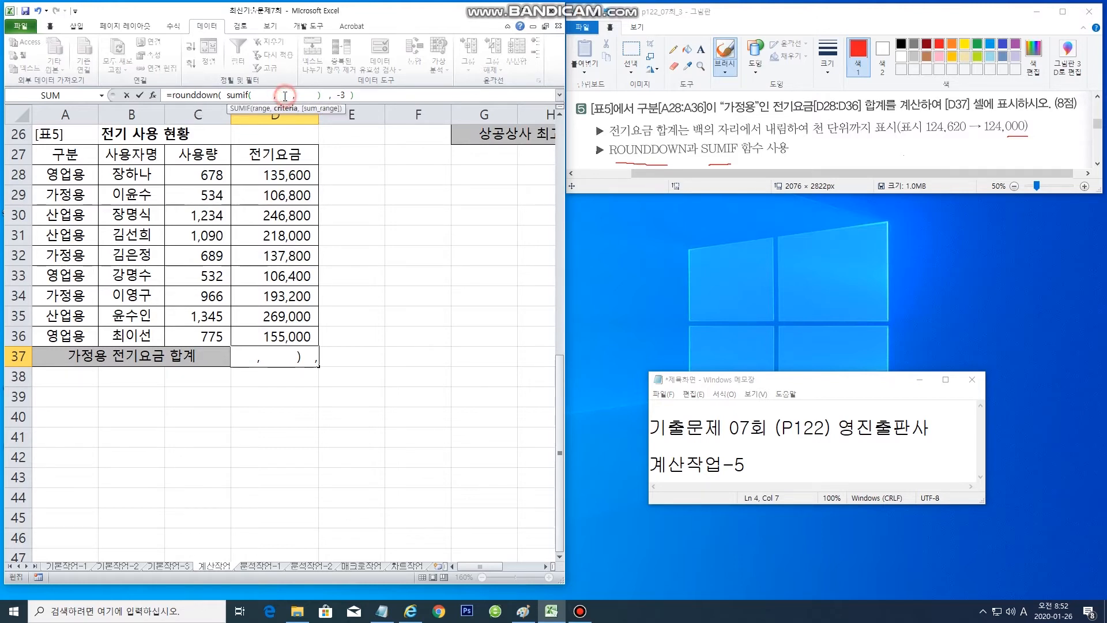
text(""  ,)
key(Hangul)
text(갑정)
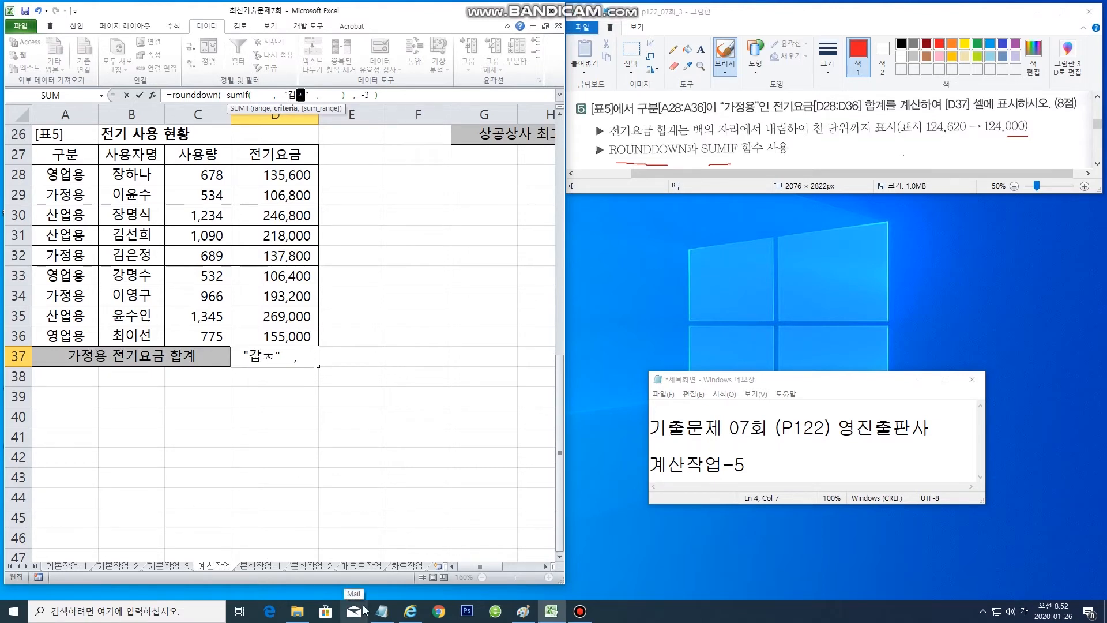
key(BackSpace)
text(가)
text(ㅇ)
text(용)
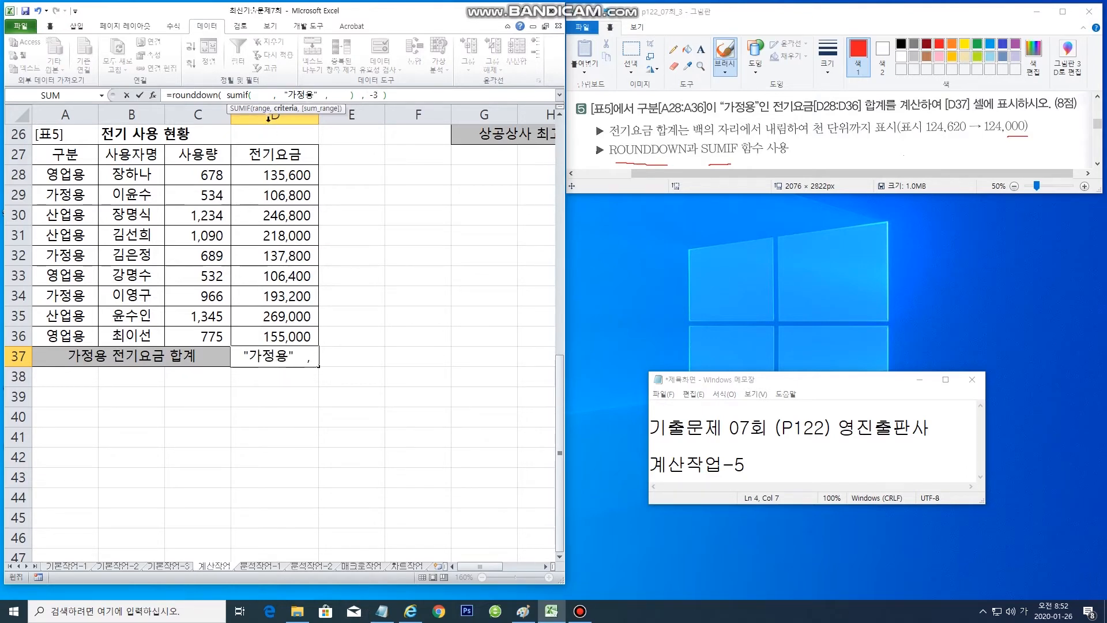
Set the SUMIF range to A28:A36 and its sum range to D28:D36, and commit the D37 formula
click(263, 95)
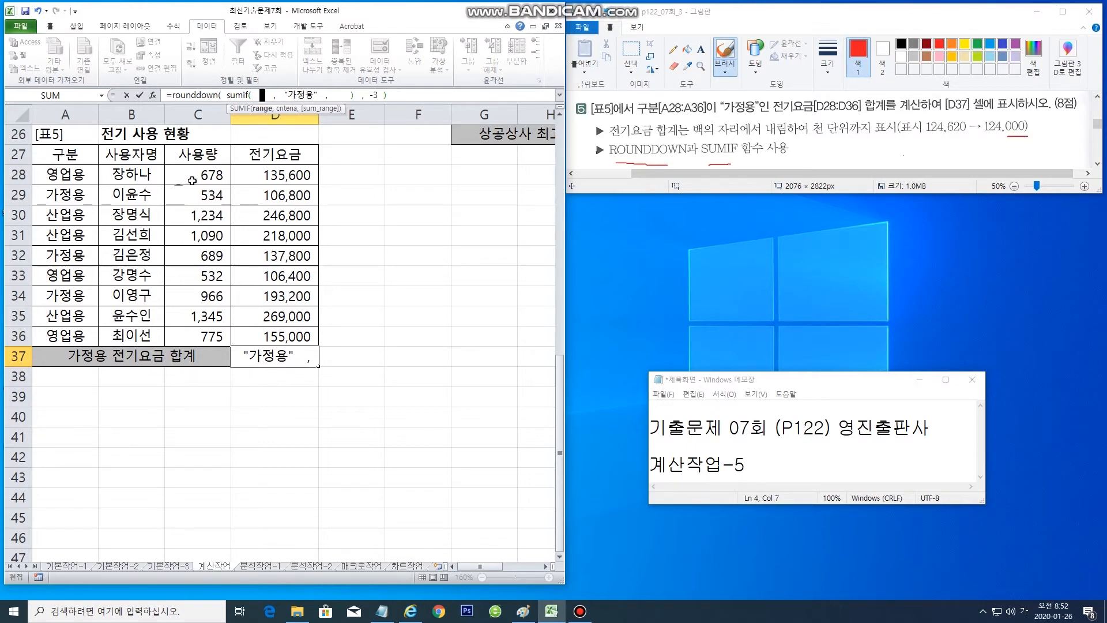
drag(74, 175, 62, 346)
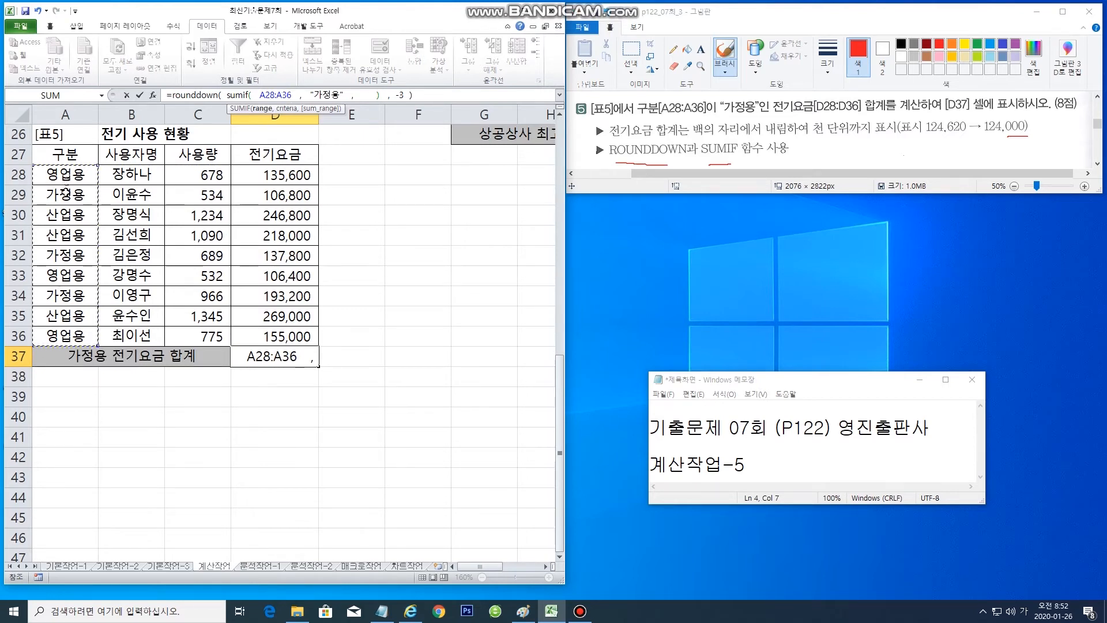
click(371, 94)
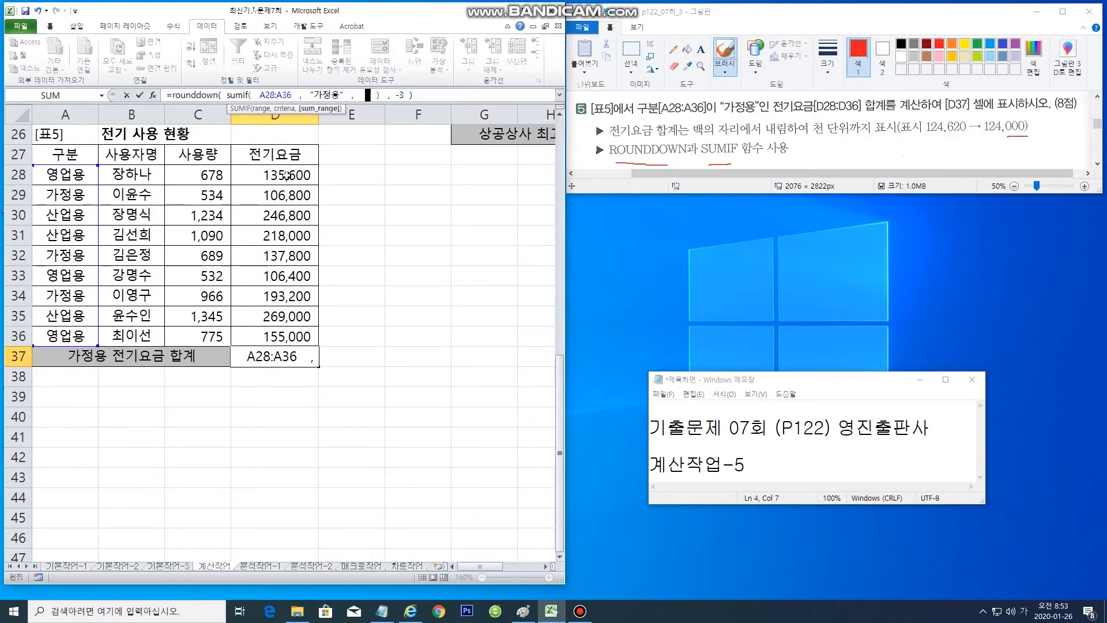
drag(287, 174, 279, 339)
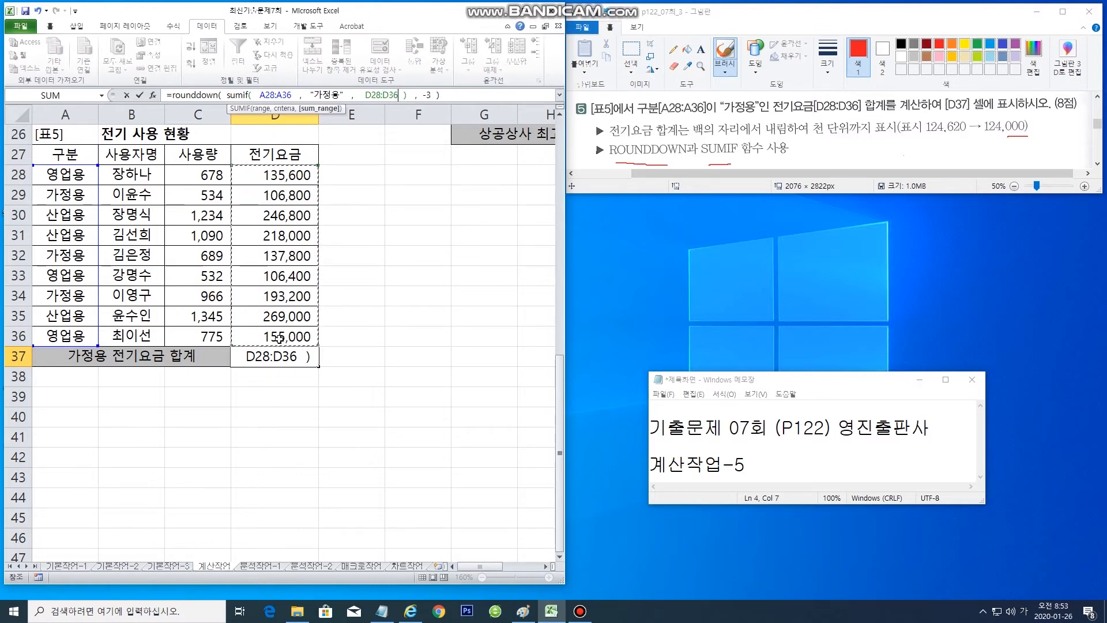
key(Return)
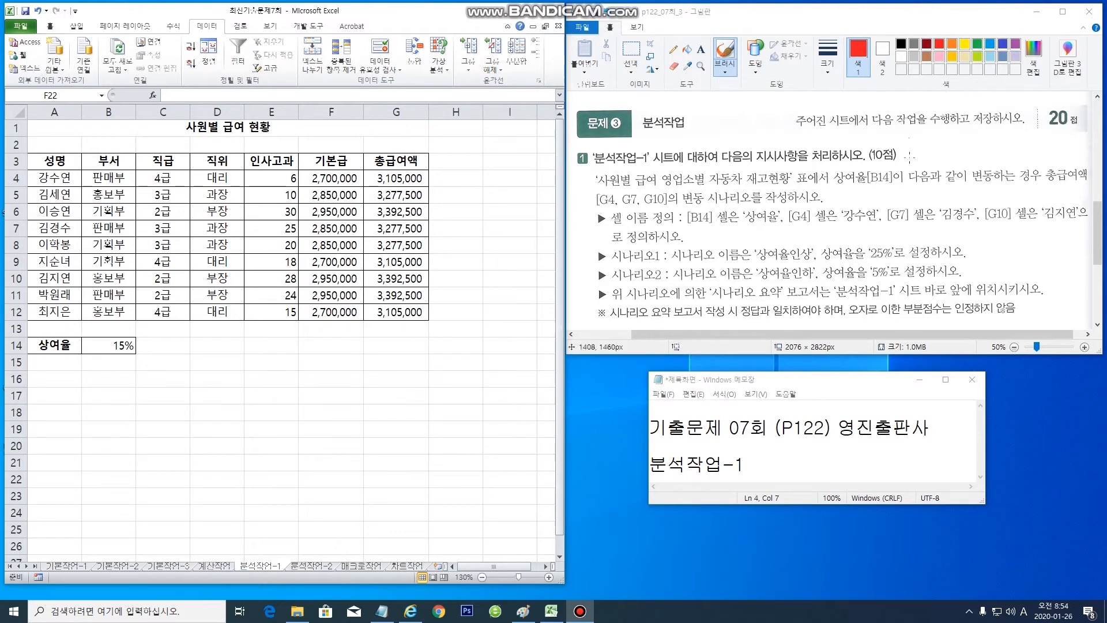
In the Paint instructions for 분석작업-1, circle 다음과 같이 변동하는 경우 as number 2 and underline [B14] as number 1
drag(912, 185, 922, 185)
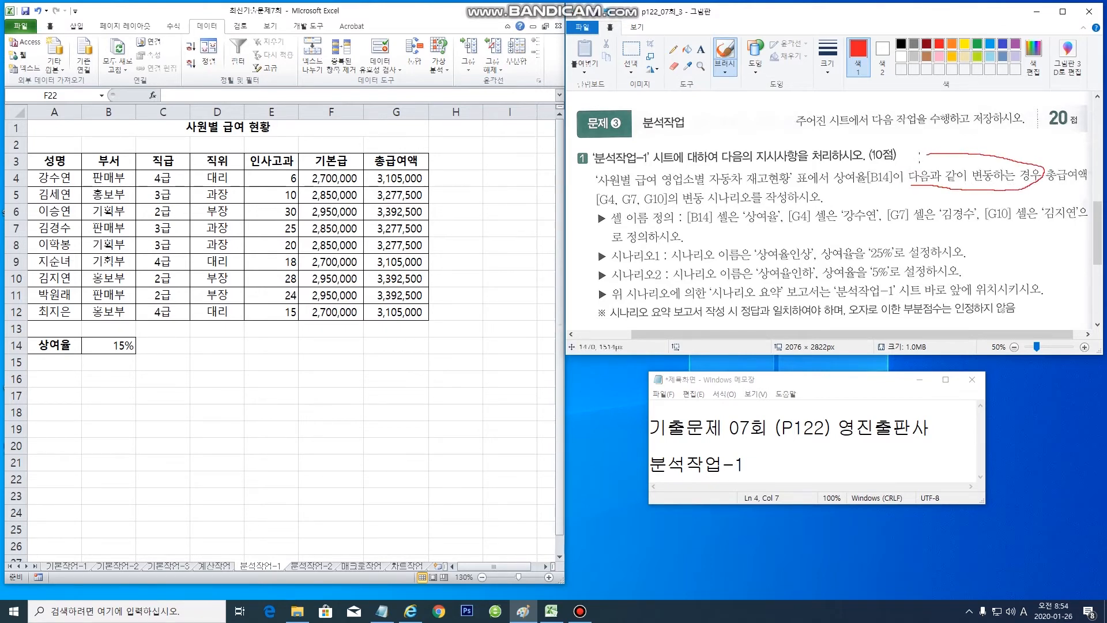
click(940, 195)
drag(946, 201, 937, 196)
mouse_move(868, 185)
mouse_down()
mouse_move(895, 186)
mouse_move(887, 201)
mouse_move(877, 194)
mouse_up()
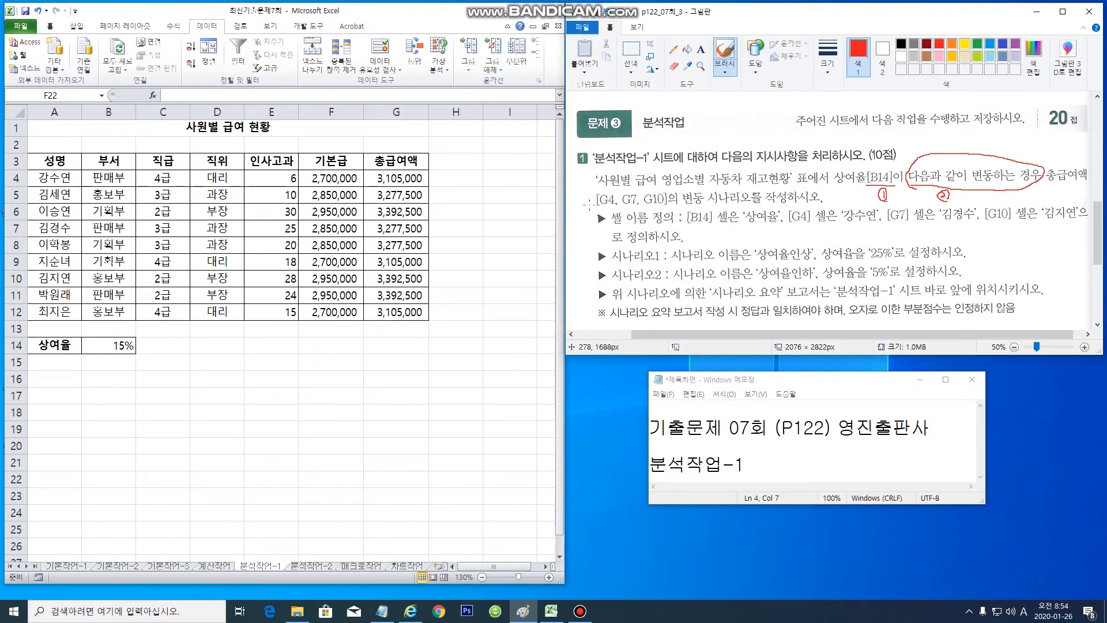
Underline [G4, G7, G10] as number 3, and mark the 셀 이름 정의 line with an arrow and an underline below [B14] 셀은 '상여율'
drag(592, 208, 620, 205)
drag(573, 196, 578, 203)
drag(587, 212, 576, 209)
drag(573, 221, 587, 218)
drag(689, 226, 703, 225)
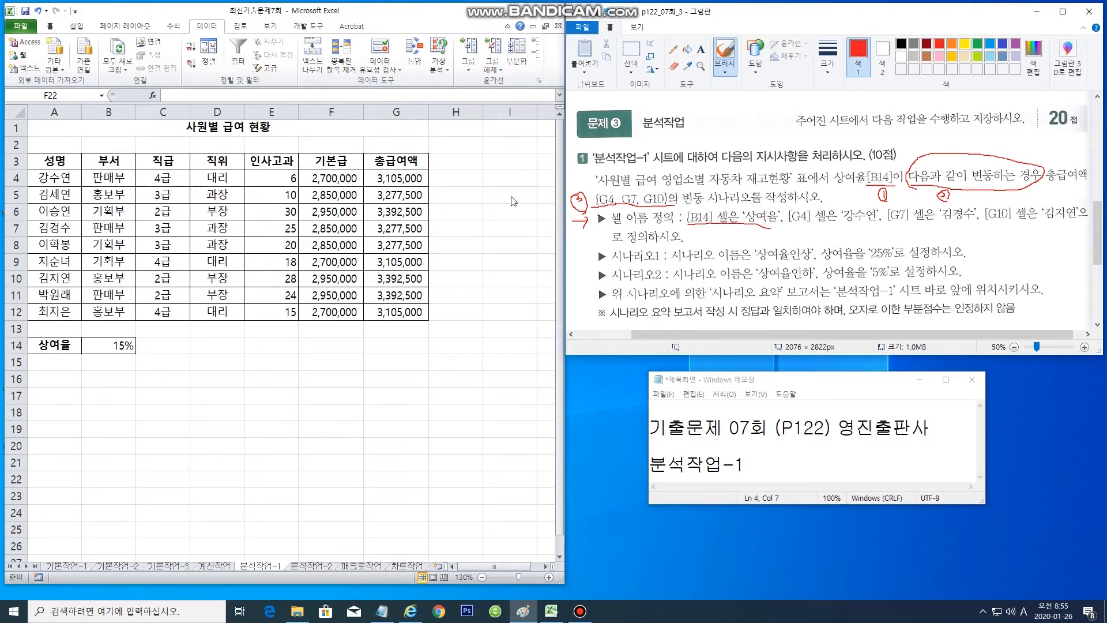
Define the name 상여율 for cell B14 on the 분석작업-1 sheet in Excel
click(113, 346)
click(75, 94)
text(상ㅇ율)
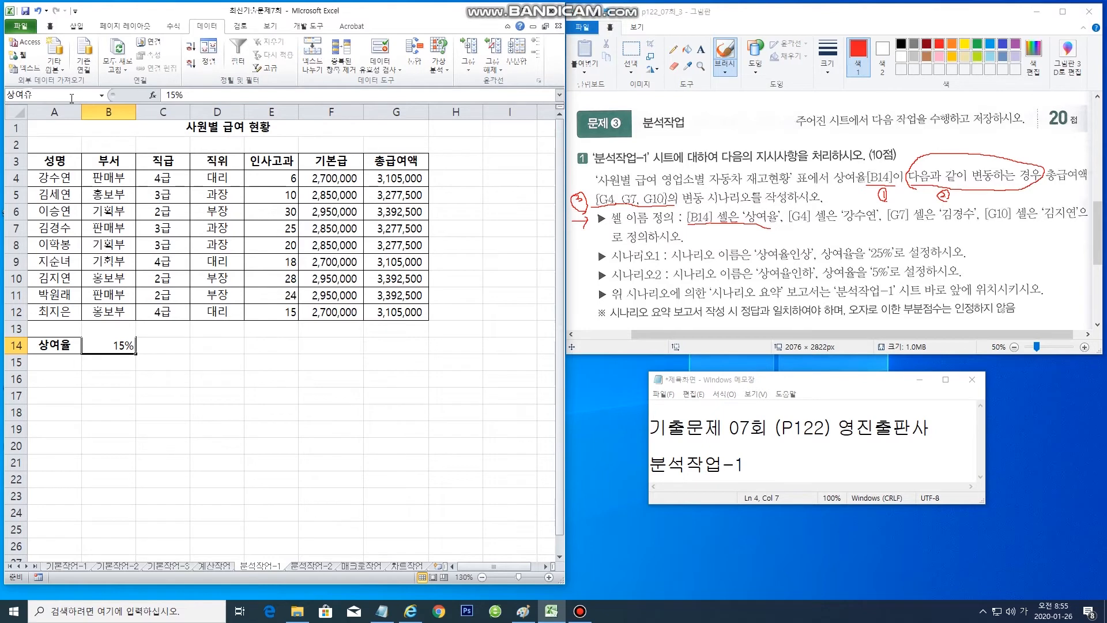
key(Return)
Define names for cells G4, G7 and G10, using the employee's full name from column A of each row
click(400, 177)
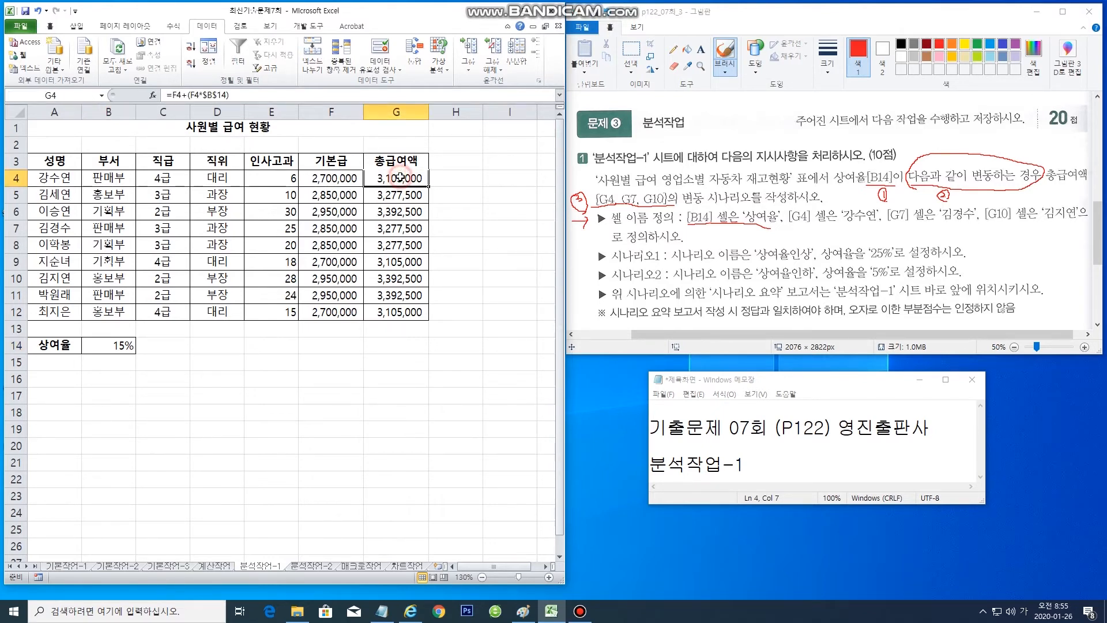
click(62, 94)
key(BackSpace)
text(강수연)
click(405, 230)
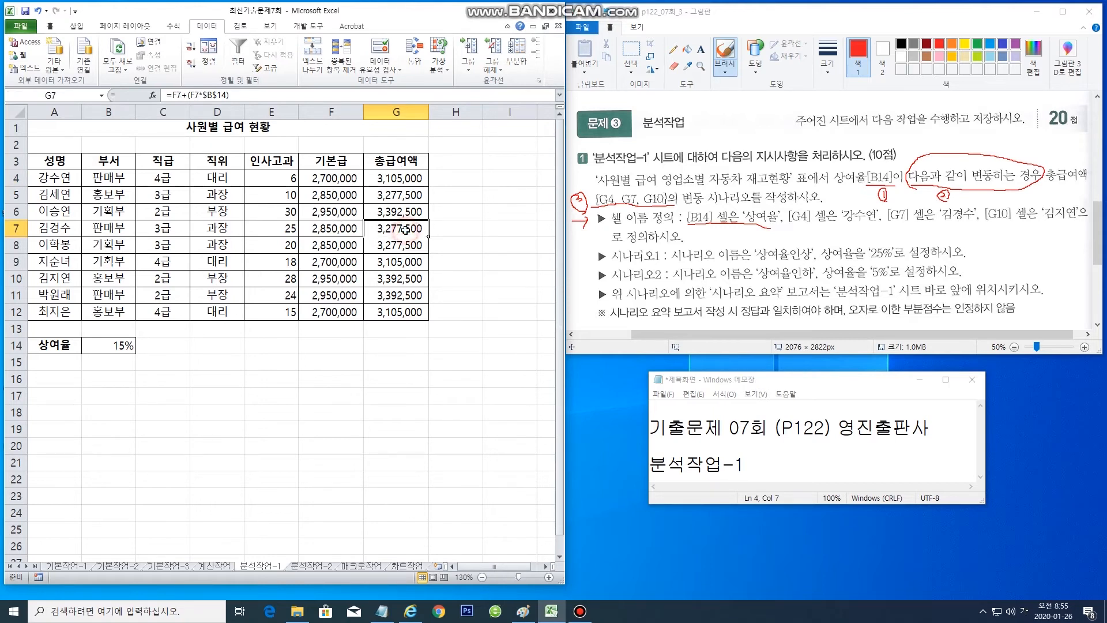
click(65, 95)
text(김경수)
key(Return)
click(406, 280)
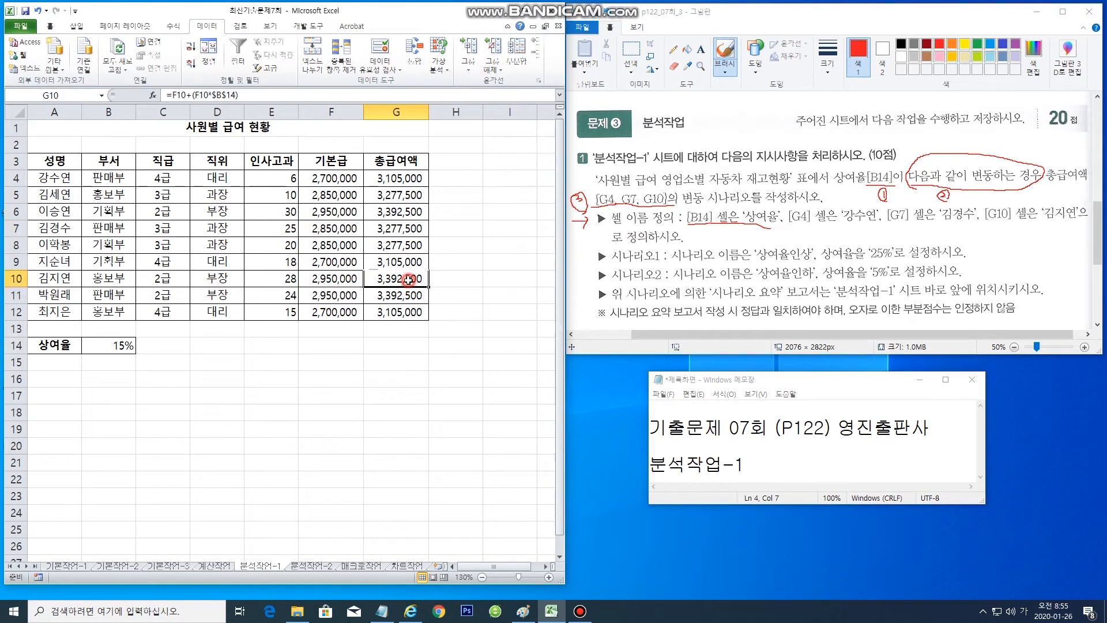
click(69, 96)
text(김지연)
key(Return)
Bracket the two scenario lines and underline 시나리오1 in the Paint instructions, and open the Scenario Manager in Excel with B14 selected
click(589, 257)
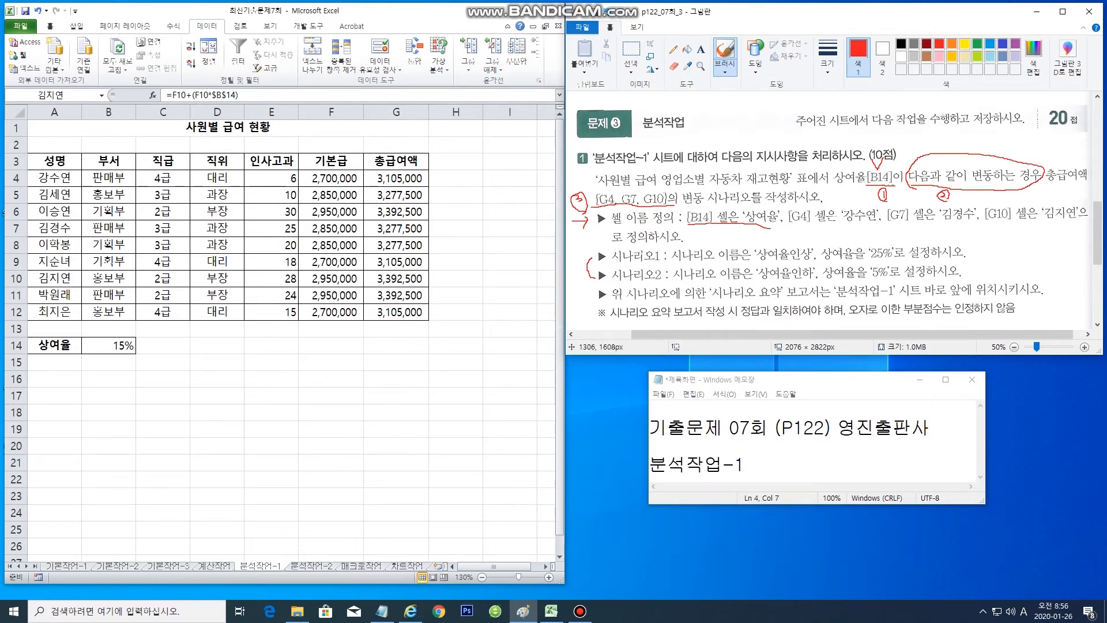
click(118, 350)
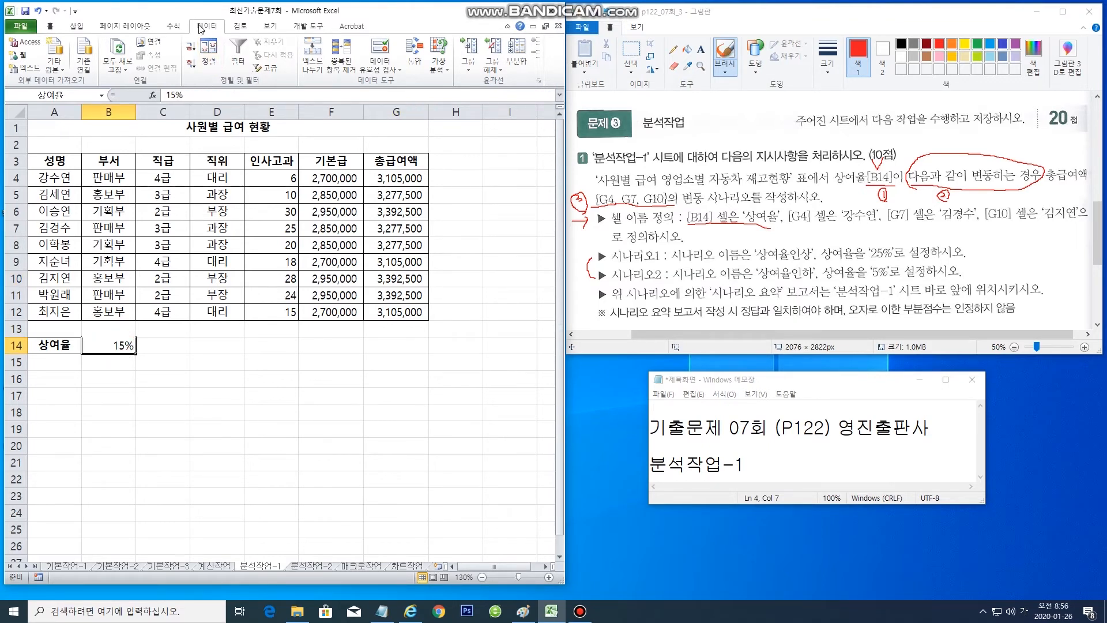
click(440, 64)
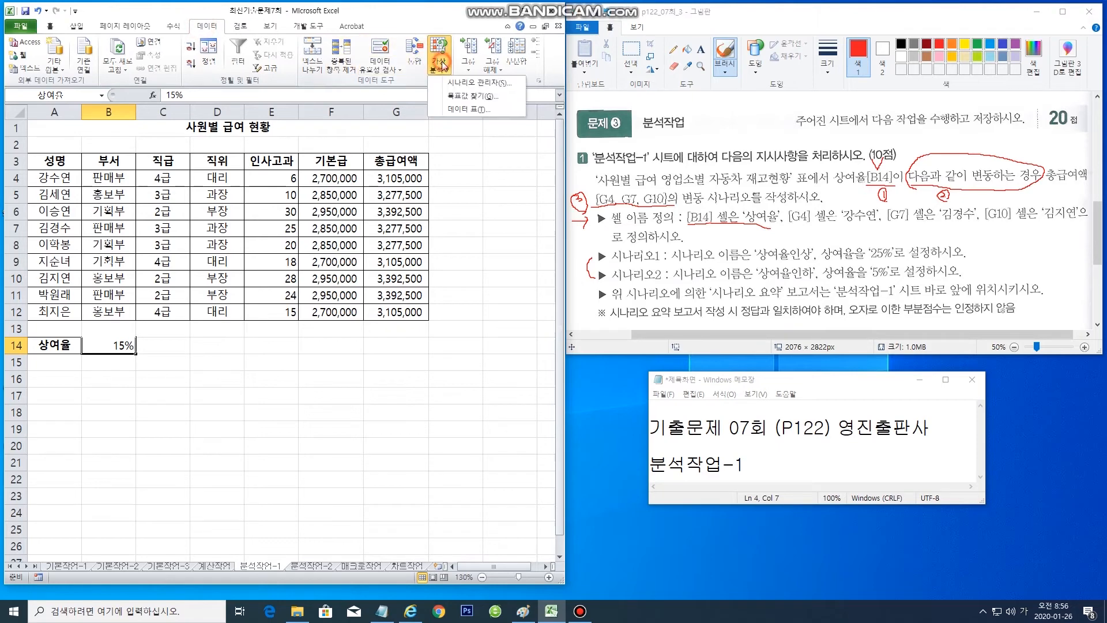
click(473, 83)
drag(457, 288, 439, 333)
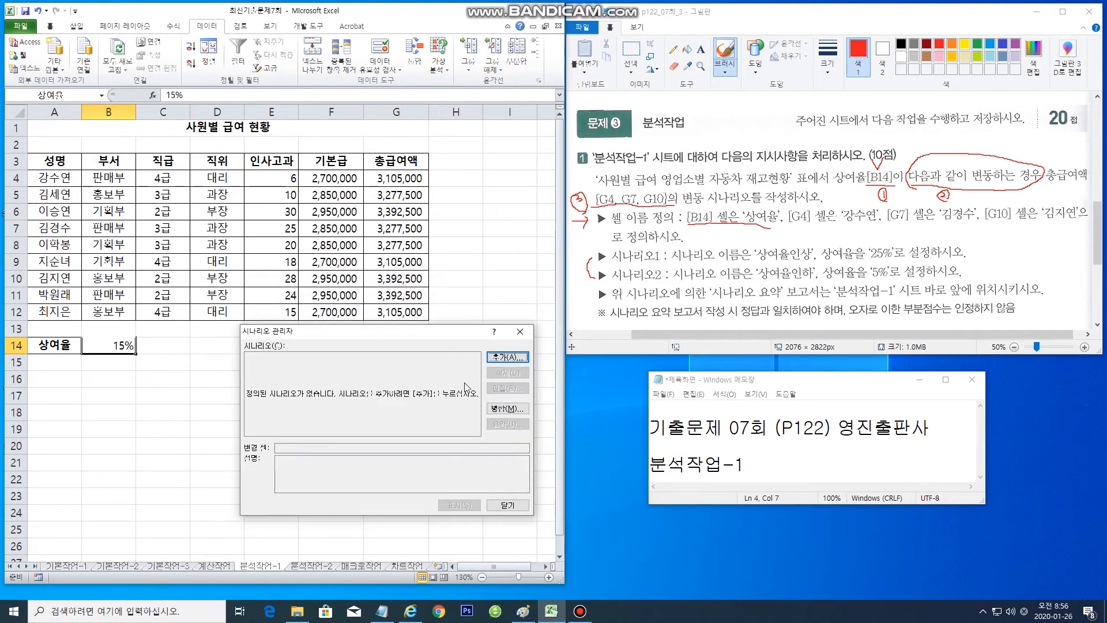
drag(616, 262, 655, 263)
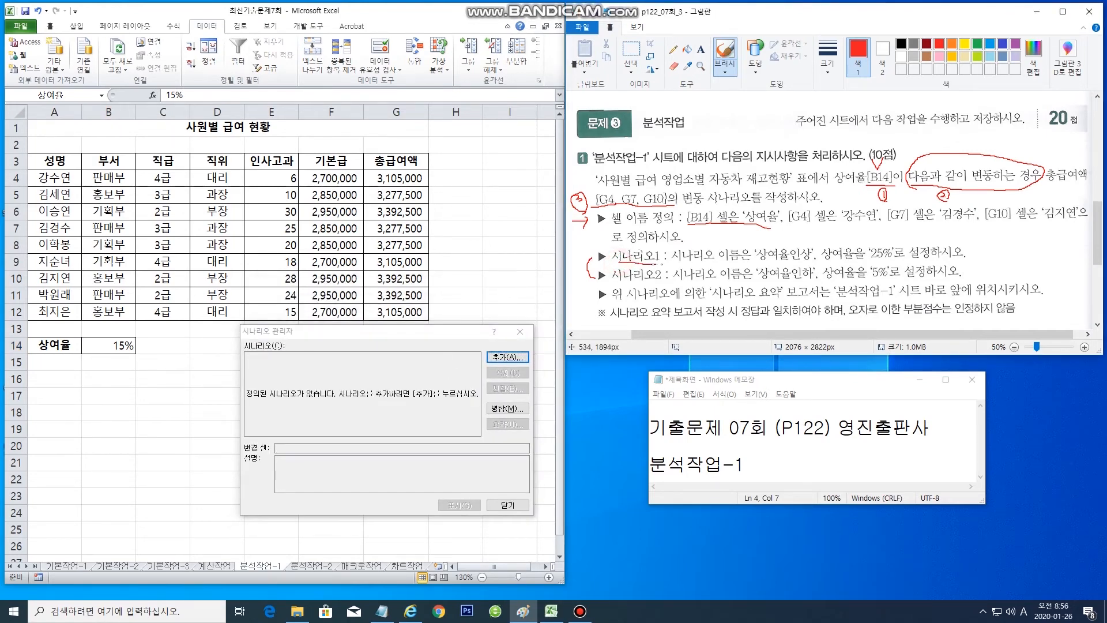
Add a scenario named 상여율인상 with changing cell B14 and set its 상여율 value to 25%
click(507, 357)
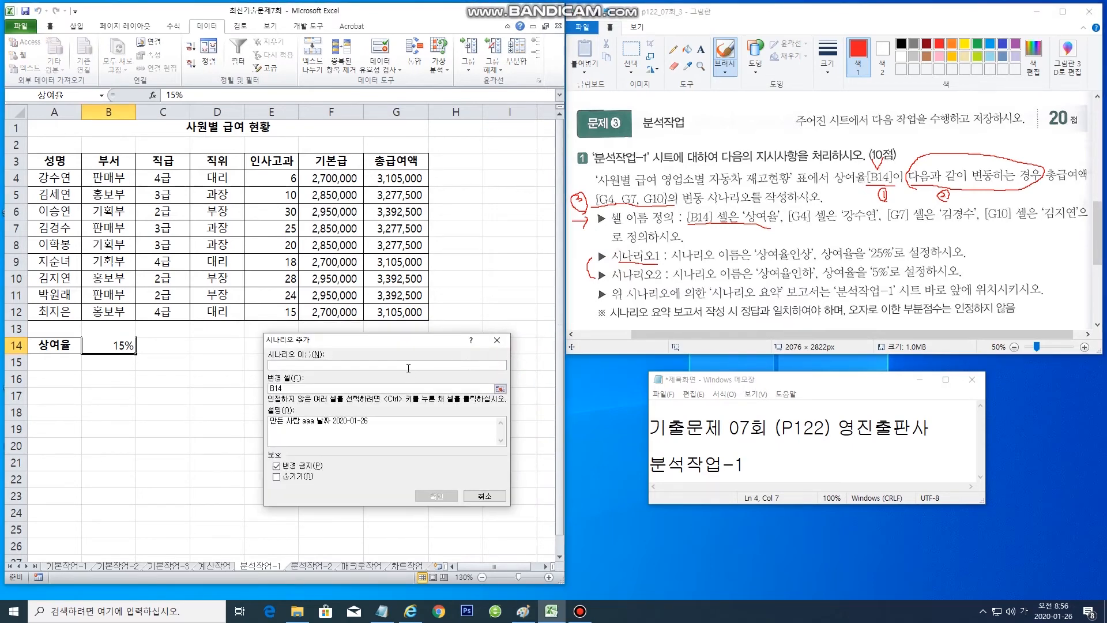
text(상여율인상)
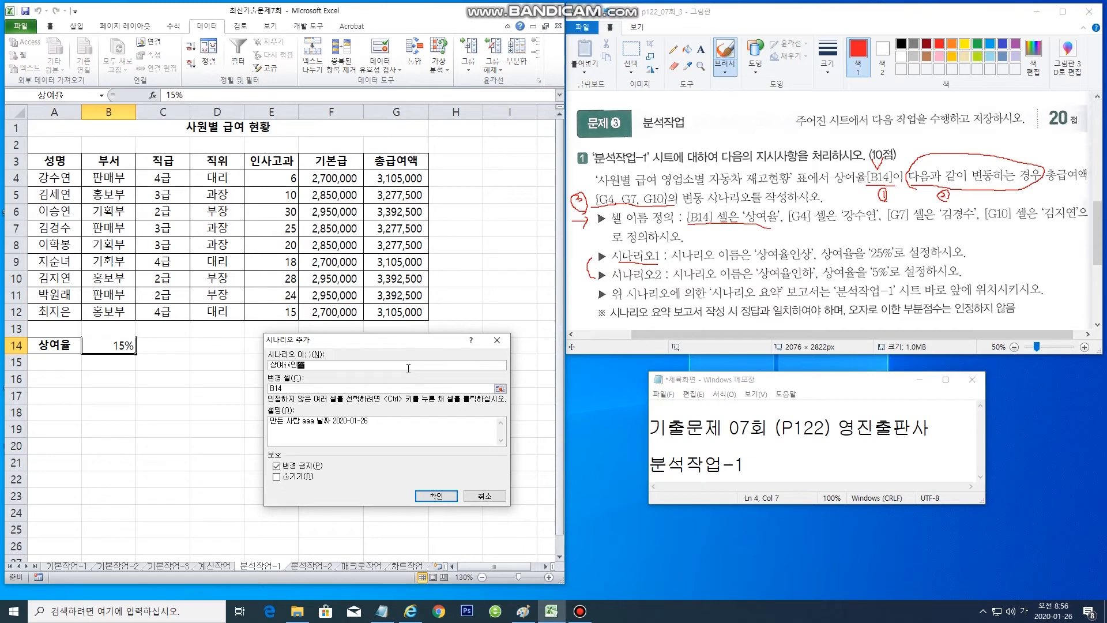
click(444, 497)
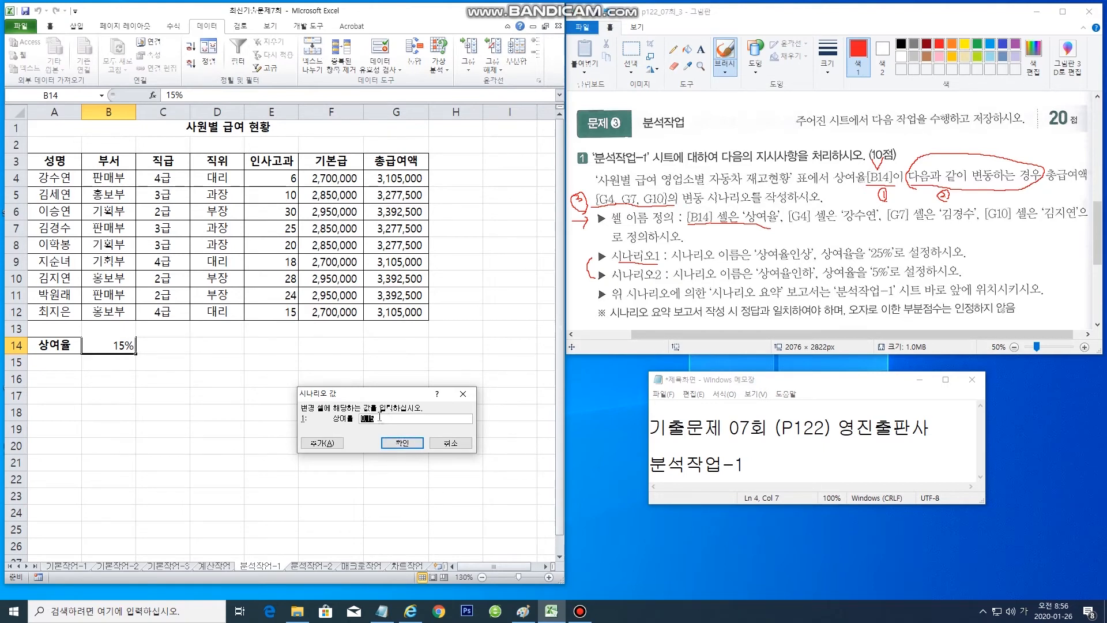
text(25)
click(406, 444)
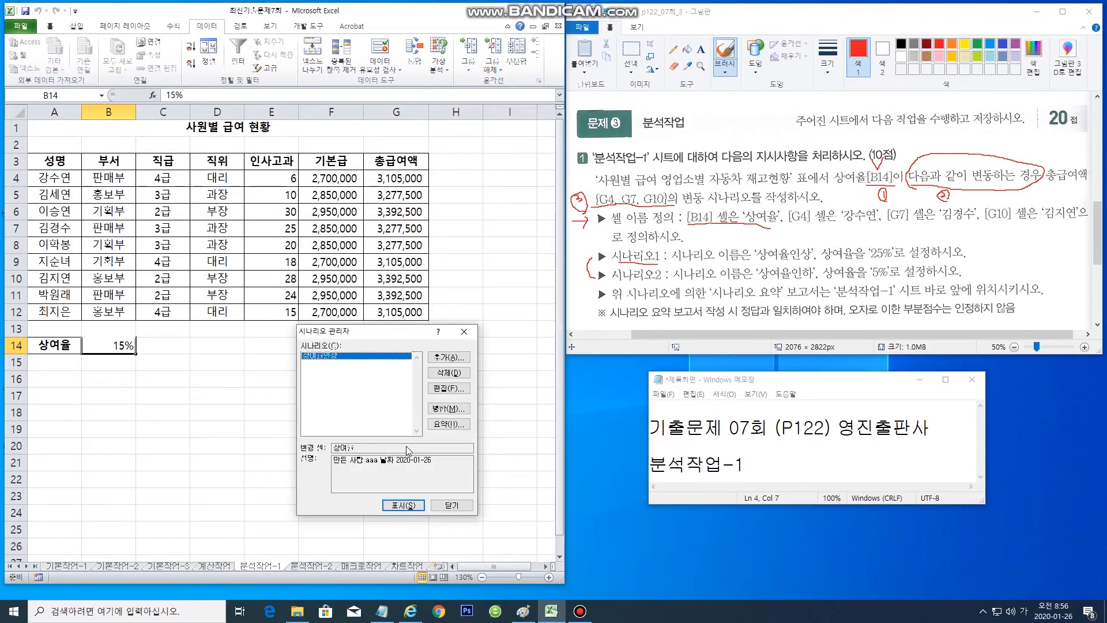
Add a second scenario named 상여율인하 for changing cell B14 with a 상여율 value of 5%
click(448, 356)
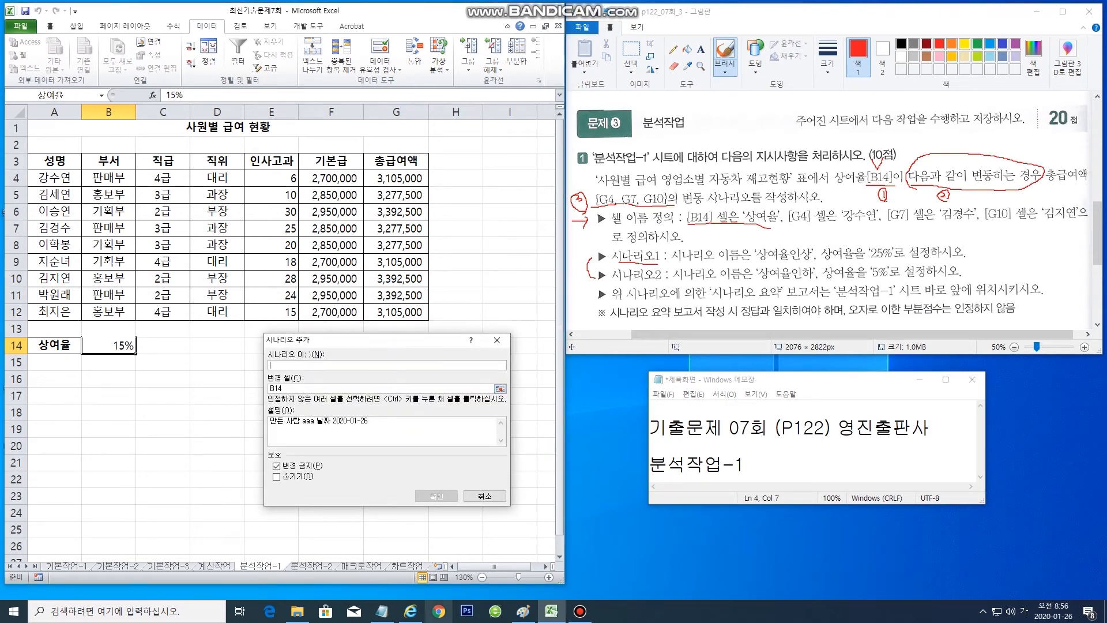
text(ㅅ여율ㅇ)
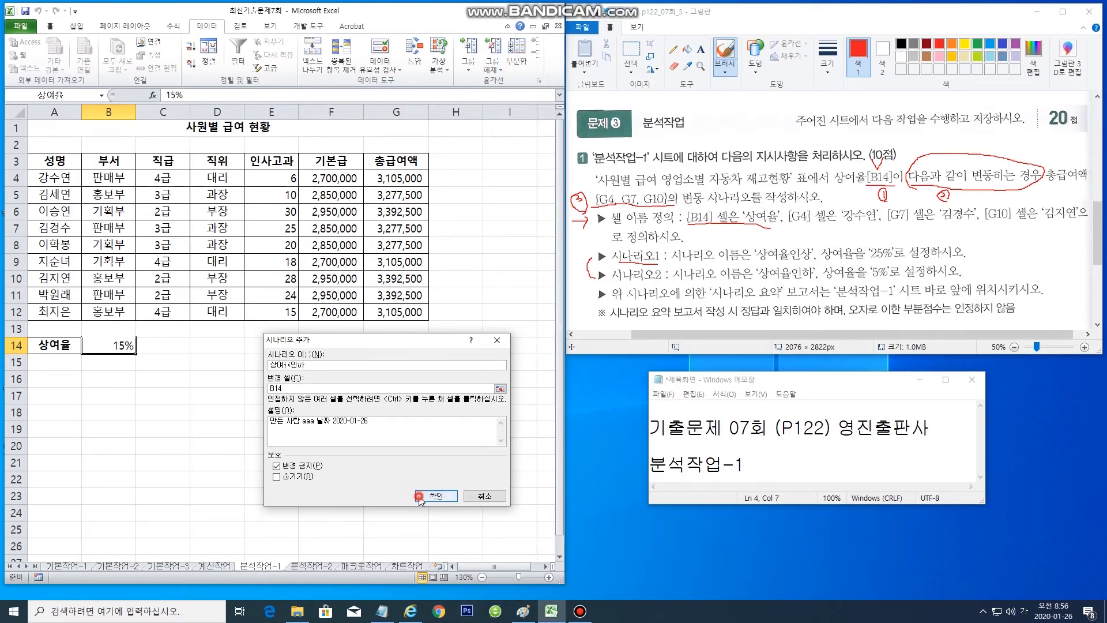
click(435, 495)
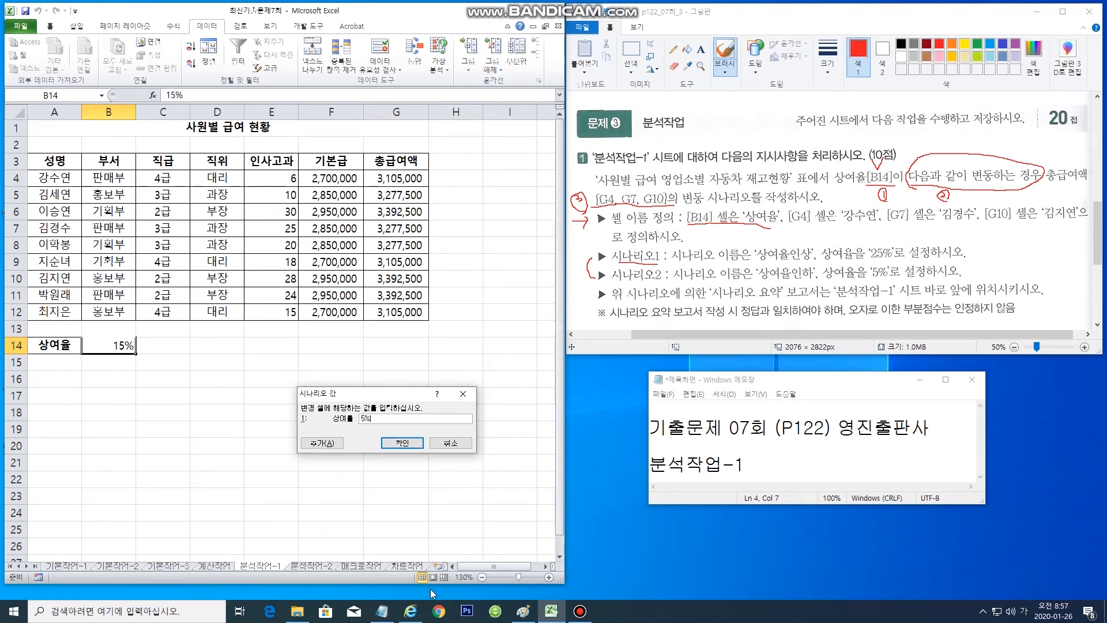
click(402, 443)
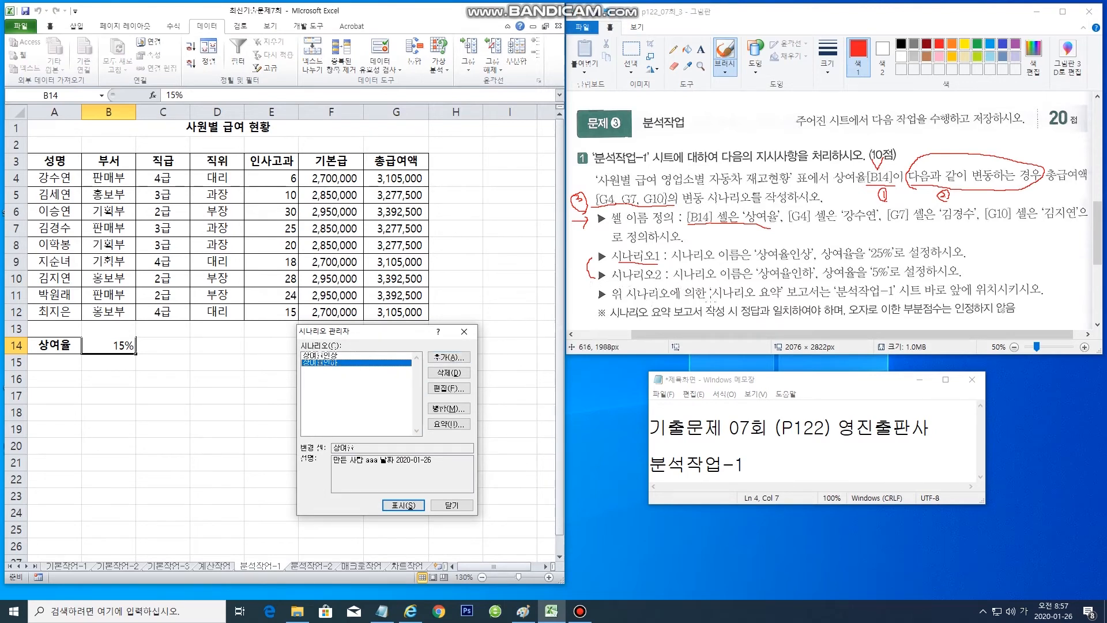
Mark 시나리오 요약 in the Paint instructions and create a scenario summary report in Excel with result cells G4, G7 and G10
mouse_move(713, 300)
mouse_down()
mouse_move(785, 295)
mouse_move(784, 285)
mouse_up()
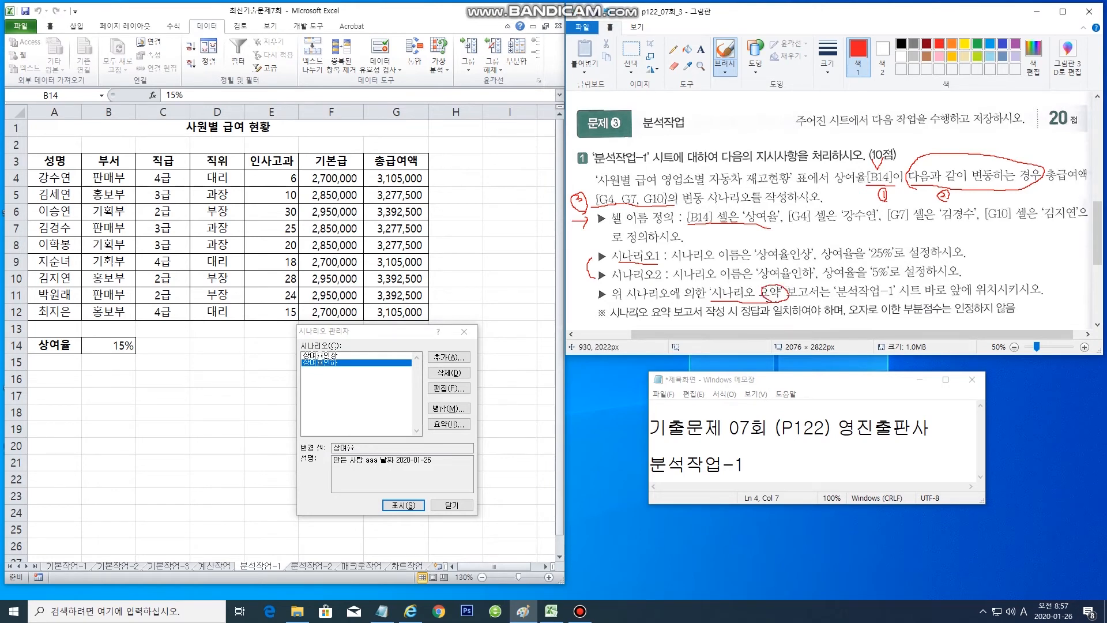
click(443, 424)
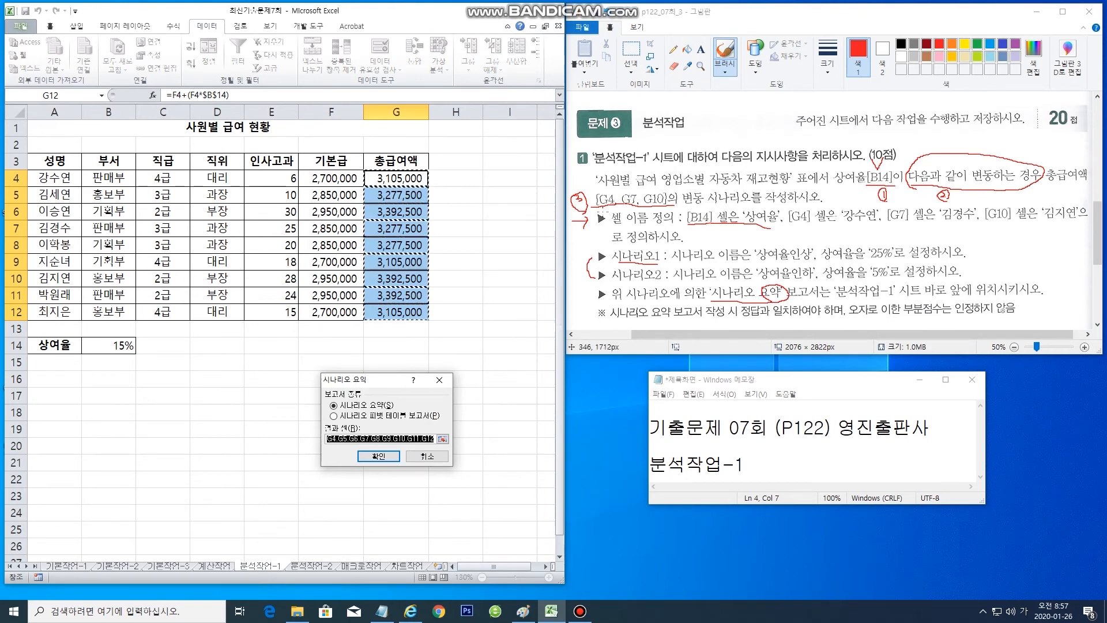
click(600, 212)
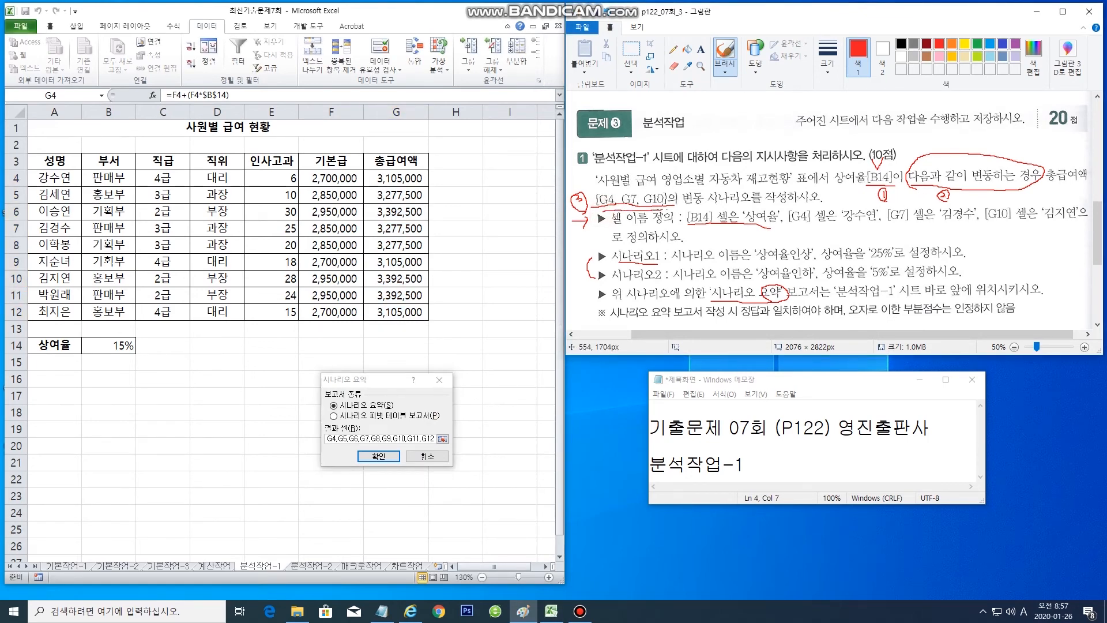
click(392, 438)
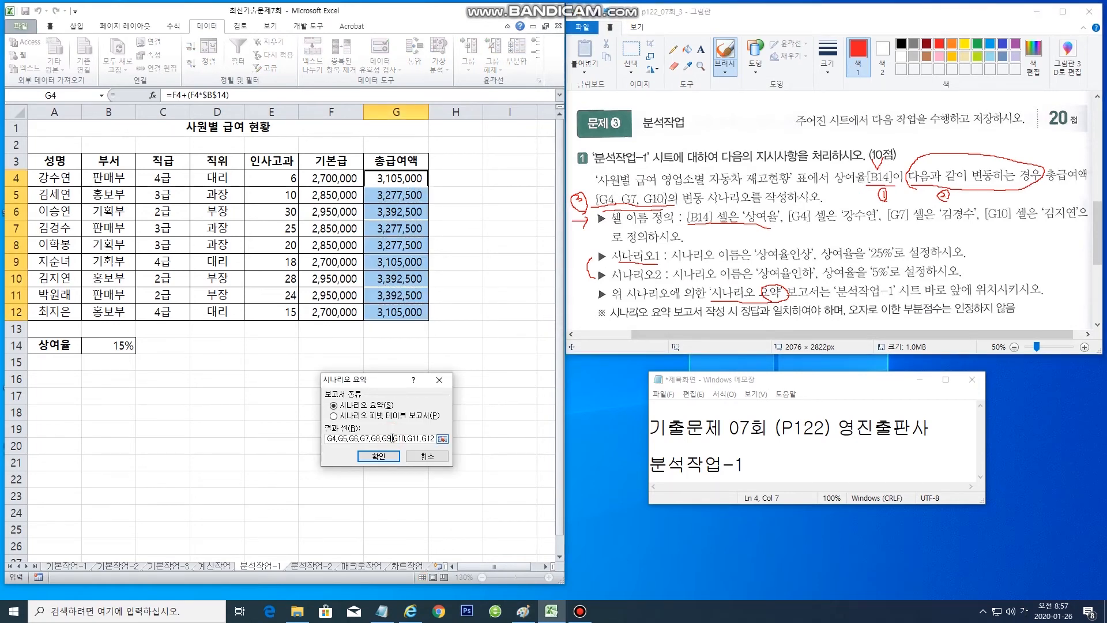
drag(421, 438, 334, 438)
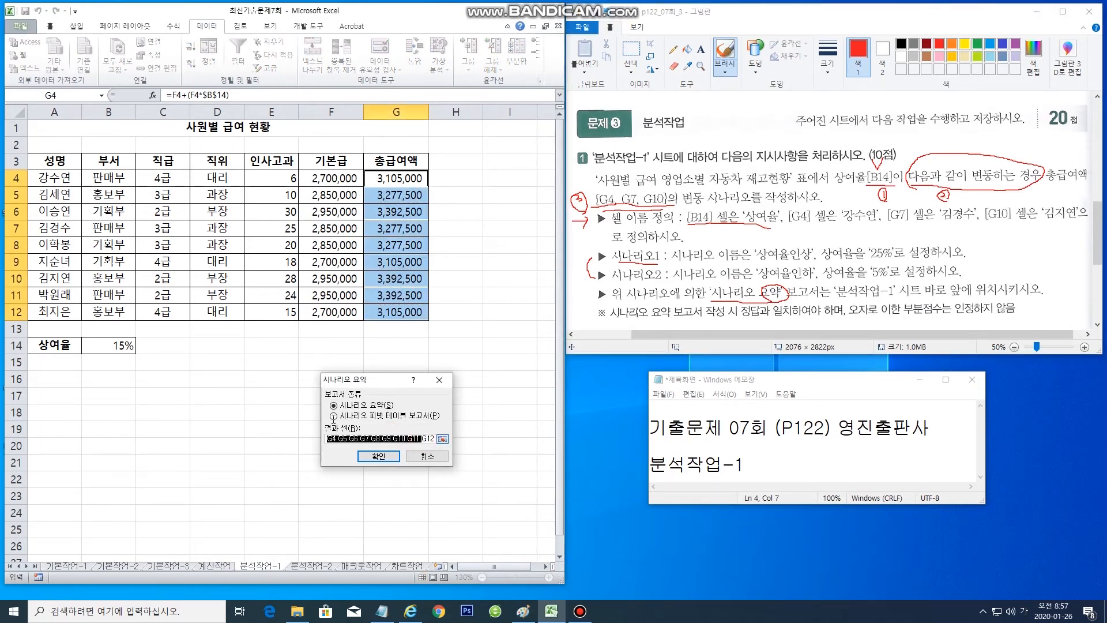
key(BackSpace)
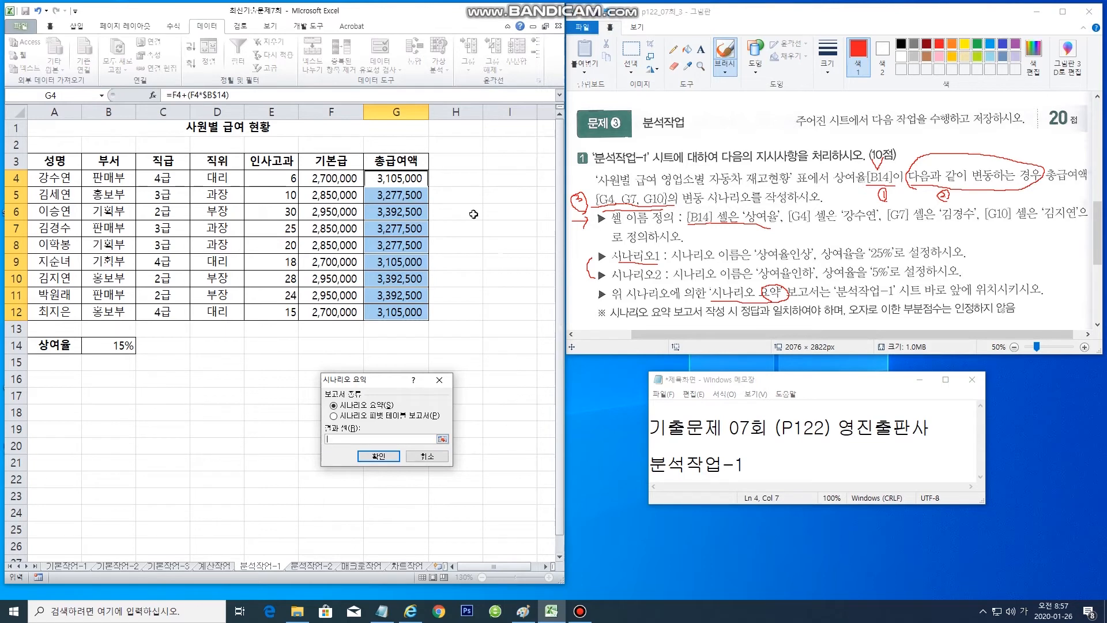
click(406, 178)
ctrl+click(410, 228)
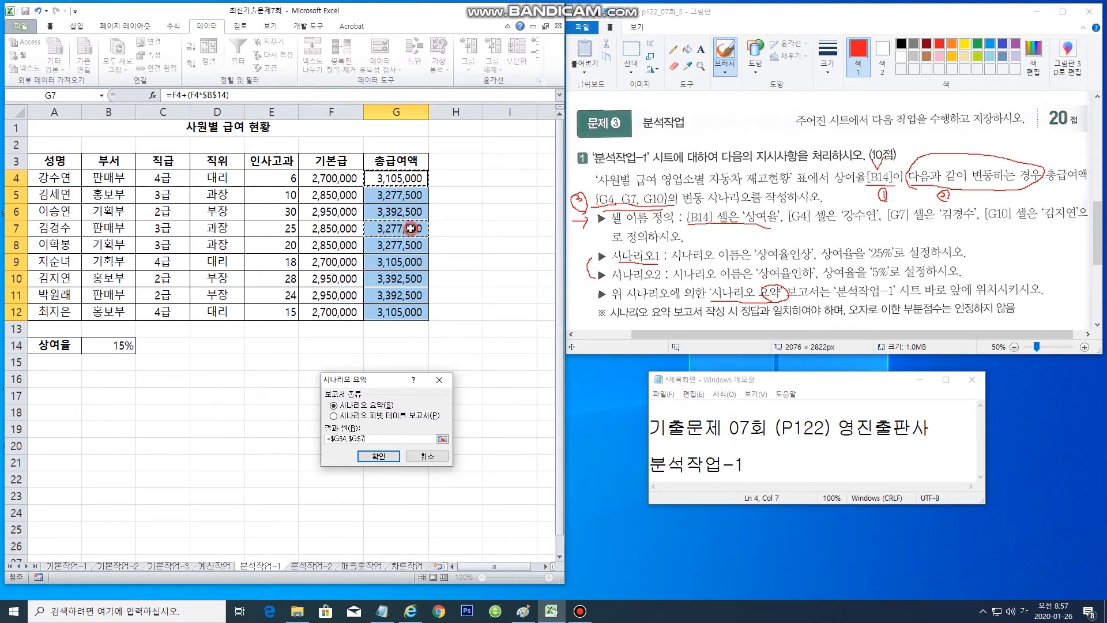
ctrl+click(403, 279)
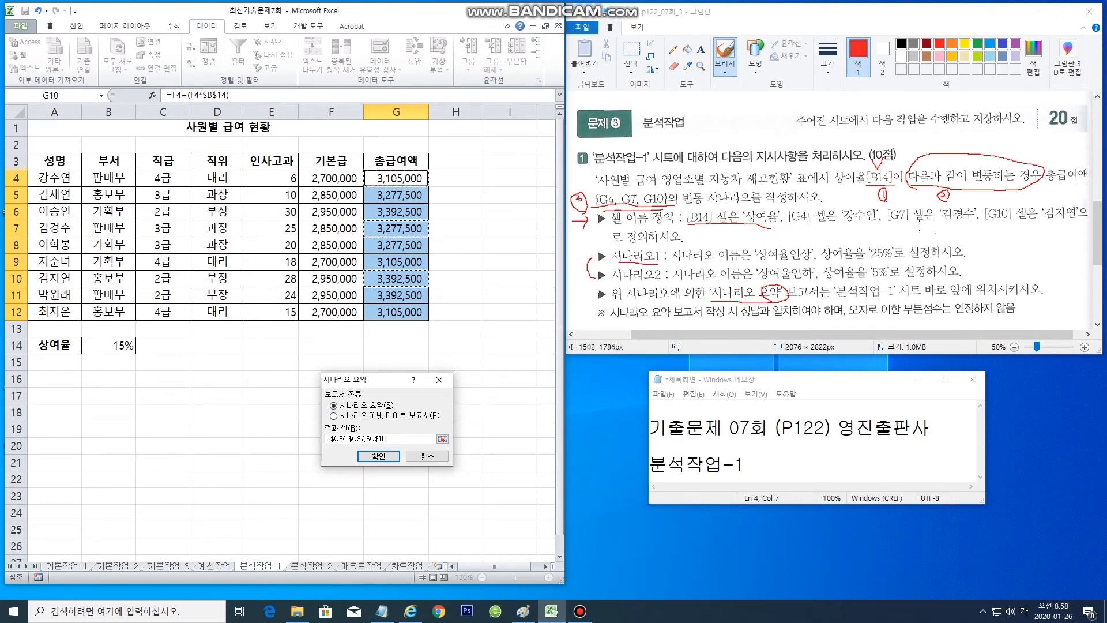
click(390, 458)
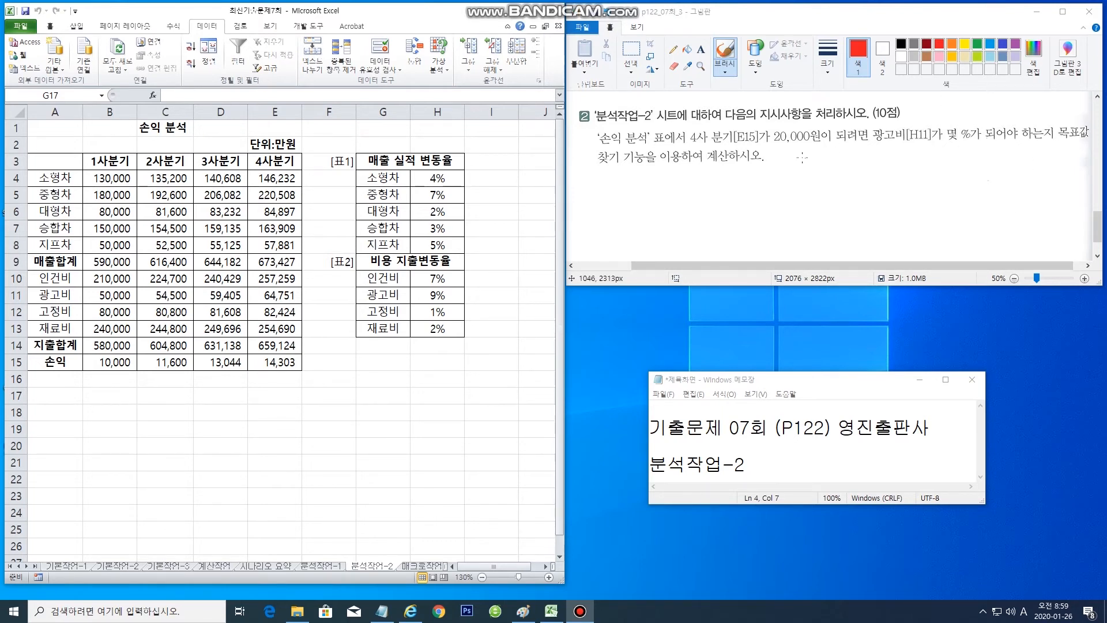
In the Paint instructions for 분석작업-2, mark [E15] as number 1, circle 20,000 as number 2 and underline 광고비[H11] as number 3
mouse_move(807, 152)
mouse_down()
mouse_move(776, 144)
mouse_move(810, 121)
mouse_up()
drag(805, 168, 814, 178)
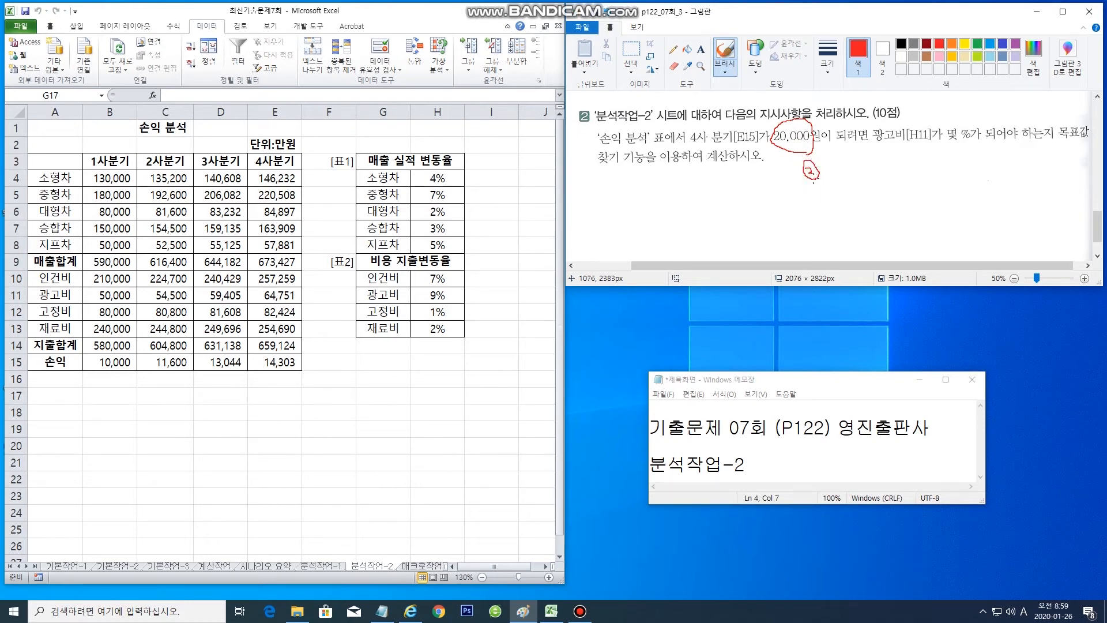
mouse_move(764, 144)
mouse_down()
mouse_move(729, 138)
mouse_move(750, 183)
mouse_move(738, 168)
mouse_up()
mouse_move(875, 142)
mouse_down()
mouse_move(922, 143)
mouse_move(916, 161)
mouse_move(929, 187)
mouse_move(908, 183)
mouse_move(932, 161)
mouse_move(944, 176)
mouse_move(932, 189)
mouse_up()
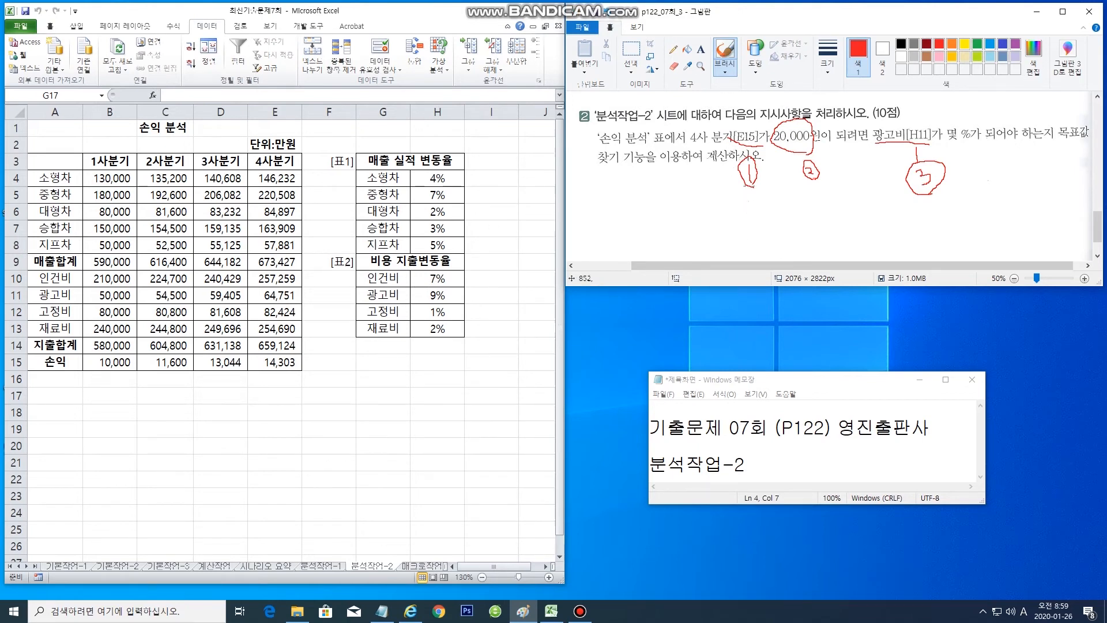
drag(752, 193, 753, 211)
Run Goal Seek on the 분석작업-2 sheet in Excel to bring E15 to 20000 by changing H11, and keep the result
click(283, 363)
click(281, 363)
click(211, 29)
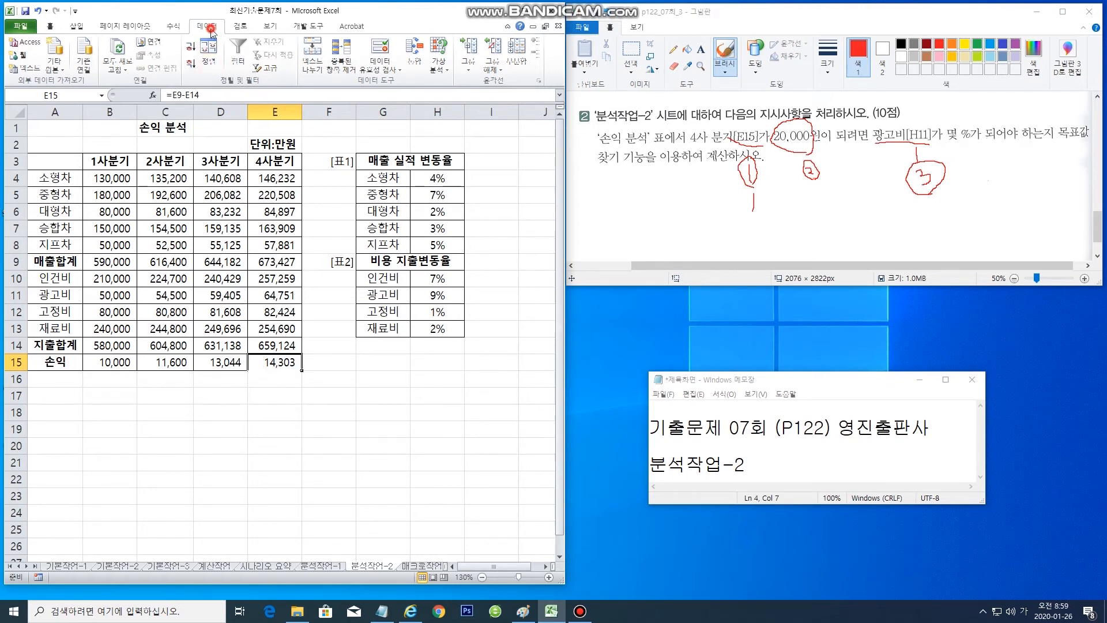
click(436, 64)
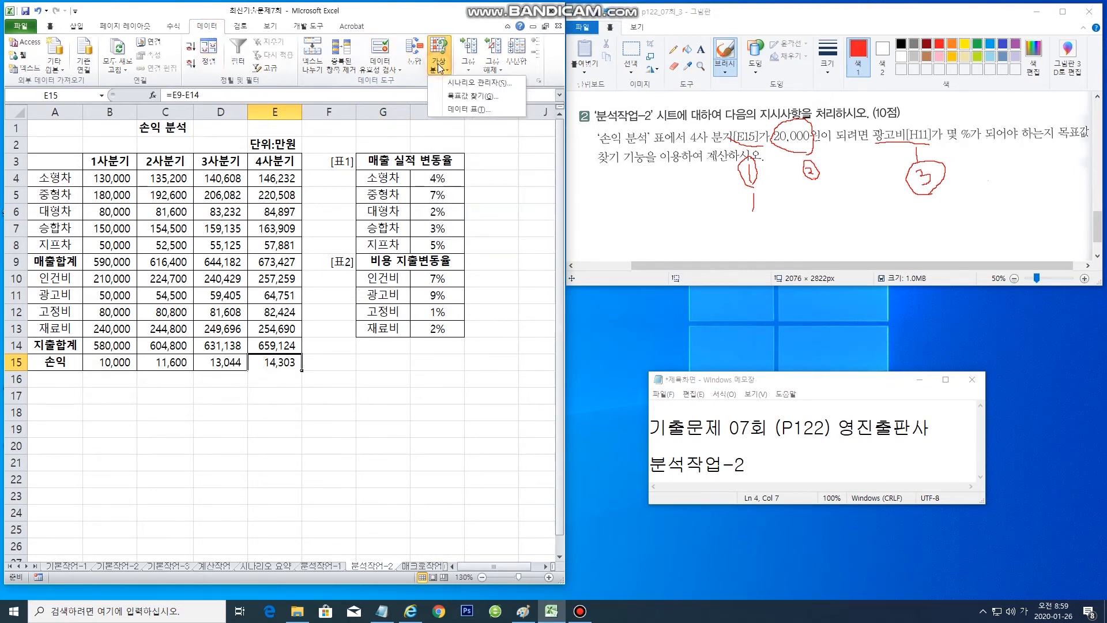
click(476, 97)
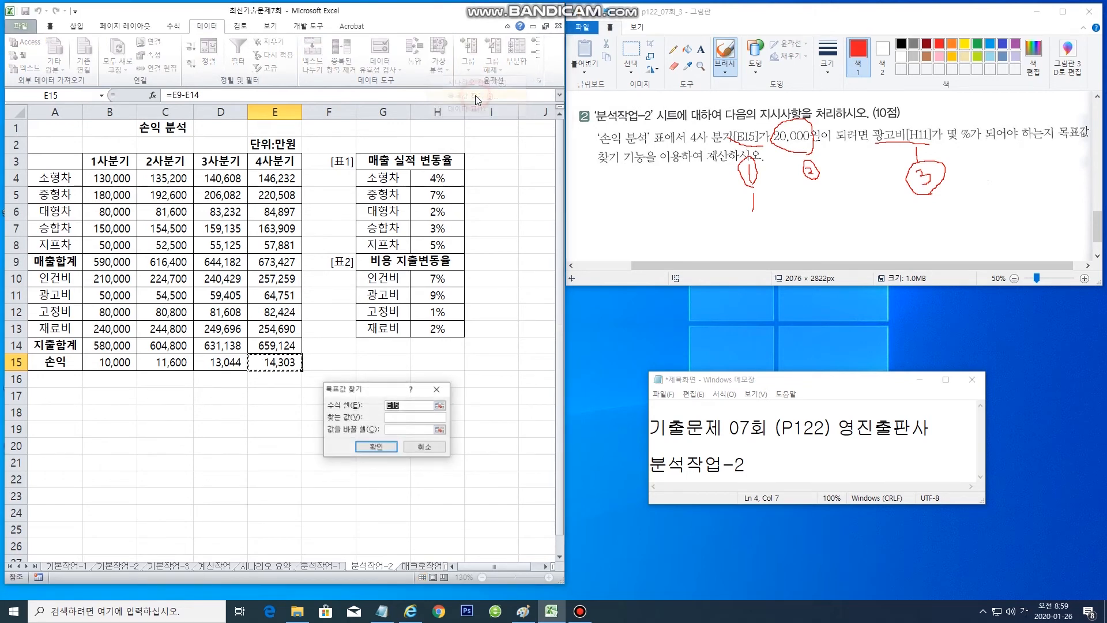
click(408, 416)
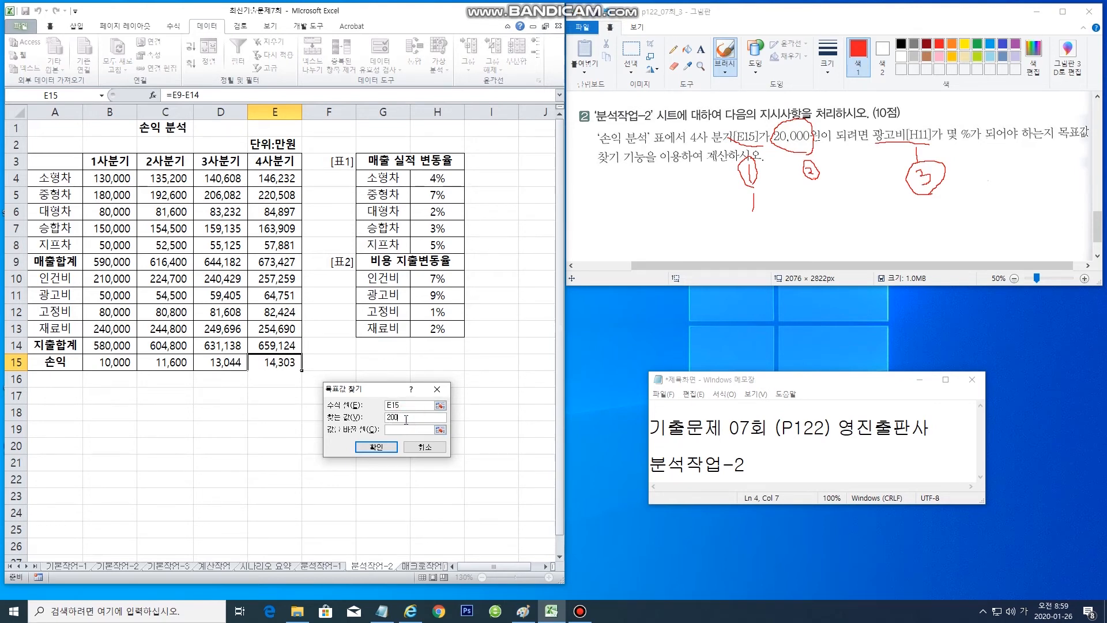
text(20000)
click(388, 431)
click(406, 429)
click(437, 296)
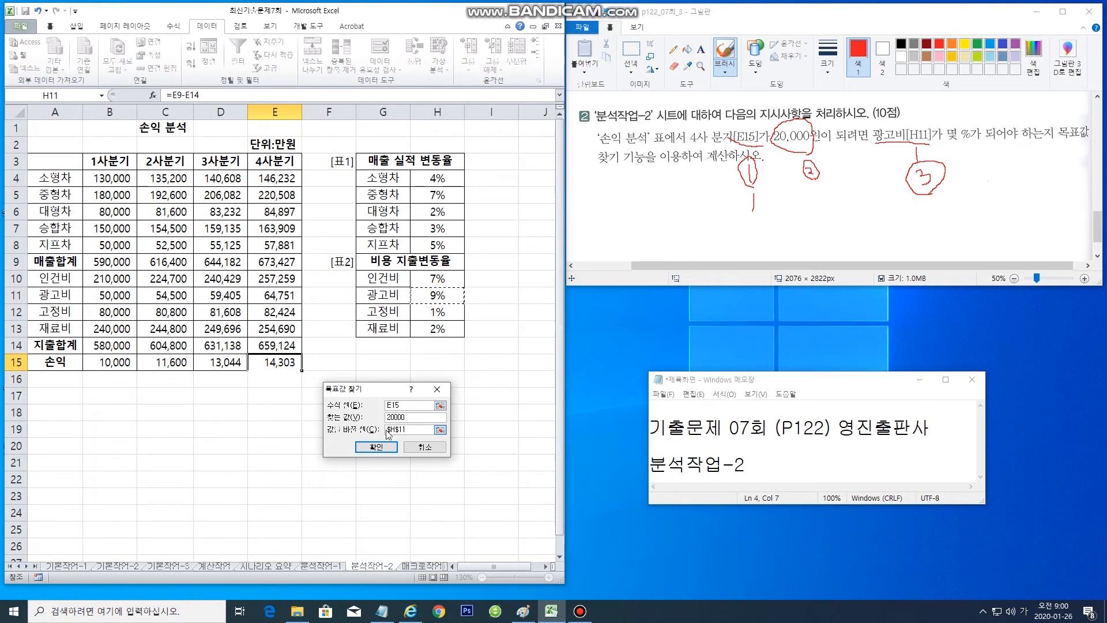
click(376, 446)
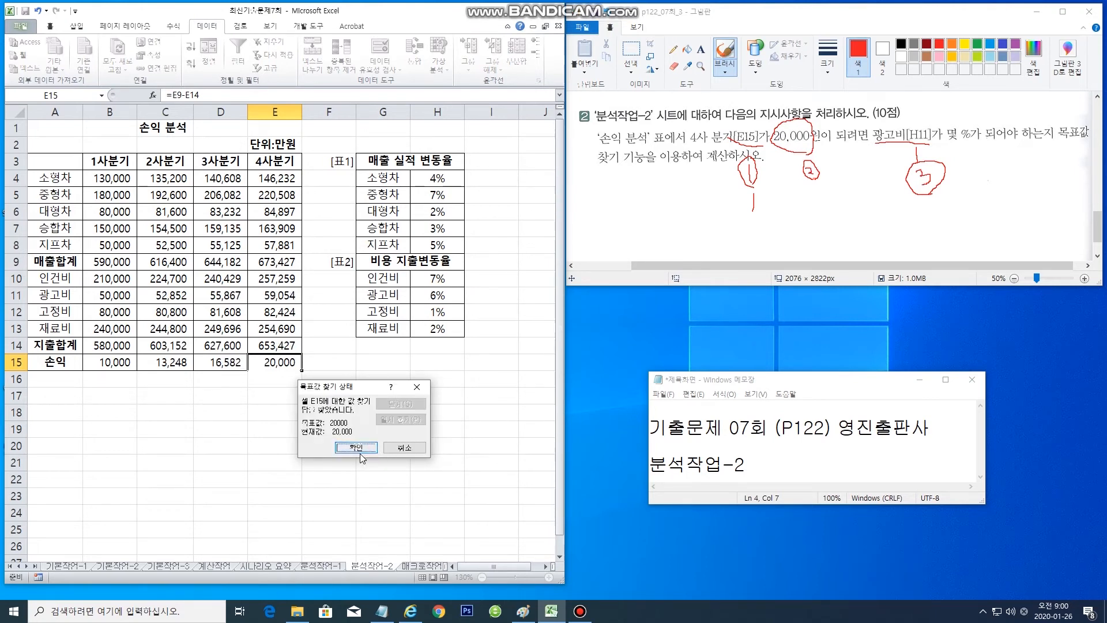
click(362, 448)
click(437, 404)
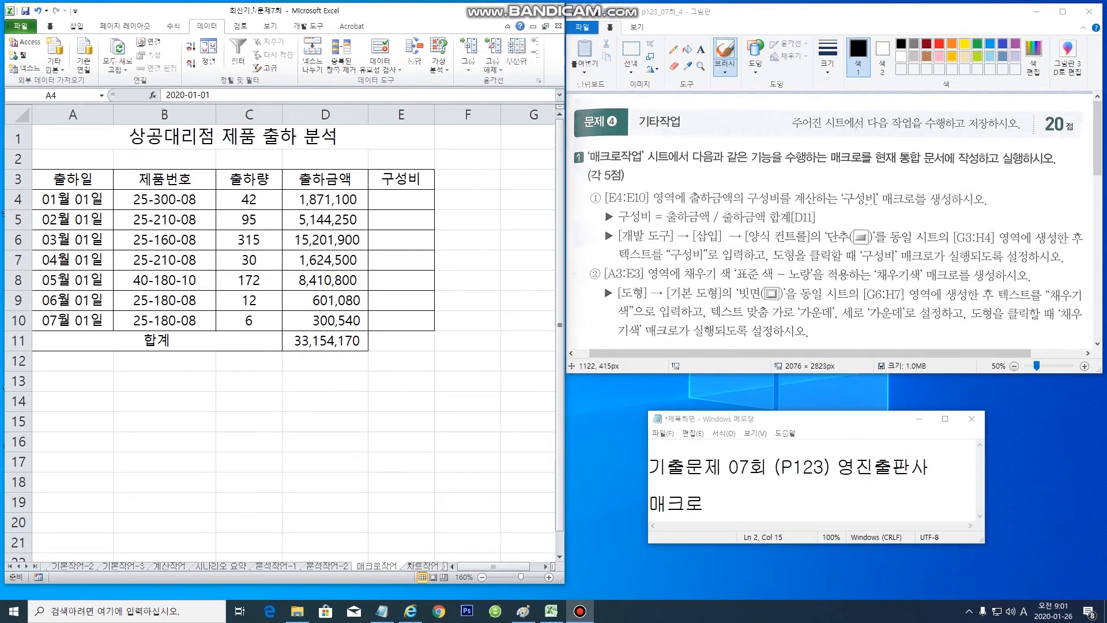
In the Paint instructions for 매크로작업, circle the macro names 구성비 and 채우기색 and the 단추 and 빗면 shape icons in red
mouse_move(874, 208)
mouse_down()
mouse_move(846, 205)
mouse_move(876, 200)
mouse_up()
key(ctrl+z)
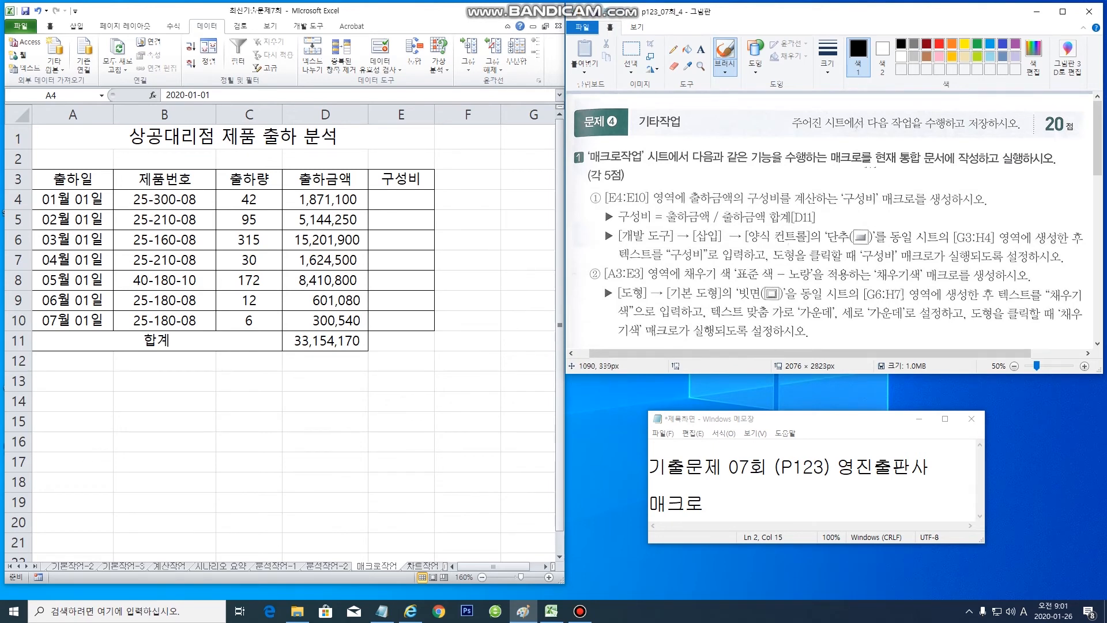
click(940, 45)
drag(874, 208, 841, 213)
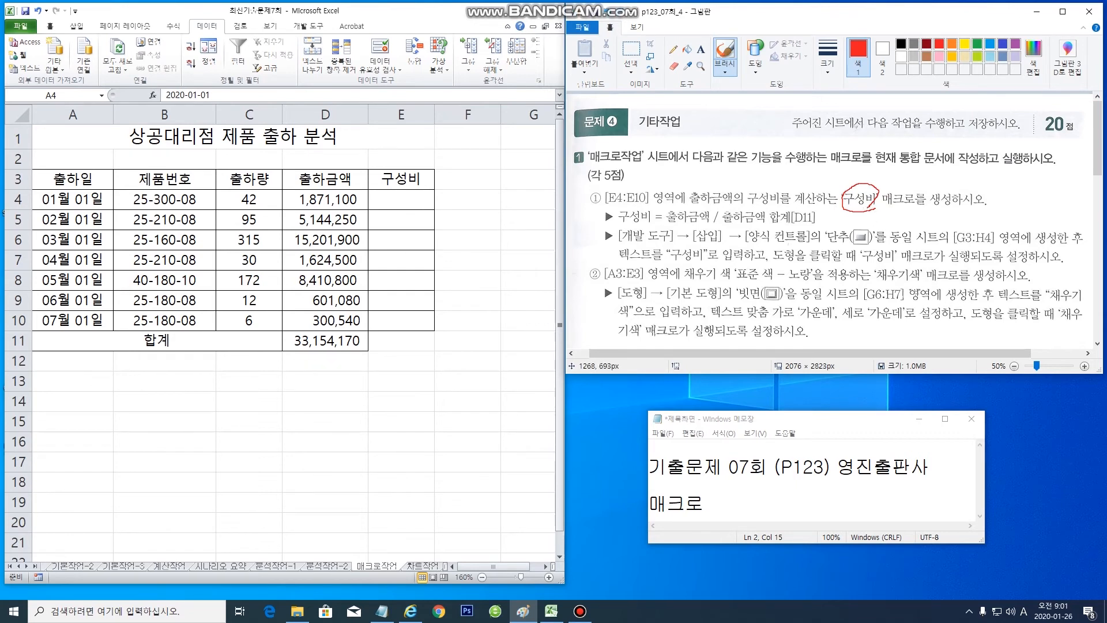
drag(916, 285, 878, 282)
mouse_move(862, 244)
mouse_down()
mouse_move(836, 239)
mouse_move(859, 222)
mouse_up()
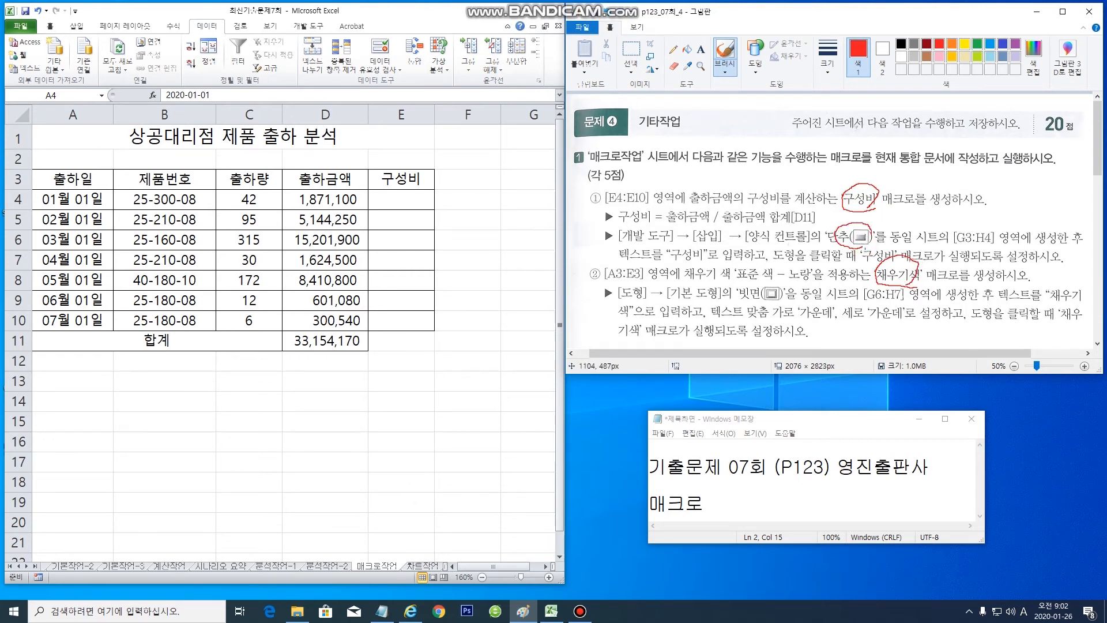
mouse_move(773, 305)
mouse_down()
mouse_move(748, 302)
mouse_move(788, 278)
mouse_up()
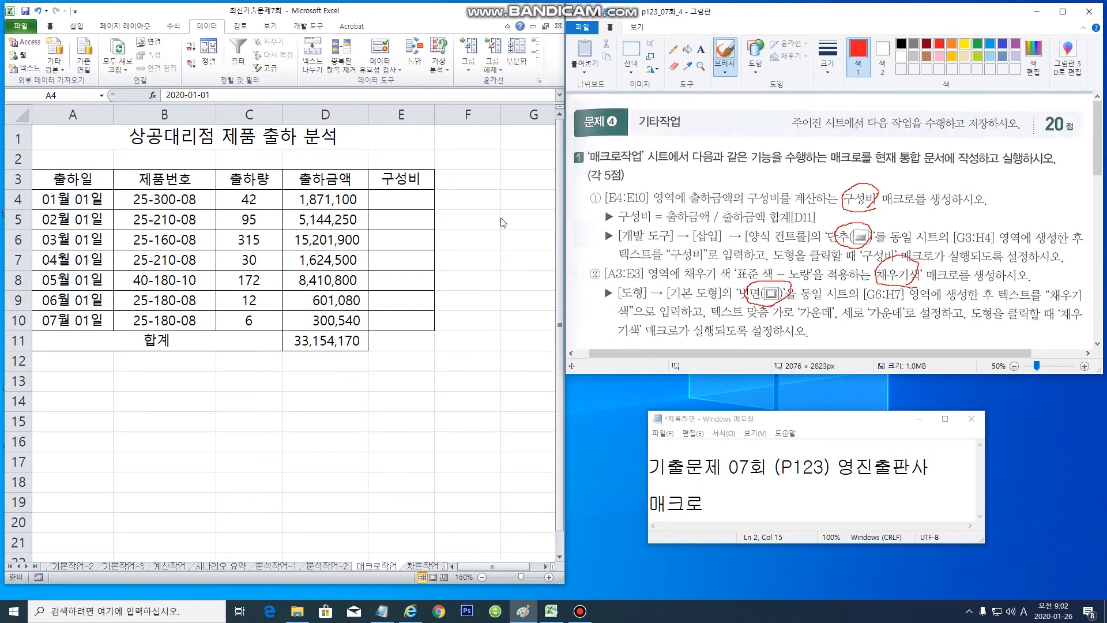
click(416, 197)
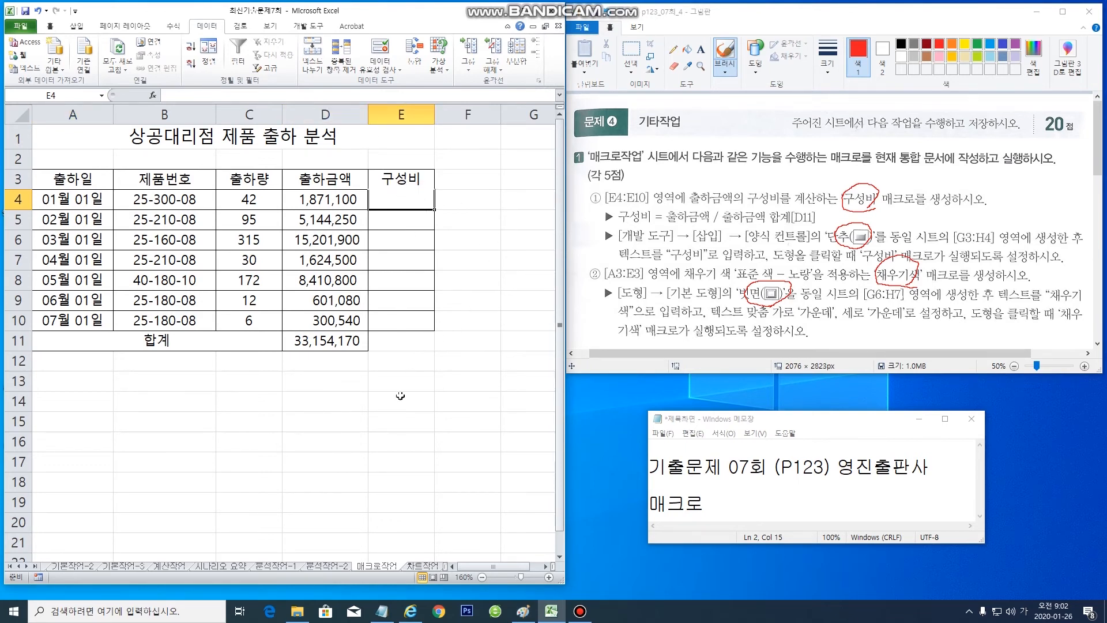
click(383, 404)
click(264, 382)
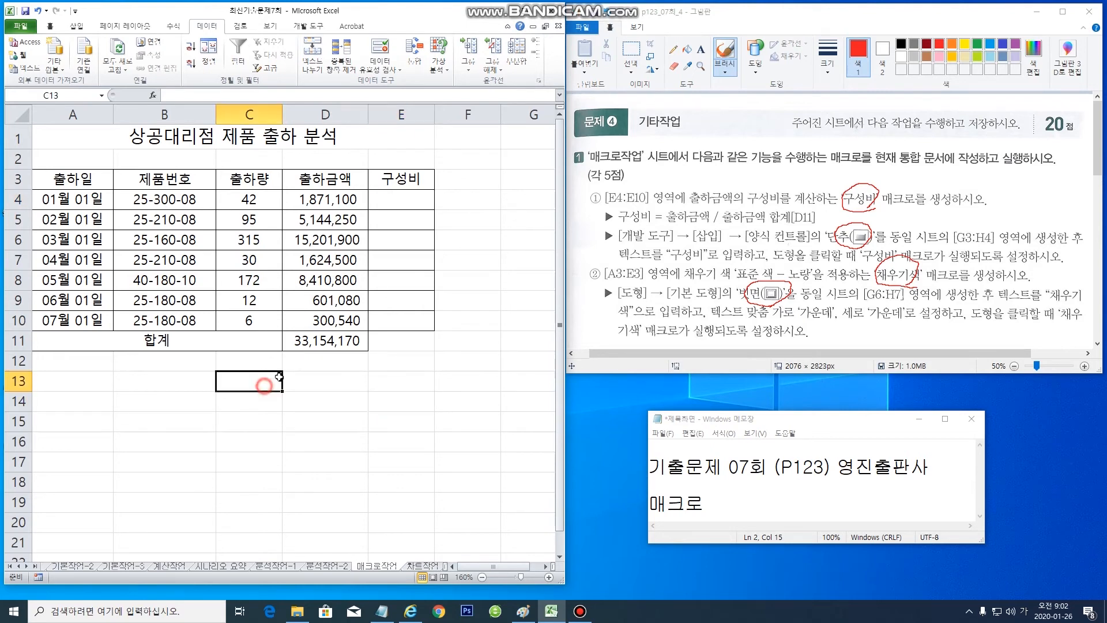
click(412, 199)
click(364, 381)
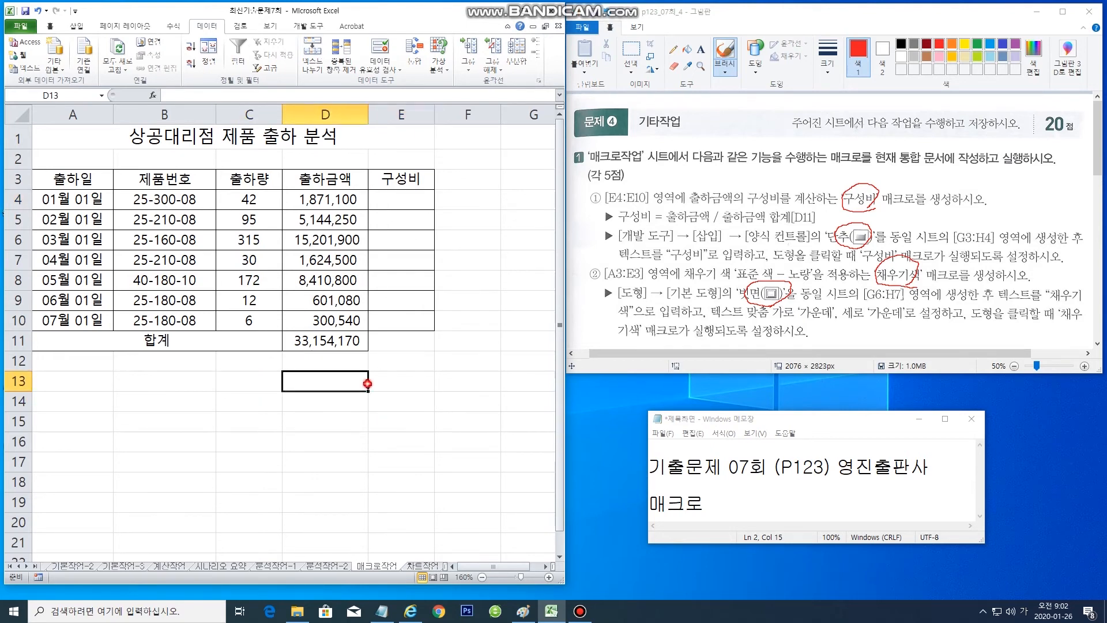
In Excel, select an empty cell outside the table and start recording a macro named 구성비 in the current workbook
click(410, 397)
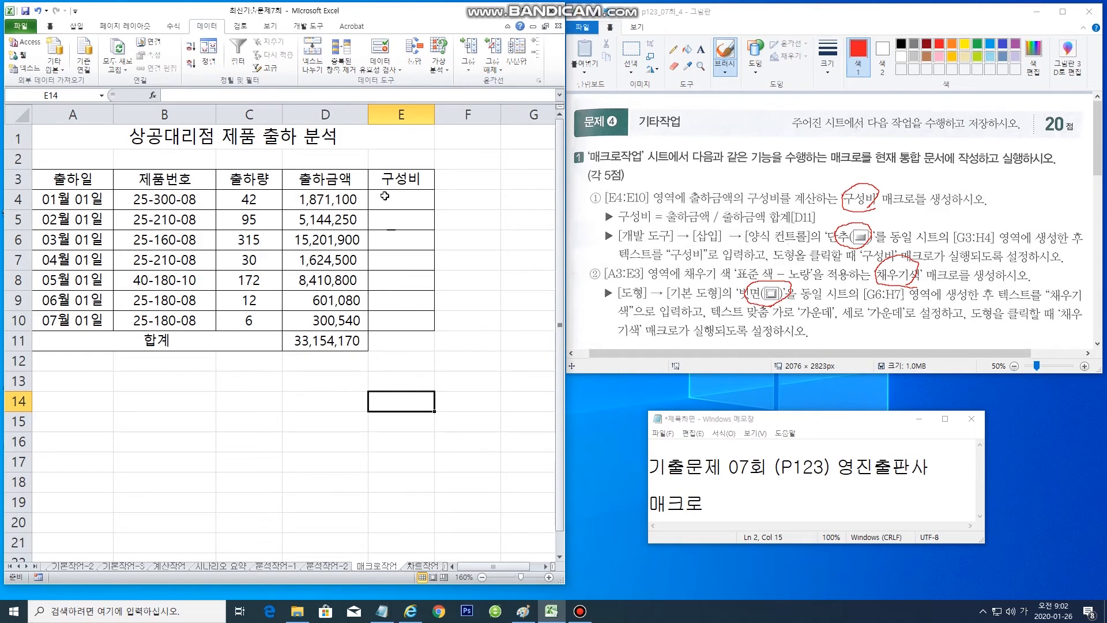
click(269, 26)
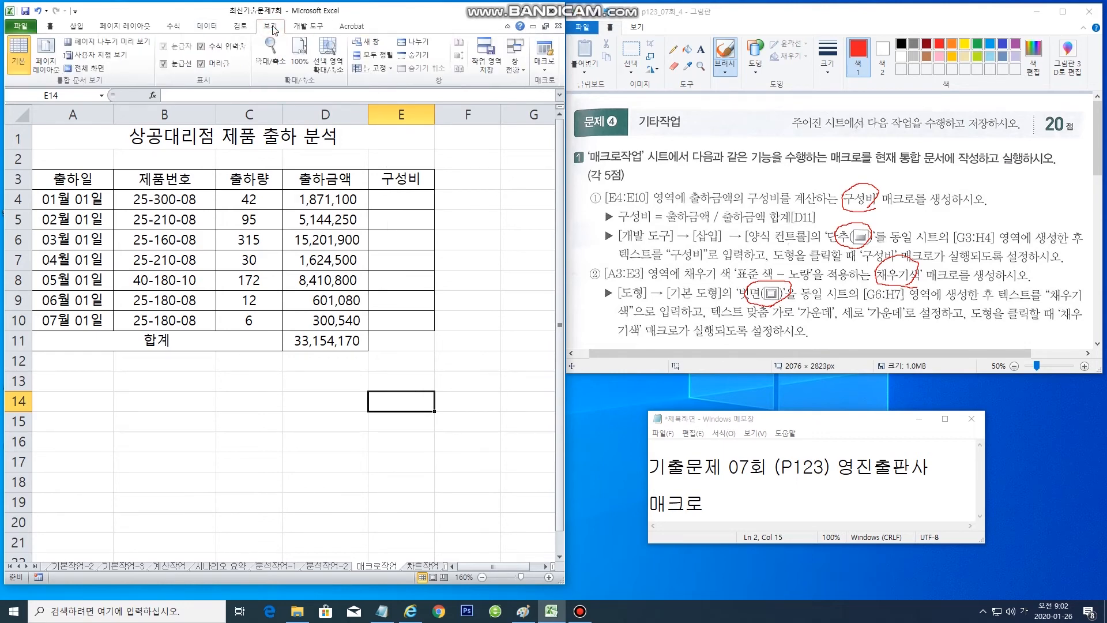
click(546, 64)
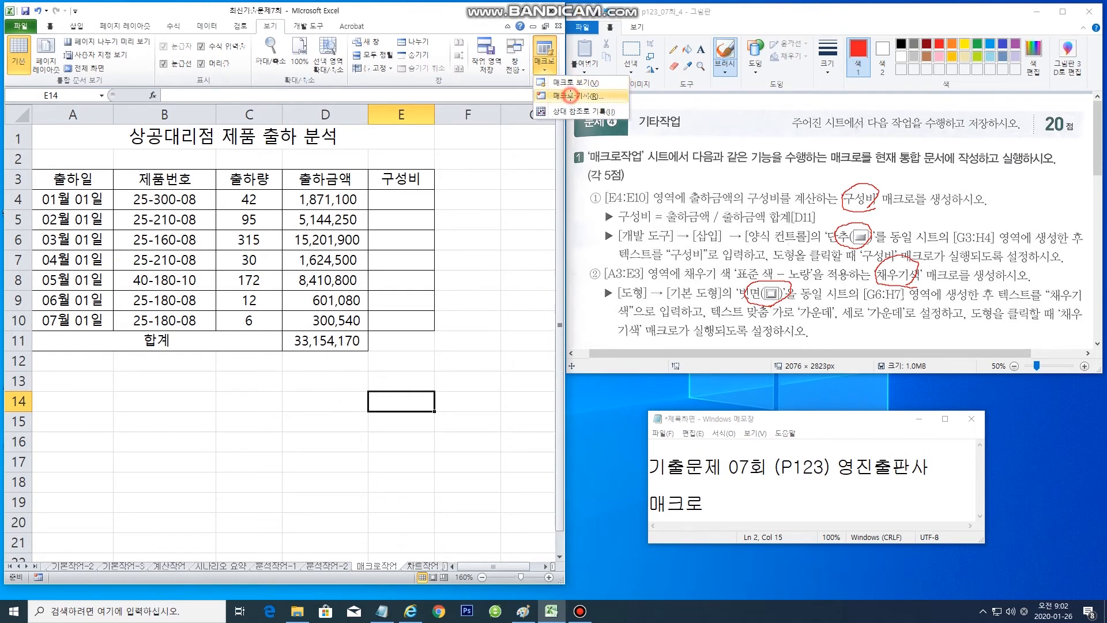
click(577, 96)
text(구성비)
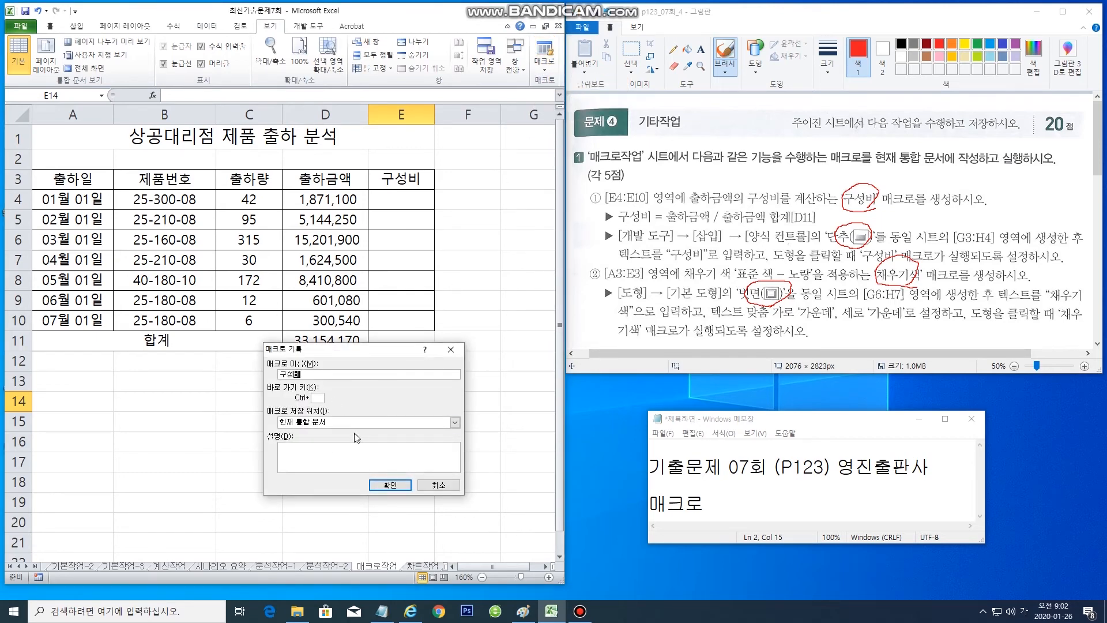
click(392, 484)
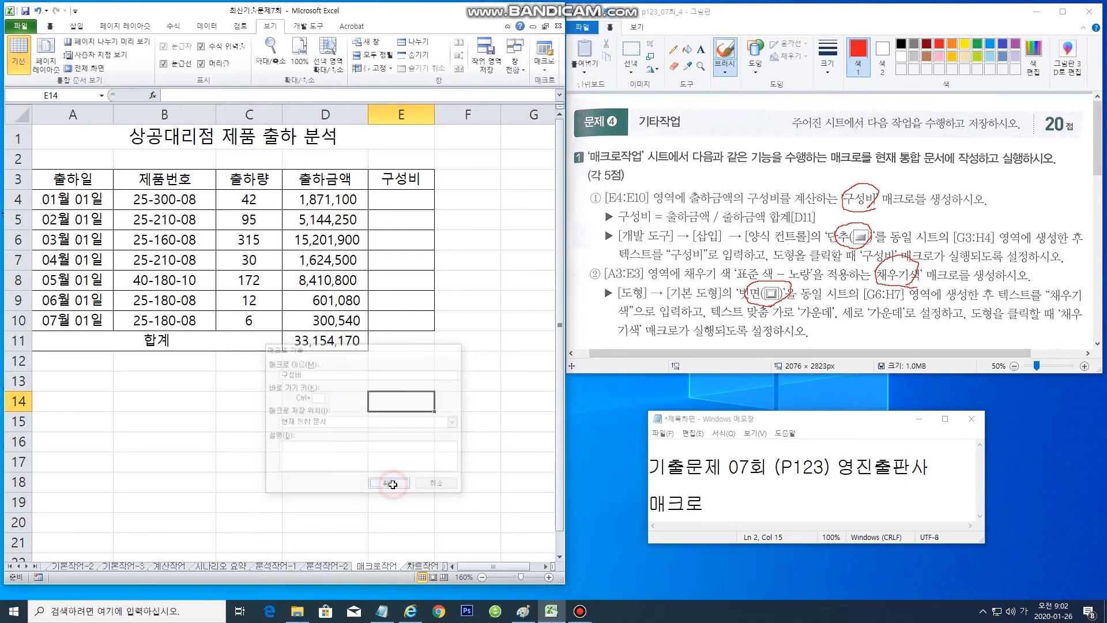
Underline 출하금액 in the Paint instructions for 구성비 and enter the formula =D4/$D$11 in cell E4 in Excel
click(391, 206)
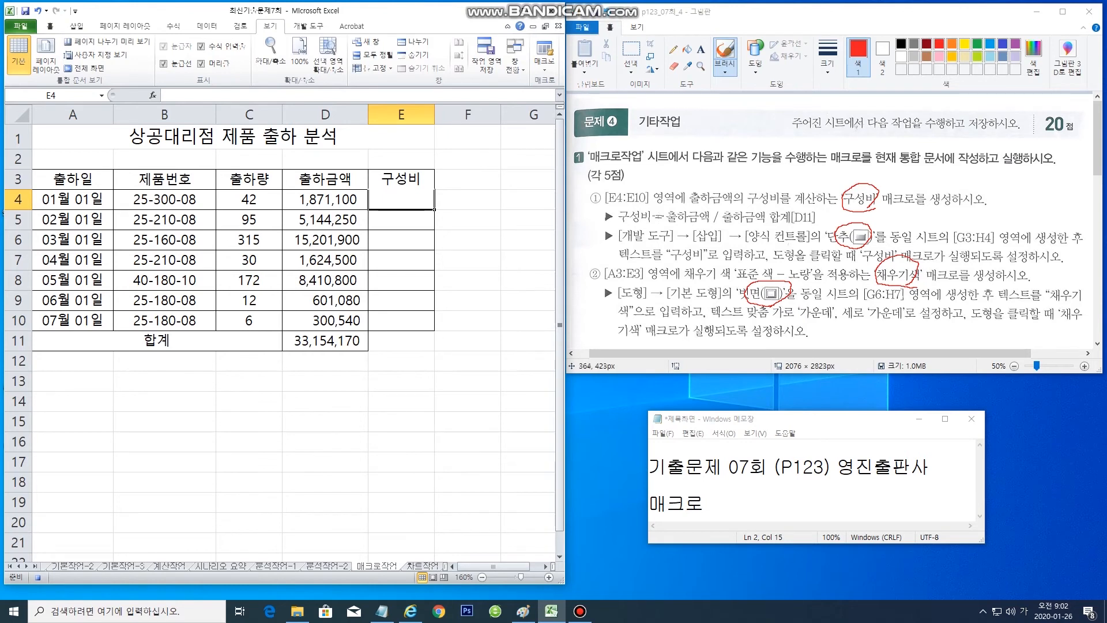
click(663, 220)
drag(666, 218, 692, 214)
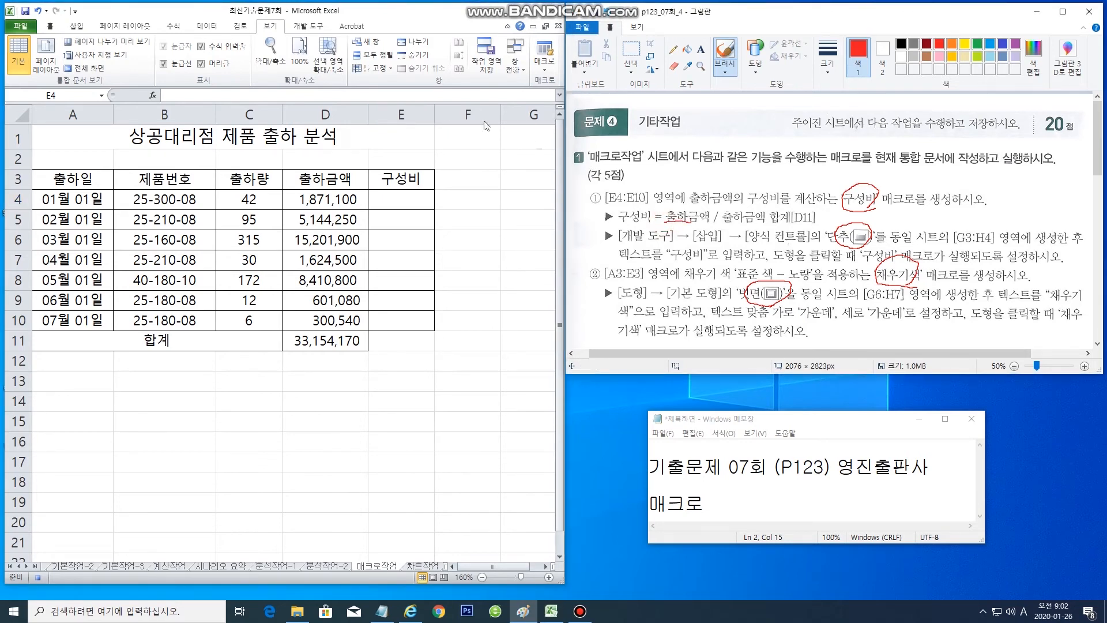
click(314, 95)
text(=)
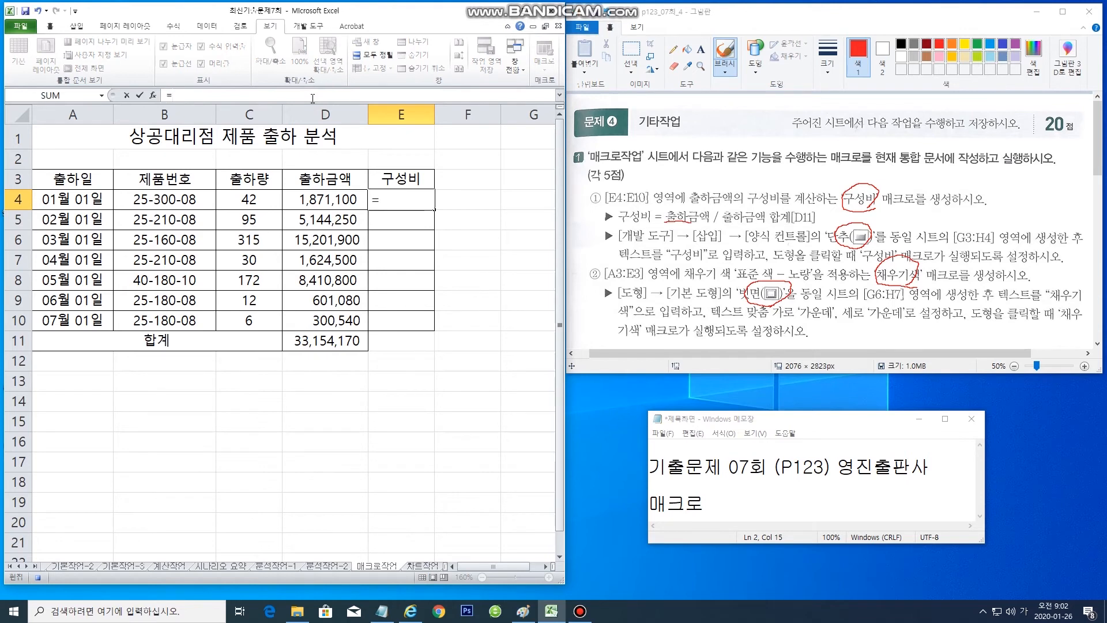
click(328, 202)
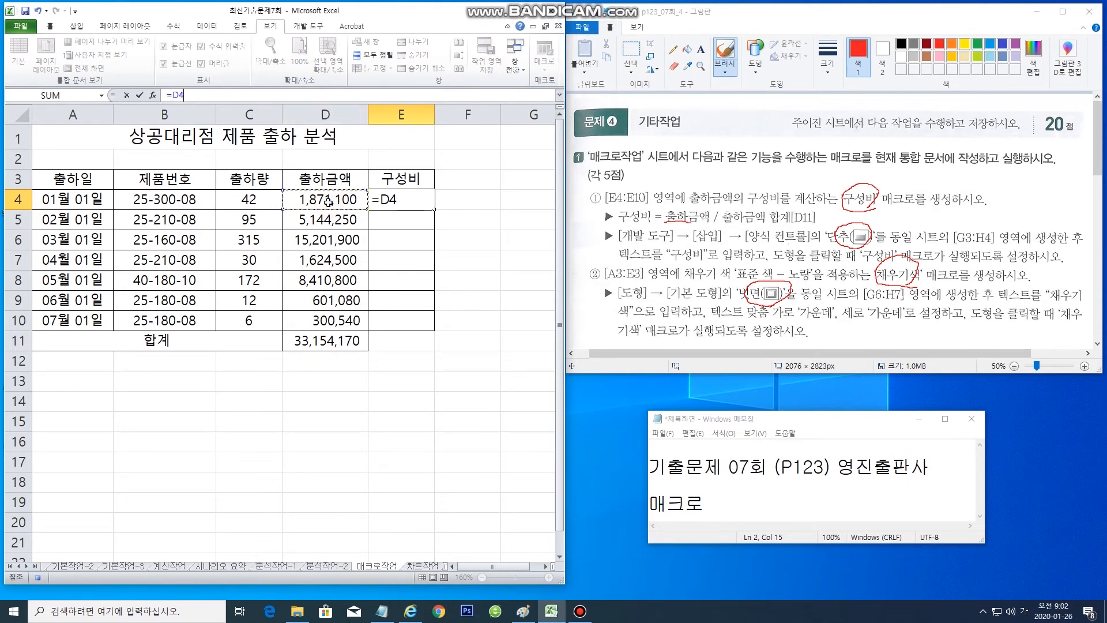
text(/)
click(331, 345)
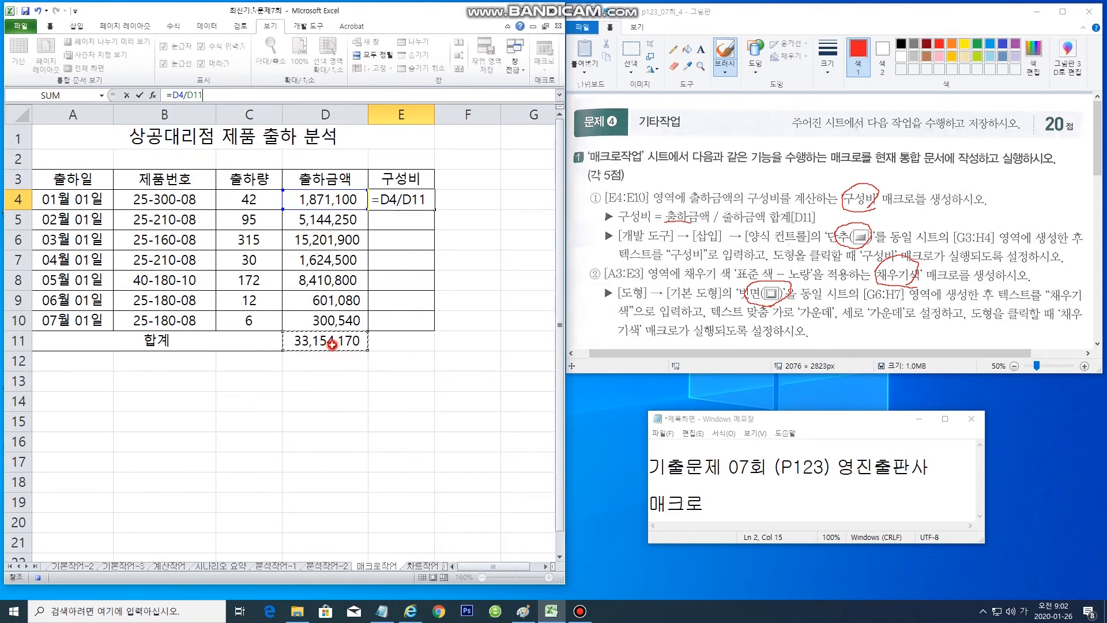
key(F4)
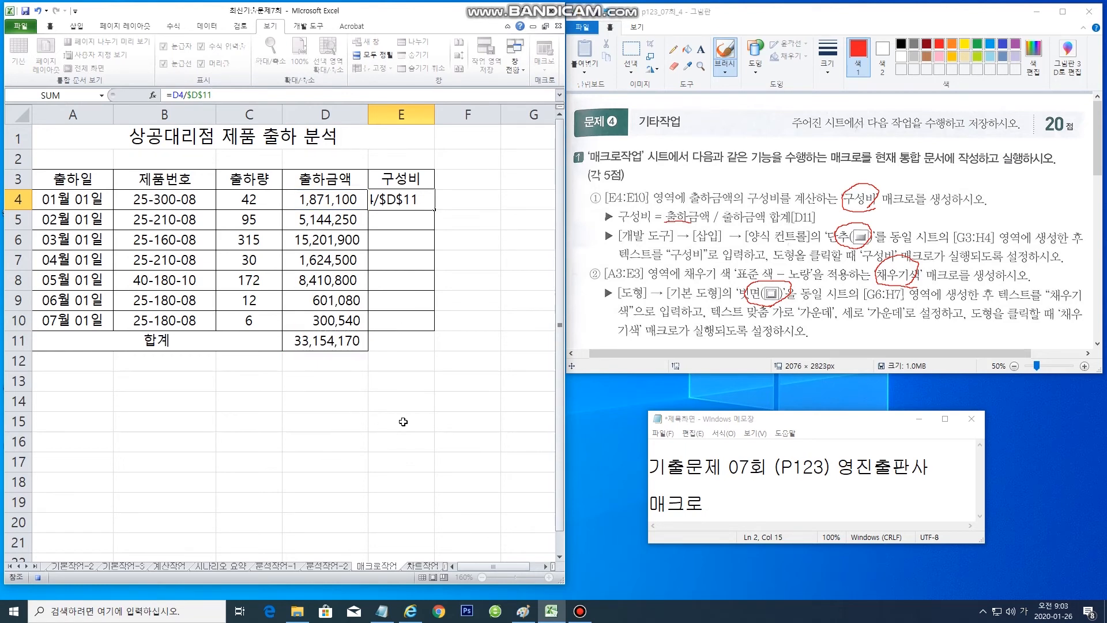
key(Return)
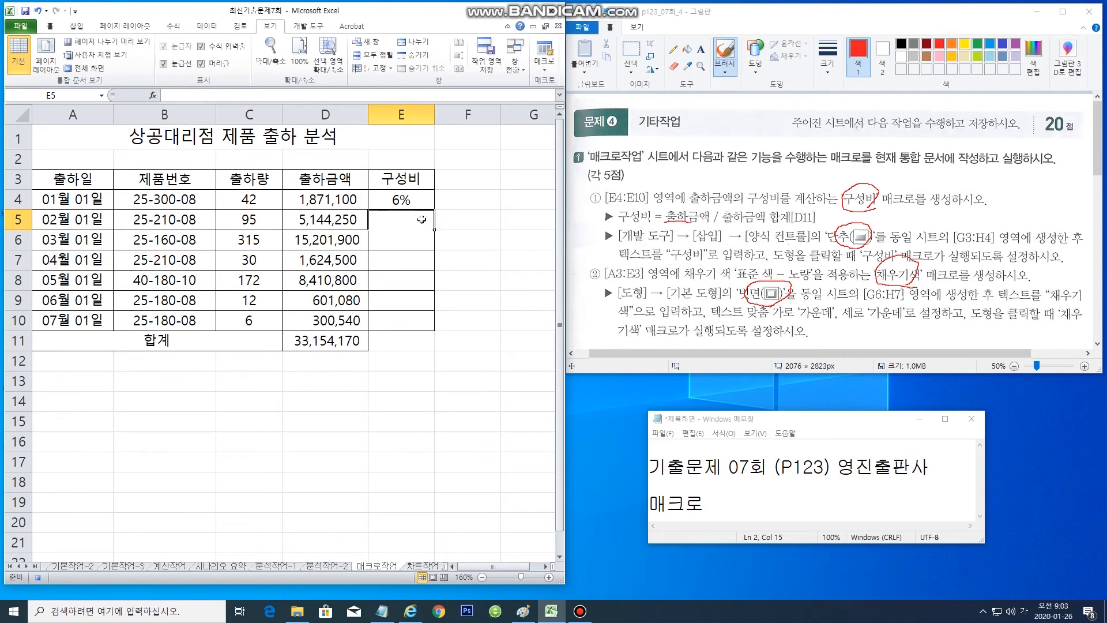
Fill the E4 formula down through E10, stop recording the 구성비 macro and deselect the range
click(406, 199)
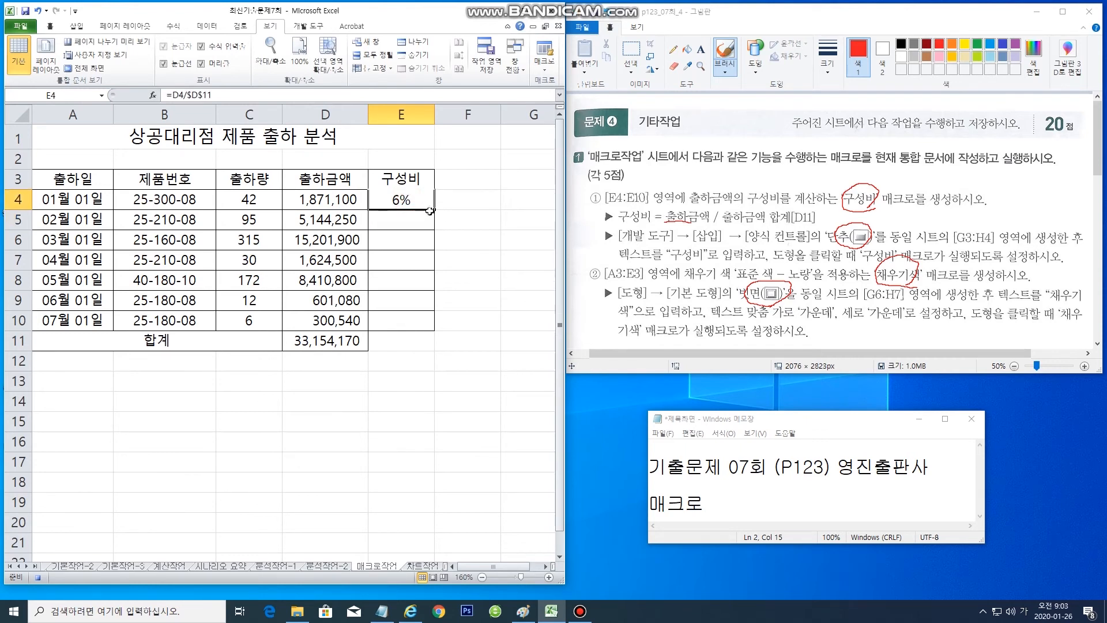
drag(435, 209, 431, 332)
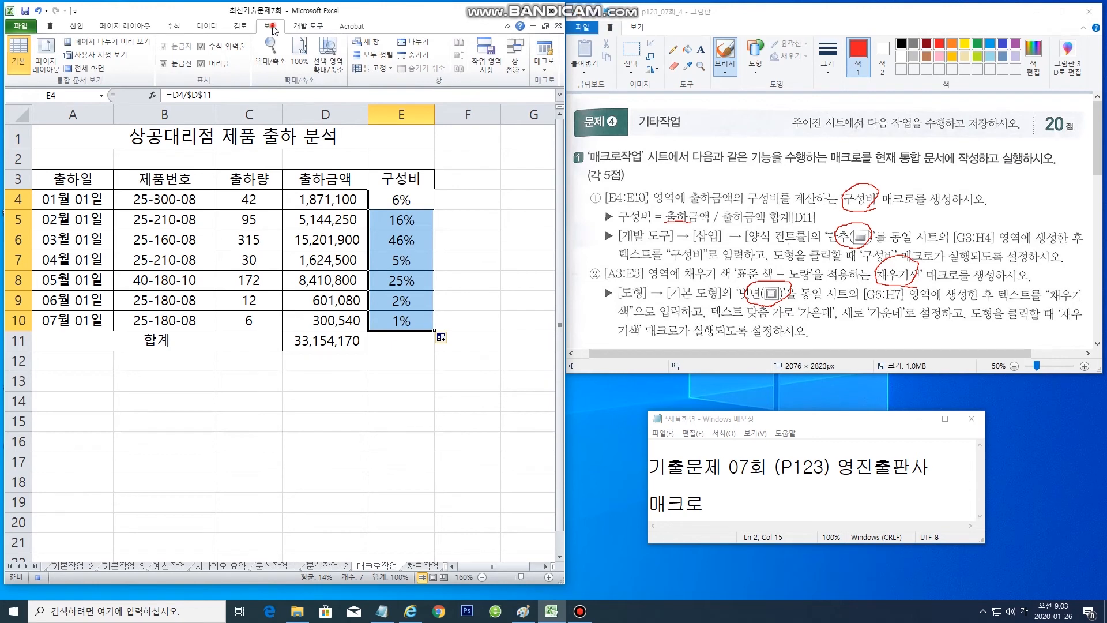
click(543, 67)
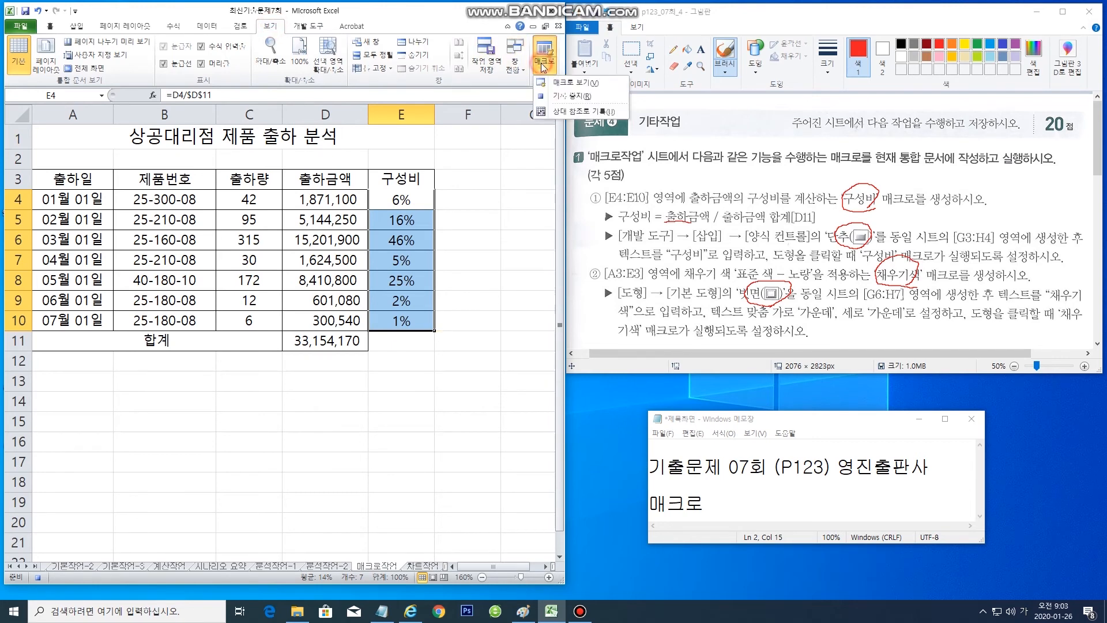
click(573, 96)
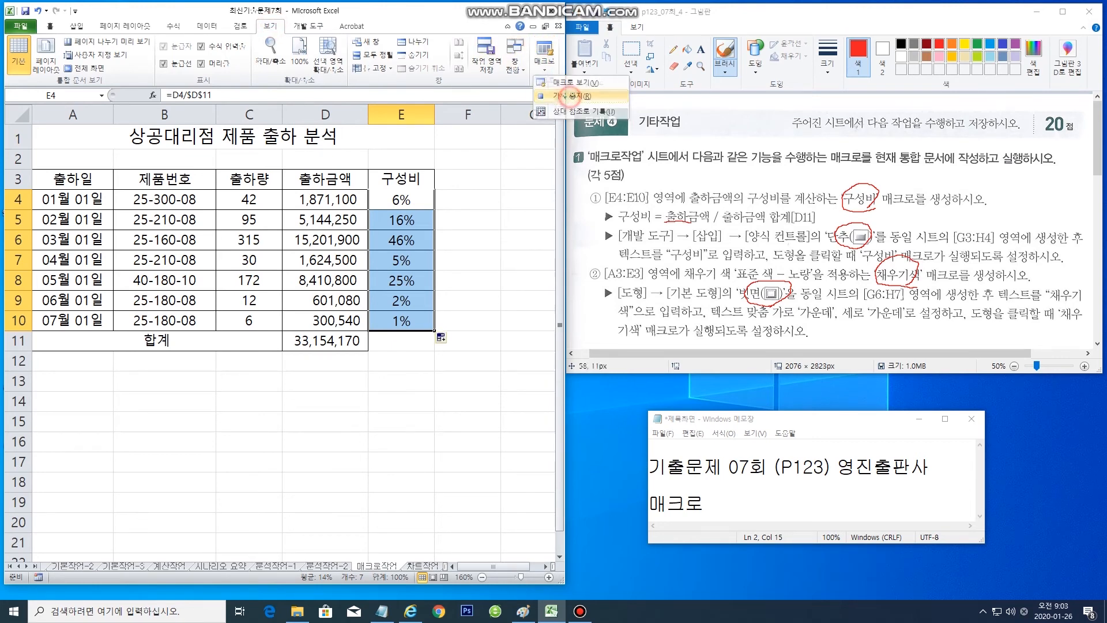
click(393, 381)
click(361, 416)
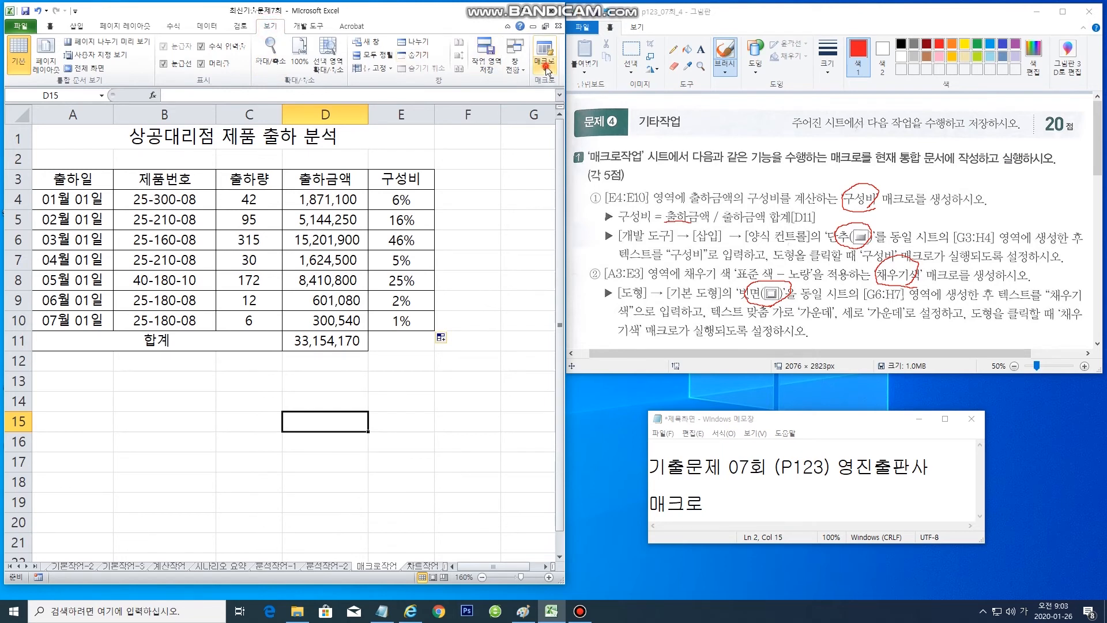
Start recording a second macro named 채우기색 in the current workbook
click(546, 68)
click(564, 96)
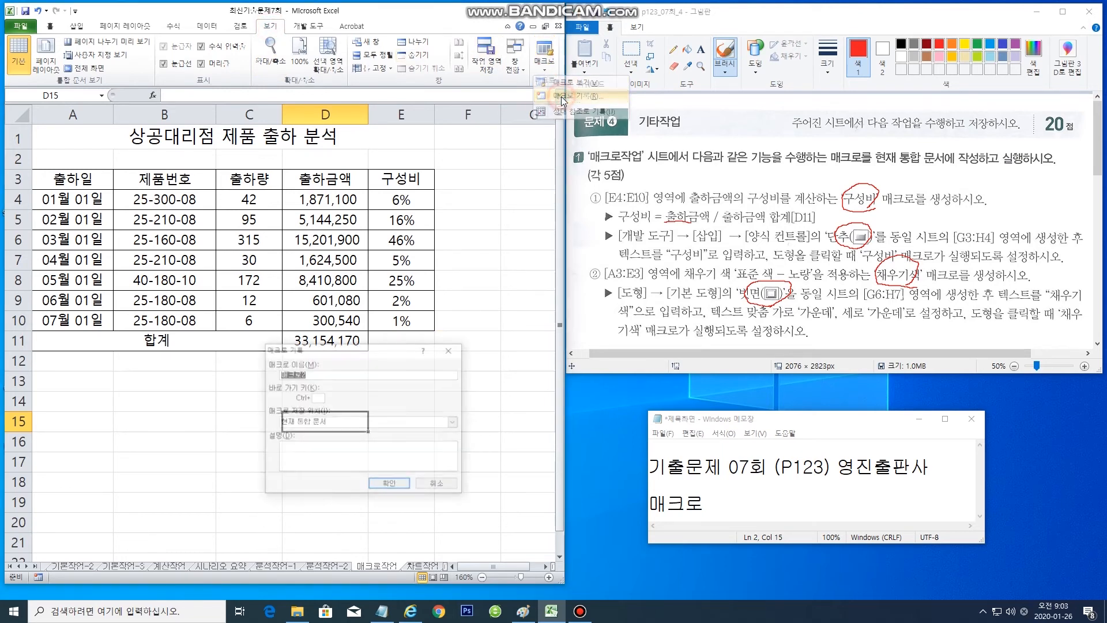
text(채우기색)
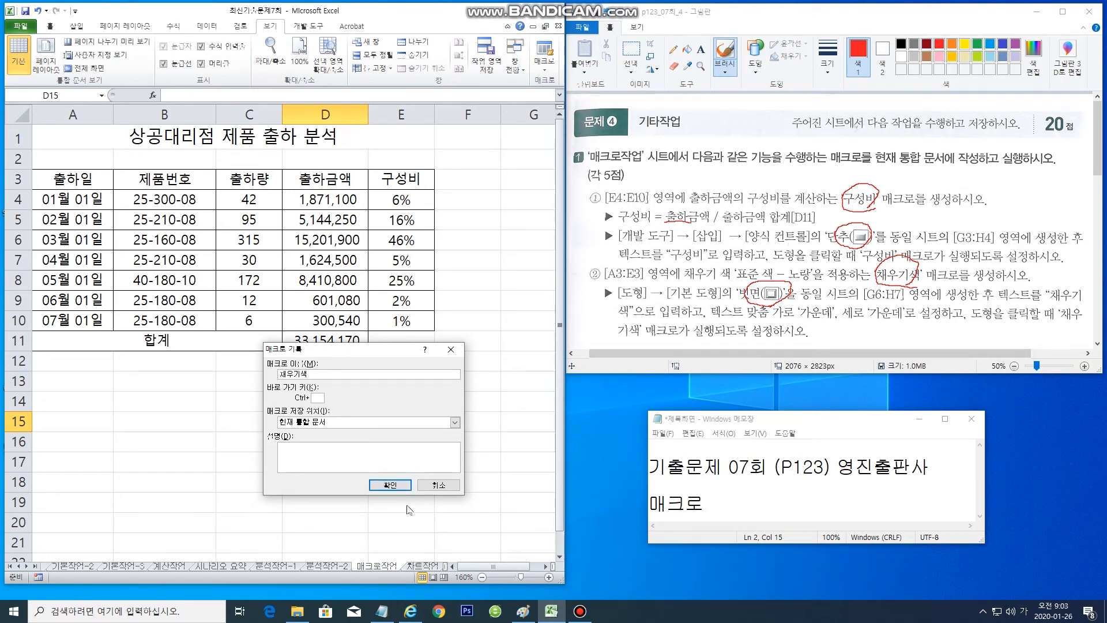
click(395, 485)
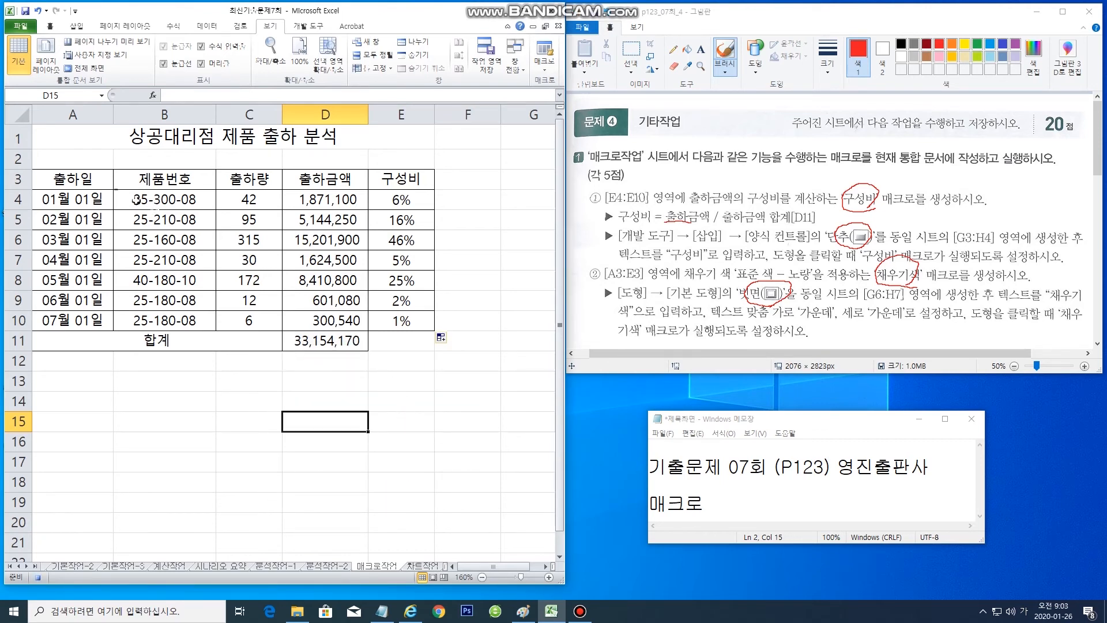
Fill the header cells A3:E3 with the standard yellow color, stop recording the 채우기색 macro and deselect the range
drag(85, 179, 389, 181)
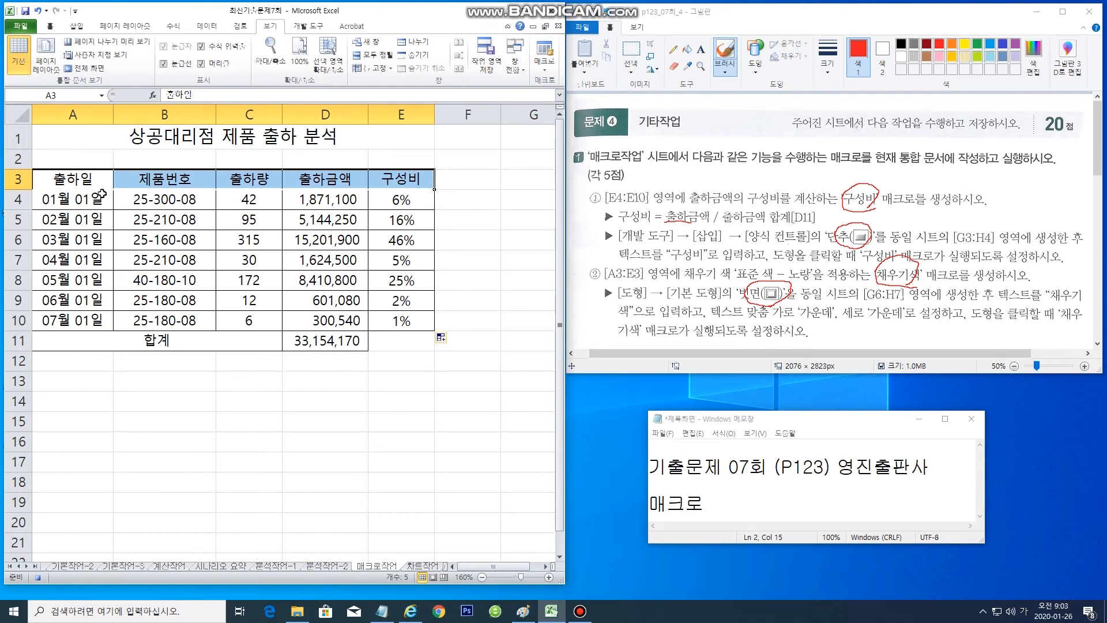
click(50, 26)
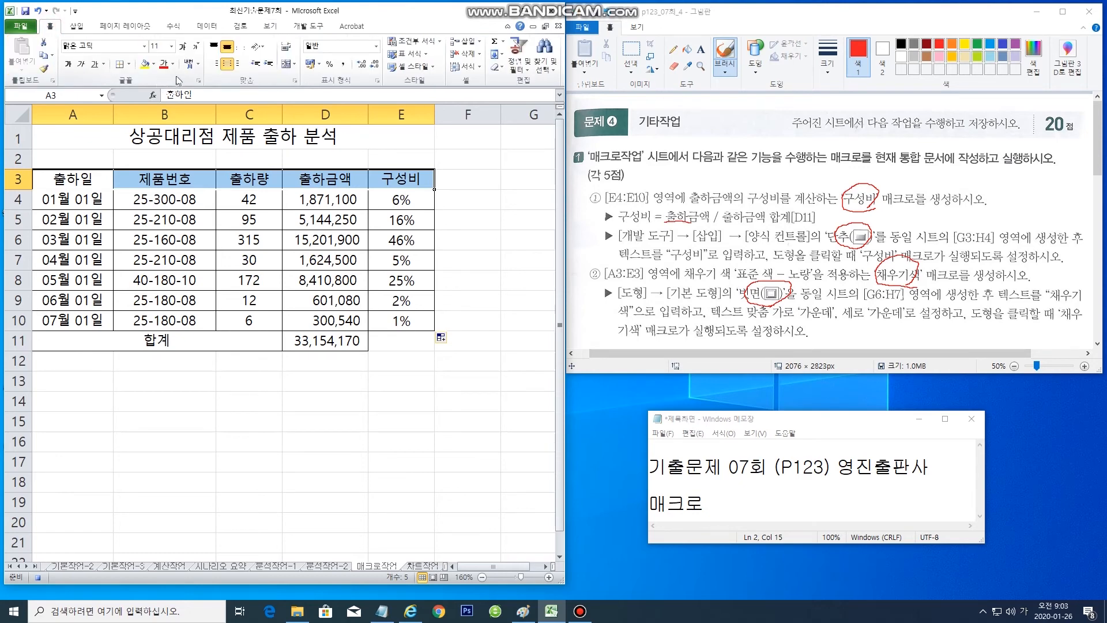
click(154, 64)
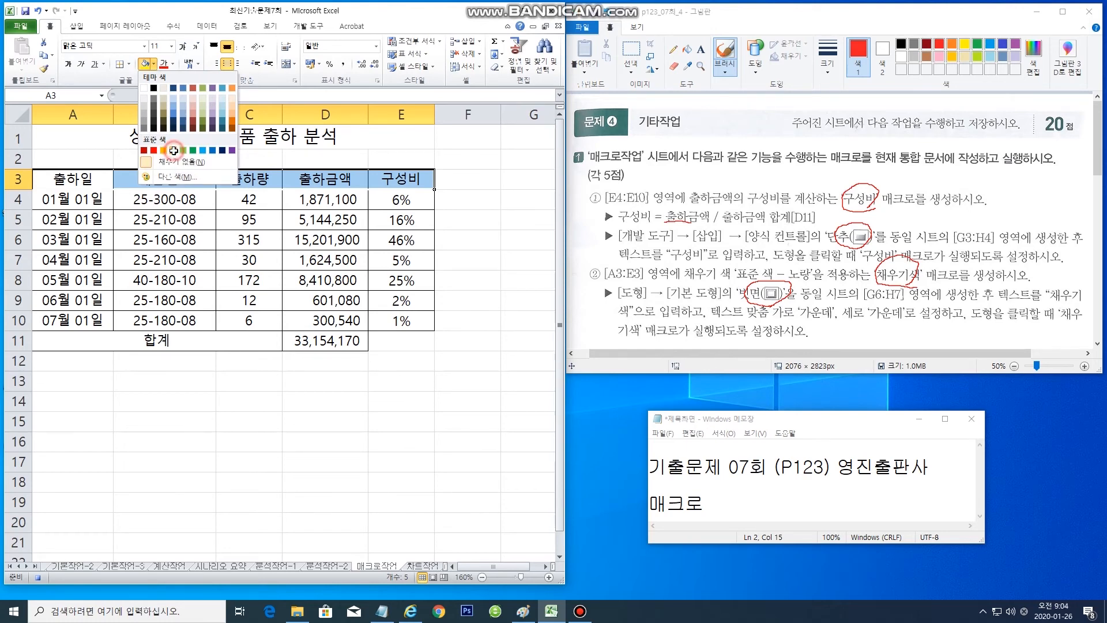
click(174, 151)
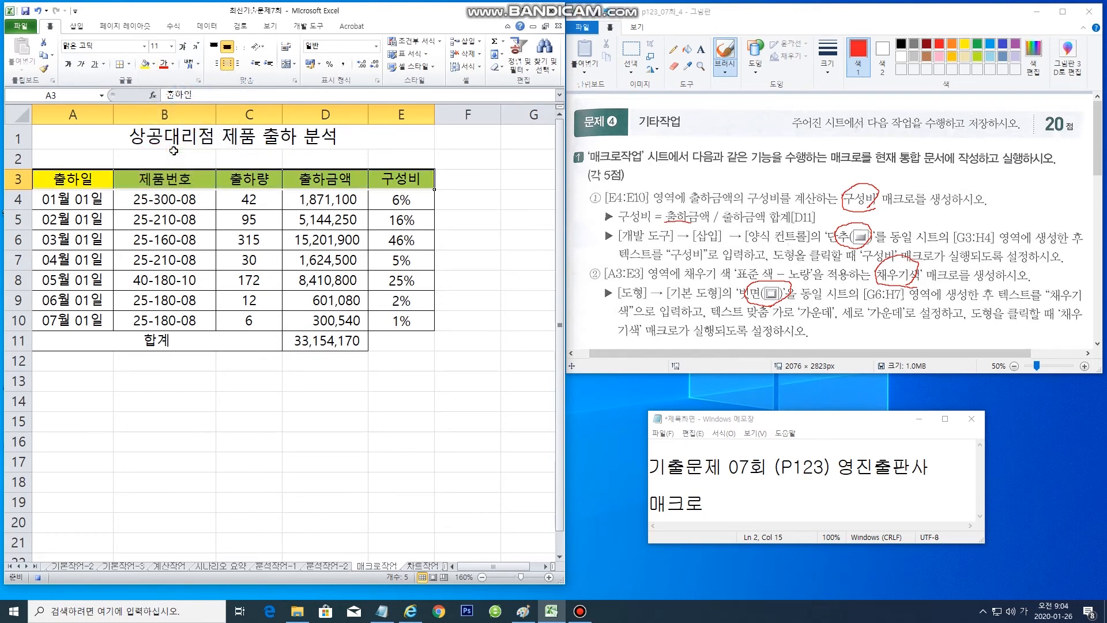
click(270, 26)
click(545, 70)
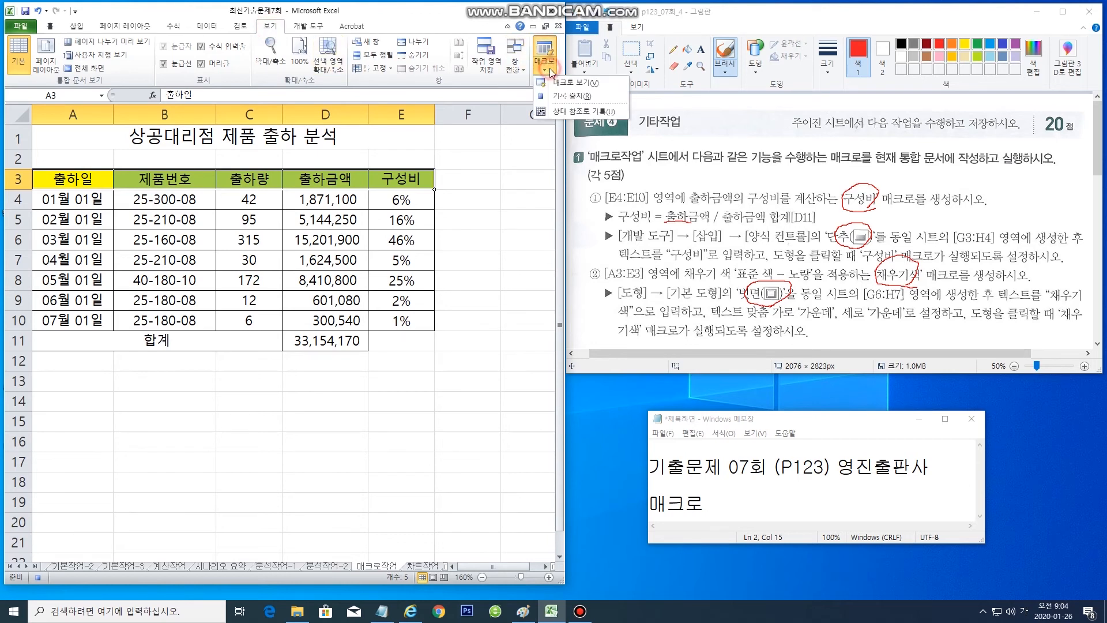
click(564, 97)
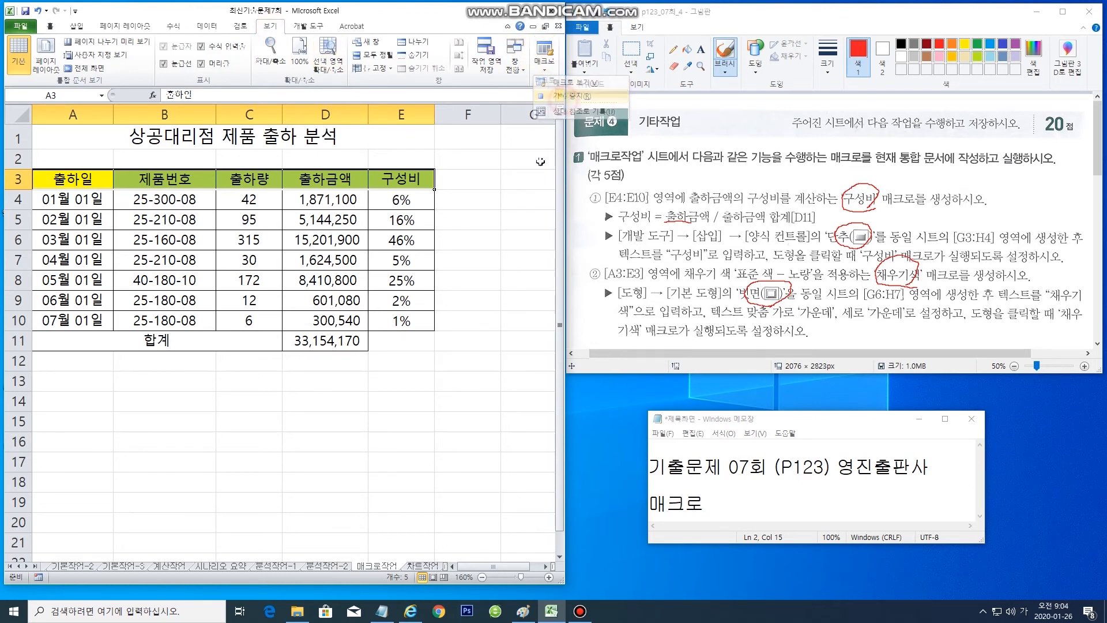
click(384, 407)
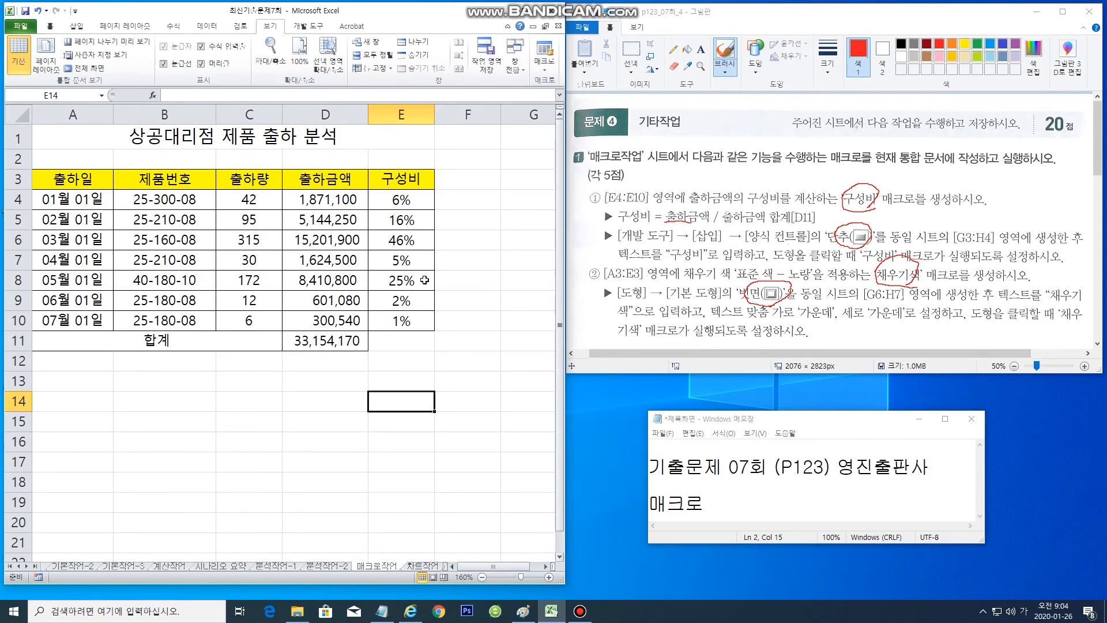
Underline [G3:H4] in the Paint instructions for the 구성비 button and select cells G3:H4 in Excel
scroll(458, 285, down, 2)
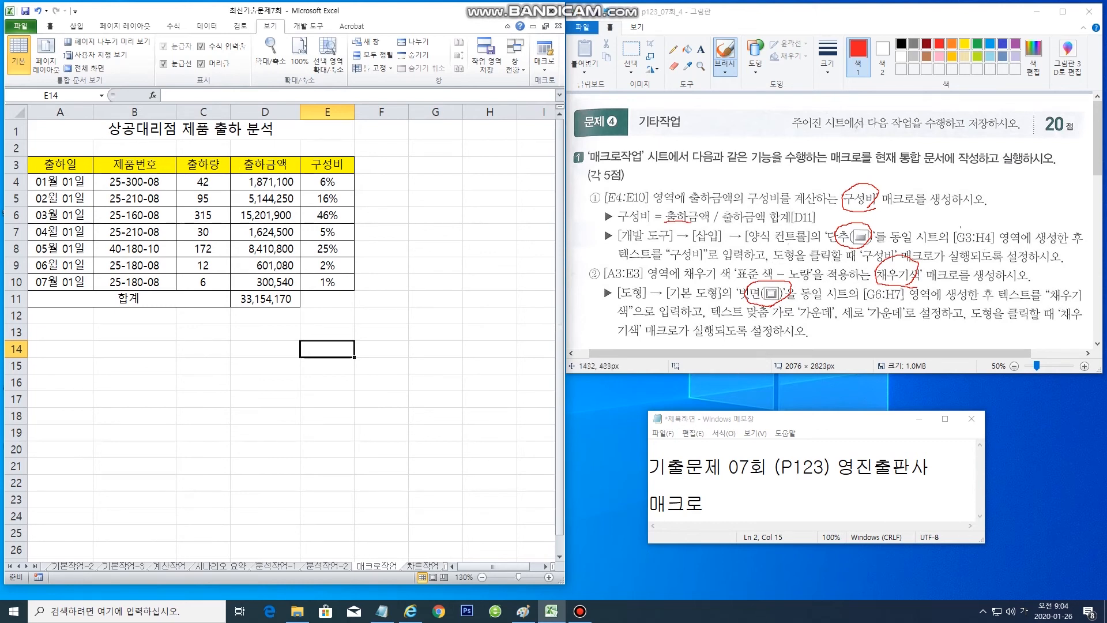
click(952, 243)
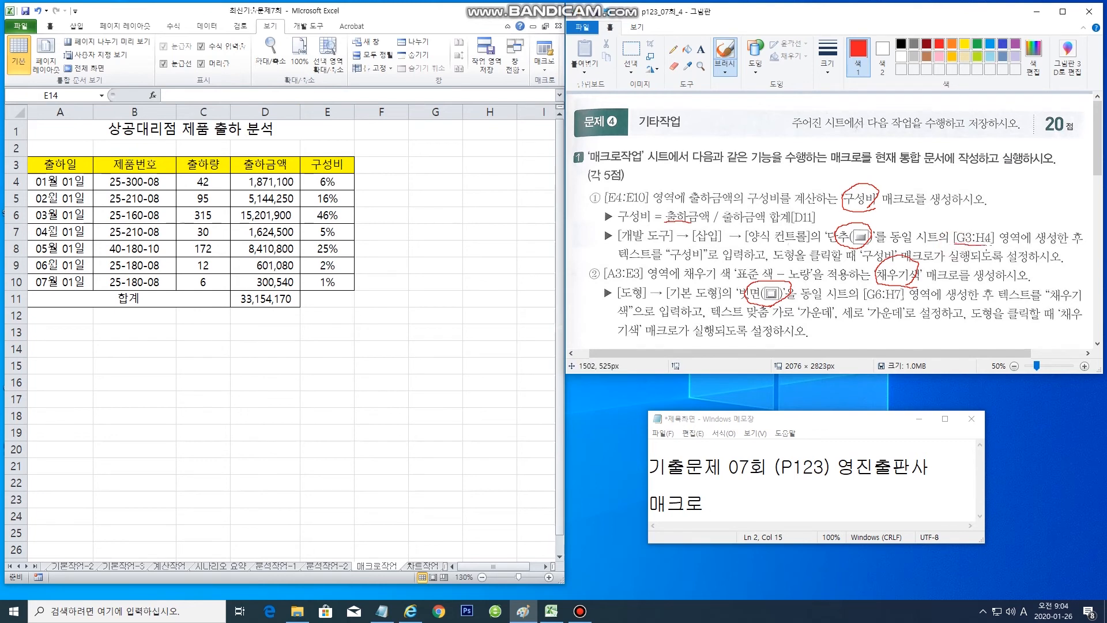
click(432, 162)
drag(433, 164, 478, 182)
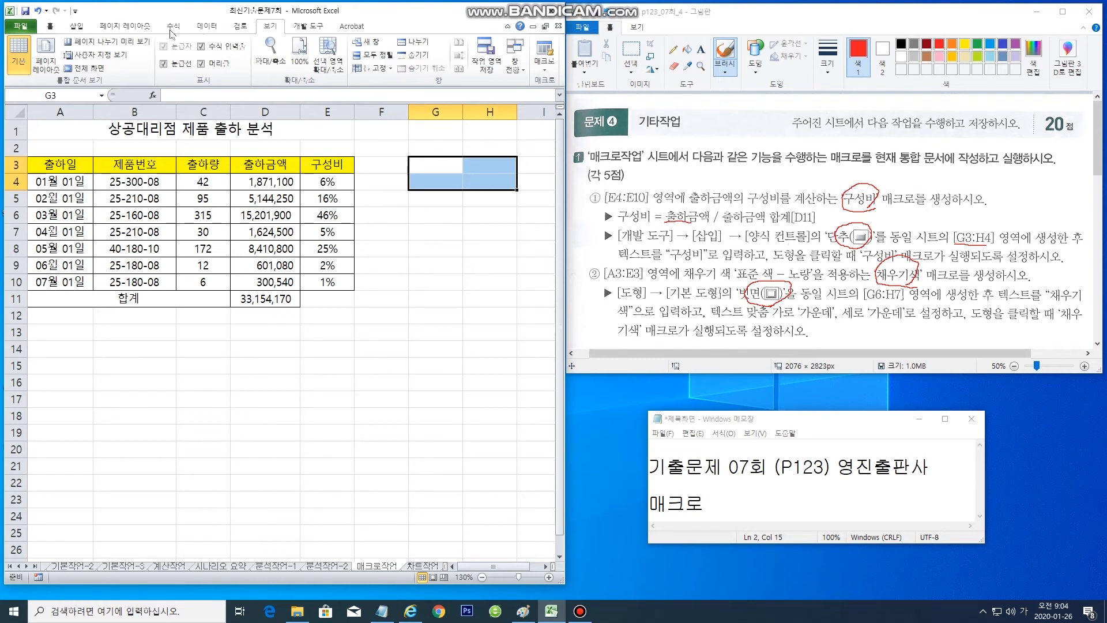
Insert a form-control button covering cells G3:H4 and assign the 구성비 macro to it
click(316, 28)
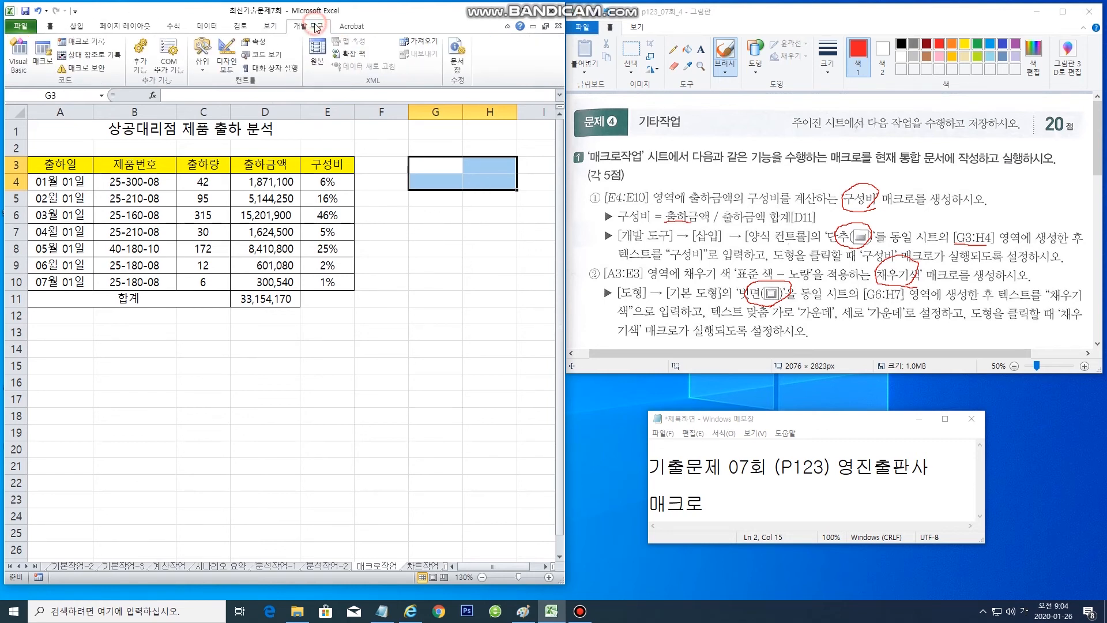
click(202, 55)
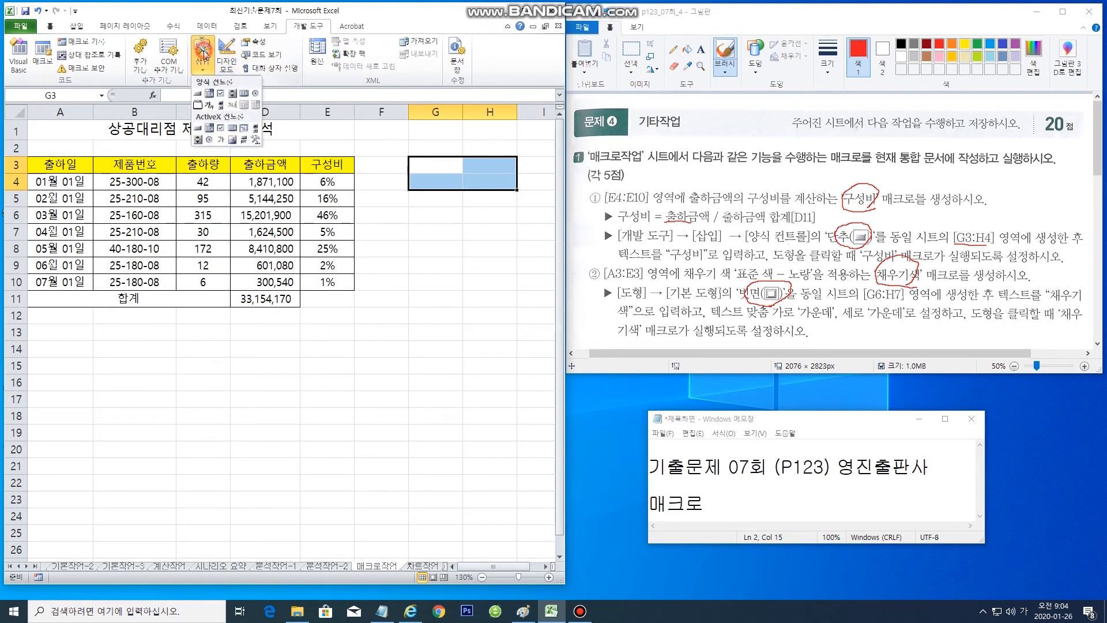
click(199, 93)
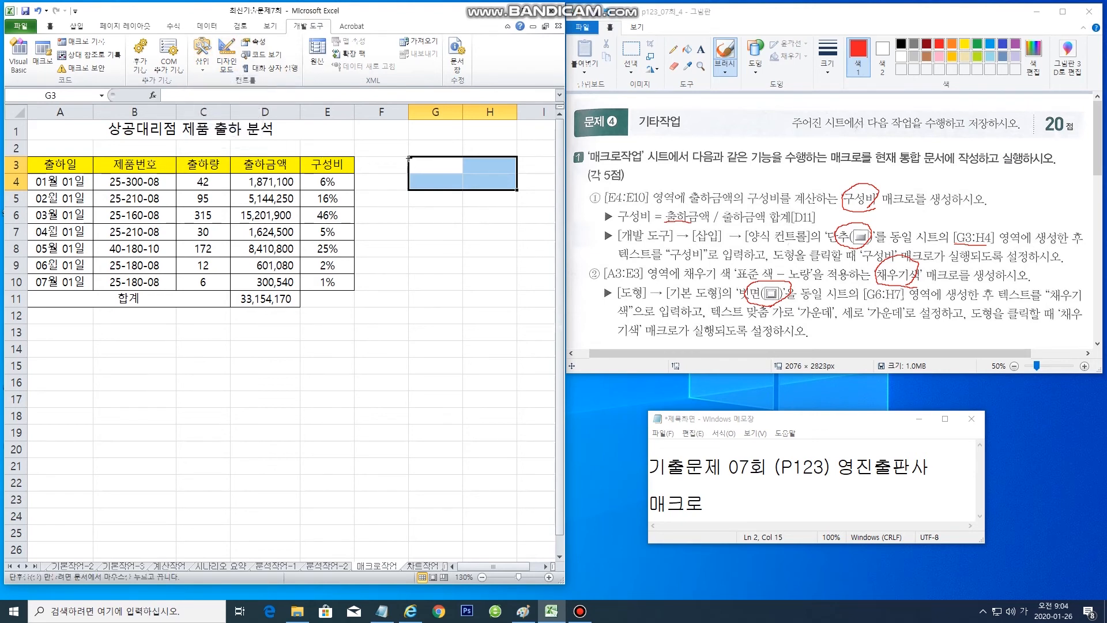
drag(408, 154, 513, 189)
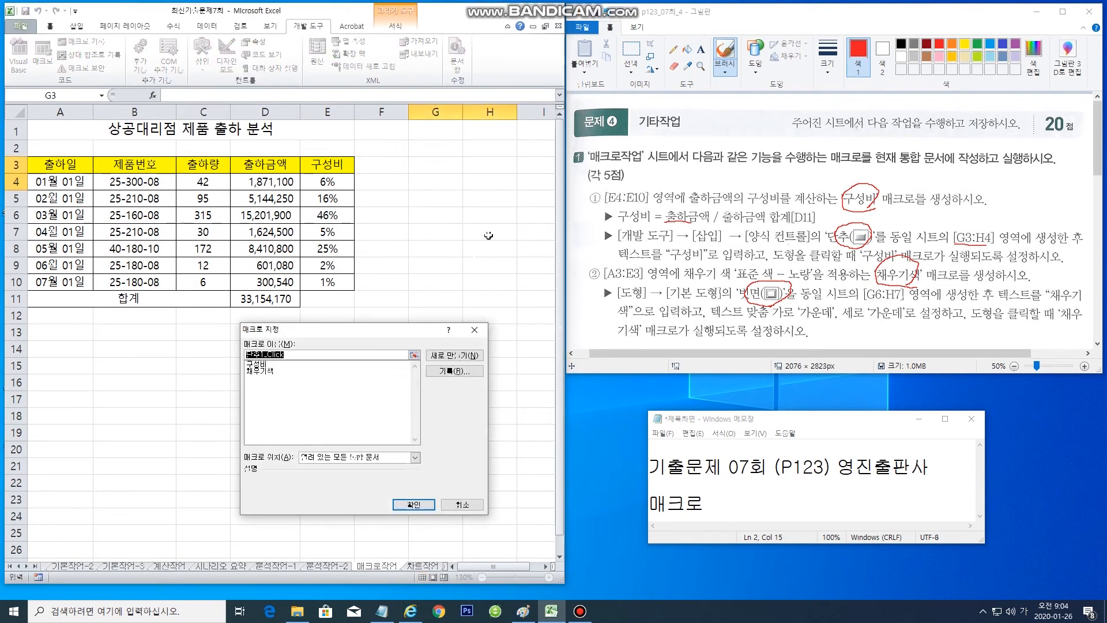
click(264, 365)
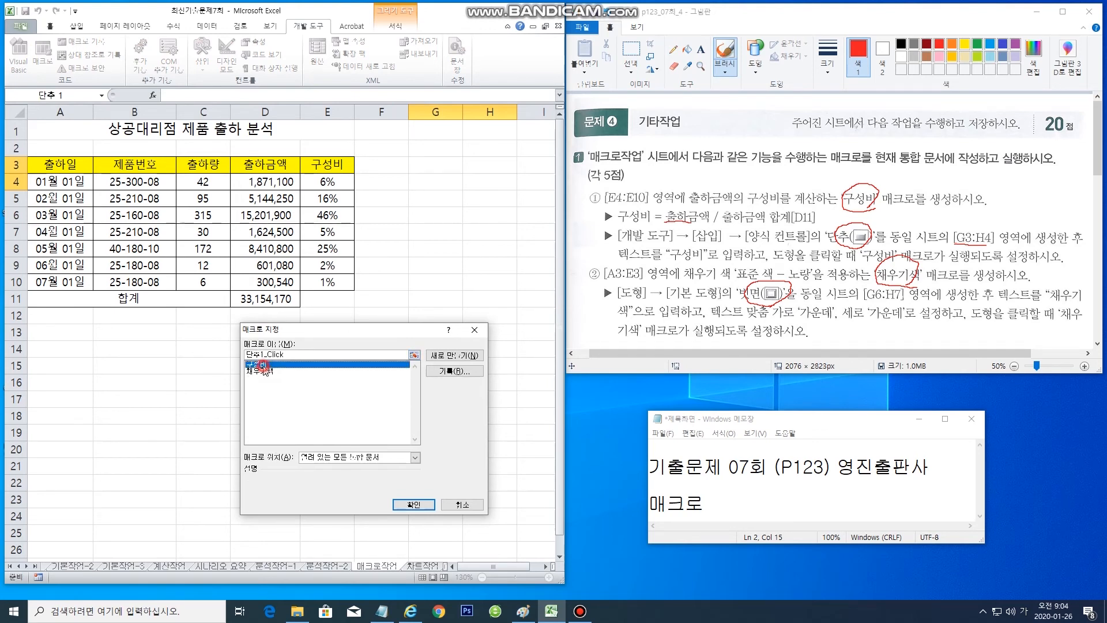
click(422, 504)
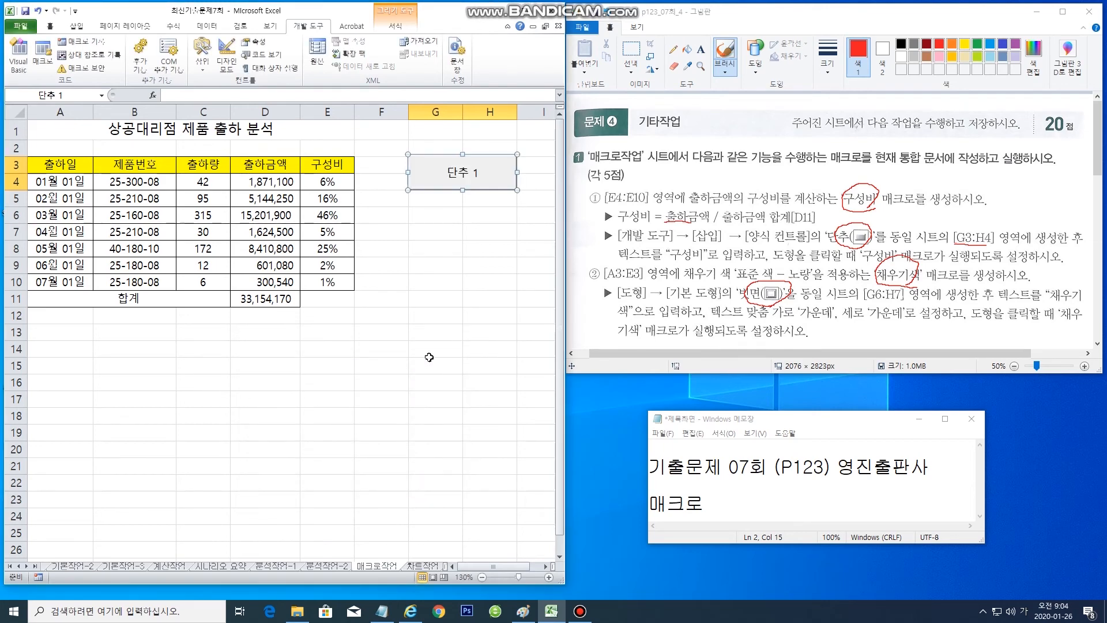
Underline [G6:H7] in the Paint instructions and draw a bevel basic shape over cells G6:H7 in Excel
drag(422, 218, 503, 249)
drag(865, 305, 893, 304)
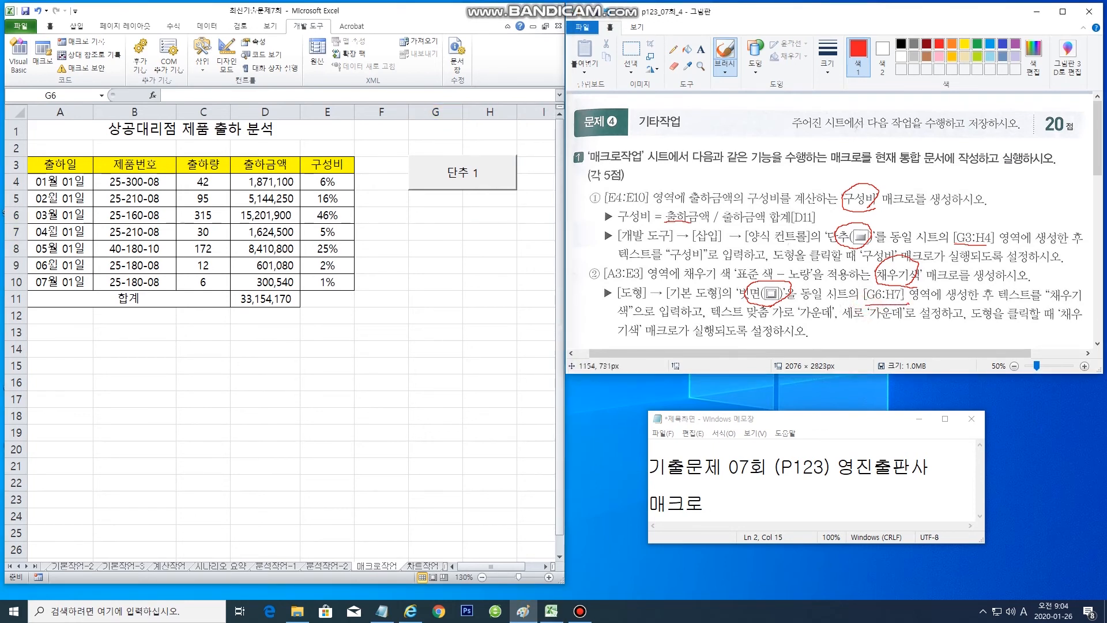
click(434, 214)
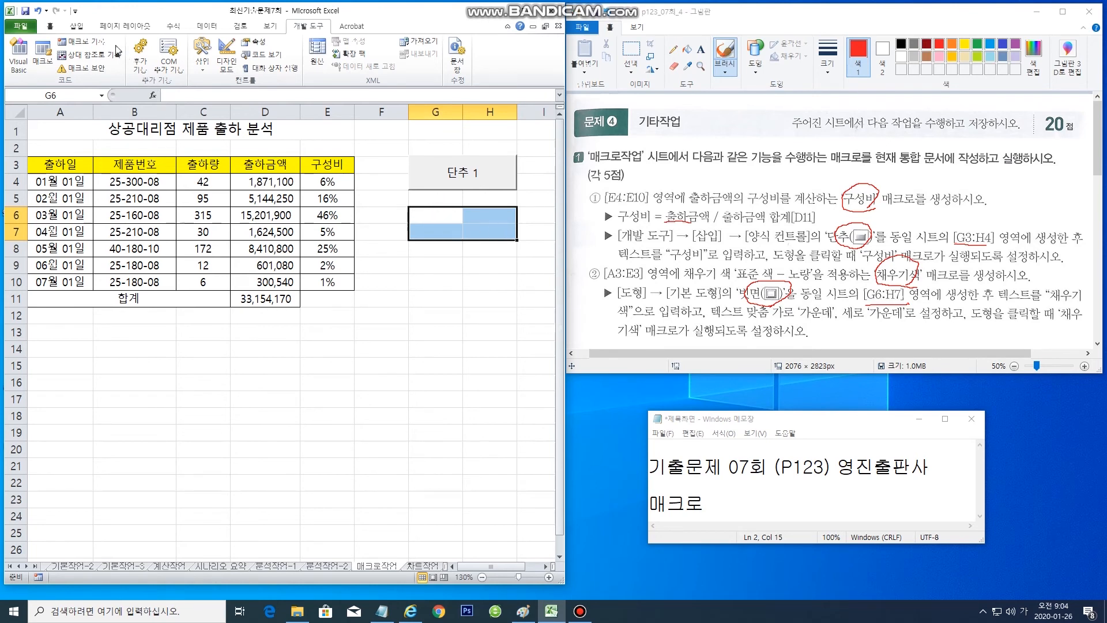
click(79, 29)
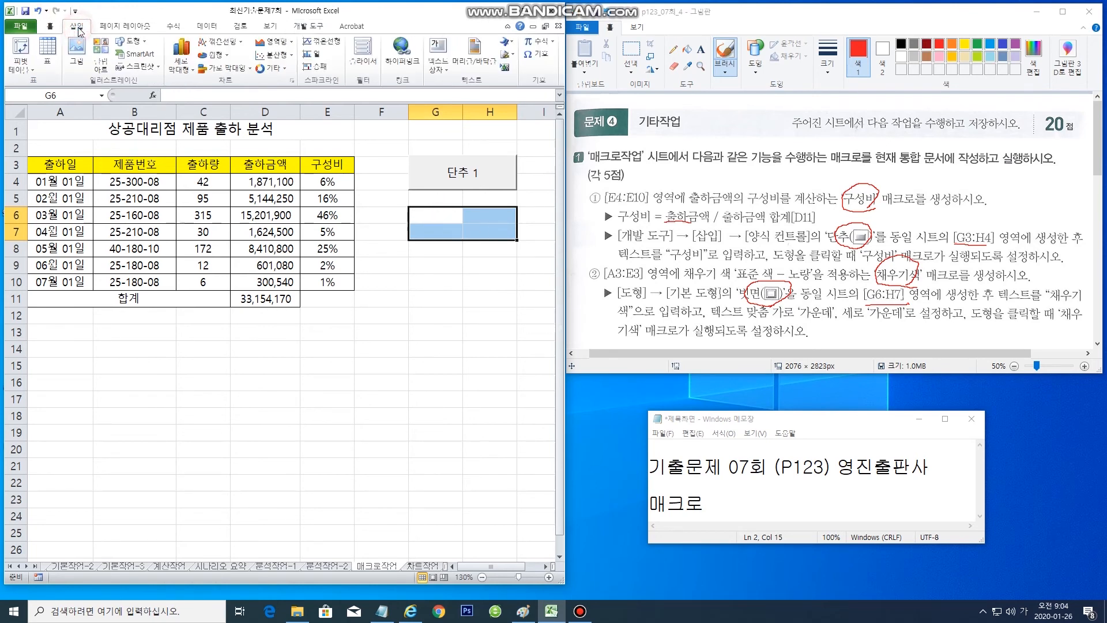
click(131, 41)
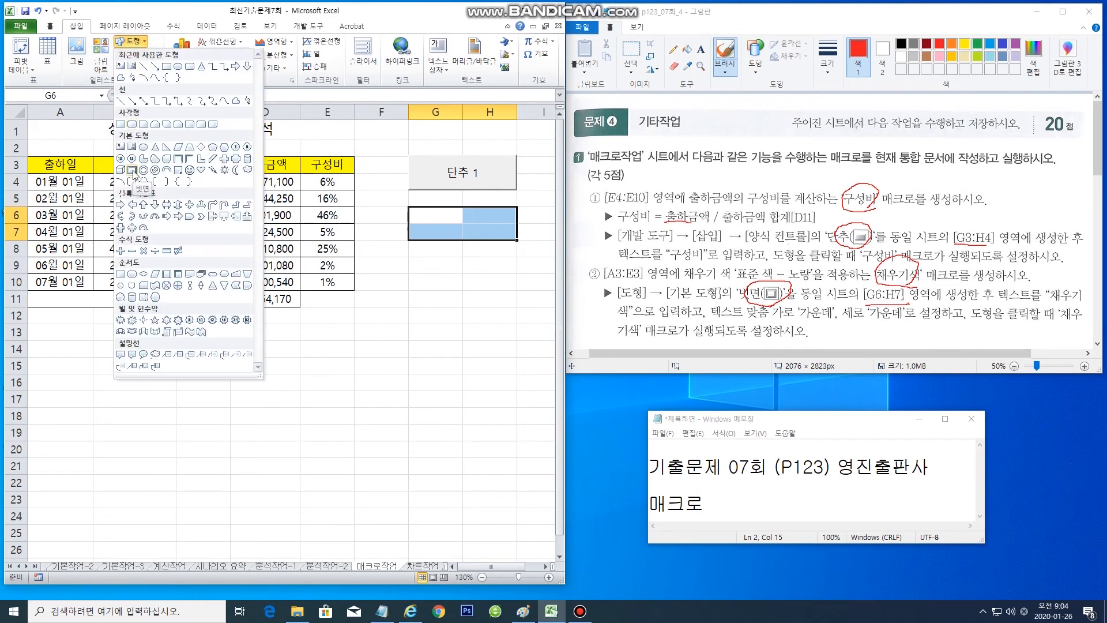
click(133, 169)
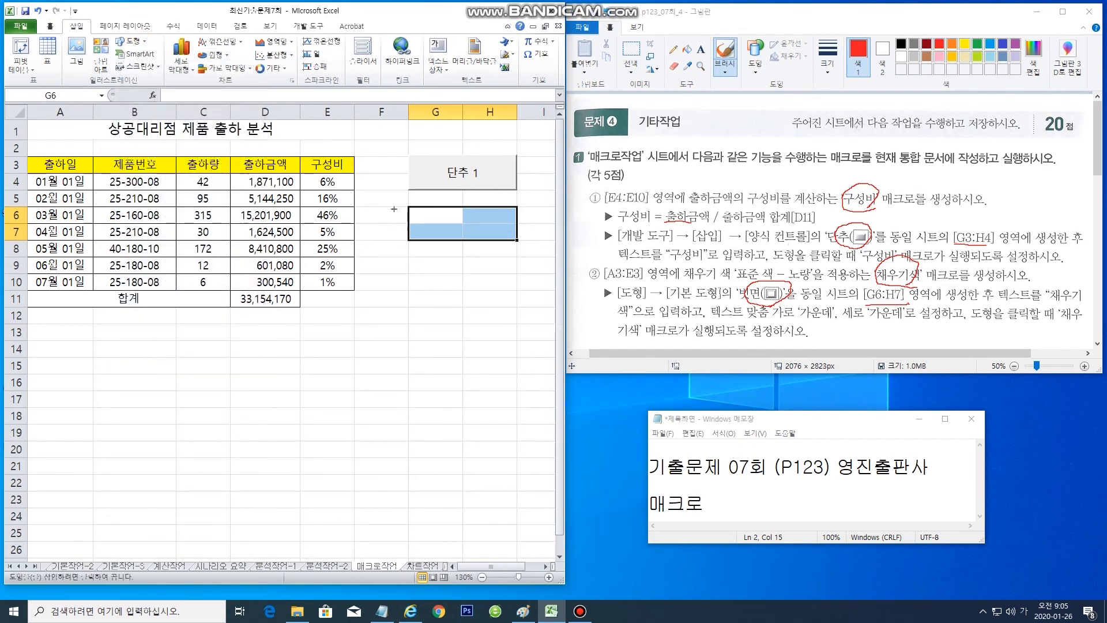
drag(411, 205, 517, 241)
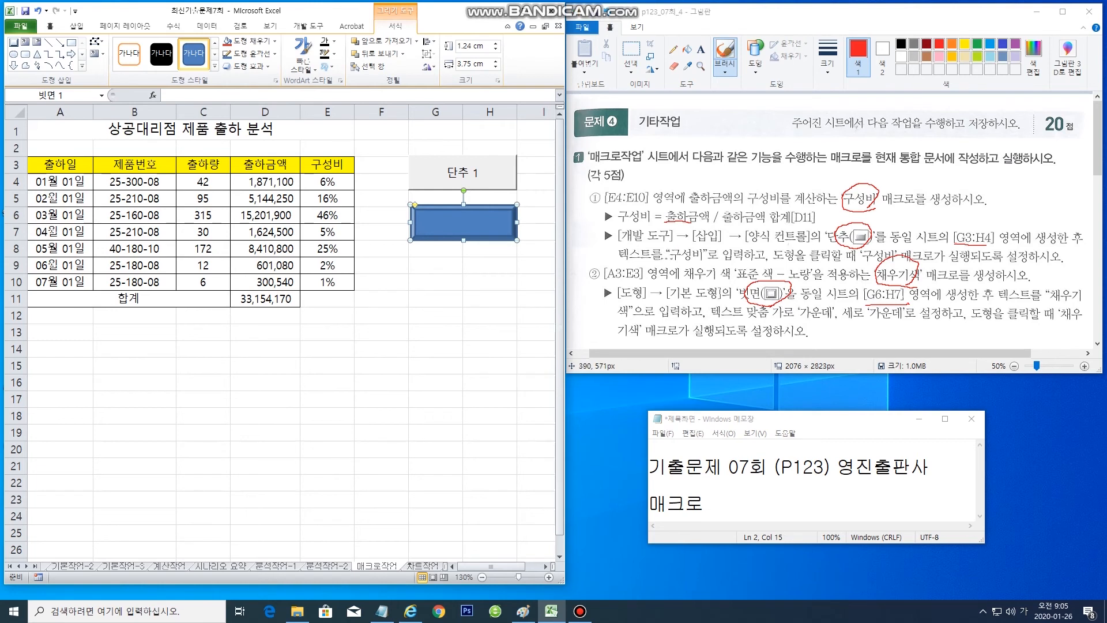
Underline 구성비 in the Paint instructions and replace the form button's text with 구성비 in Excel
drag(667, 261, 700, 261)
click(458, 177)
right_click(459, 177)
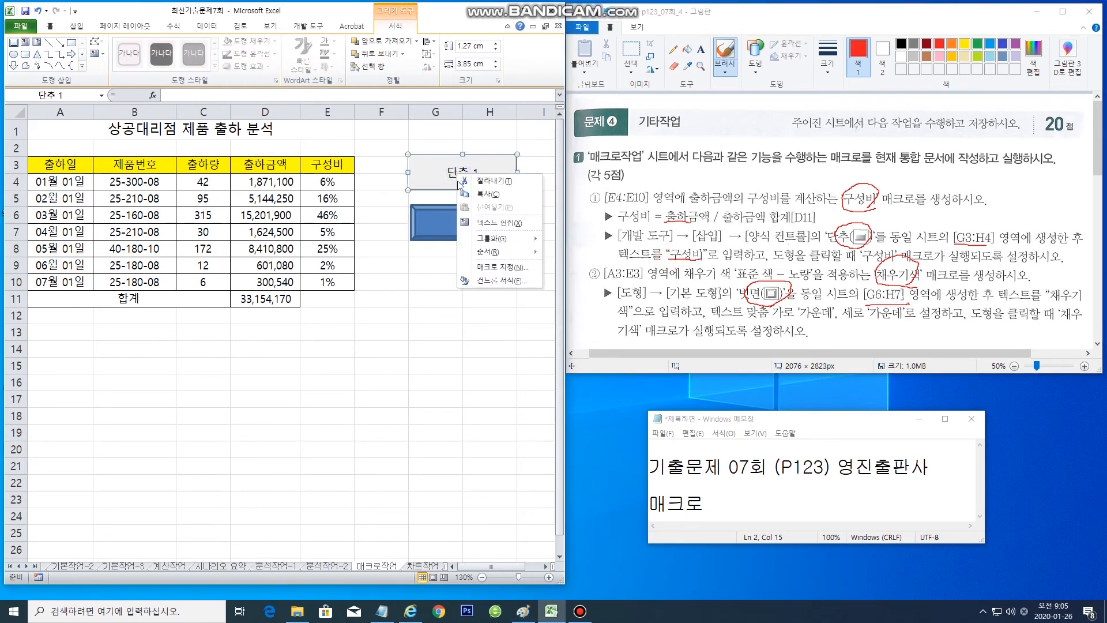
click(490, 225)
key(Delete)
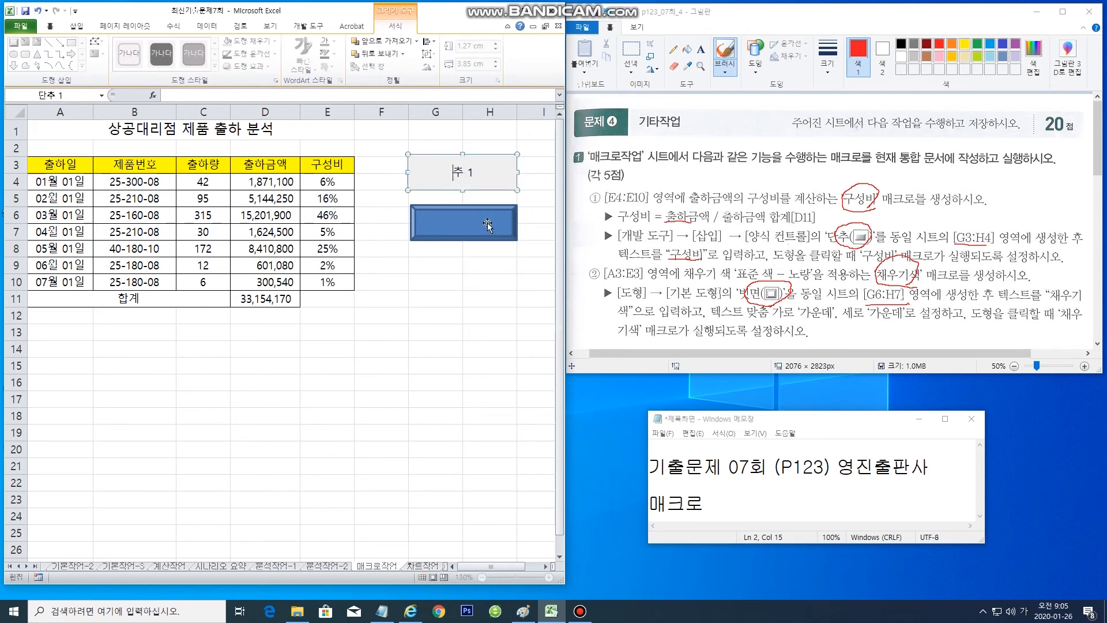
text(ㄱ)
text(구성비)
Enter the text 채우기색 in the bevel shape and underline 색 in the Paint instructions
click(479, 228)
text(채우기색)
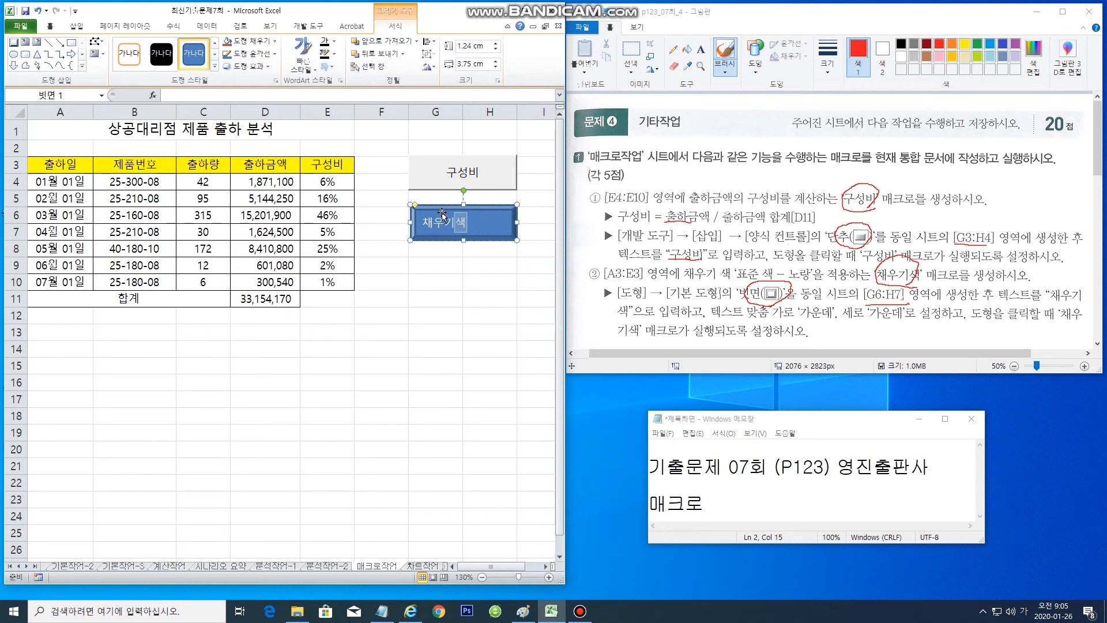
click(616, 318)
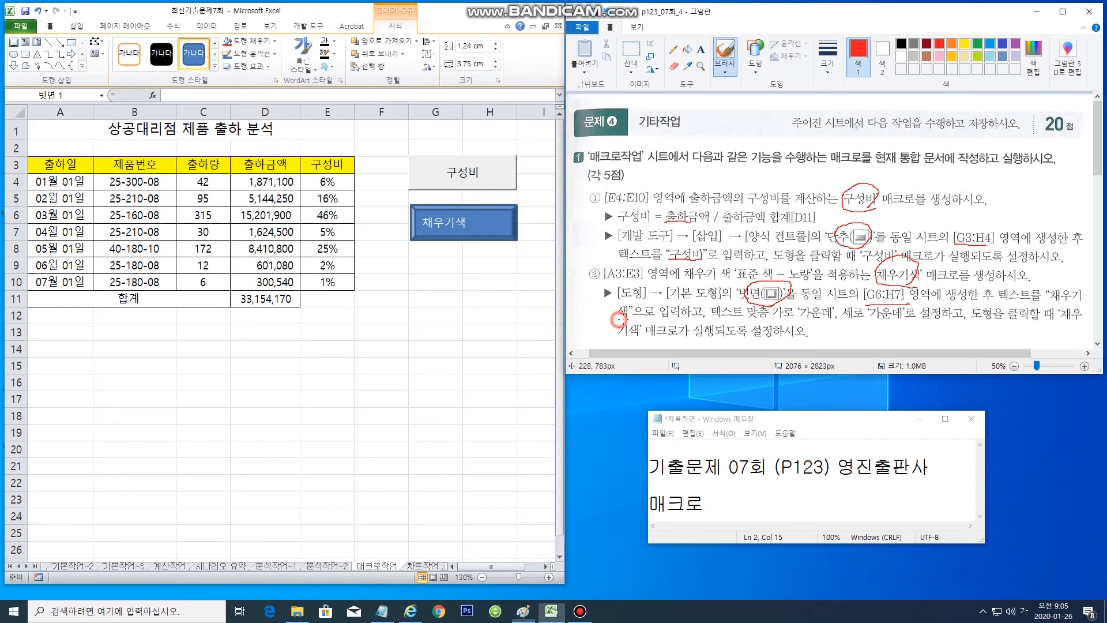
Center the bevel shape's text both horizontally and vertically in Excel
click(510, 232)
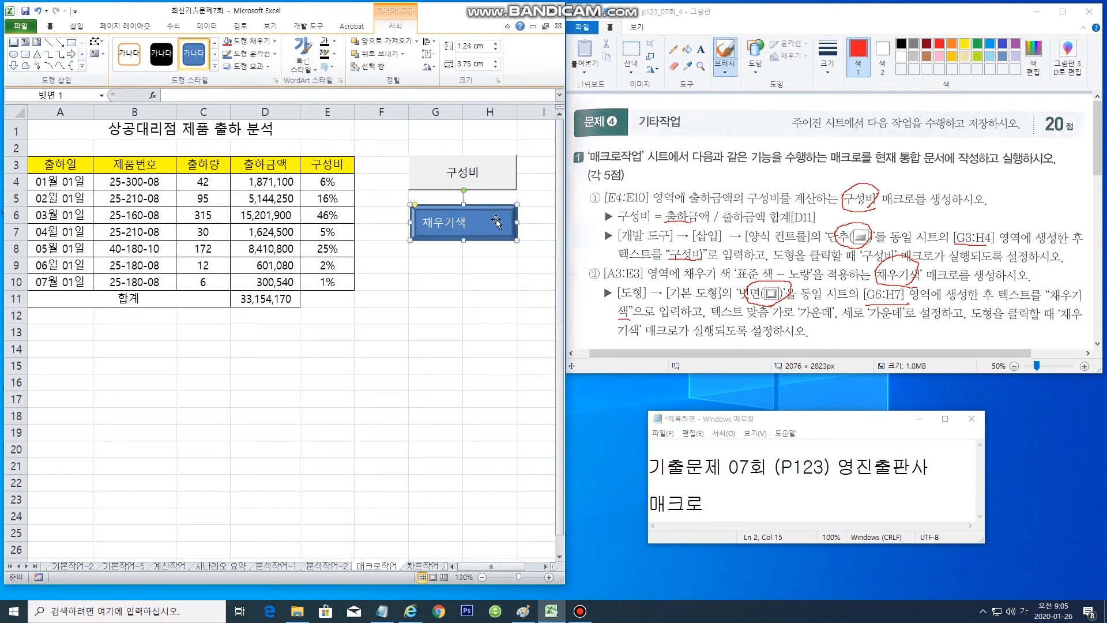
click(50, 26)
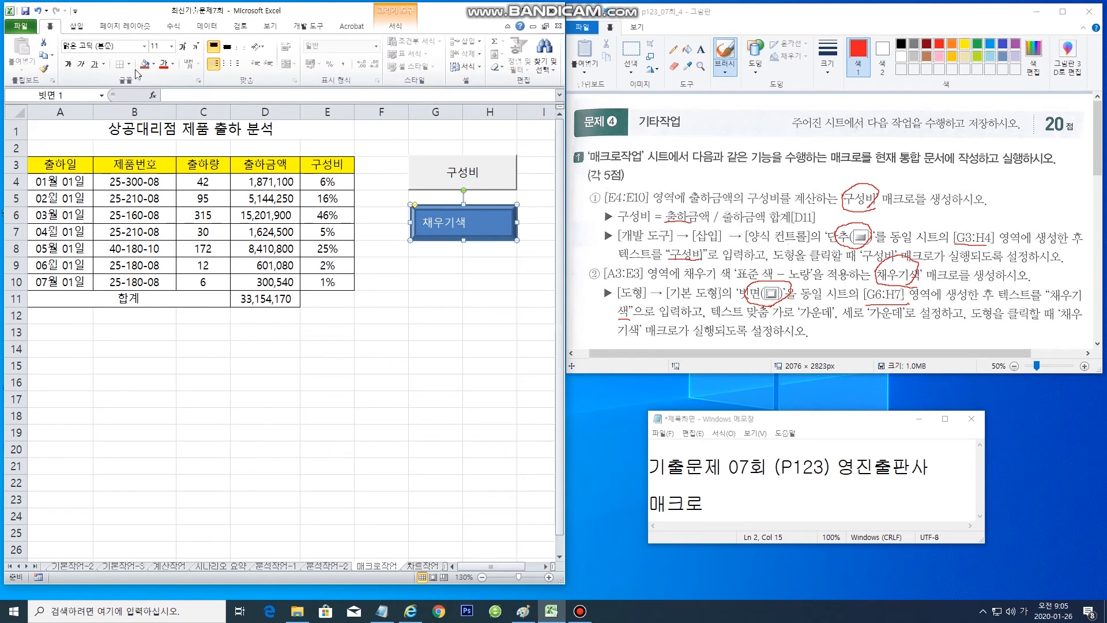
click(227, 64)
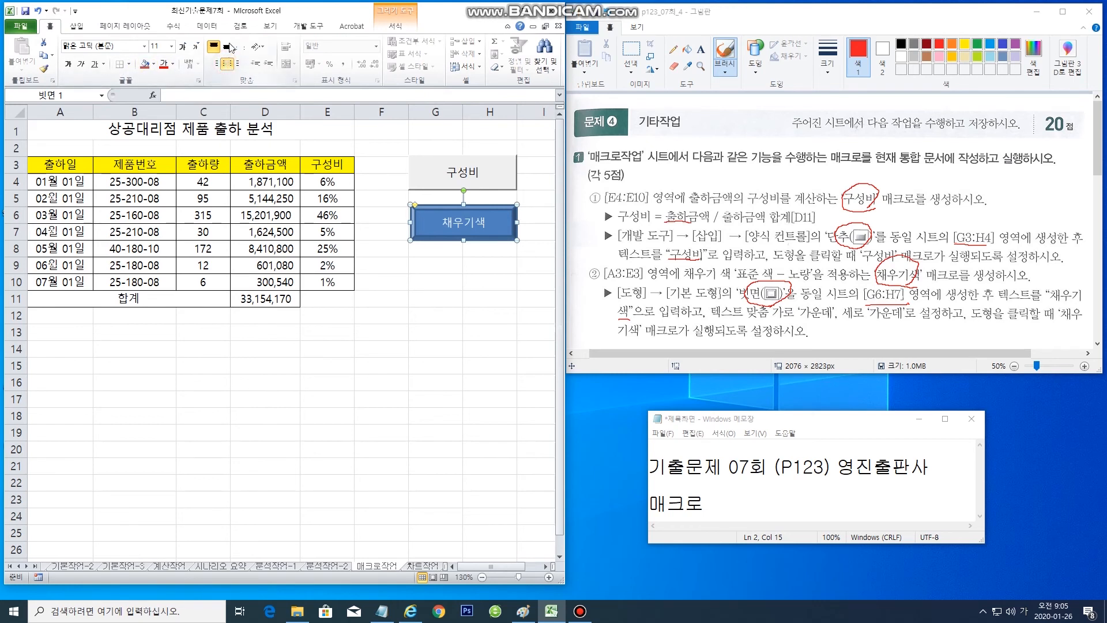
click(227, 48)
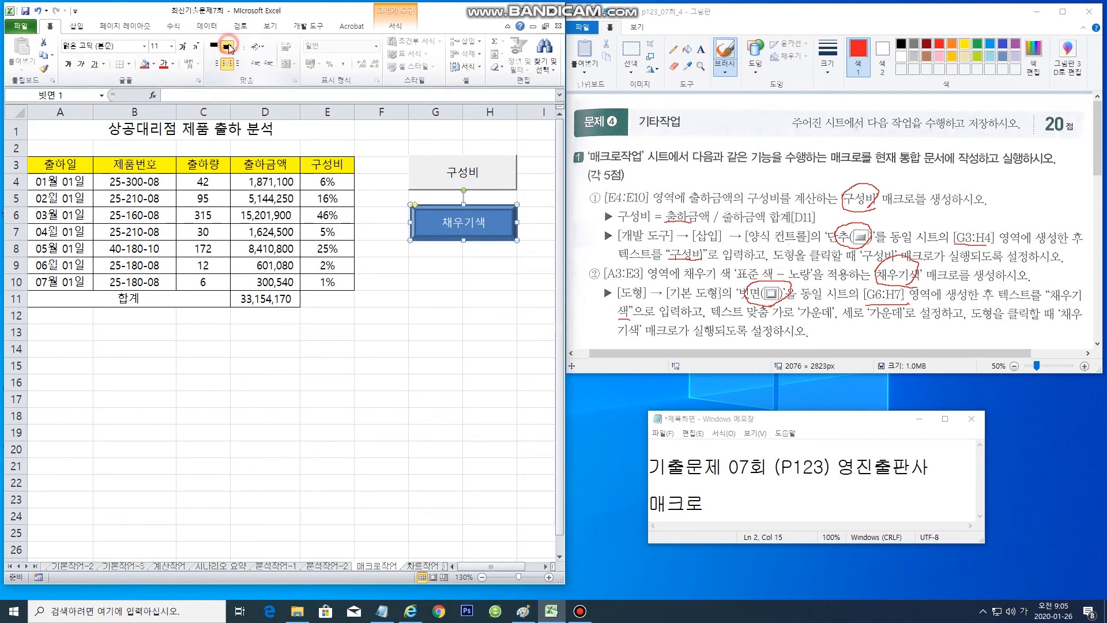
Assign the 채우기색 macro to the bevel shape and deselect the shape
right_click(495, 221)
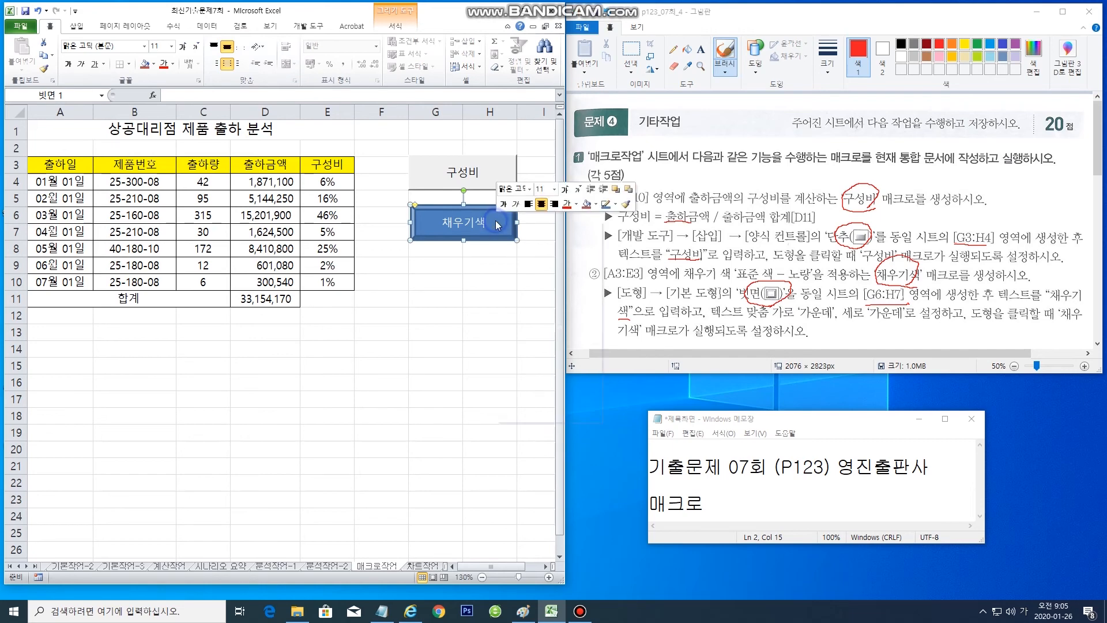
click(544, 372)
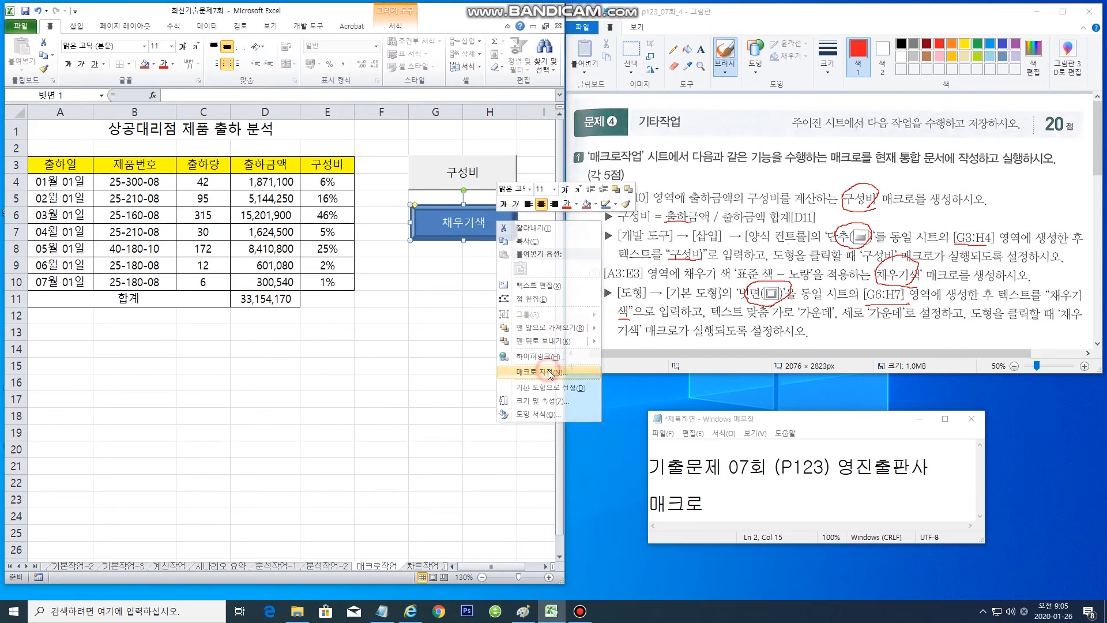
click(445, 314)
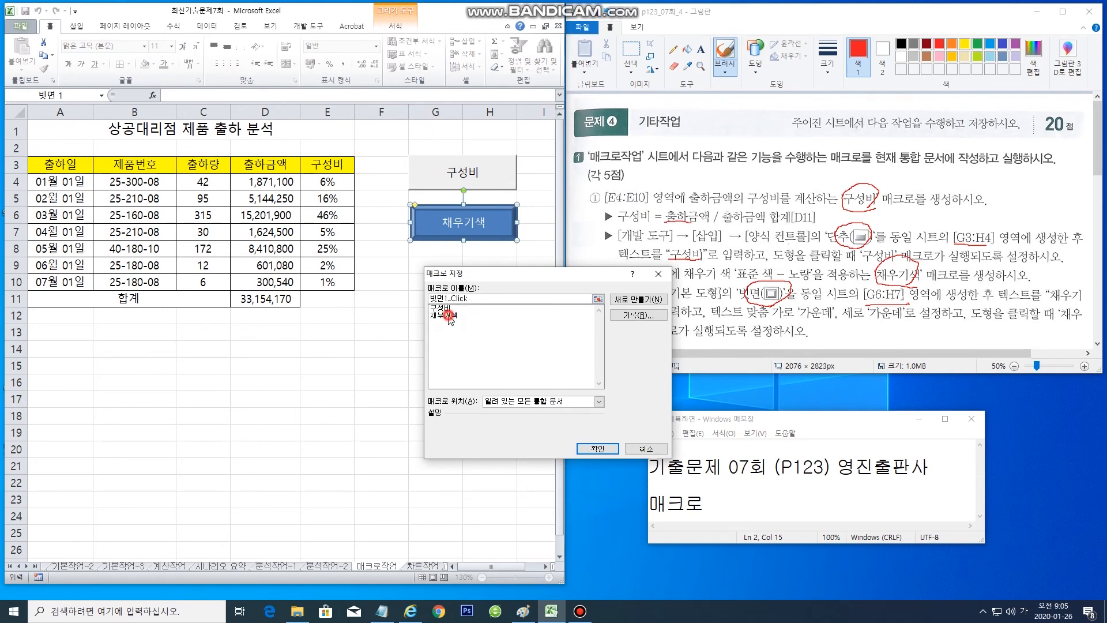
click(598, 448)
click(471, 332)
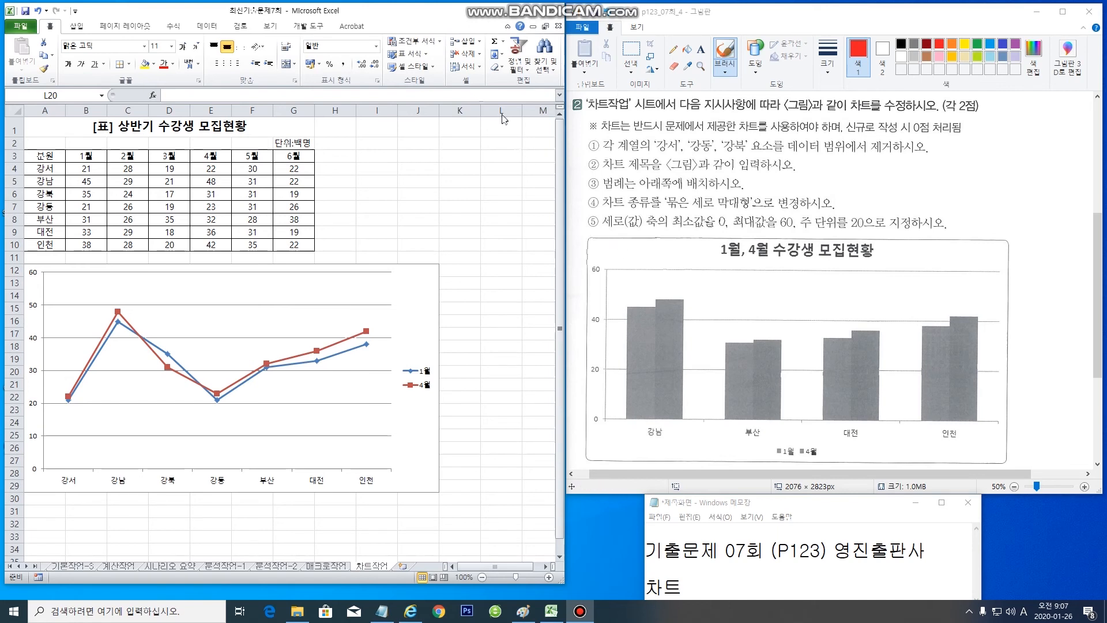
Select the line chart on the 차트작업 sheet and close its chart area formatting dialog without making changes
click(420, 283)
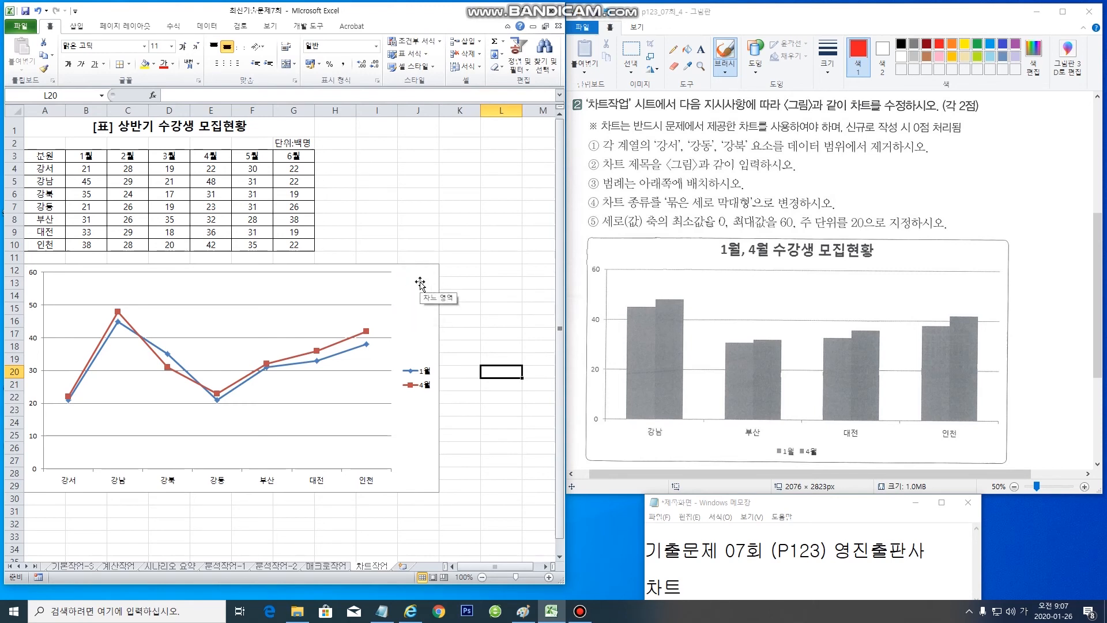
double_click(420, 282)
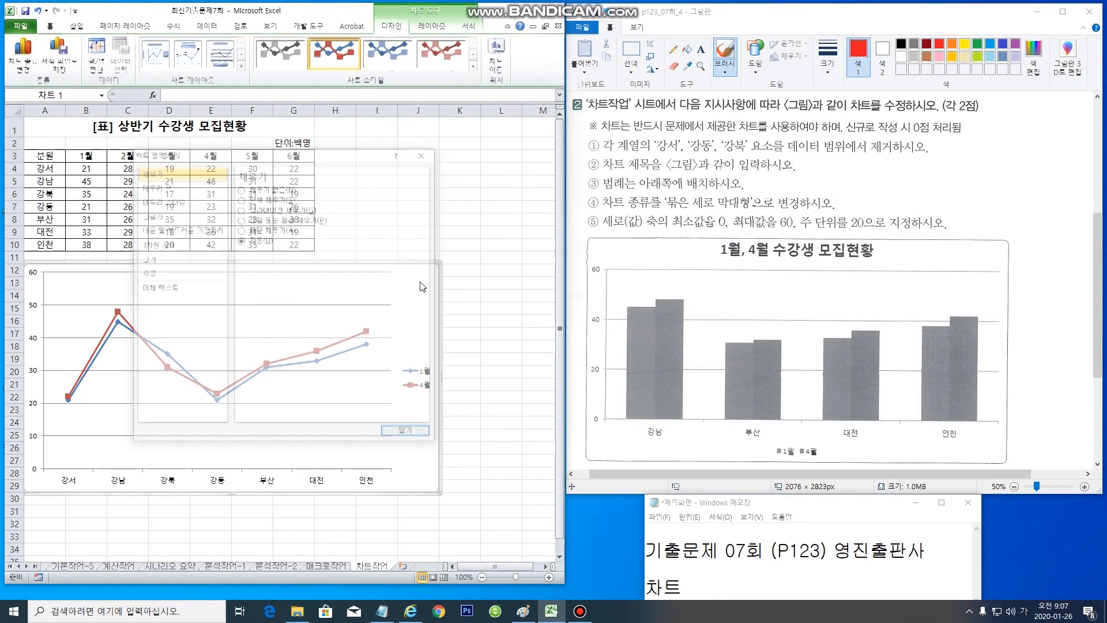
click(424, 156)
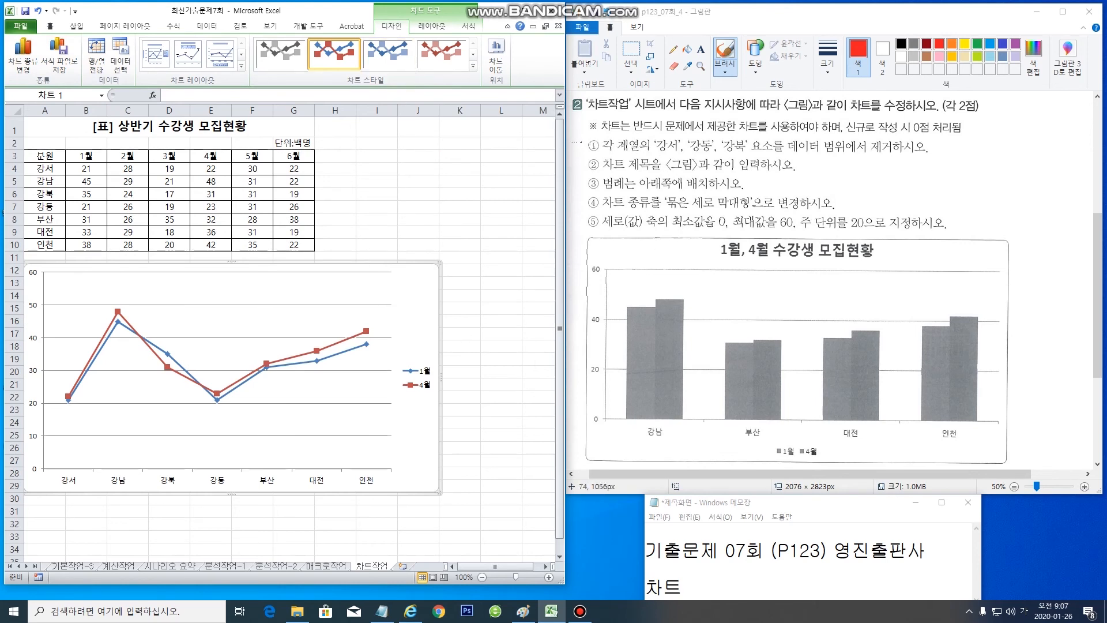
In Paint, check-mark chart instruction ①, underline 데이터 범위 in it and circle the 1월 and 4월 legend in the sample chart
drag(576, 141, 582, 140)
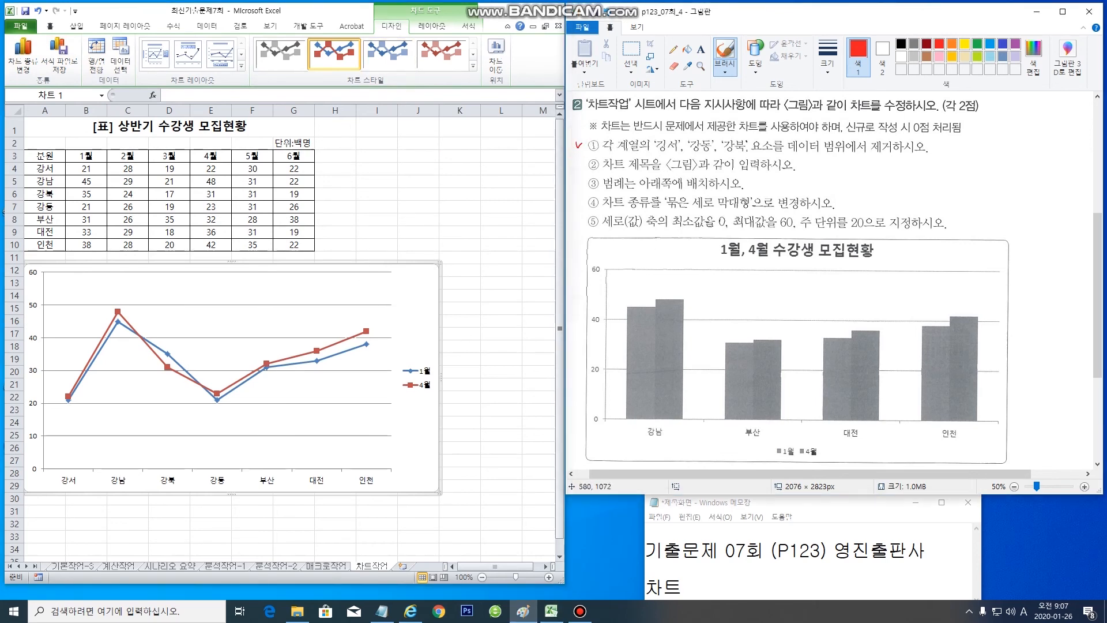
drag(791, 153, 842, 152)
mouse_move(824, 459)
mouse_down()
mouse_move(807, 460)
mouse_move(819, 444)
mouse_up()
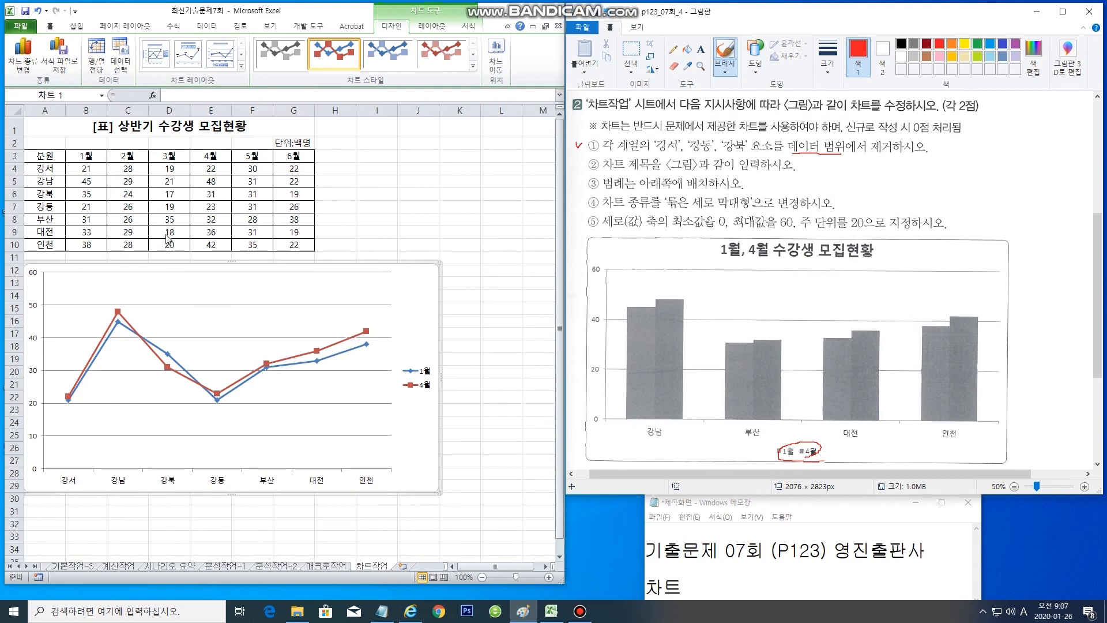
In Excel, open the line chart's data source selection and swap its rows and columns so the branches become the series
click(122, 52)
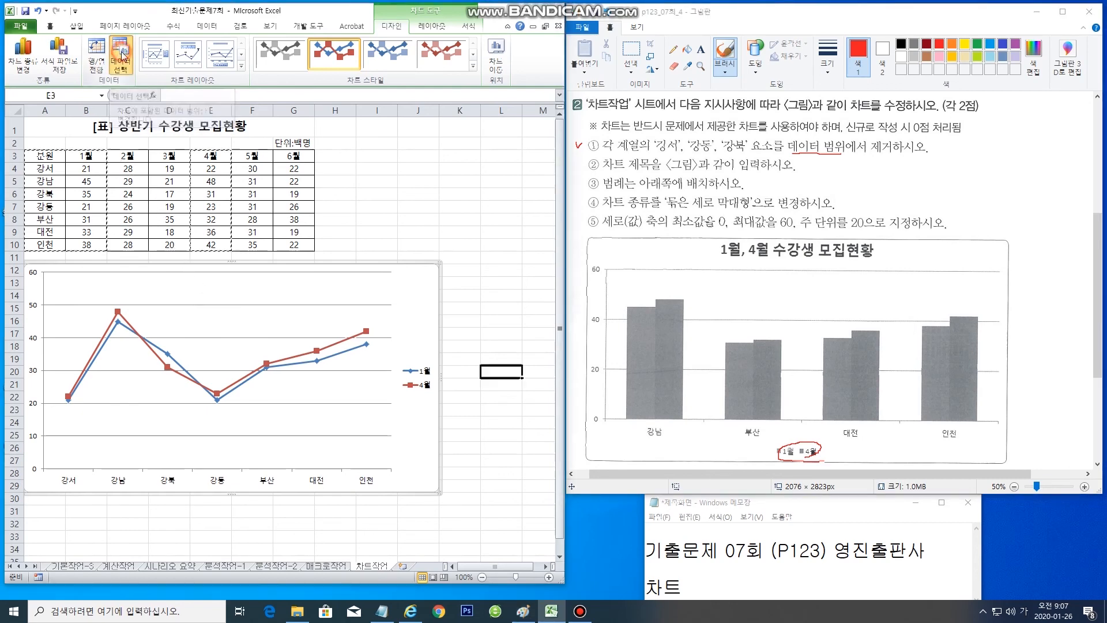
drag(432, 348, 486, 138)
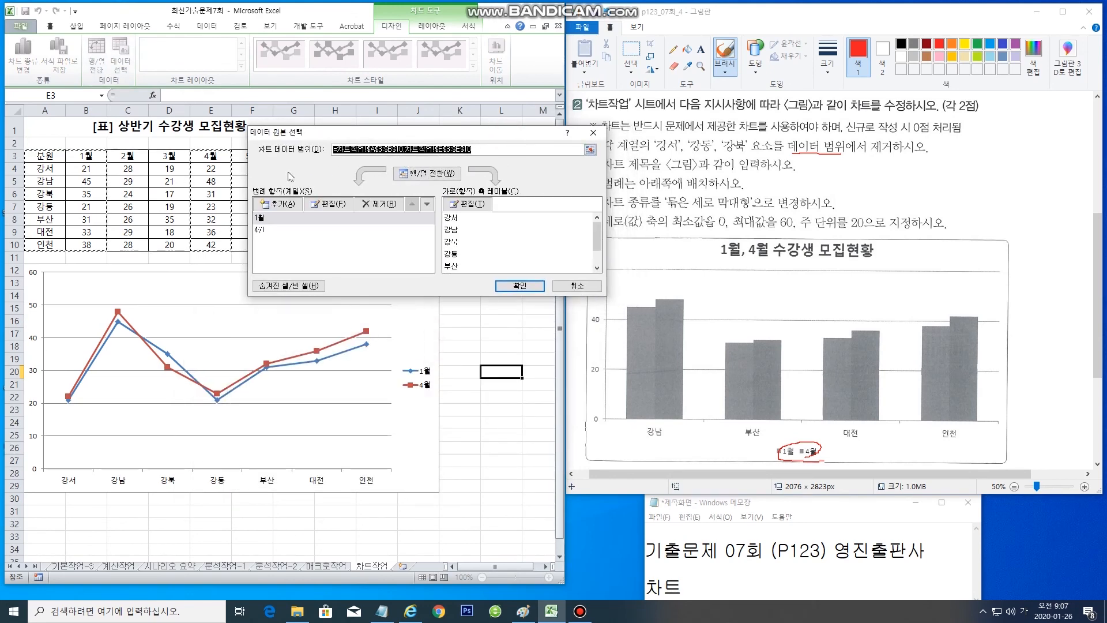
click(274, 219)
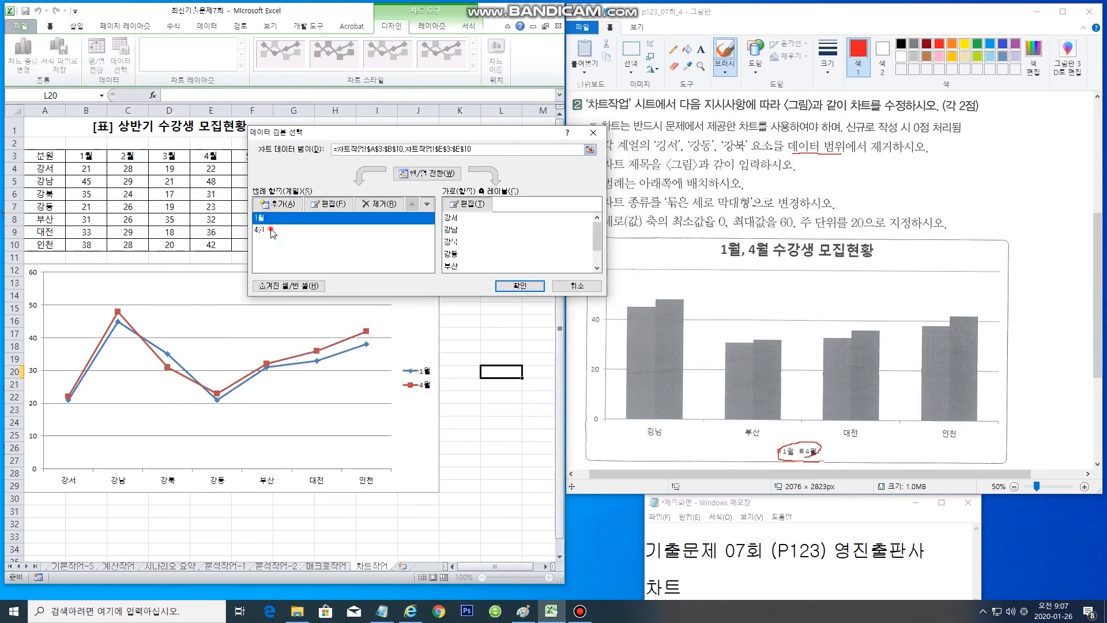
click(270, 230)
click(282, 221)
click(444, 171)
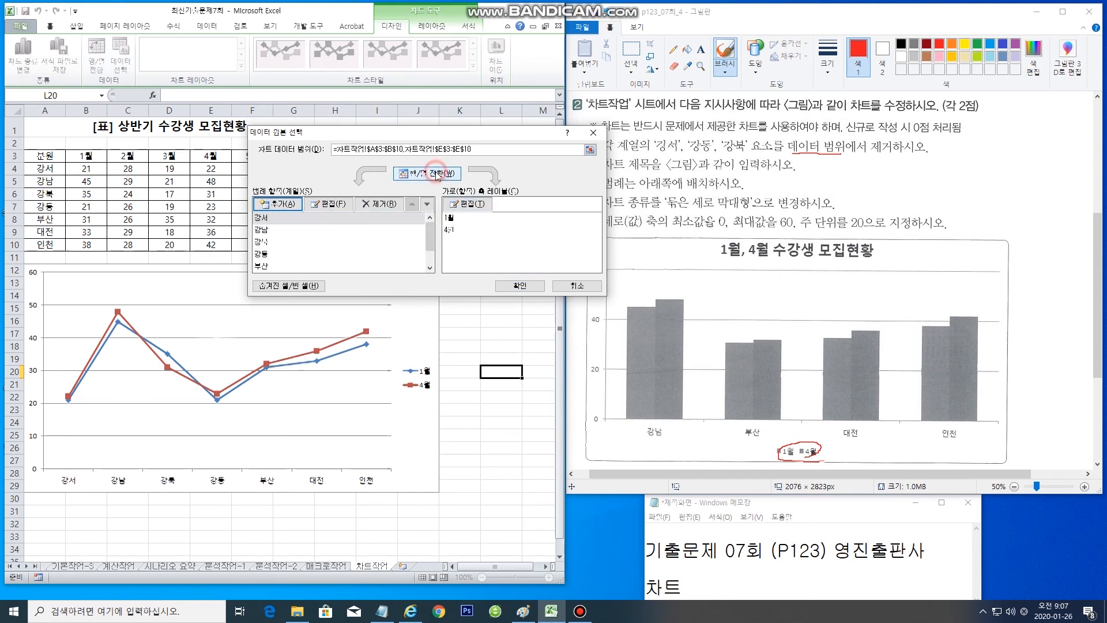
Remove the 강서, 강북 and 강동 series from the chart's data source
click(262, 219)
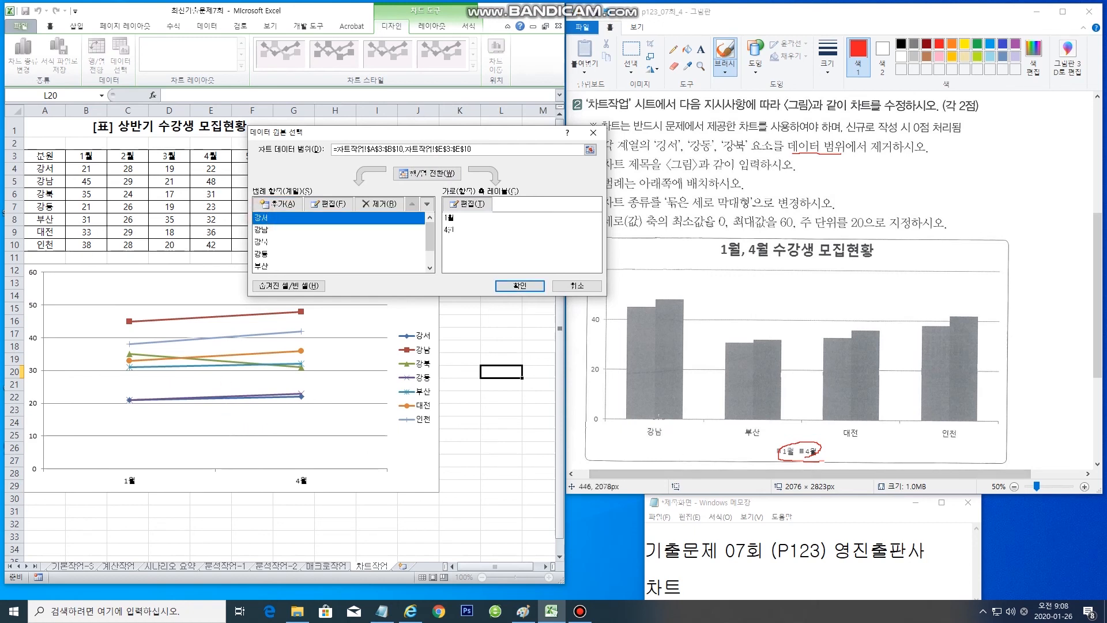
click(378, 205)
click(288, 221)
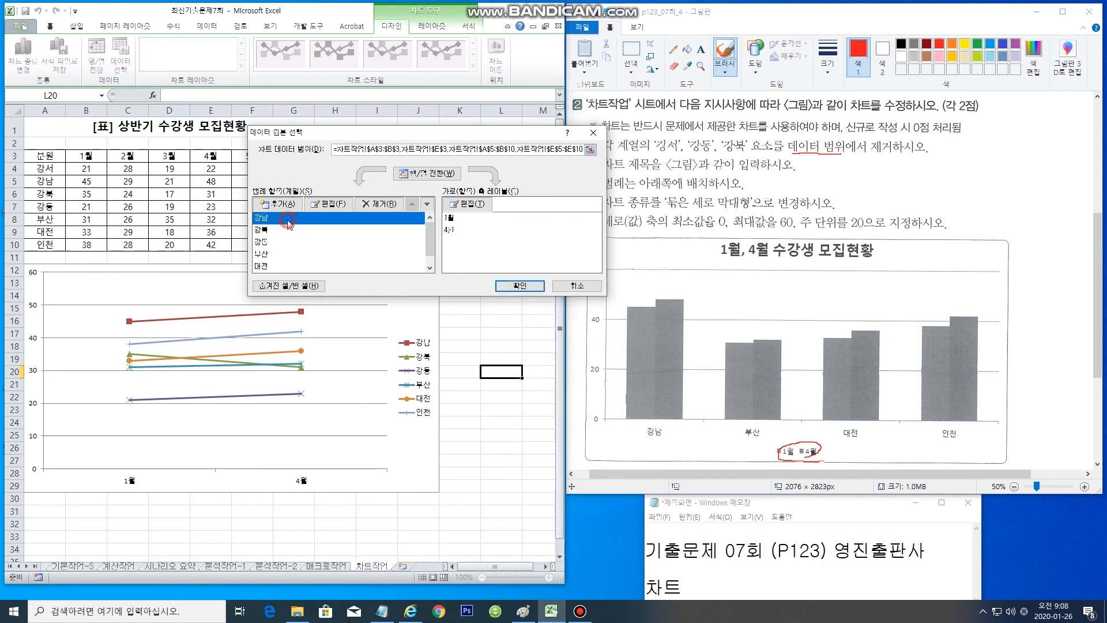
click(285, 231)
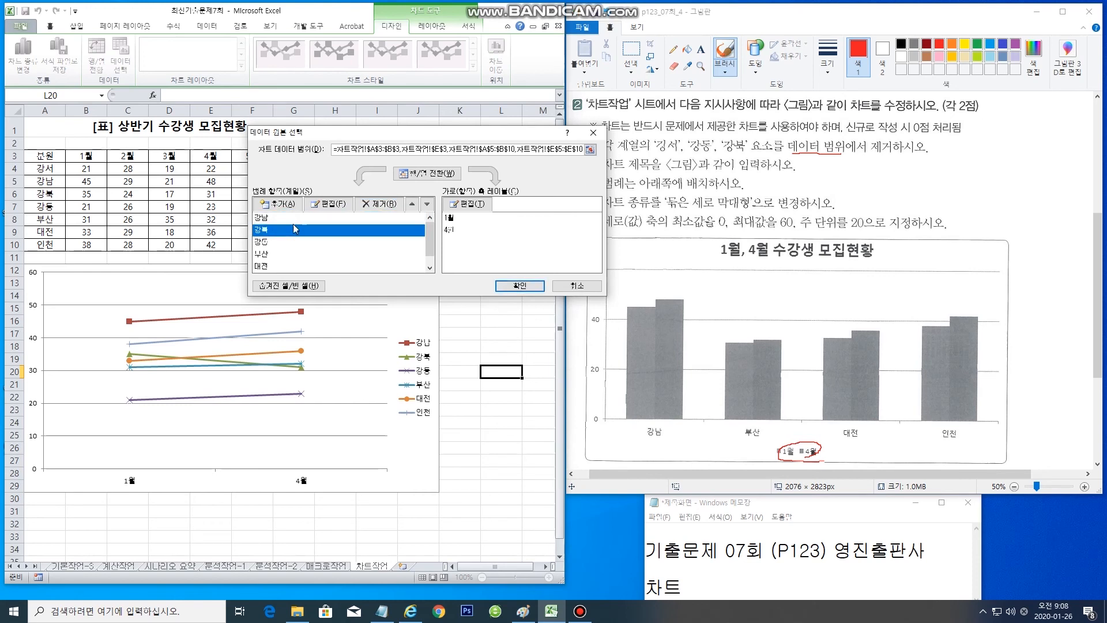
click(374, 208)
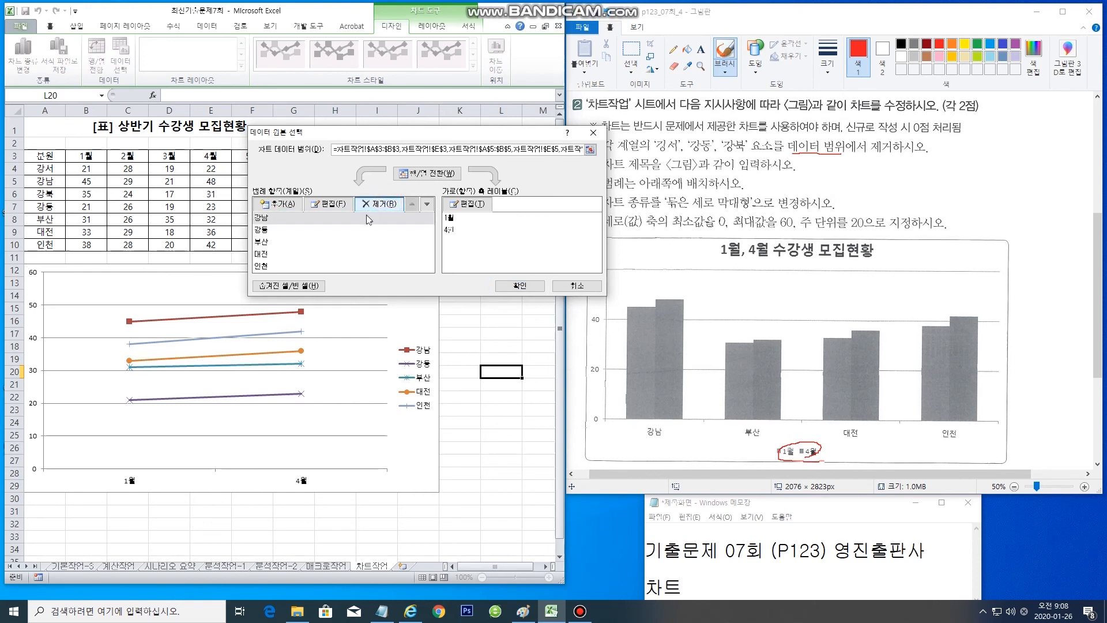
click(311, 232)
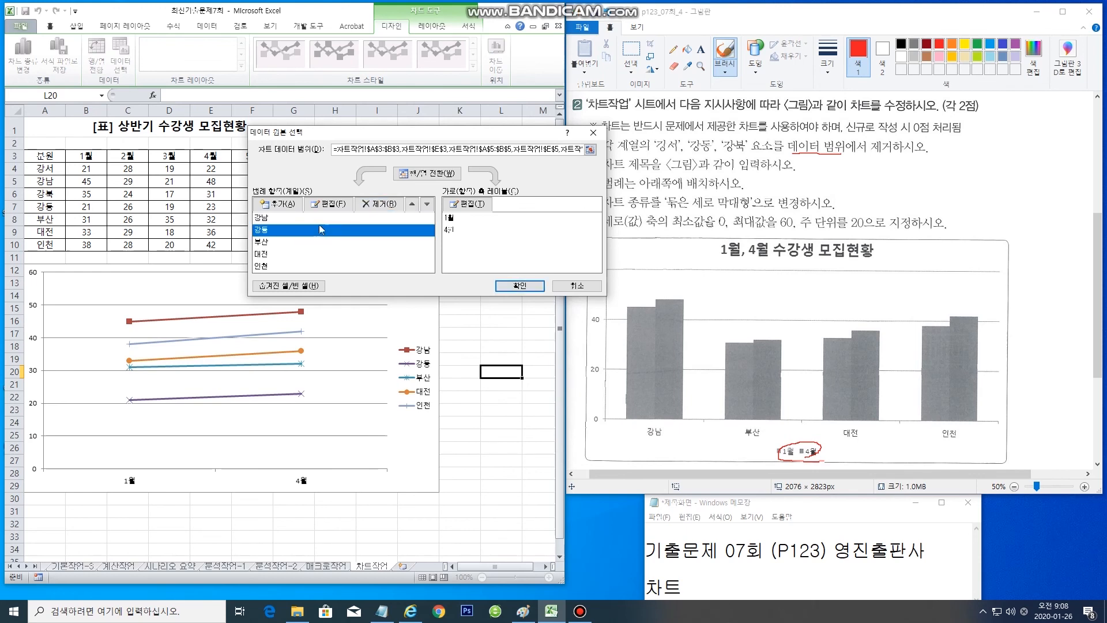
click(375, 207)
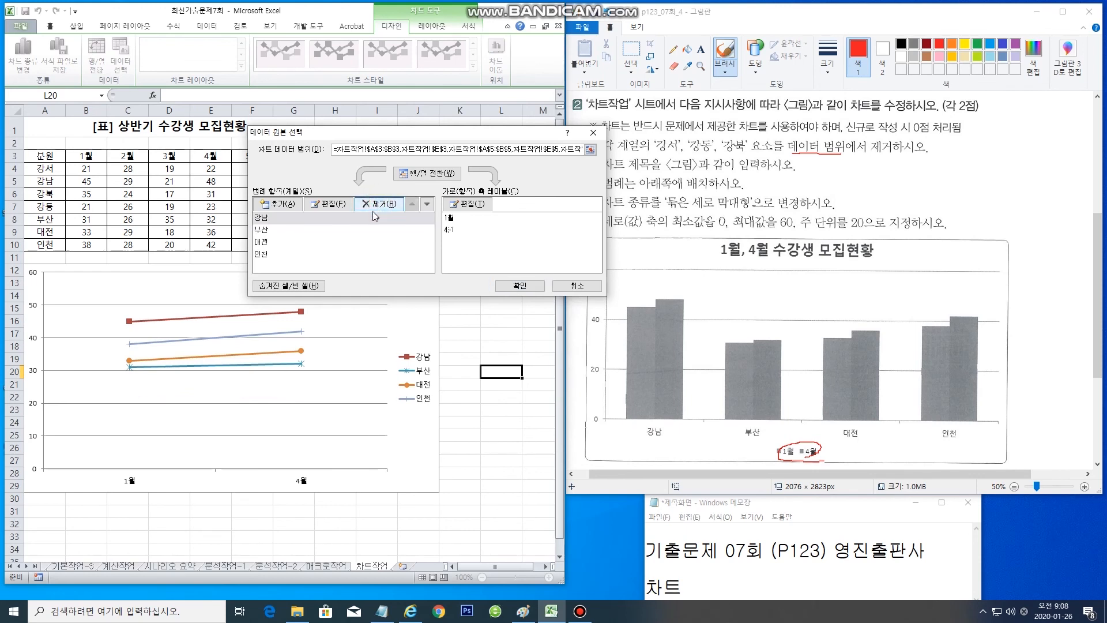
Swap the chart's rows and columns back so 1월 and 4월 are the series, and apply the data source changes
click(269, 232)
click(267, 242)
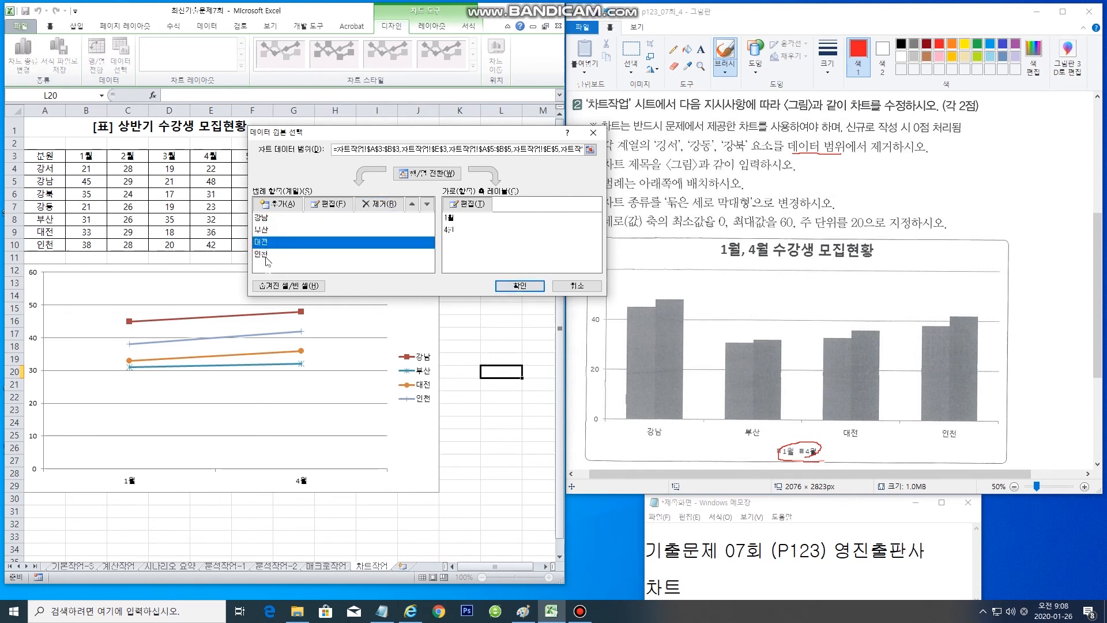
click(266, 256)
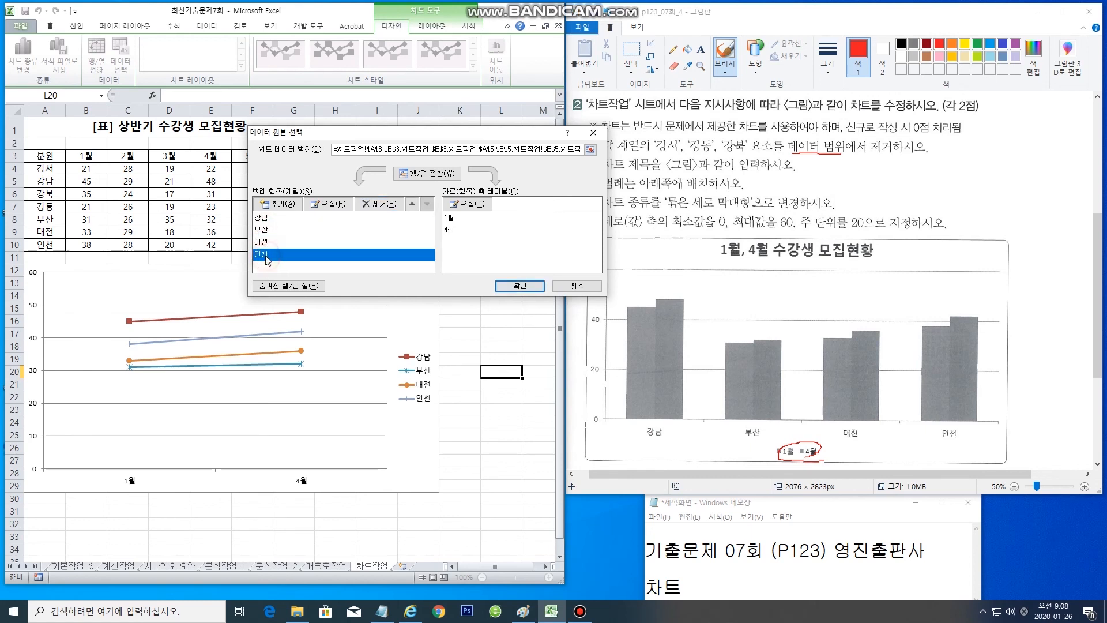
click(427, 174)
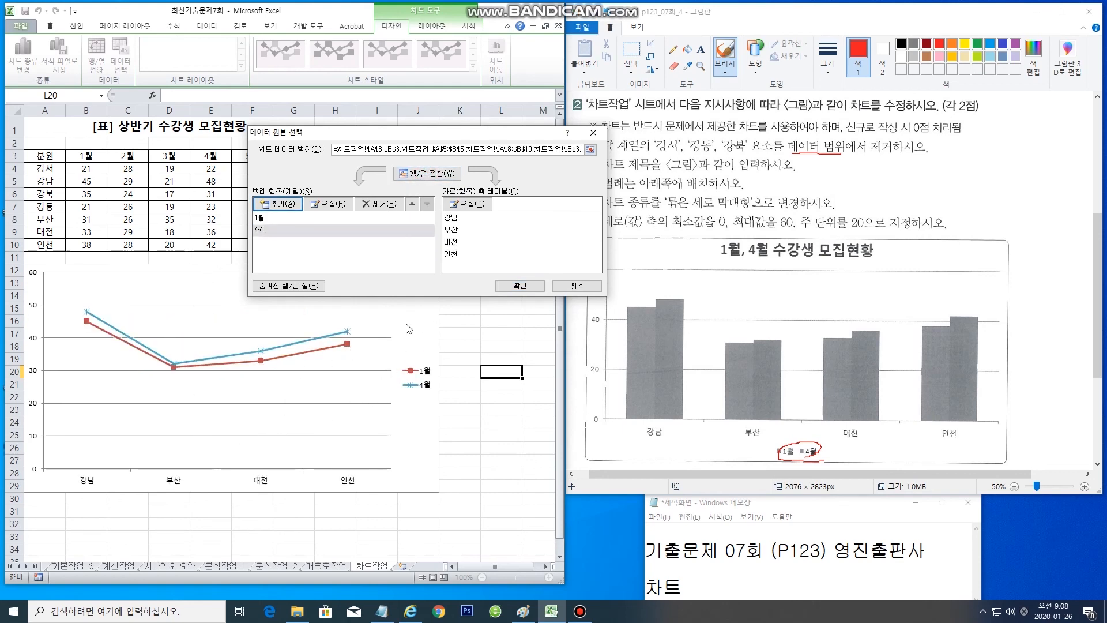
click(519, 286)
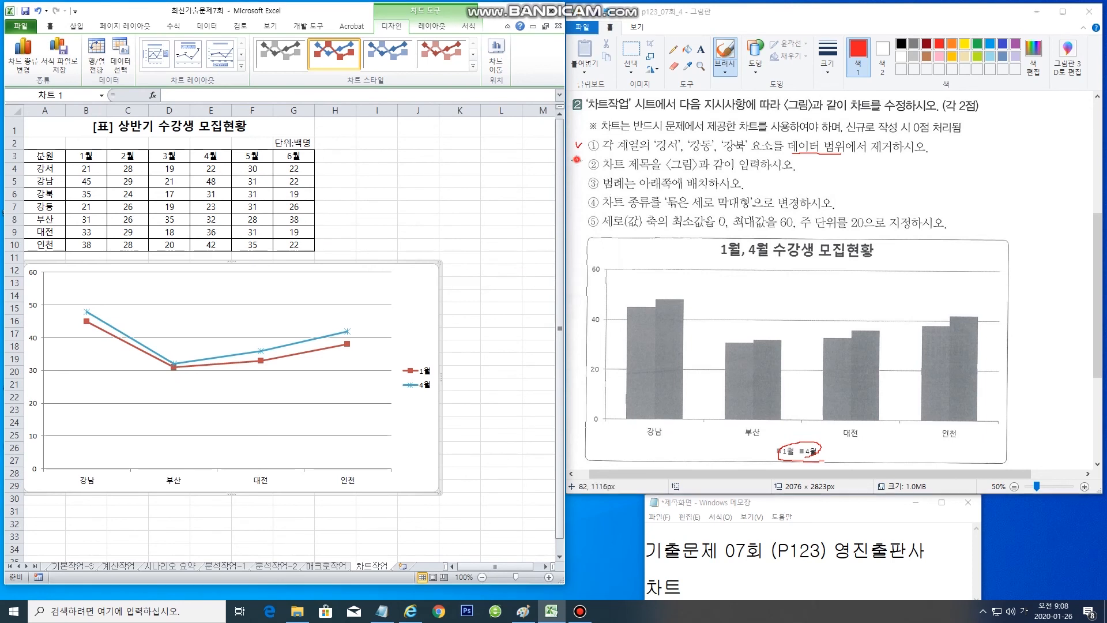
Check-mark instruction ② in Paint, and in Excel add the title "1월, 4월 수강생 모집현황" above the chart
drag(577, 160, 584, 162)
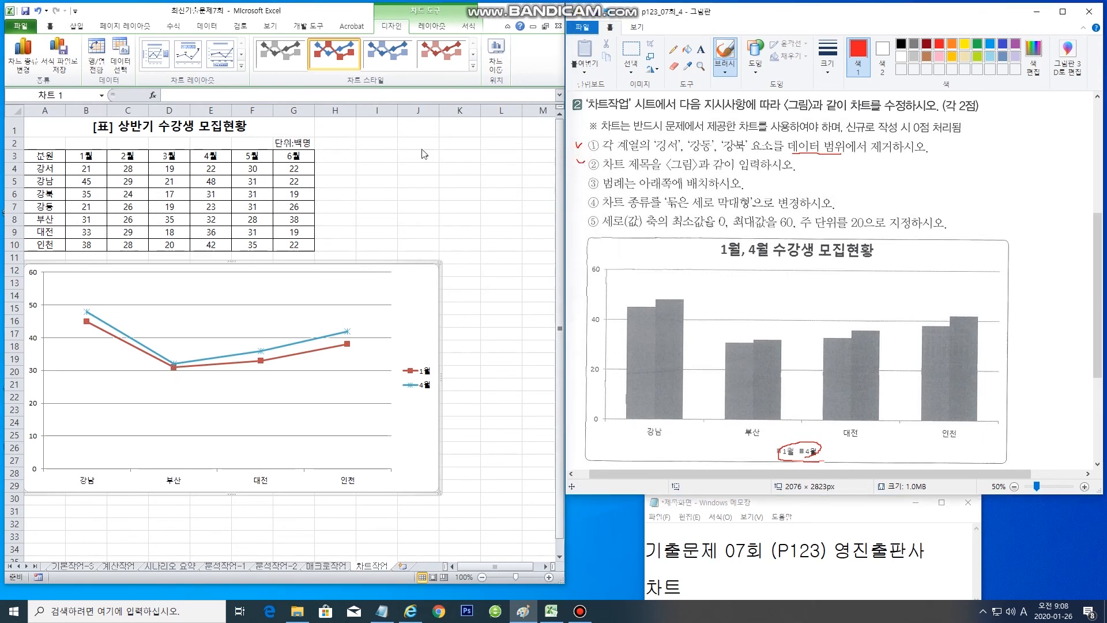
click(436, 26)
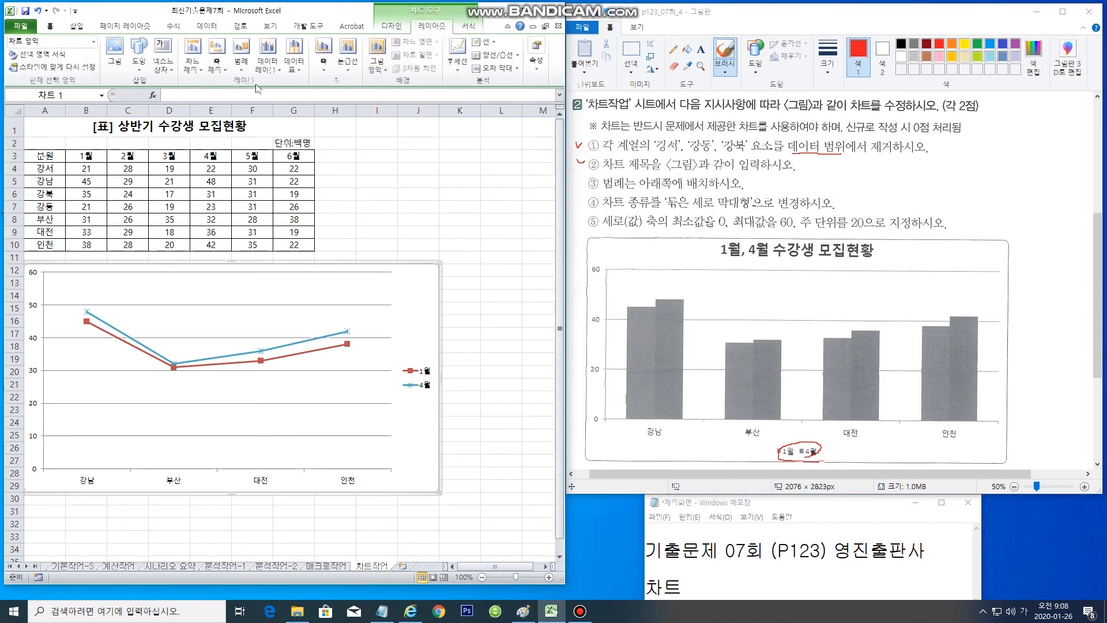
click(193, 62)
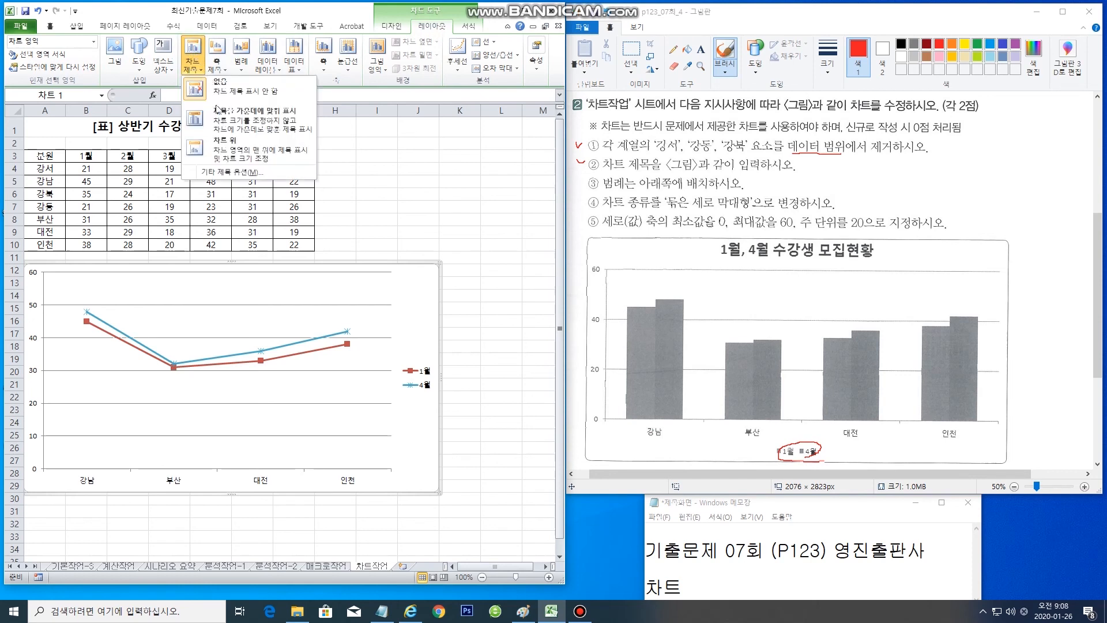
click(228, 151)
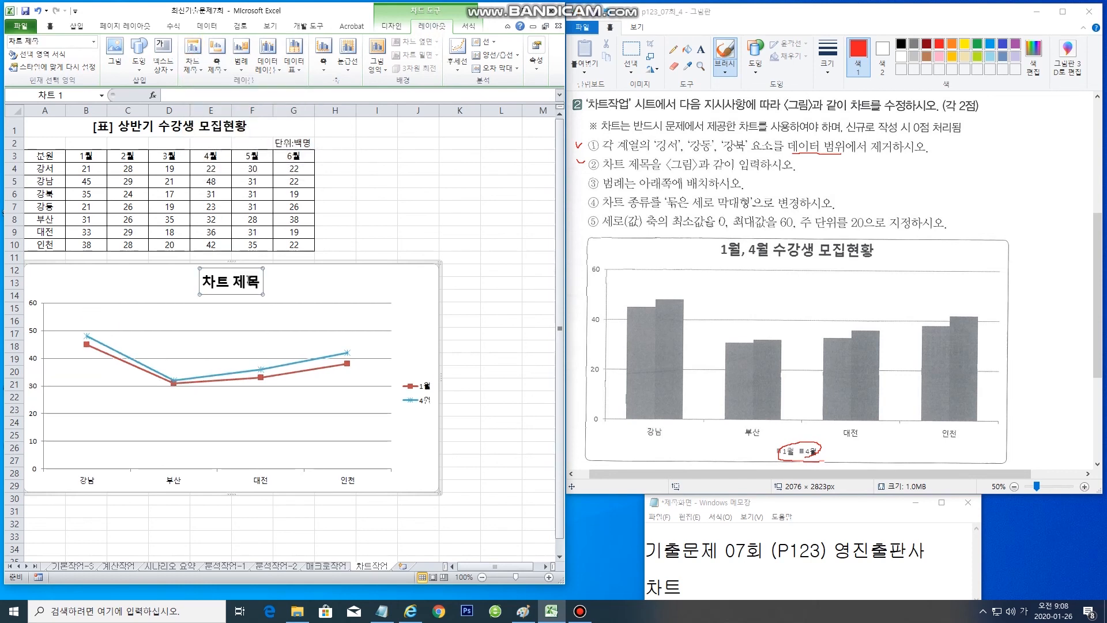
drag(259, 283, 197, 281)
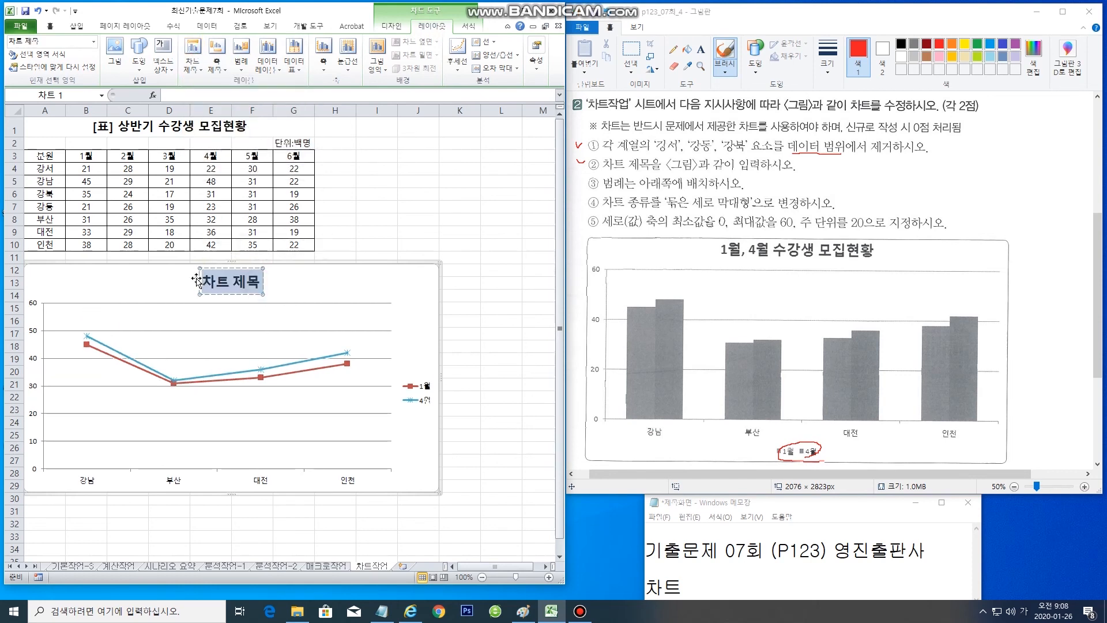
text(1우)
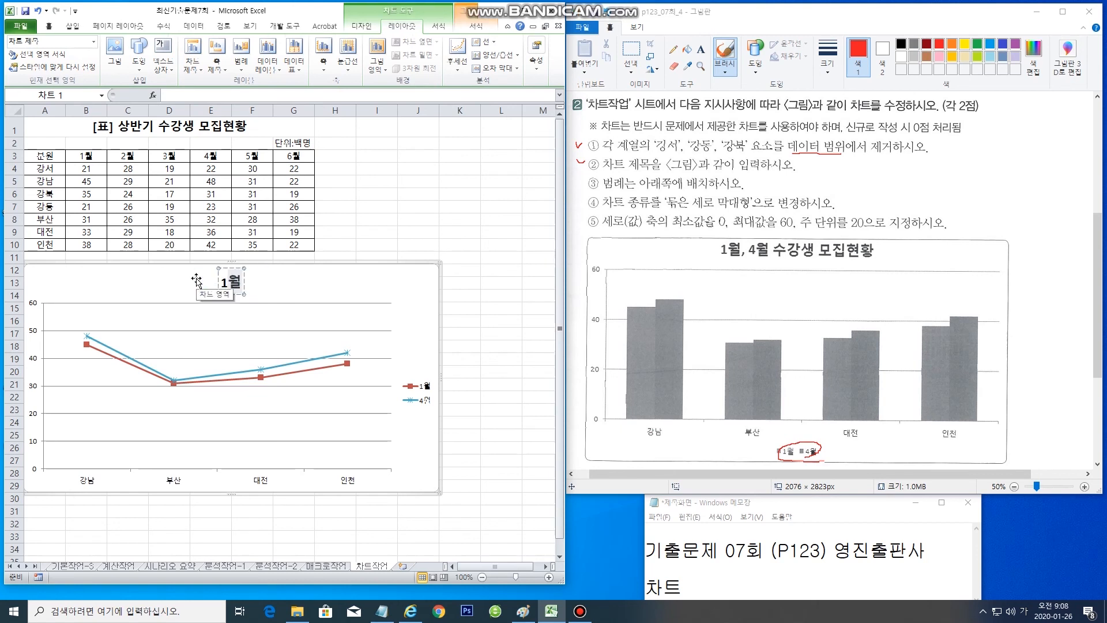
text(, 4)
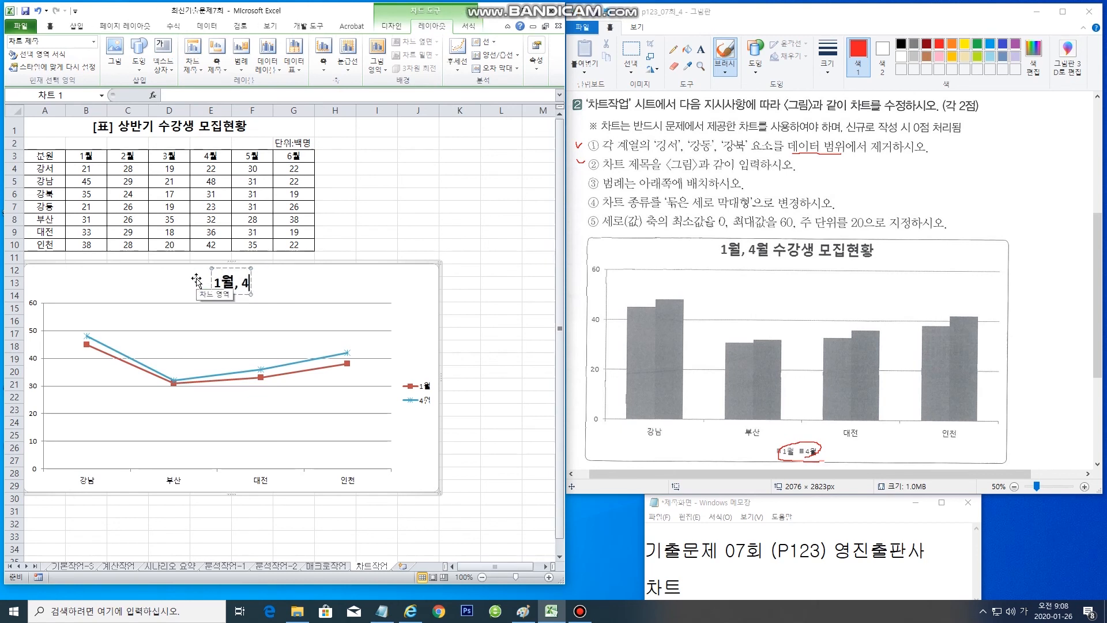
text(월 수강생 ㅁ)
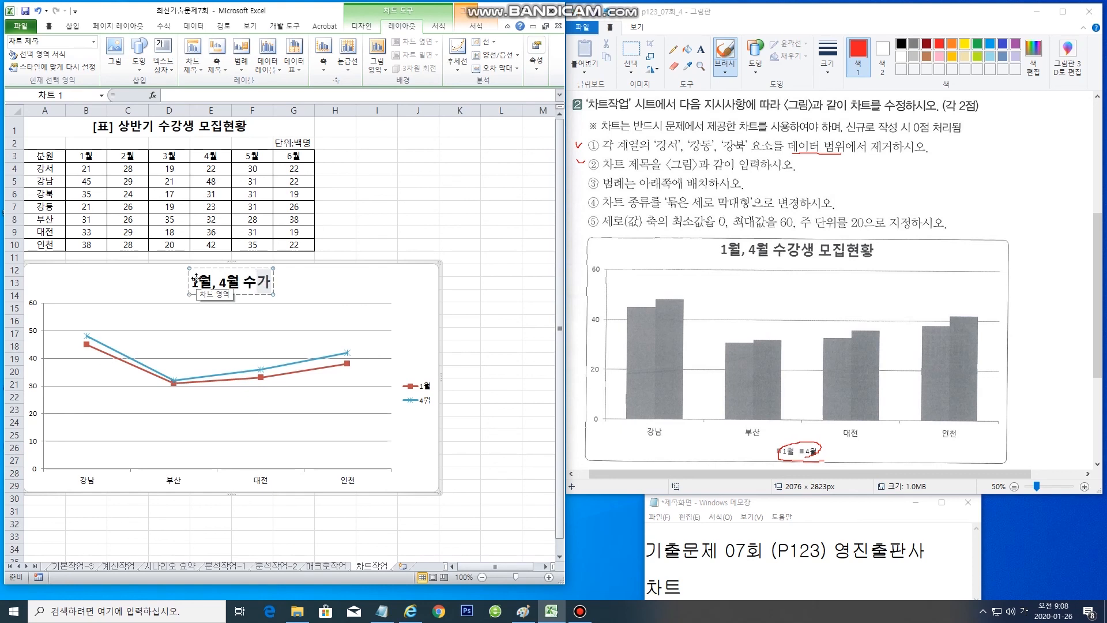
text(ㅗ집현황)
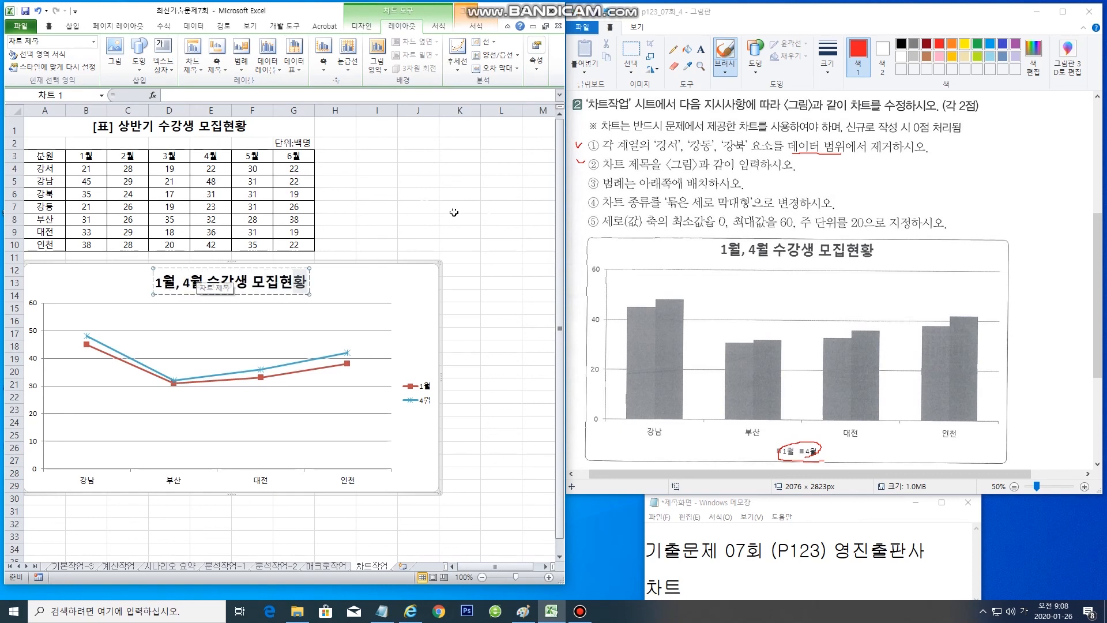
Check-mark instruction ③ in Paint, and in Excel set the chart's legend position to 아래쪽
drag(580, 181, 585, 184)
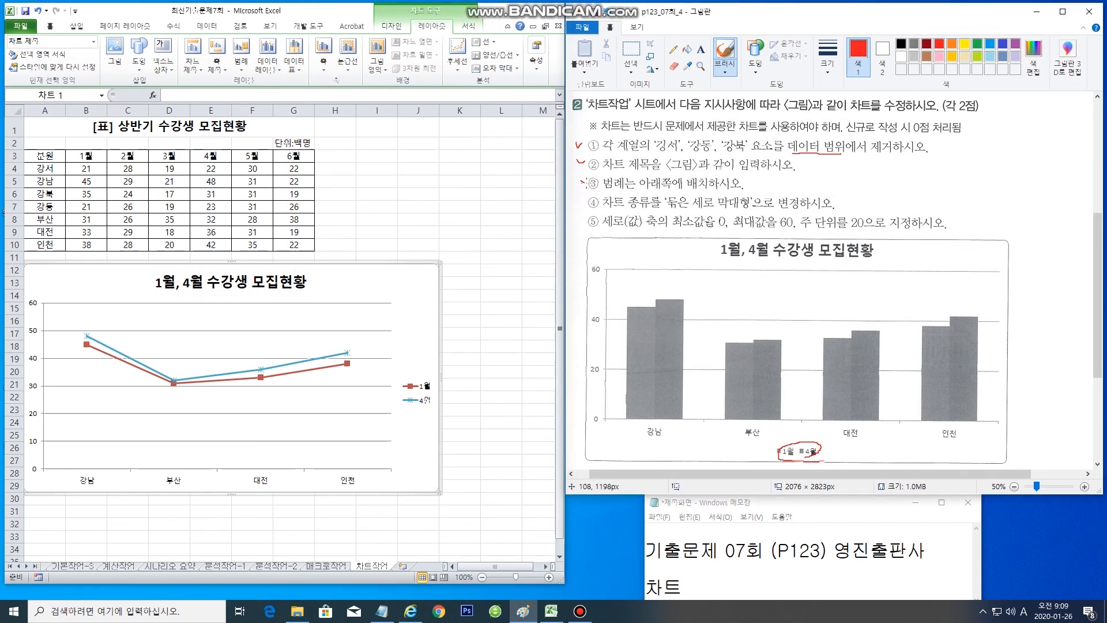
click(423, 392)
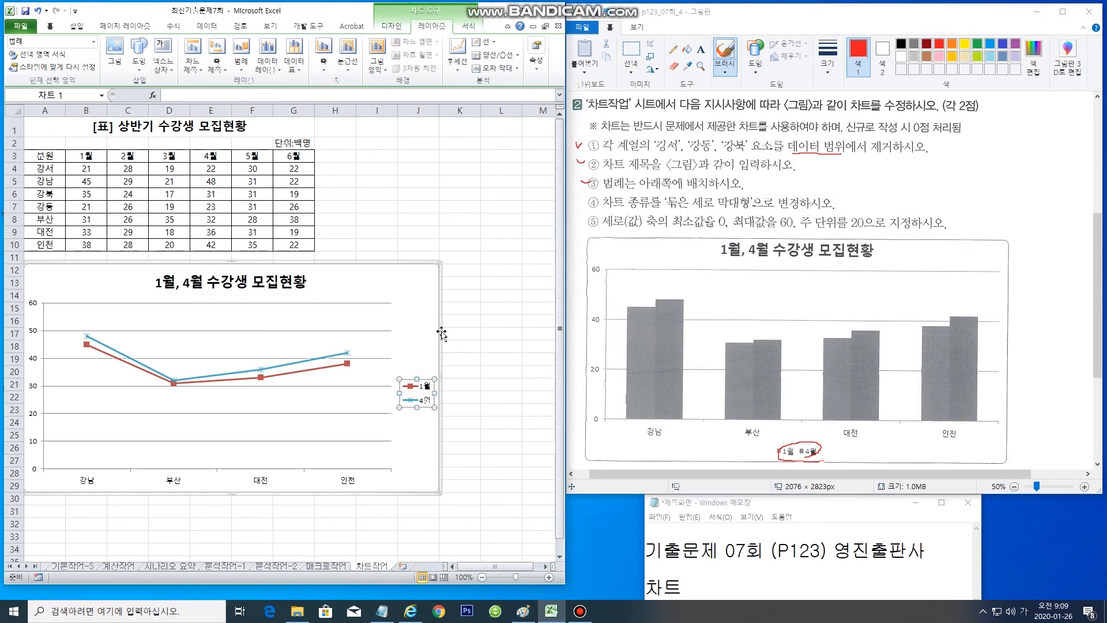
right_click(426, 390)
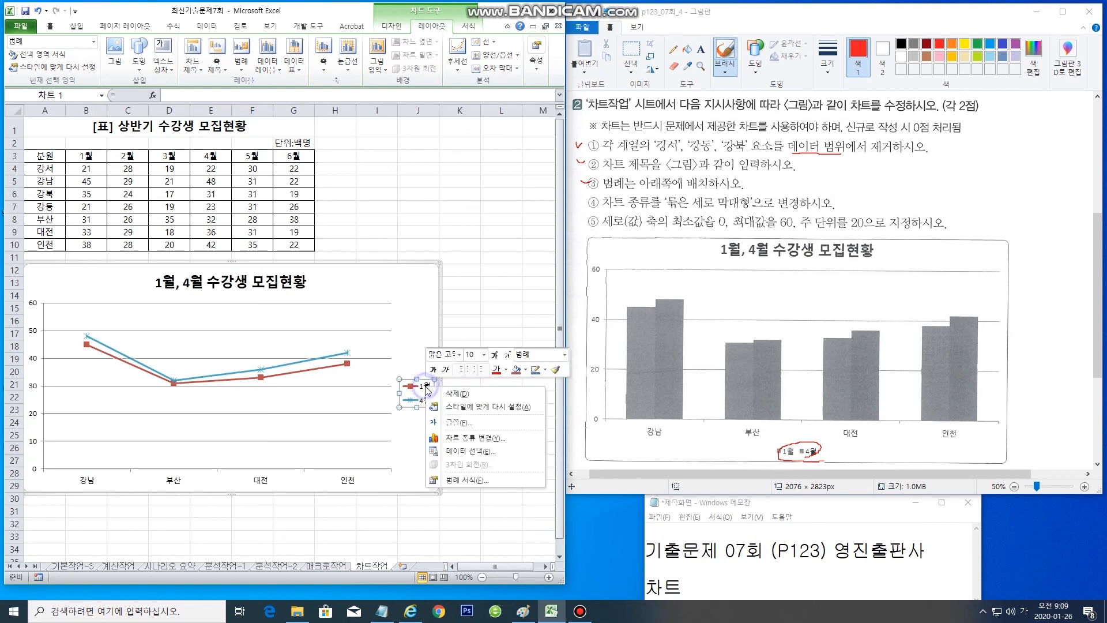
click(481, 482)
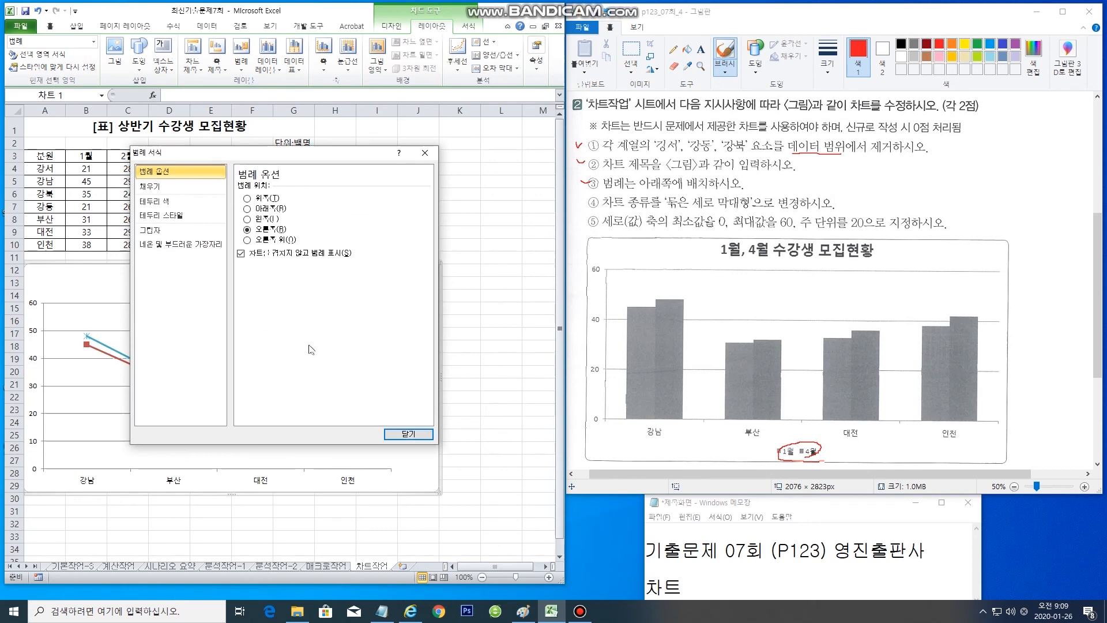
click(265, 209)
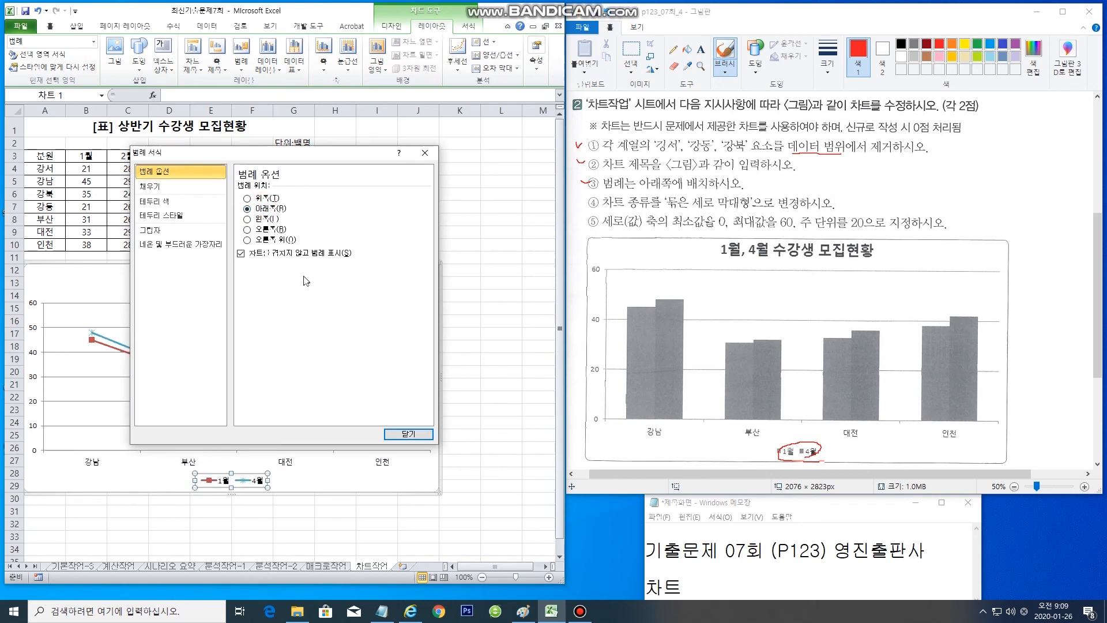
click(408, 433)
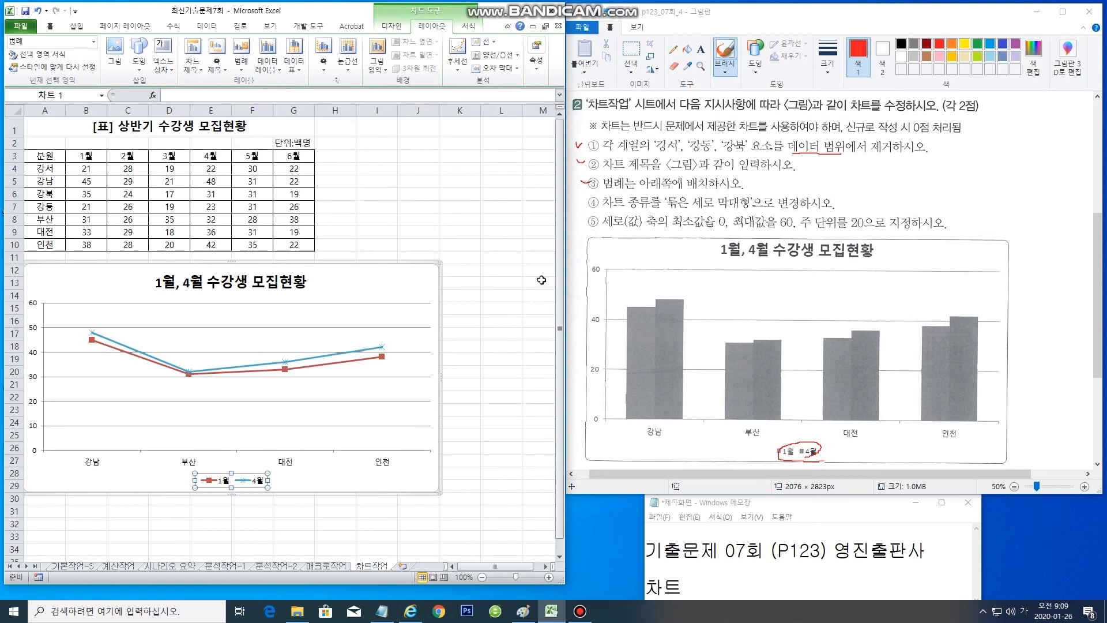
Check-mark instruction ④ in Paint, and in Excel change the chart type to 묶은 세로 막대형 (clustered column)
drag(587, 200, 603, 195)
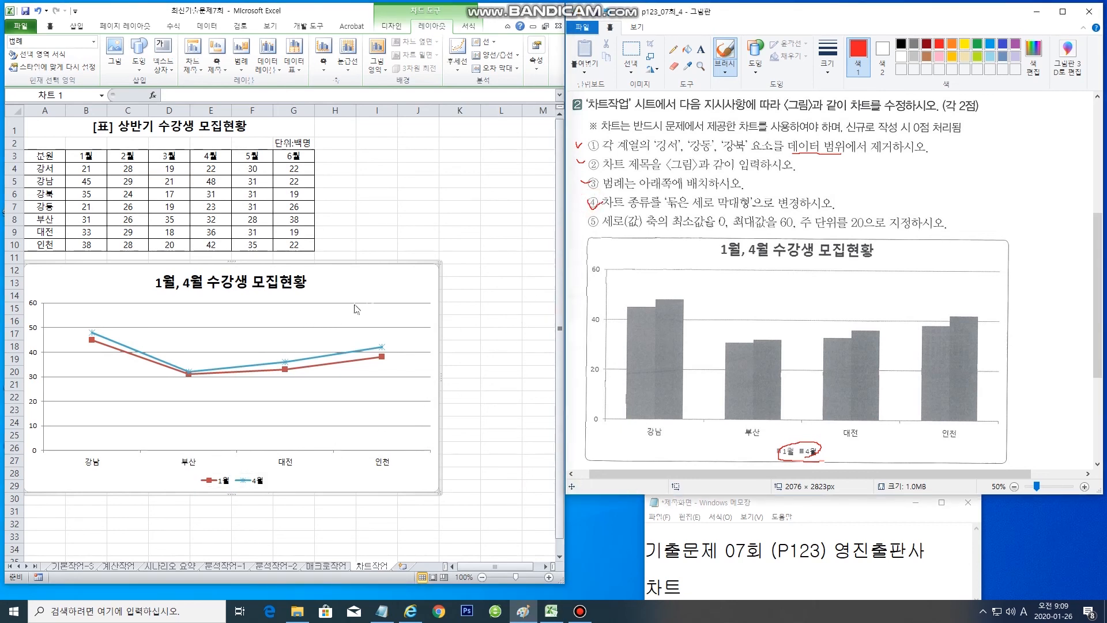
click(405, 279)
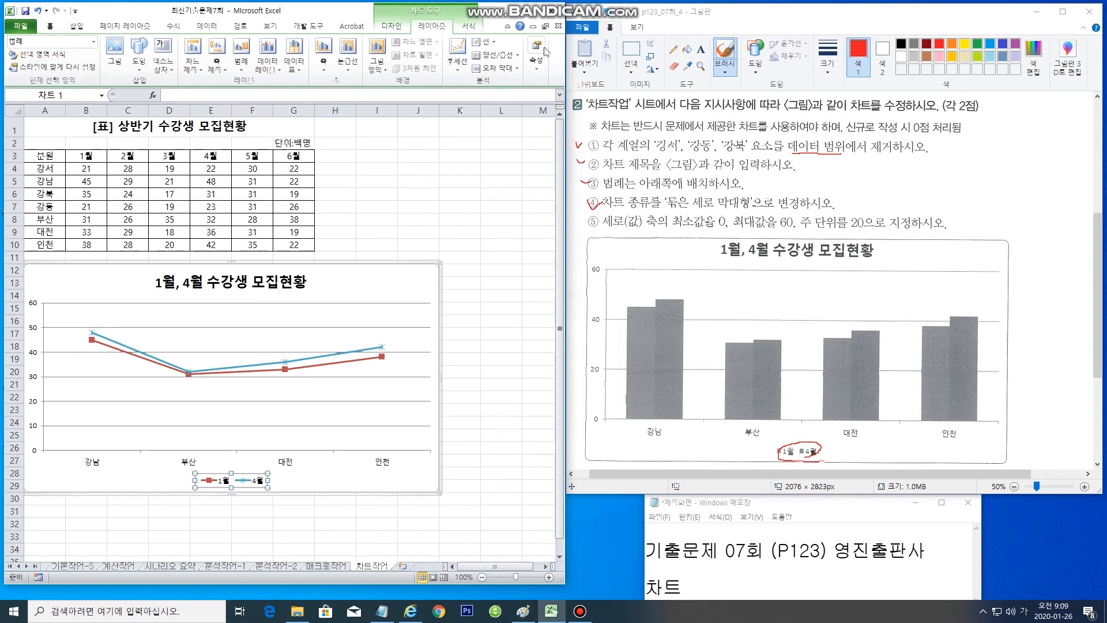
click(410, 283)
double_click(410, 283)
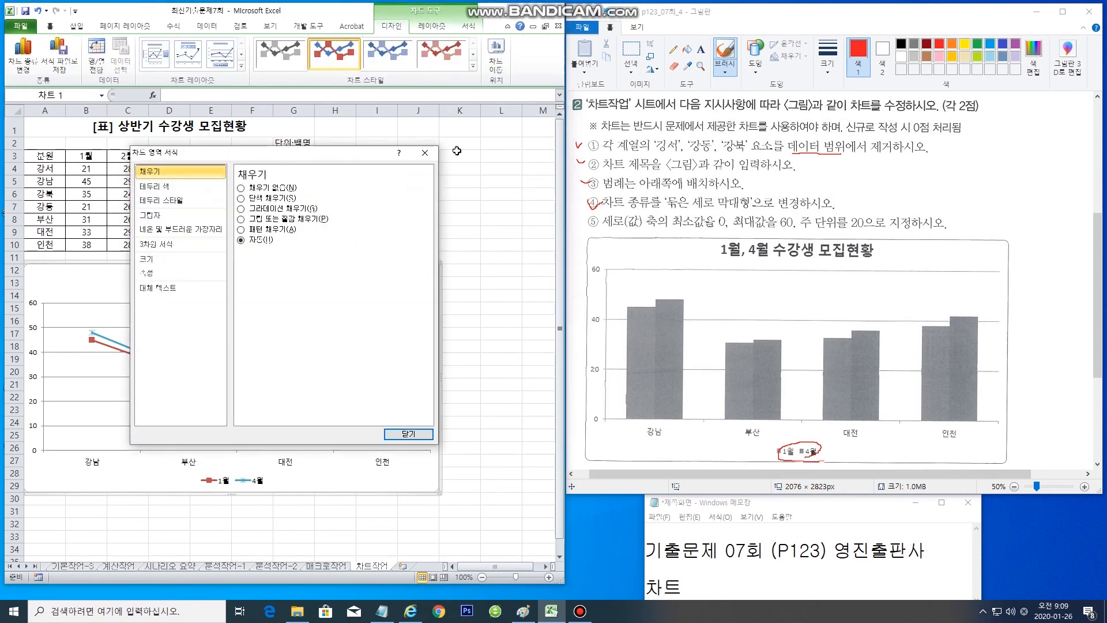
click(421, 157)
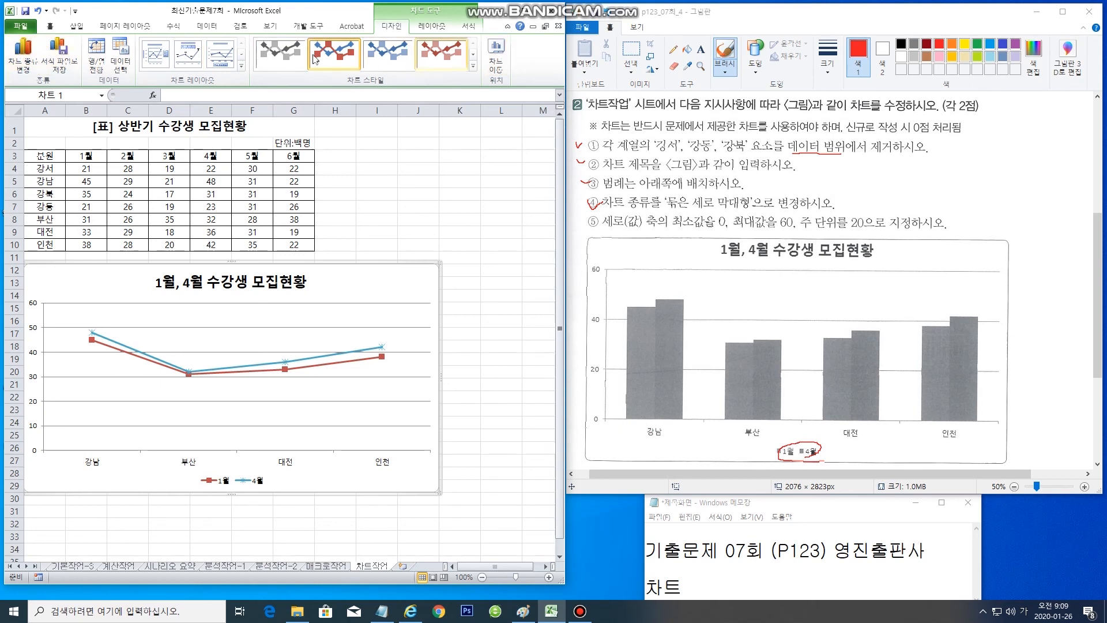
click(29, 52)
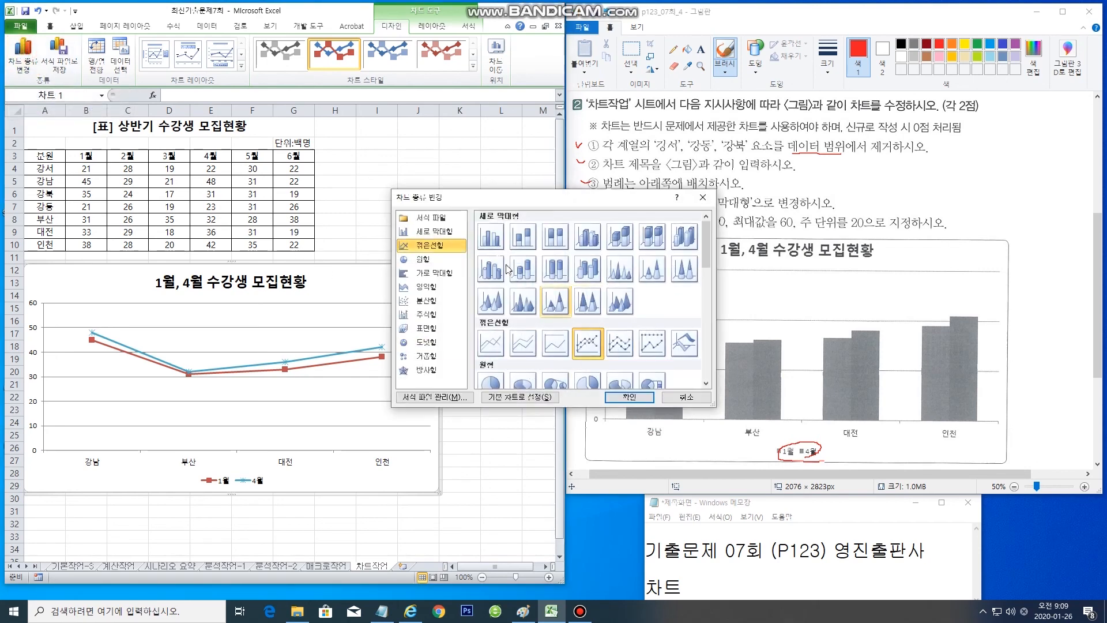
click(489, 236)
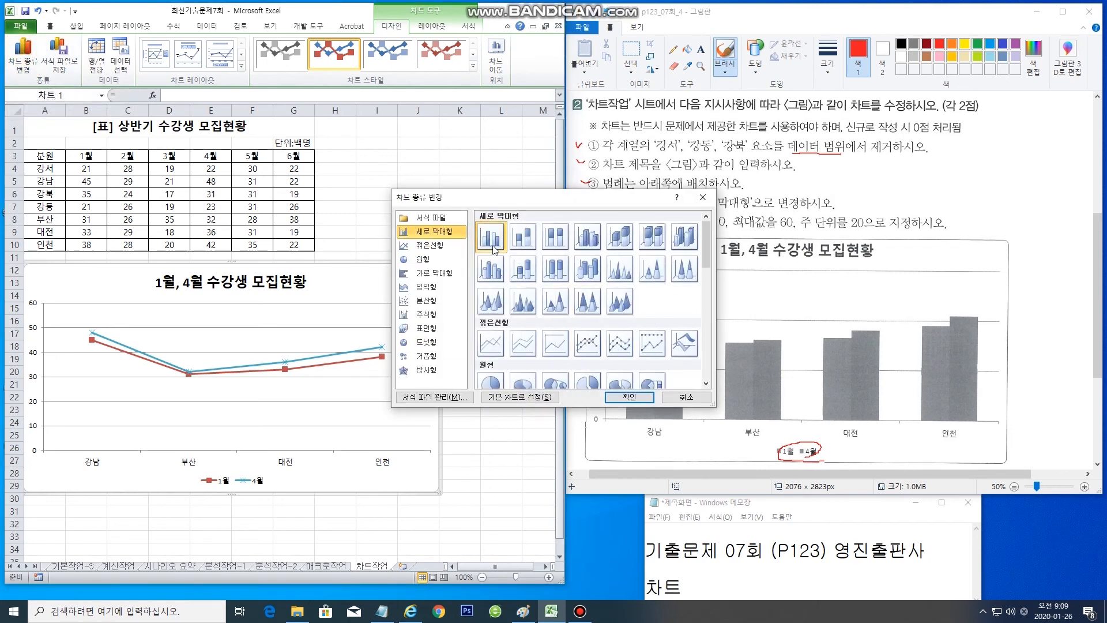
click(628, 397)
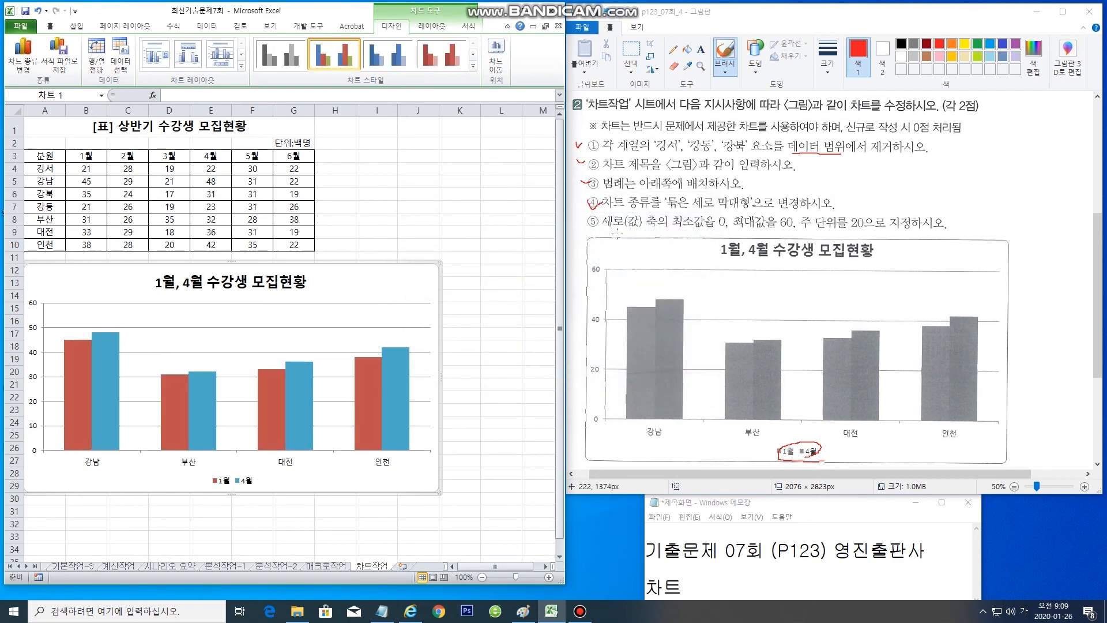
Underline the axis requirements in instruction ⑤ in Paint, and in Excel fix the vertical value axis's major unit at 20
drag(666, 227, 726, 229)
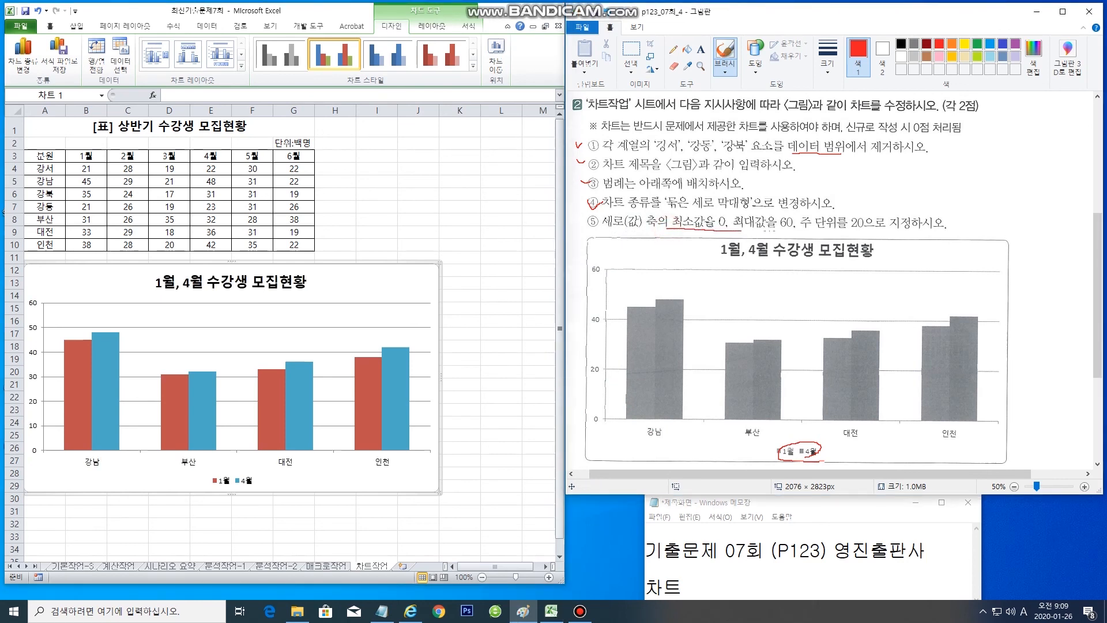
drag(852, 227, 867, 228)
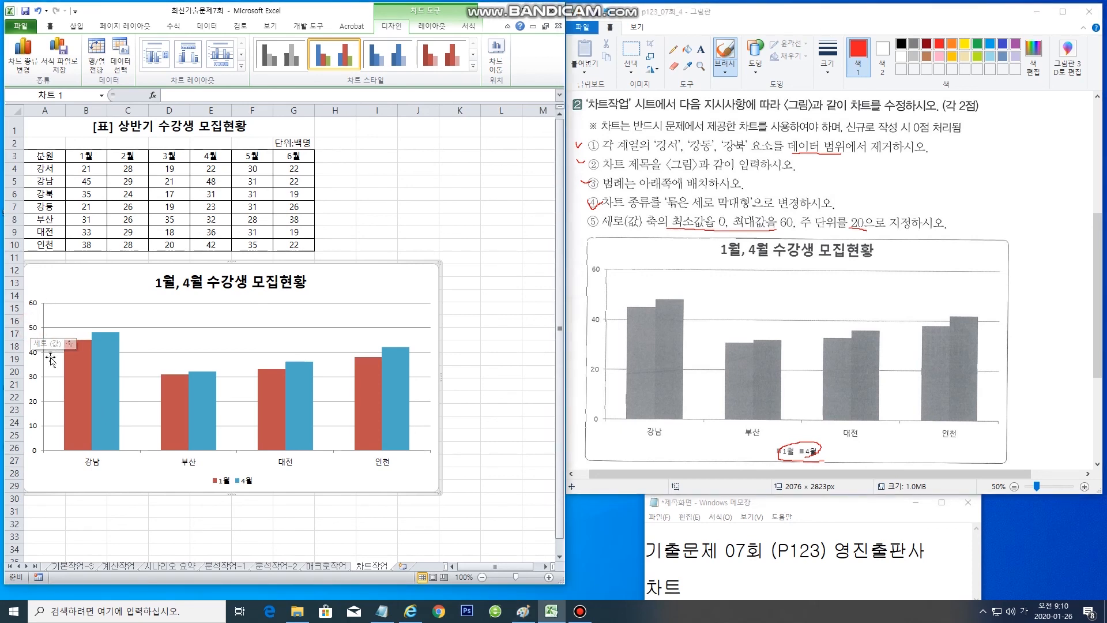
click(34, 328)
right_click(35, 331)
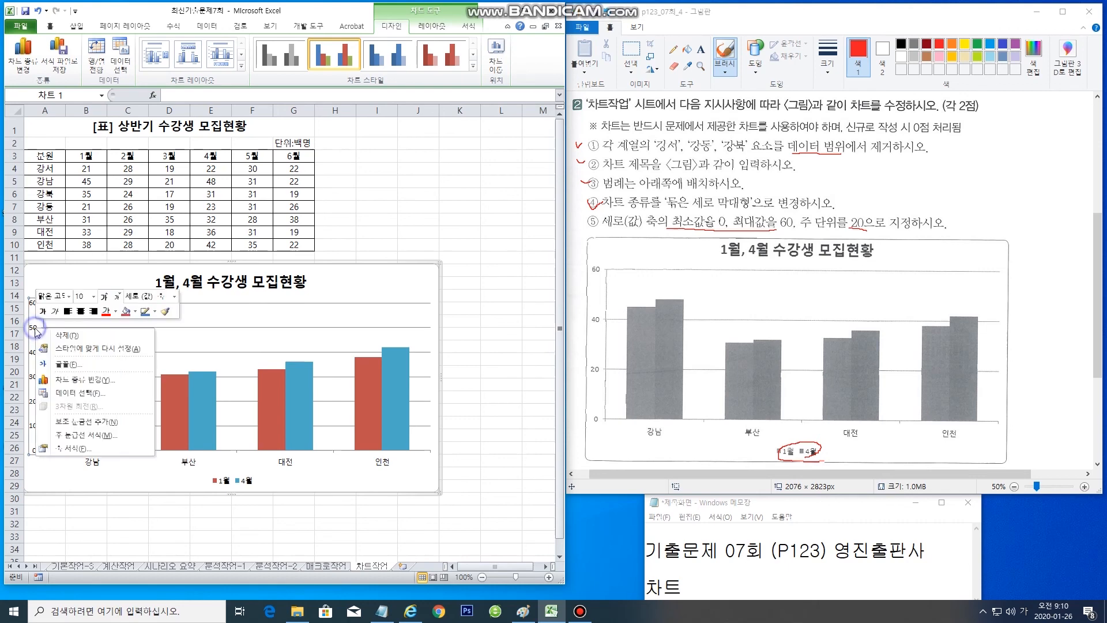
click(79, 449)
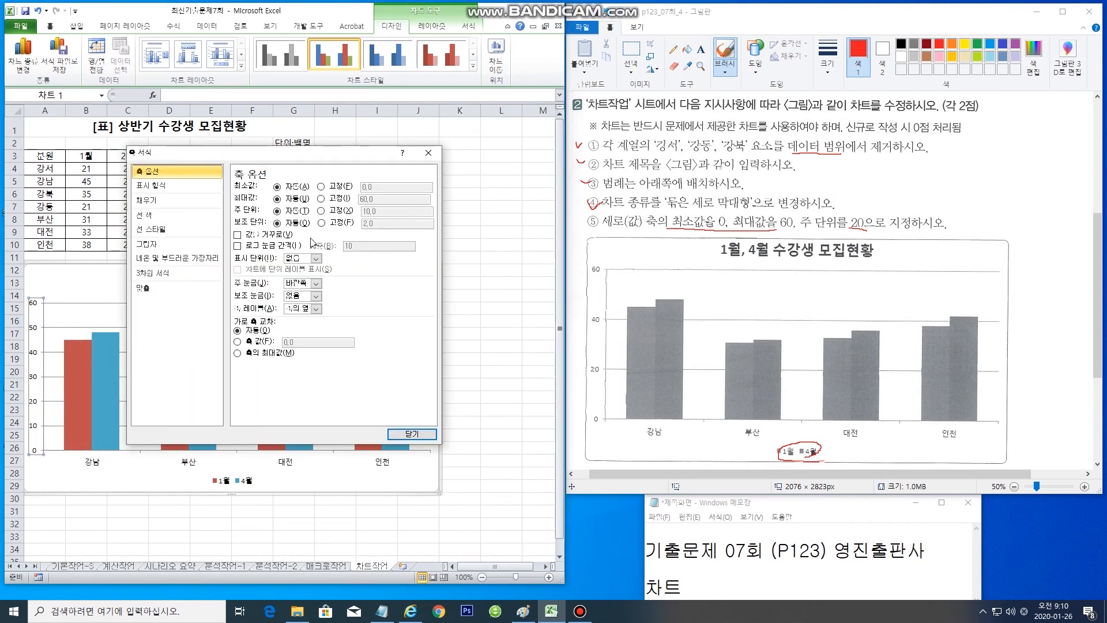
click(321, 211)
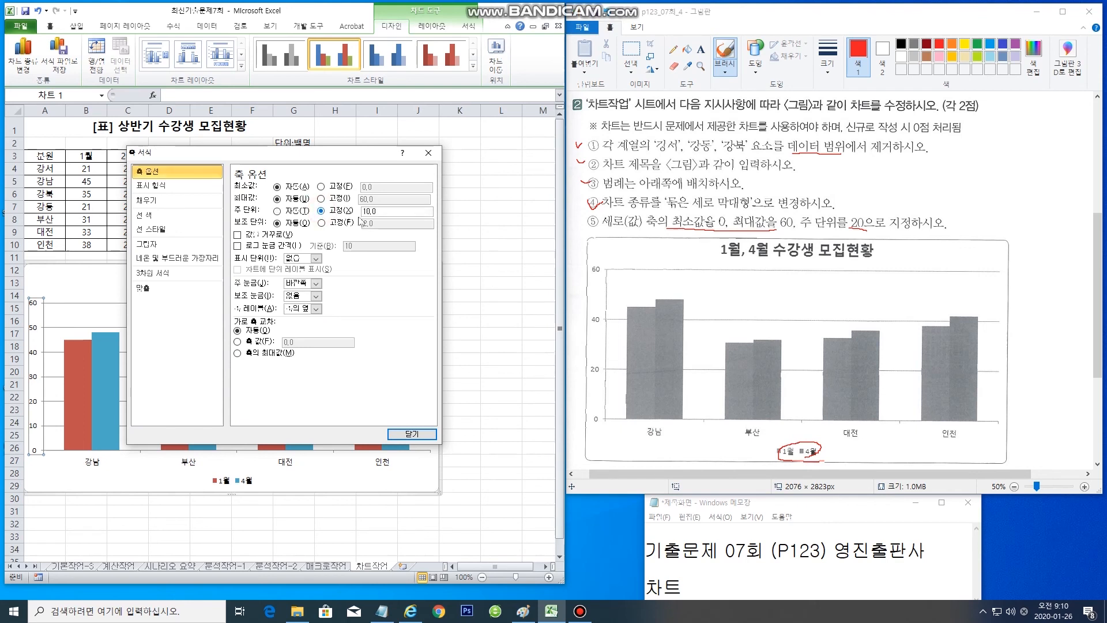
drag(387, 210, 335, 210)
click(423, 434)
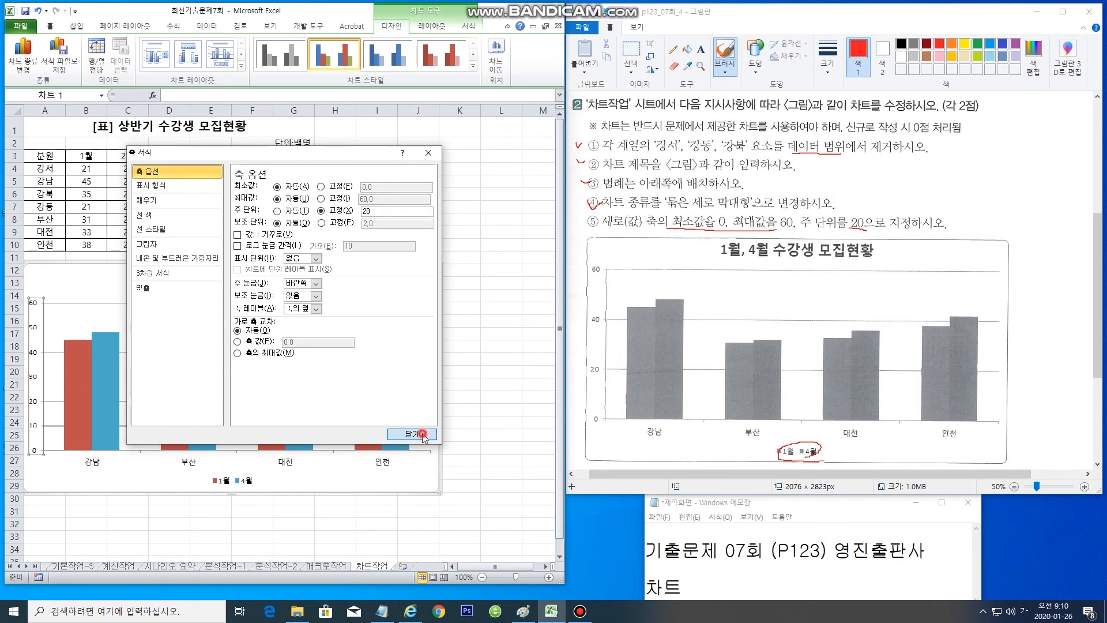